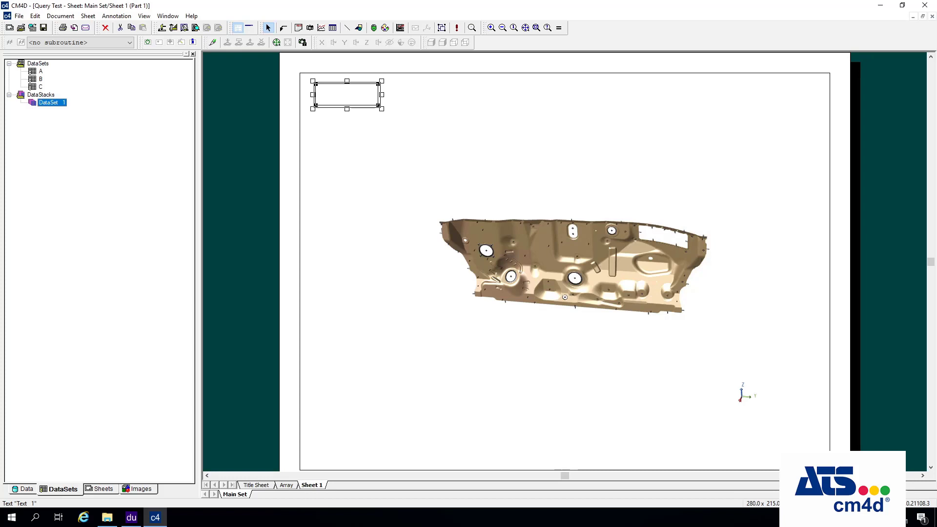
Examine the Data Source, Statistics, Event and General properties of DataSet A.
left_click(36, 72)
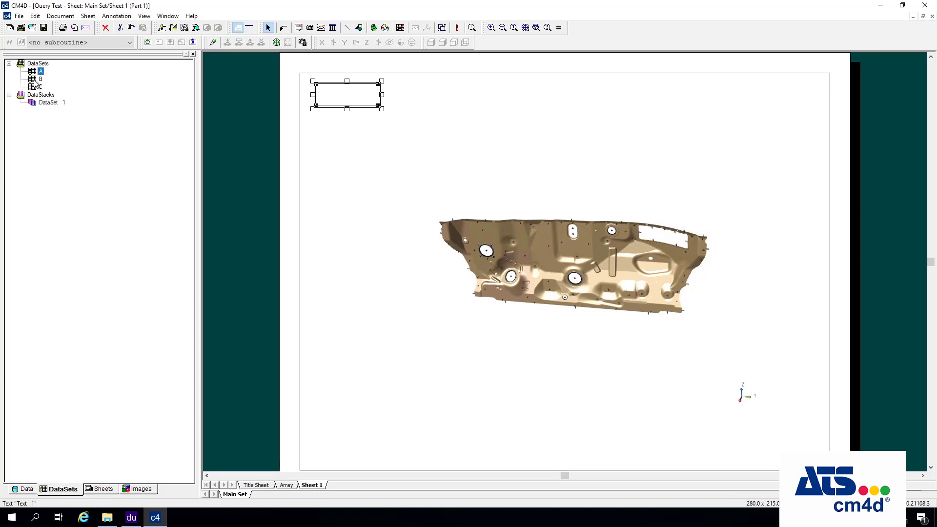
left_click(49, 103)
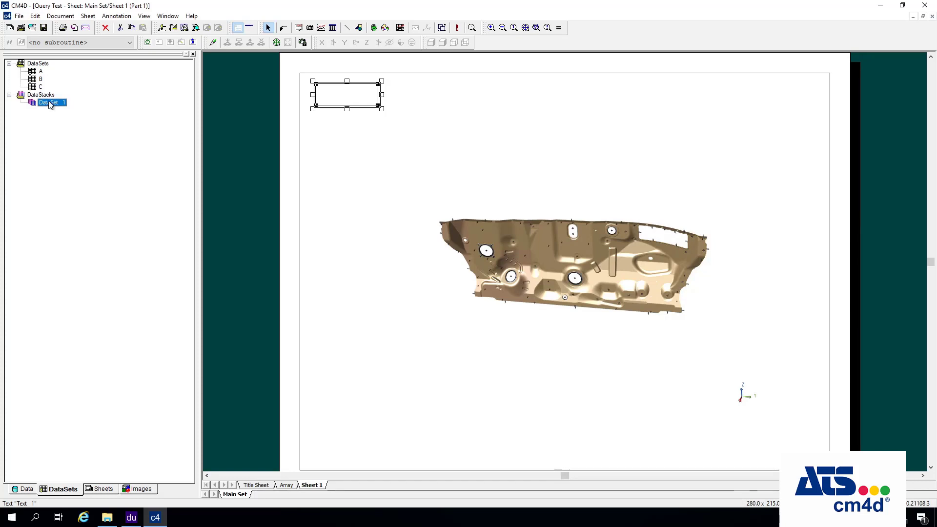
double_click(39, 72)
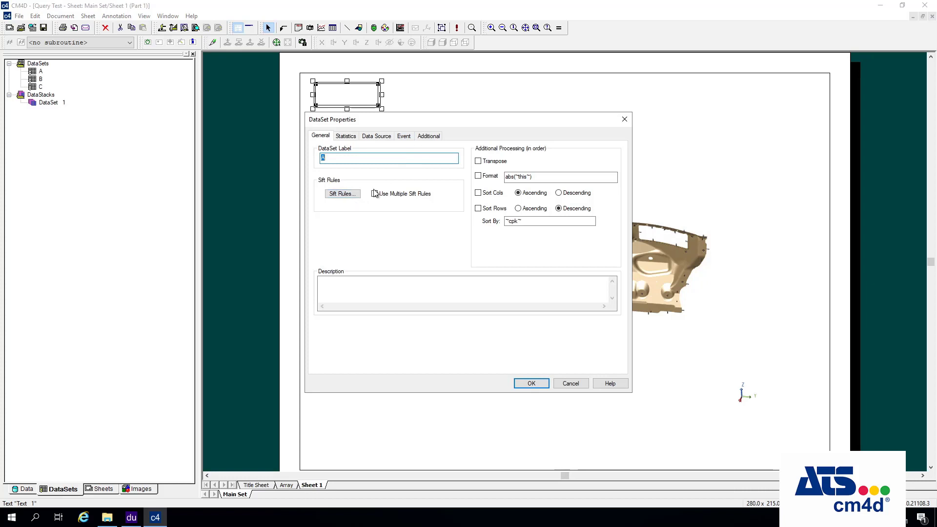
left_click(379, 138)
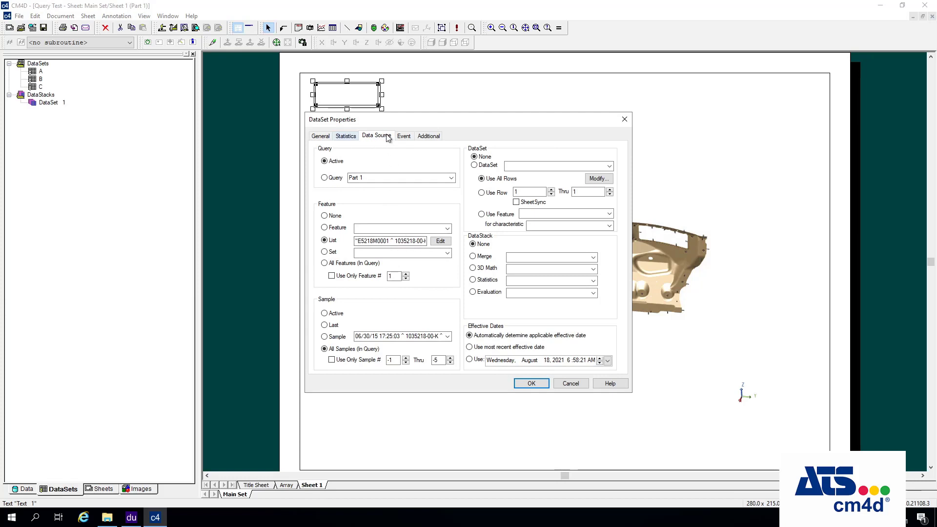
left_click(346, 137)
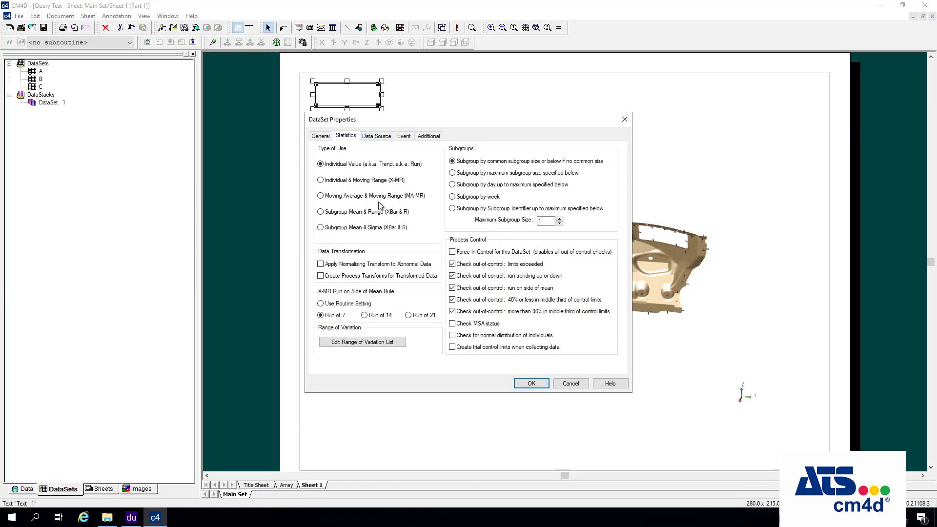
left_click(403, 136)
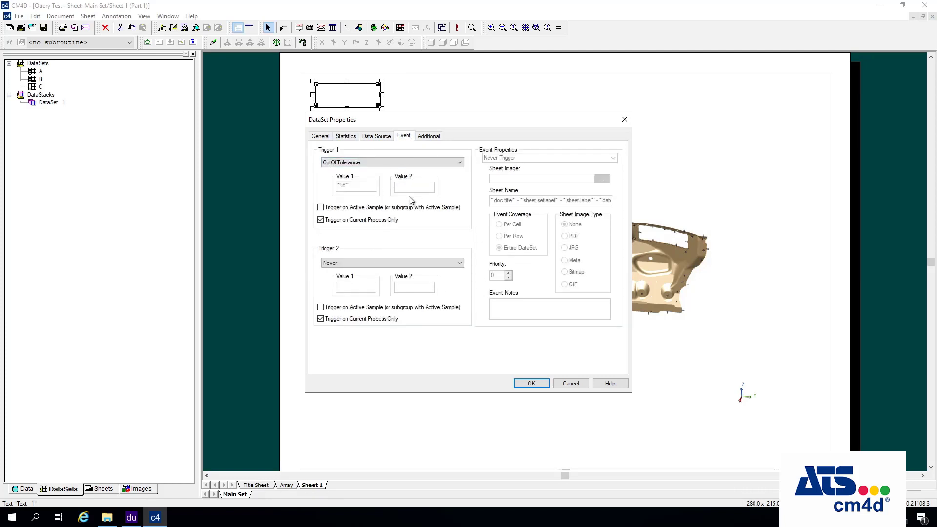
left_click(322, 136)
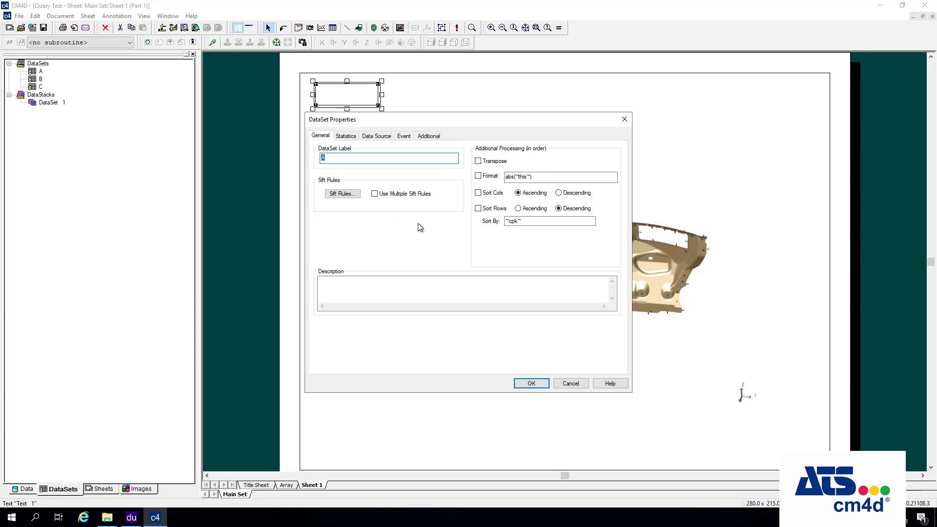
left_click(567, 384)
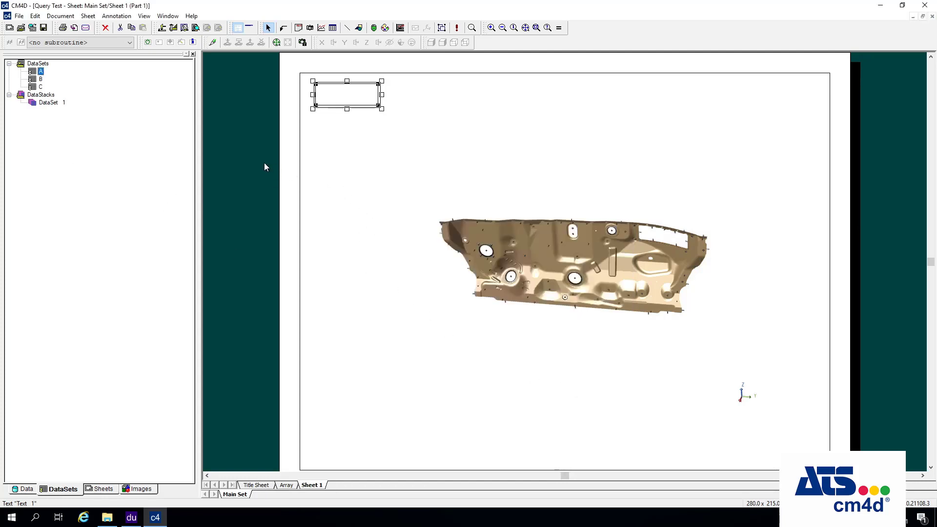
View DataSet A in a grid and move the grid window down, clear of the upper part of Sheet 1.
right_click(37, 73)
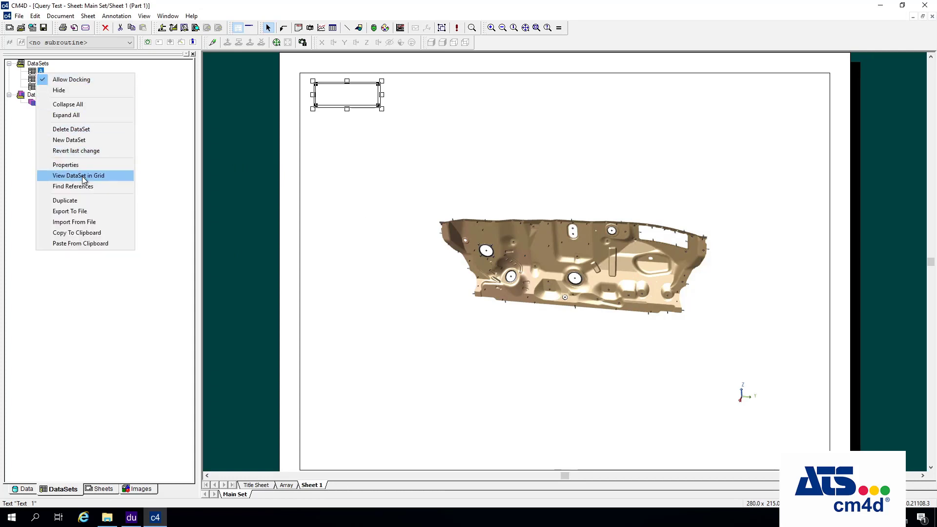
left_click(94, 175)
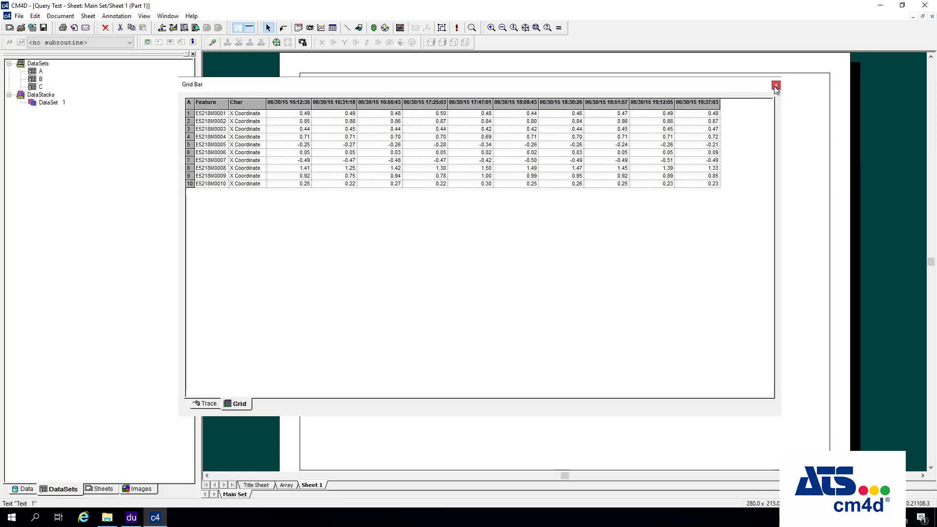
left_click_drag(754, 88, 741, 238)
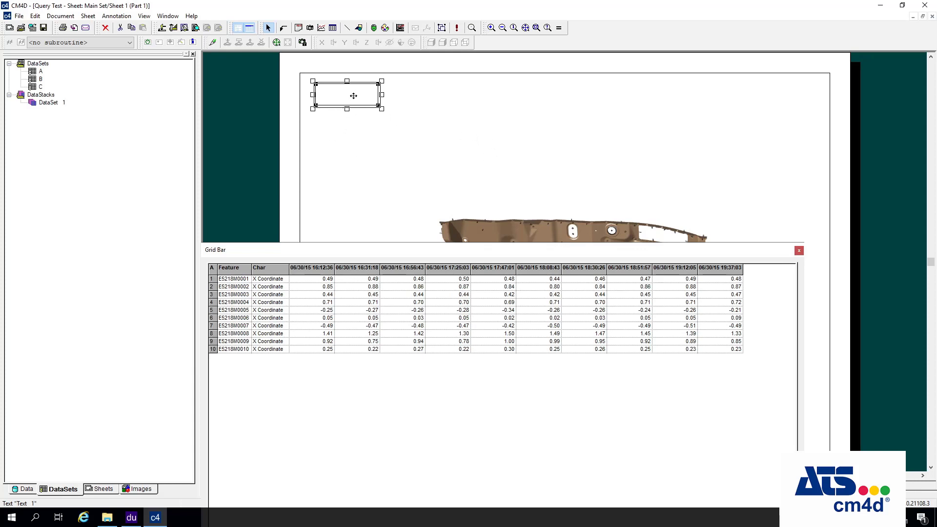
Delete the empty text annotation in the upper-left corner of Sheet 1 and close the DataSet grid.
key("Delete")
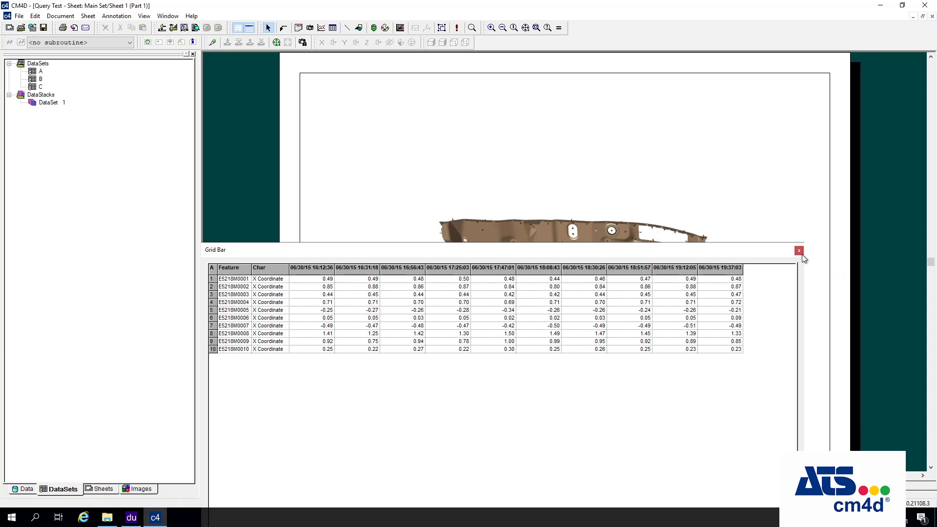
left_click(800, 251)
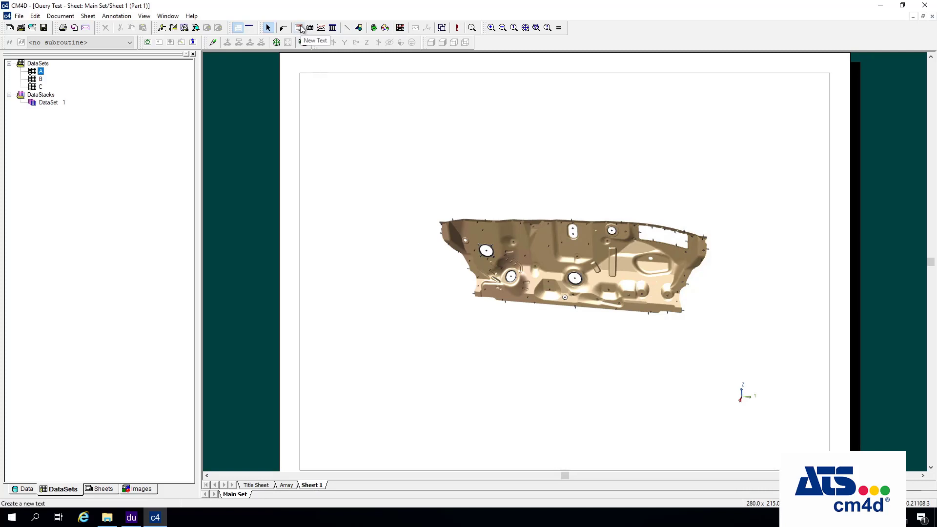
left_click(117, 16)
mouse_move(147, 29)
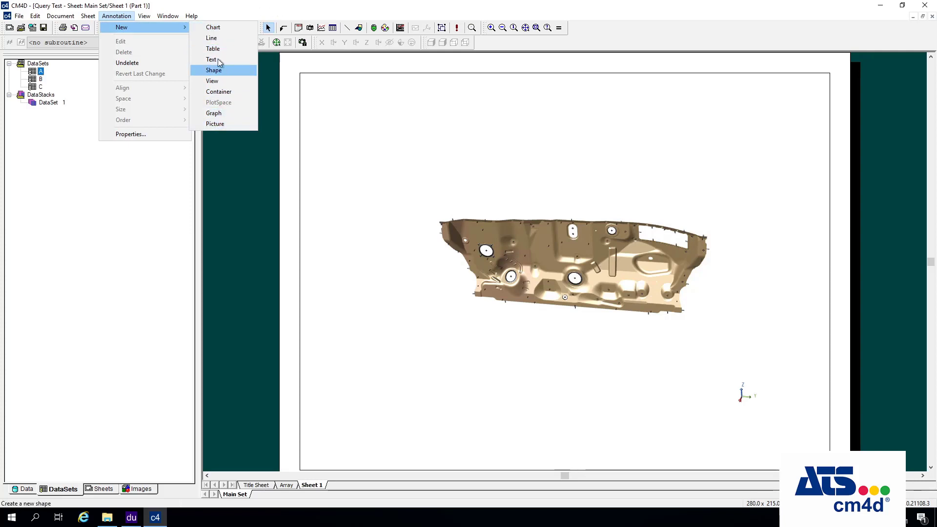
left_click(267, 19)
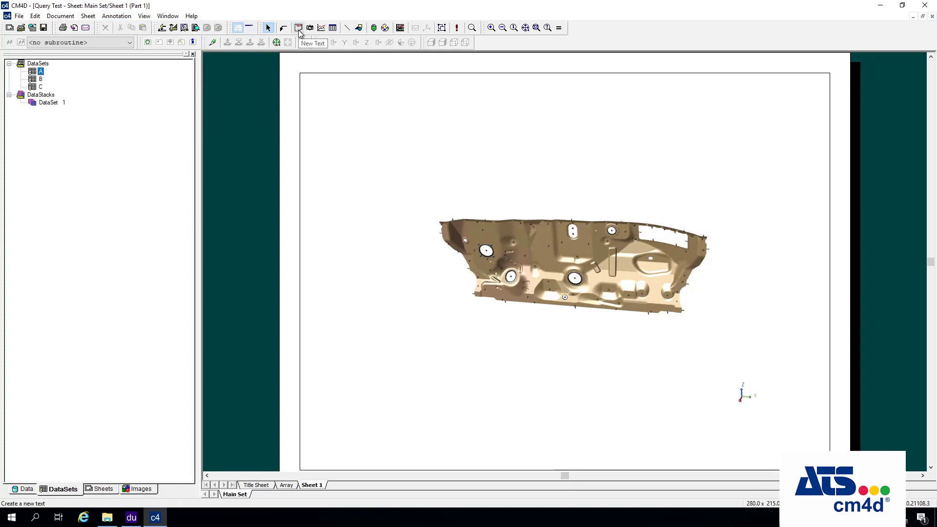
Draw a new text annotation in the upper-left corner of Sheet 1 and make it slightly larger by its lower-right corner.
left_click(298, 28)
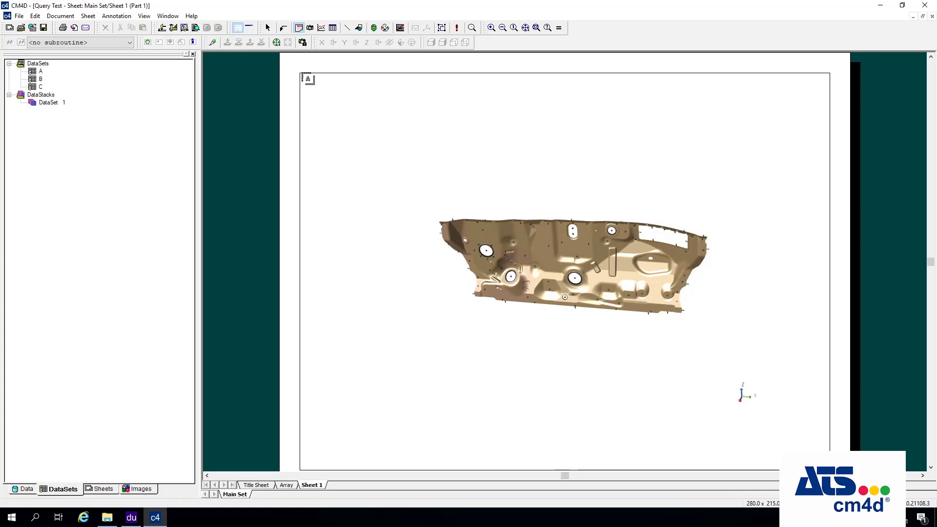
left_click_drag(313, 82, 391, 105)
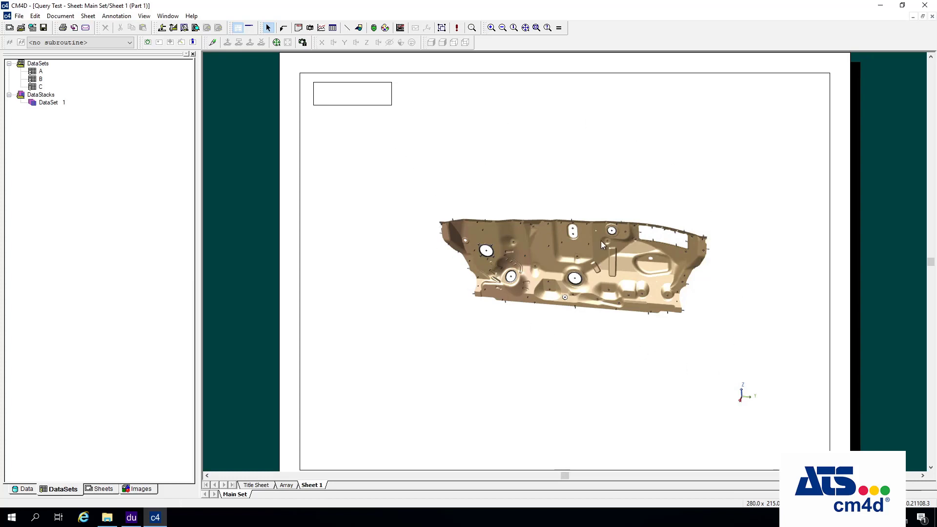
left_click(372, 96)
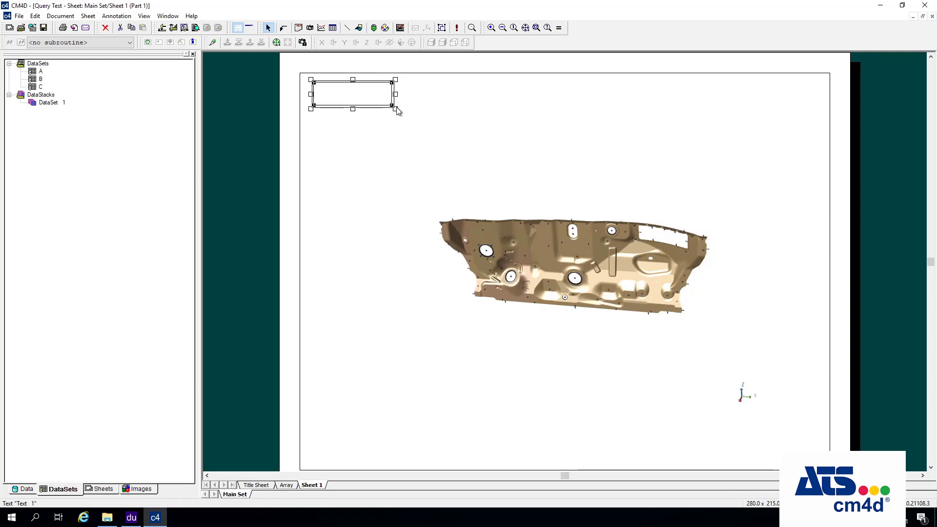
left_click_drag(395, 108, 470, 149)
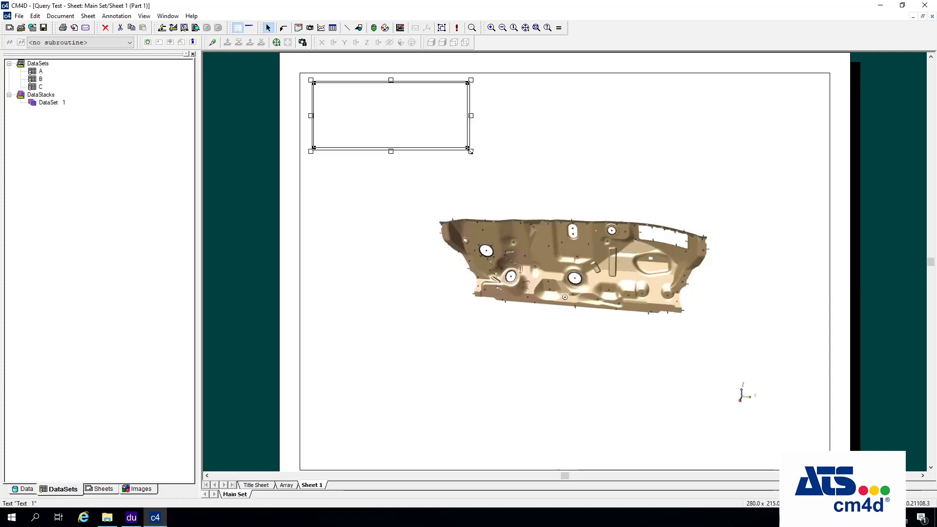
left_click_drag(470, 151, 397, 109)
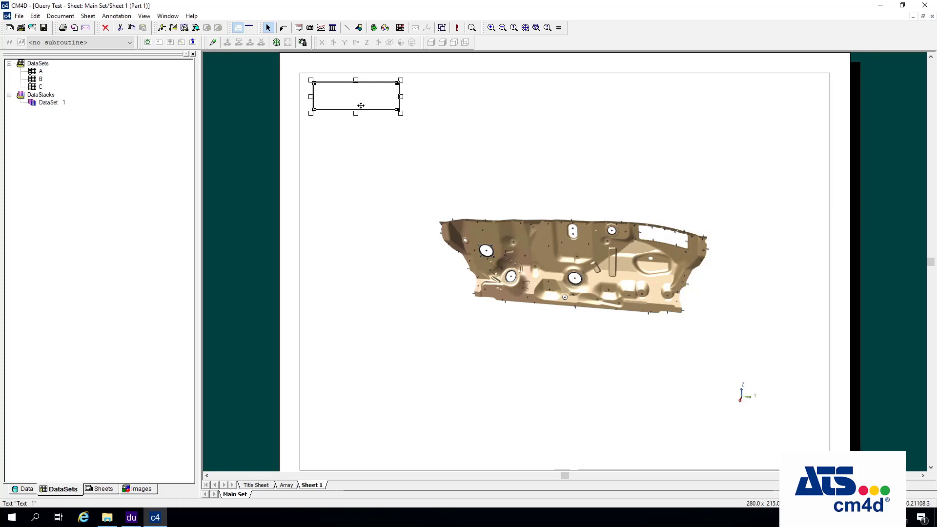
View DataSet A in a grid, check its first feature label in row 1, and close the grid.
right_click(40, 74)
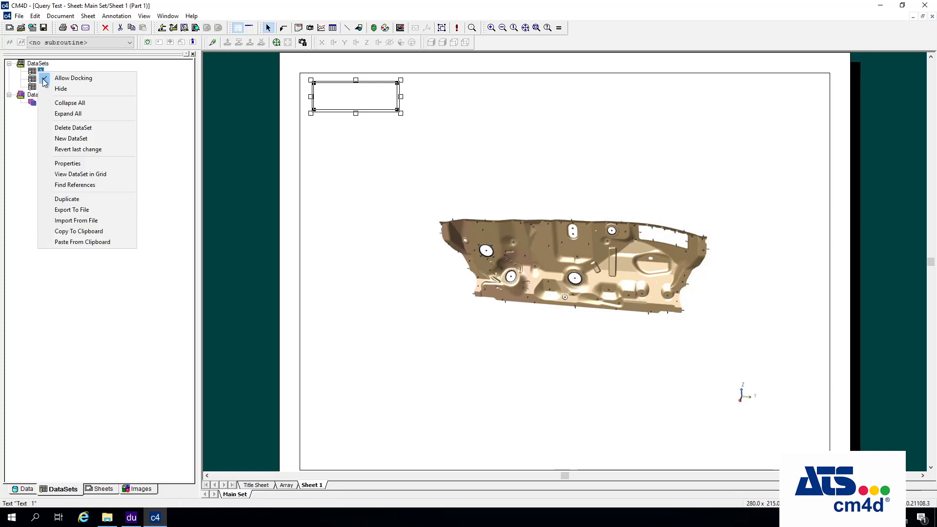
left_click(73, 174)
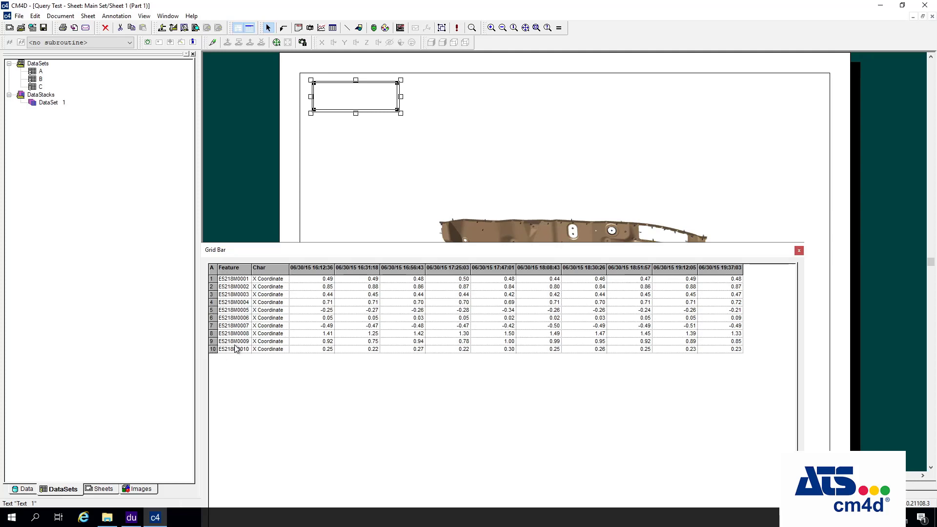
left_click(230, 280)
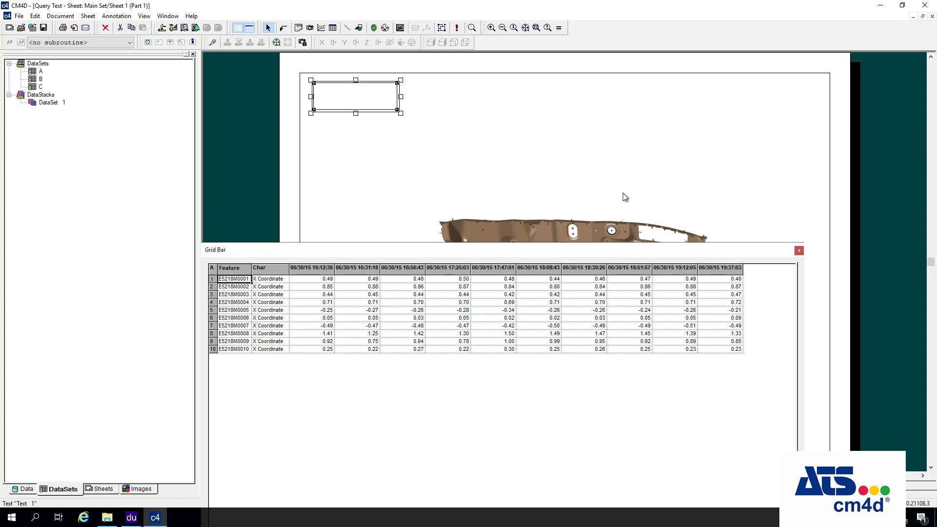
left_click(798, 251)
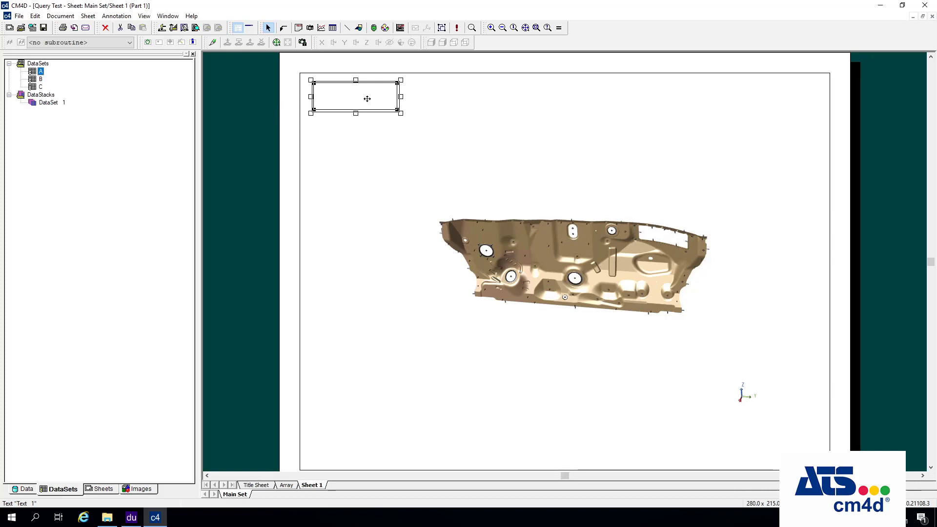
Open the help topics and bring up the CM4D Variables Overview page.
left_click(192, 16)
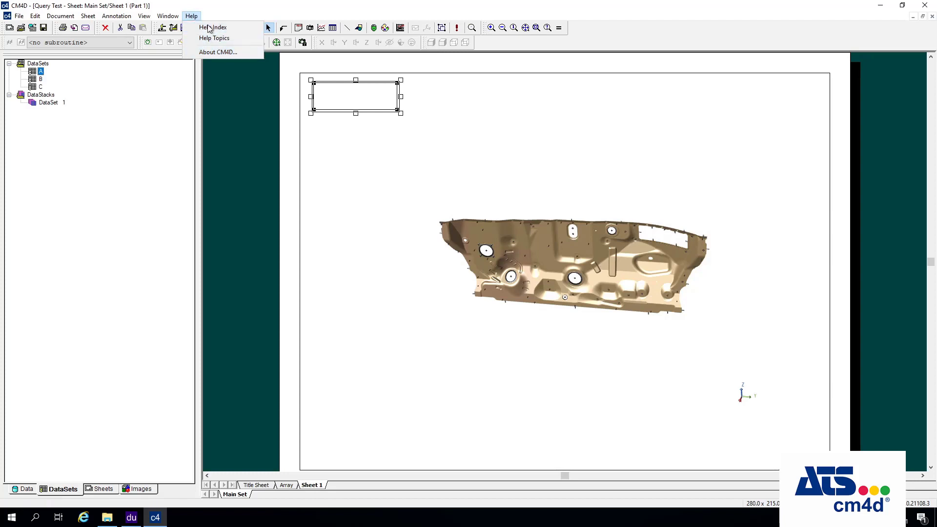
left_click(226, 42)
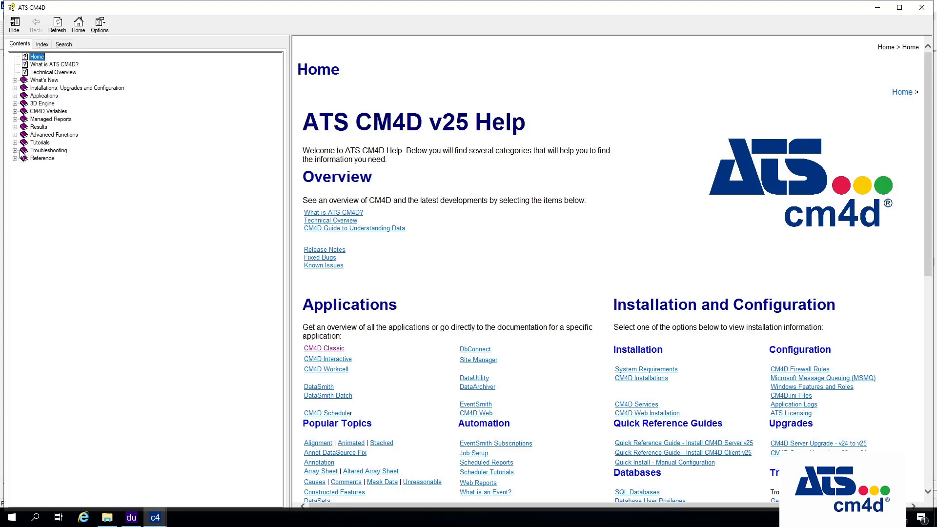
left_click(40, 143)
left_click(47, 111)
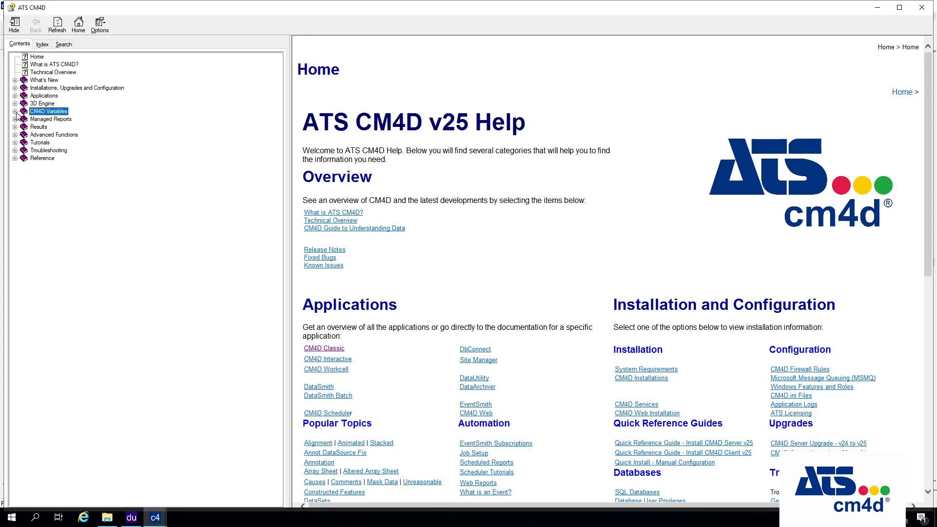
left_click(15, 111)
left_click(61, 120)
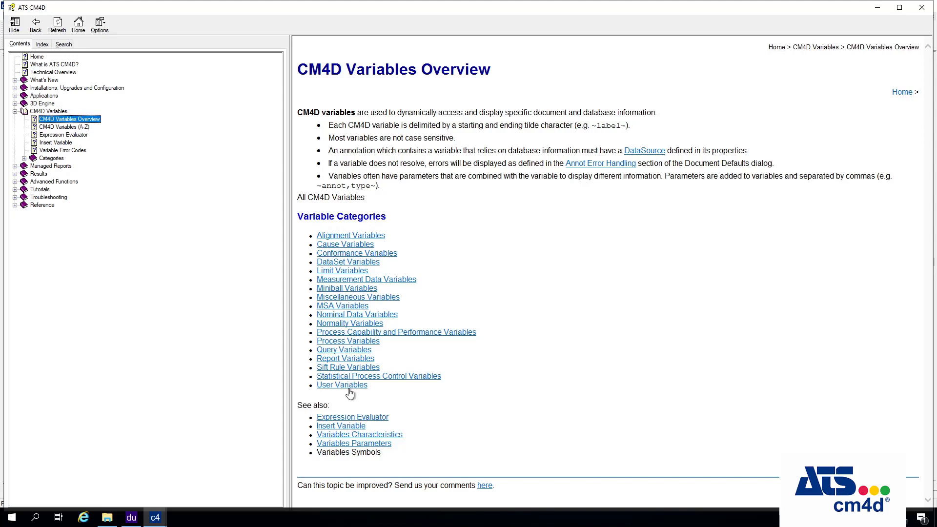
Read through the Nominal Data Variables help page, including the feature alias, axis, properties and nominals sections.
left_click(389, 315)
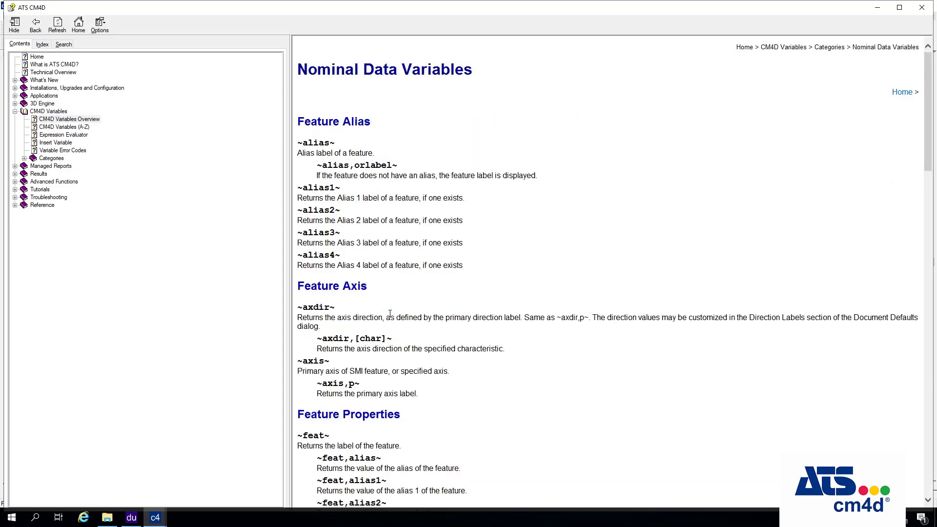
scroll(429, 123, "down", 9)
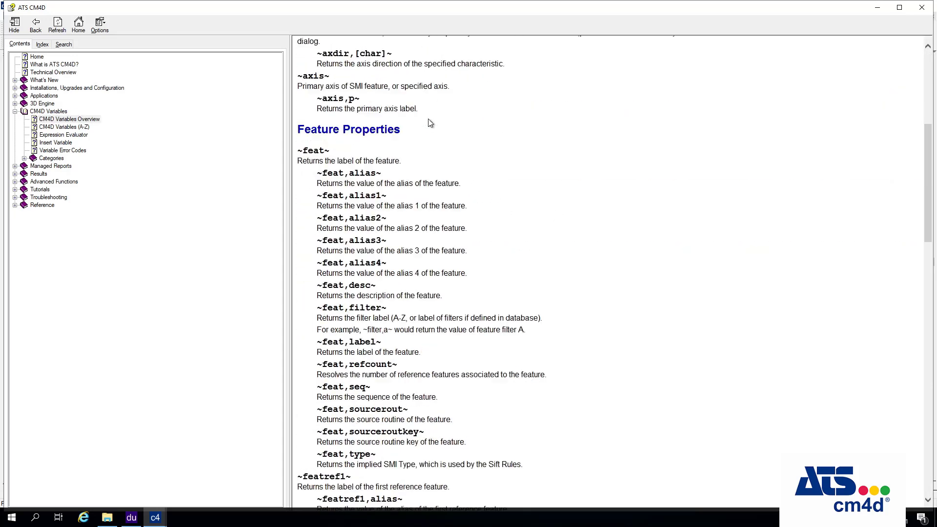
scroll(429, 122, "down", 10)
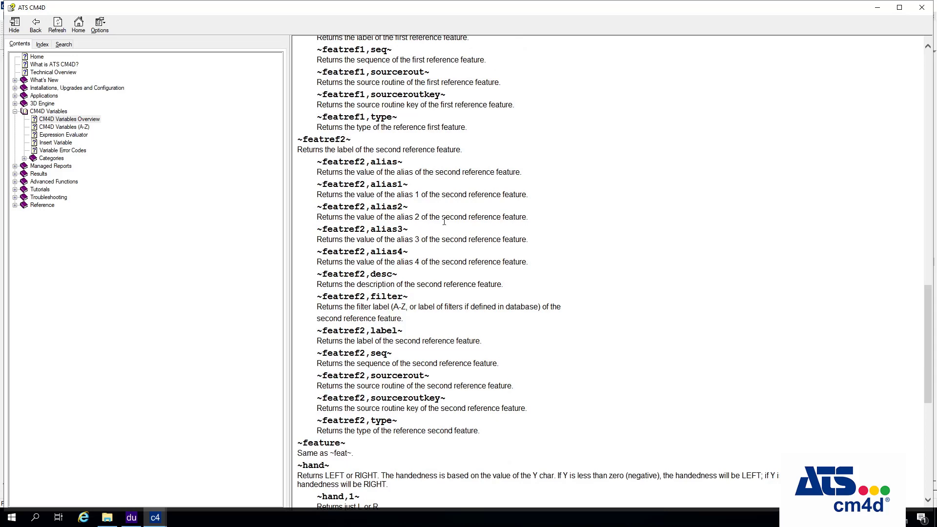
scroll(445, 222, "down", 7)
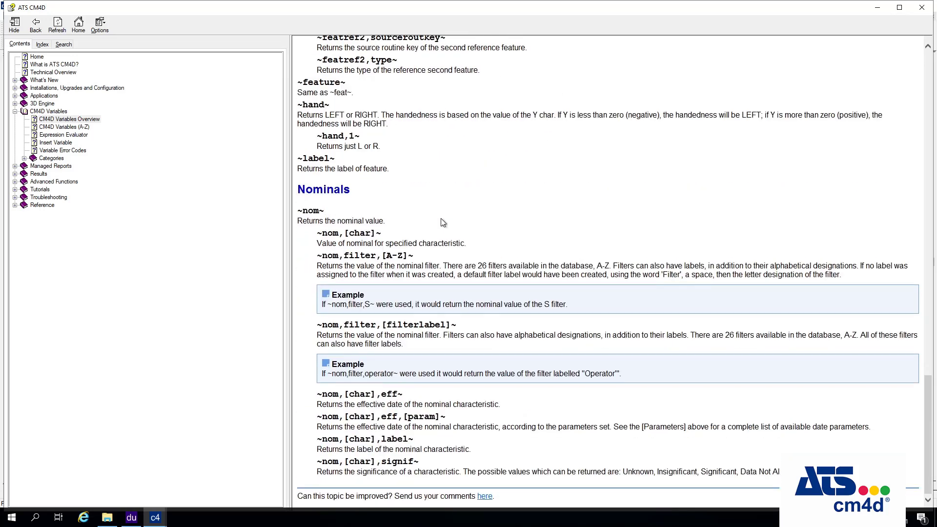
scroll(441, 218, "up", 20)
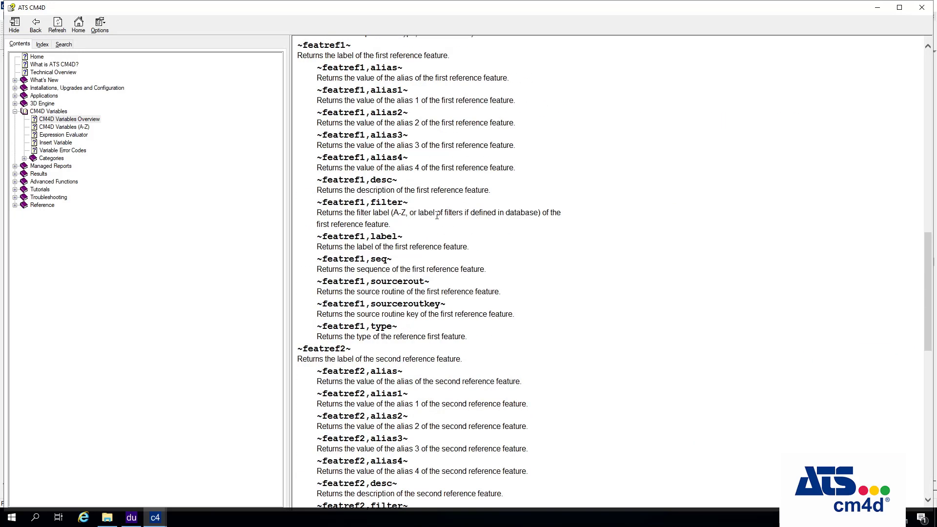
Look through the alphabetical CM4D Variables (A-Z) help page from start to end, and close the help.
left_click(71, 128)
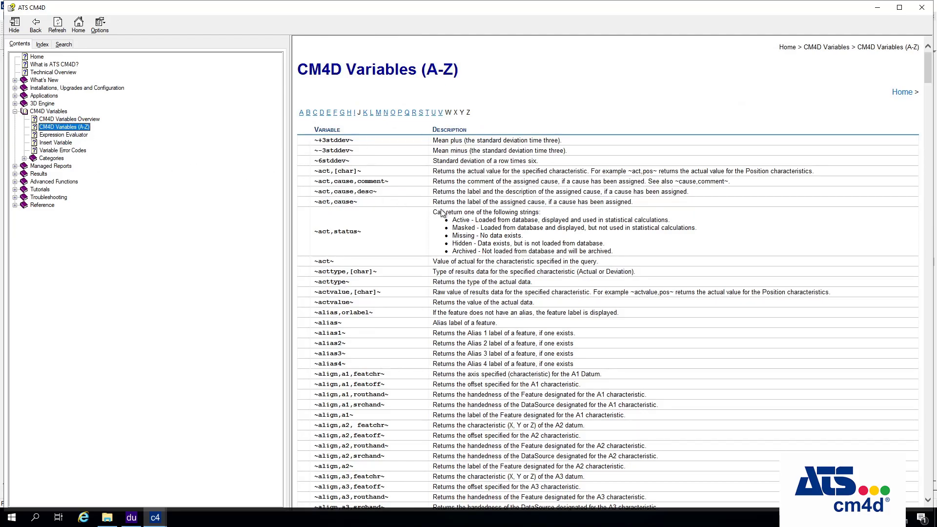
scroll(441, 209, "down", 20)
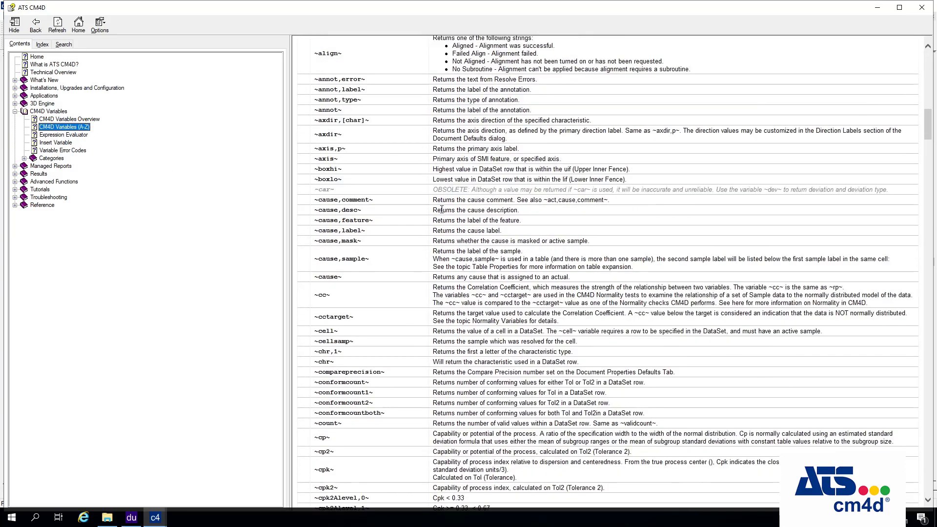
scroll(441, 209, "down", 20)
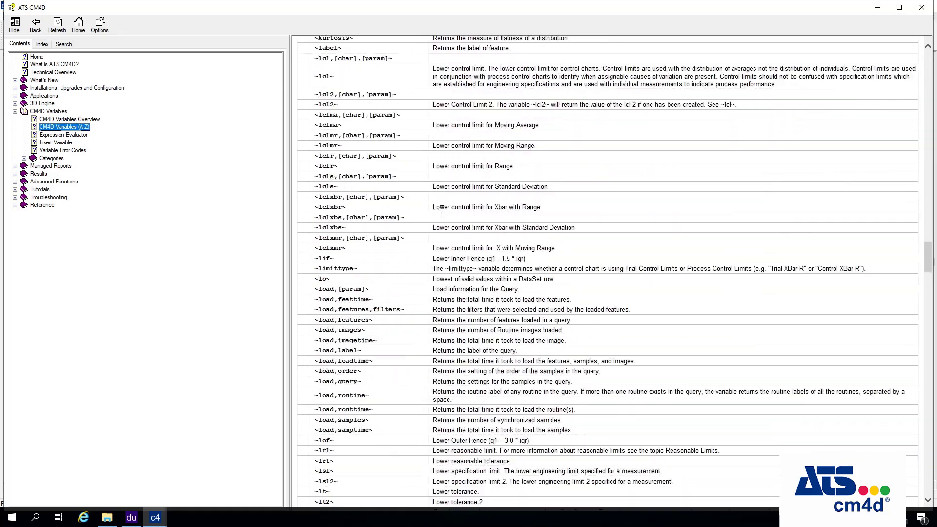
scroll(440, 209, "down", 20)
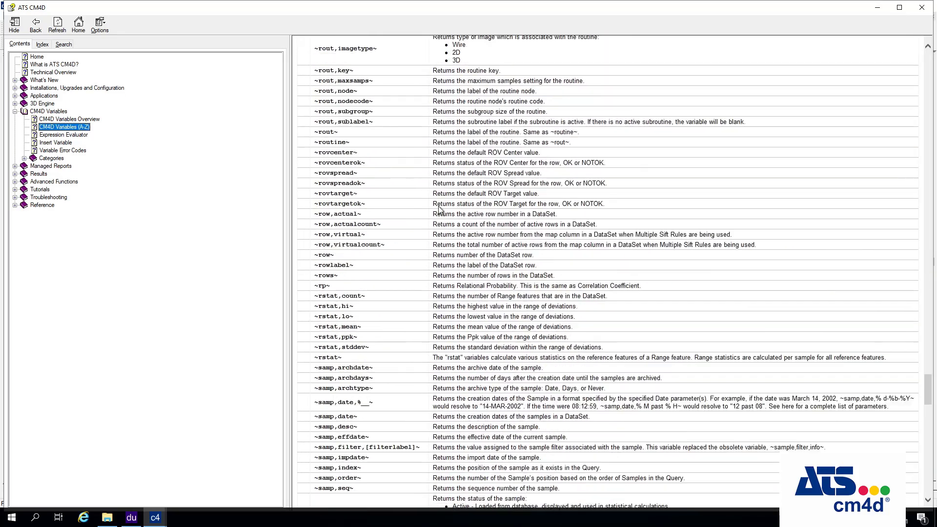
scroll(437, 211, "down", 20)
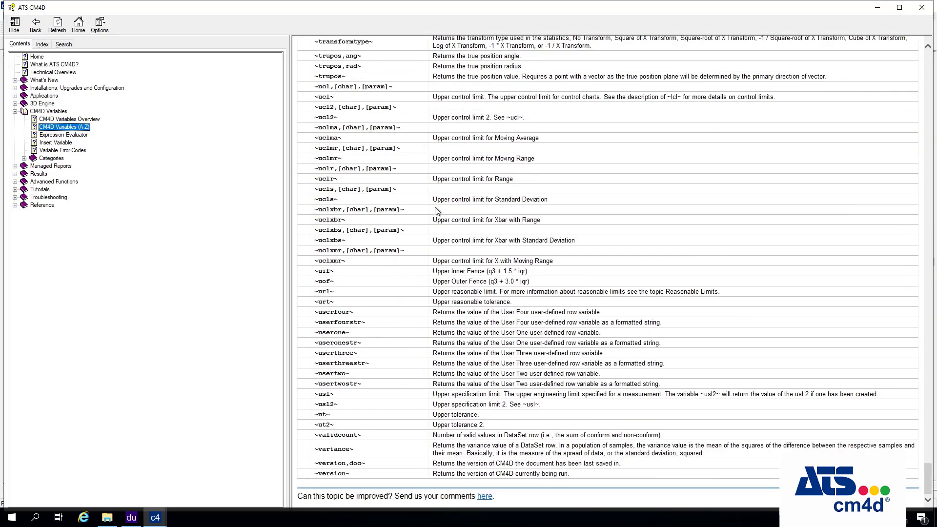
scroll(435, 209, "up", 20)
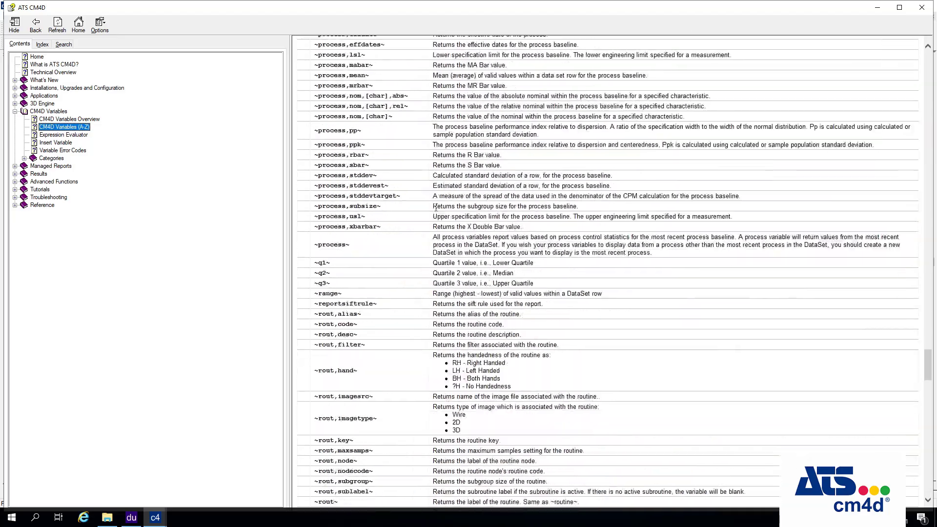
scroll(432, 205, "up", 20)
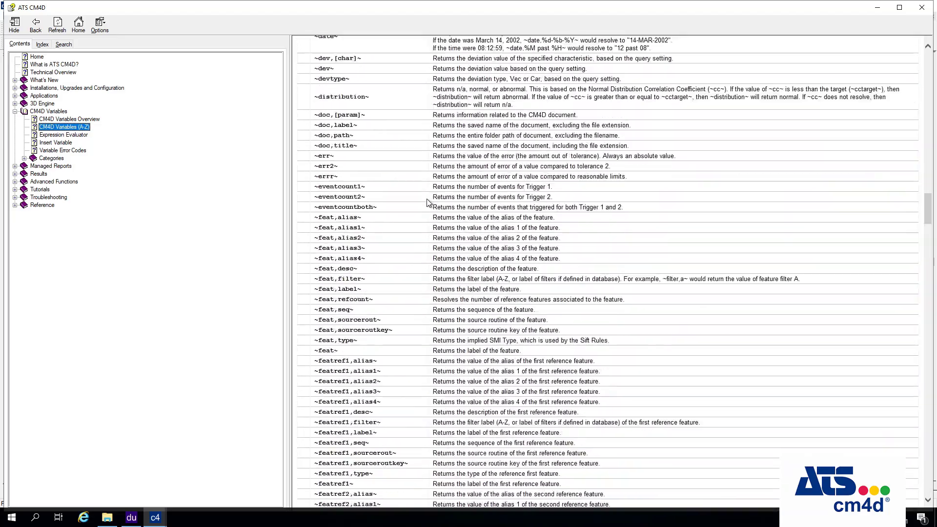
scroll(427, 202, "up", 20)
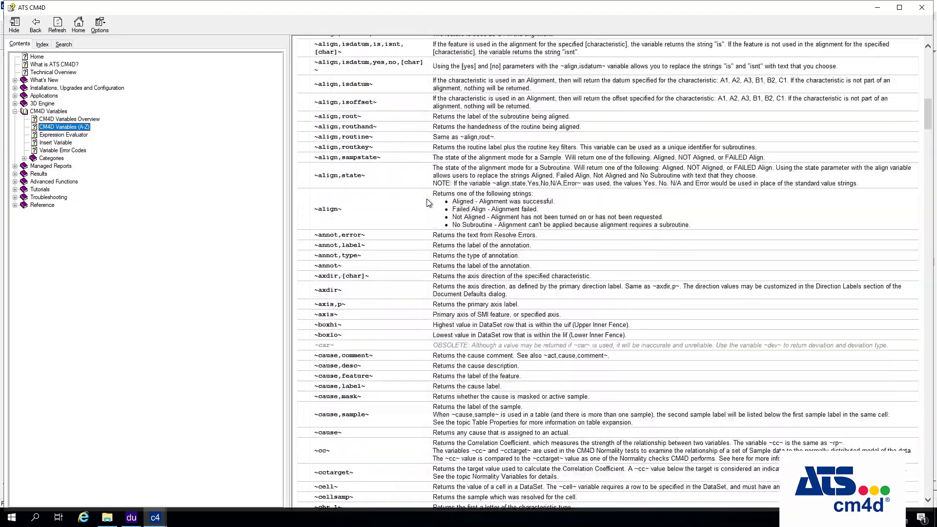
scroll(426, 202, "up", 20)
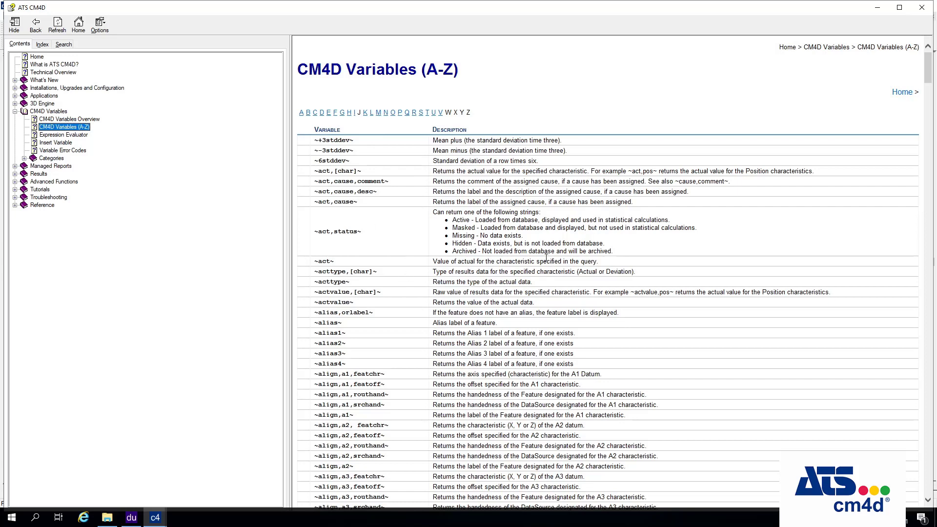
scroll(545, 259, "down", 6)
scroll(545, 260, "up", 6)
left_click(921, 7)
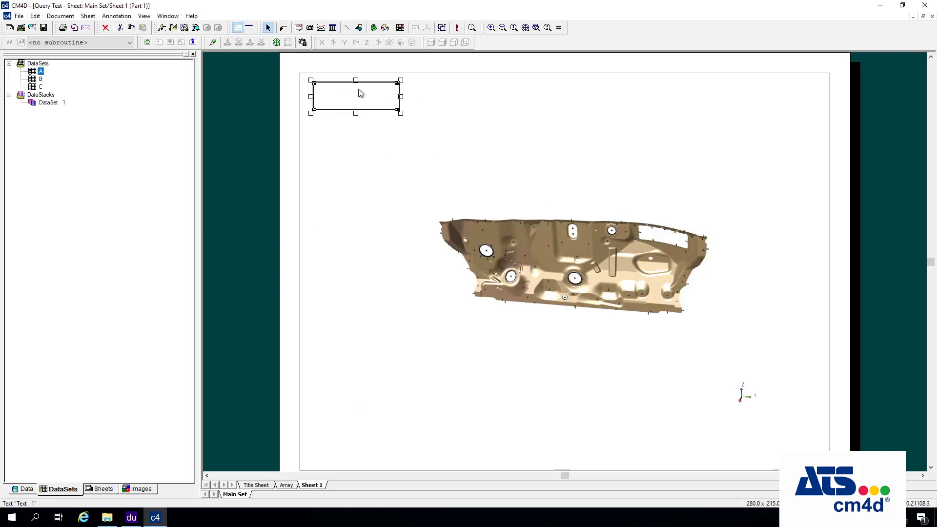
Edit the text annotation on Sheet 1, enter the sample text "dfsfsdffds", and exit text editing.
left_click(364, 123)
left_click(364, 108)
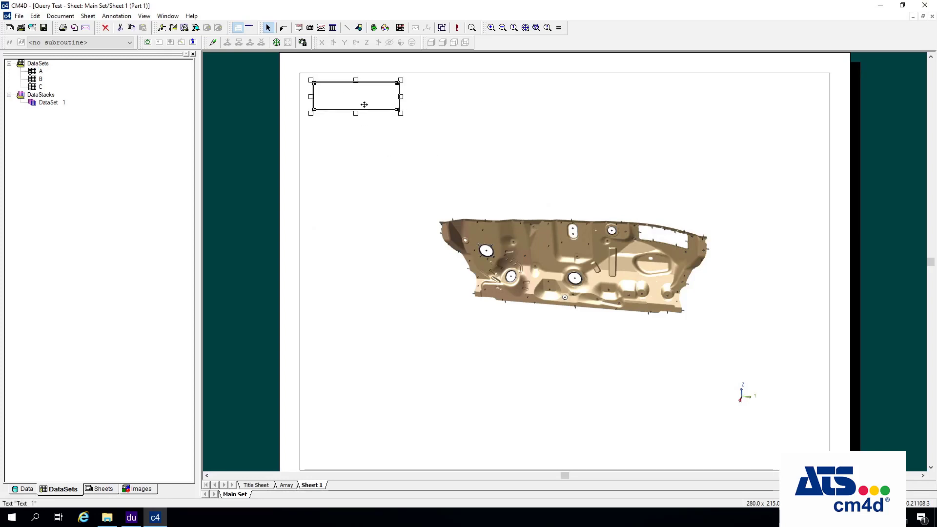
right_click(341, 100)
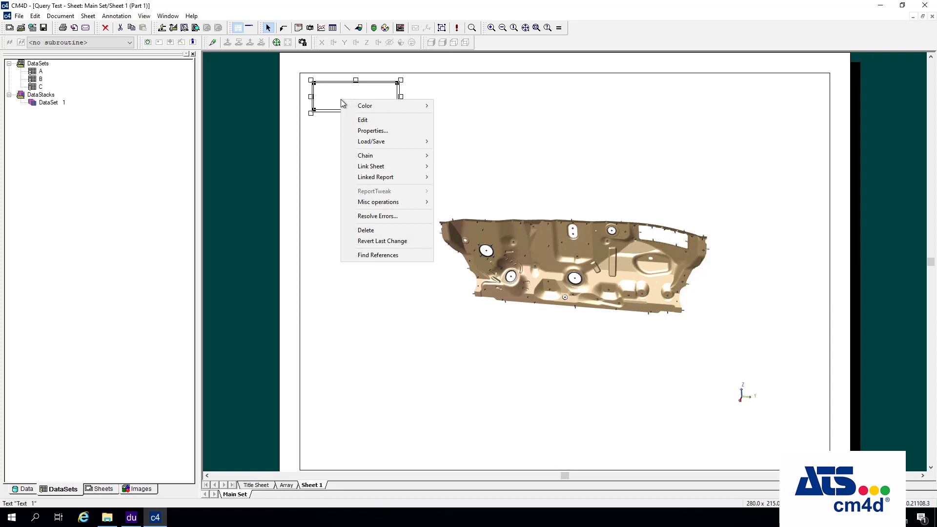
left_click(364, 120)
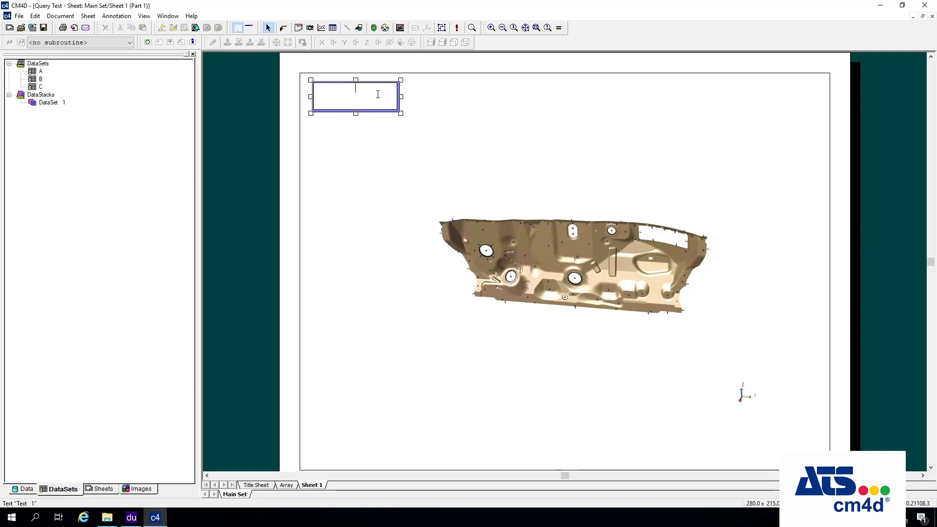
type("dfsfsdffds")
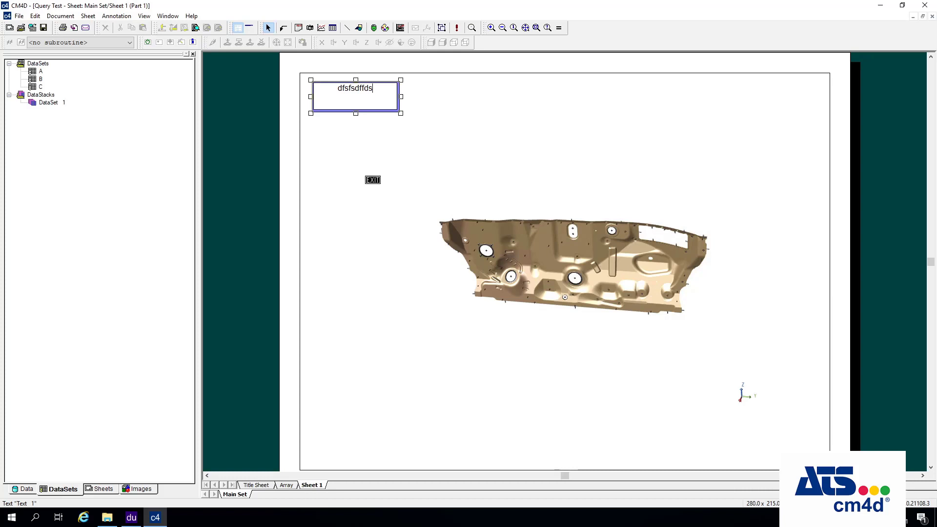
left_click(373, 162)
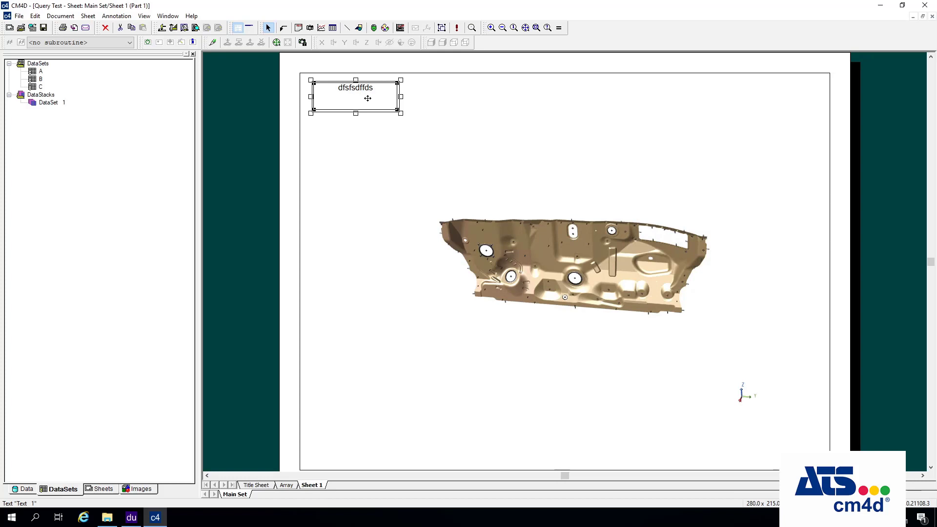
Reopen the Sheet 1 text annotation for editing and delete all of its sample text.
right_click(368, 98)
left_click(394, 118)
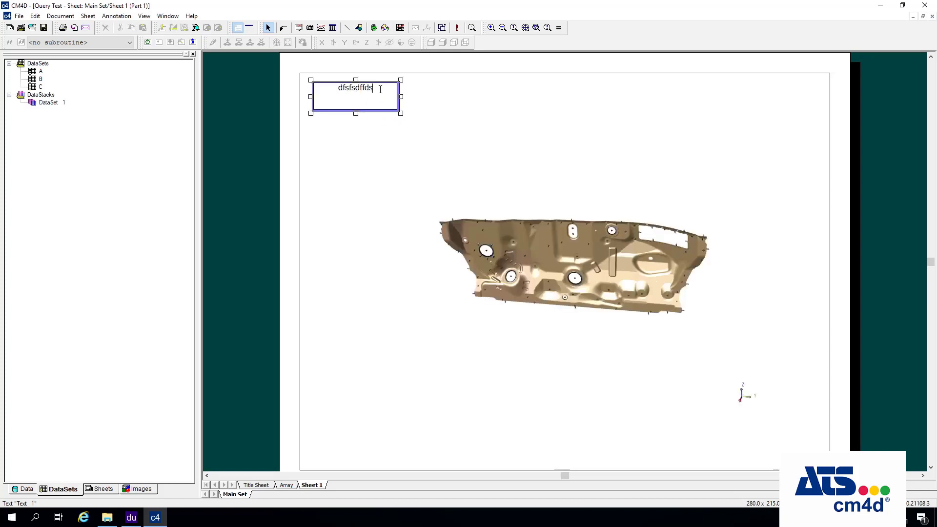
key("BackSpace")
key("BackSpace")
key("BackSpace")
key("BackSpace")
key("BackSpace")
key("BackSpace")
key("BackSpace")
key("BackSpace")
key("BackSpace")
Insert the feature label variable ~label~ into the empty text annotation and exit text editing.
right_click(379, 95)
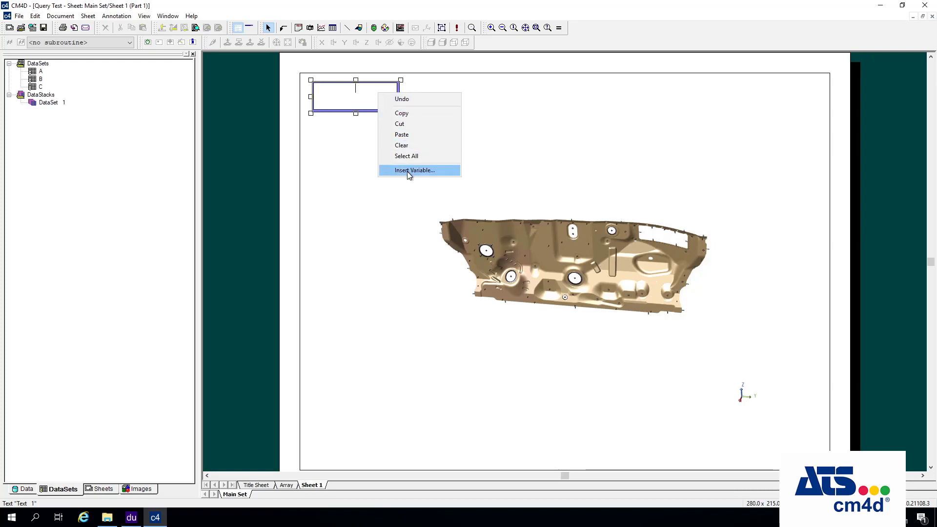
left_click(437, 174)
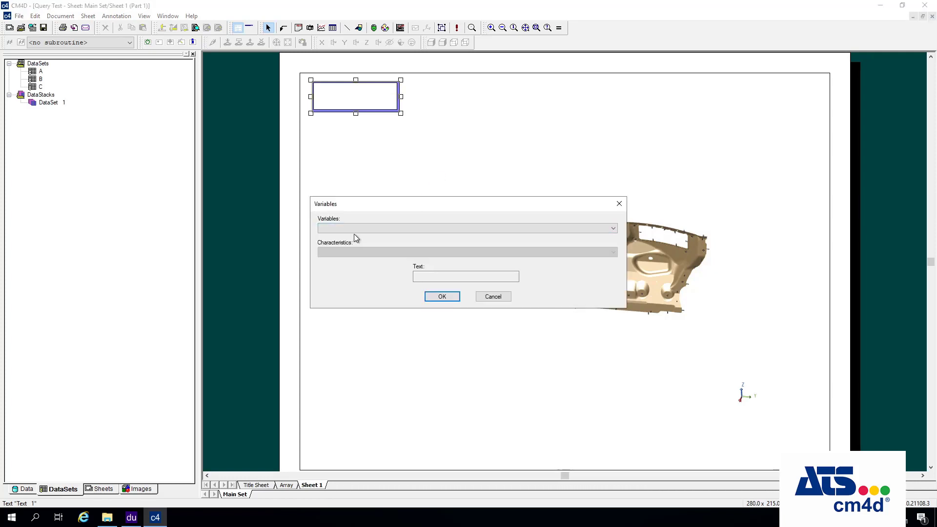
left_click(362, 229)
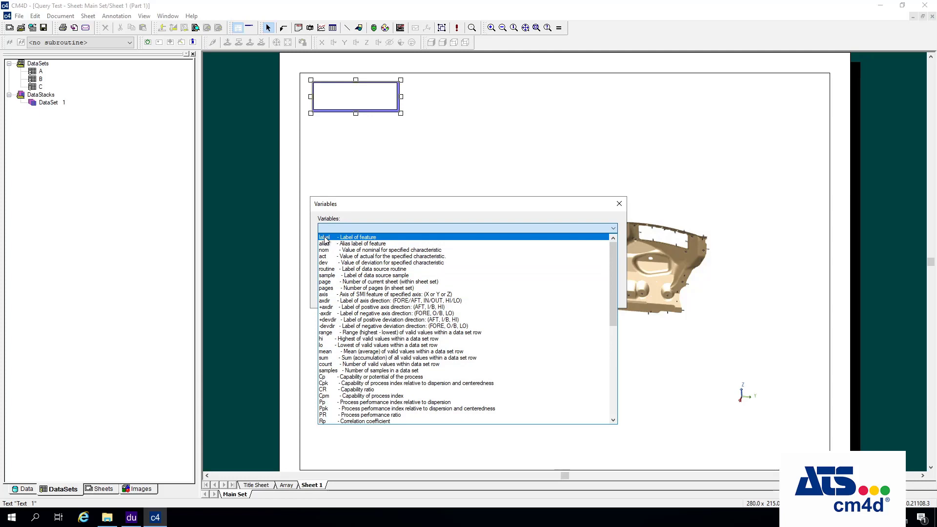
left_click(360, 237)
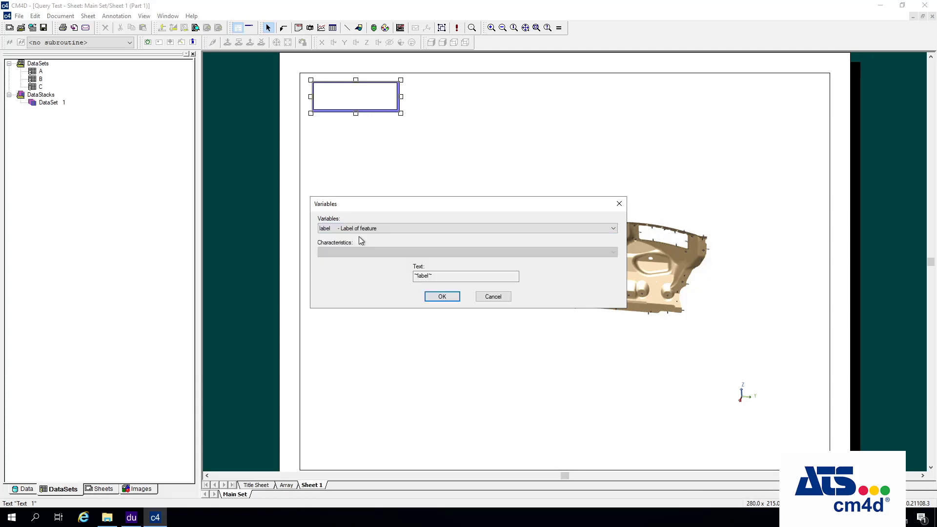
left_click(455, 298)
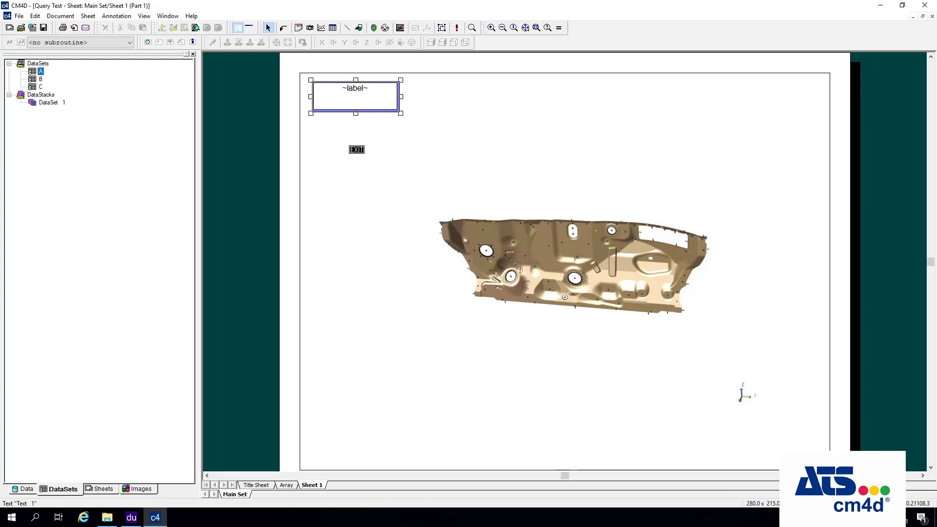
left_click(356, 150)
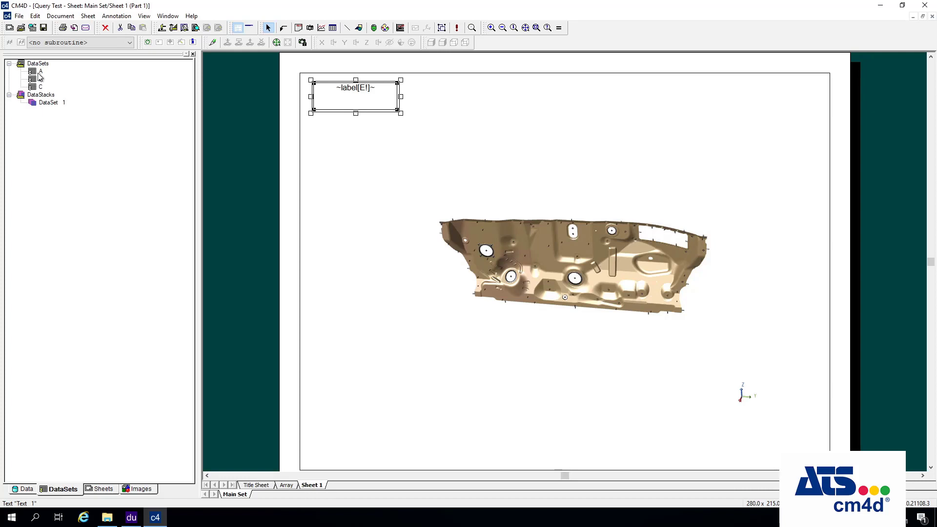
Set the text annotation's data source to DataSet A, using all rows.
right_click(342, 95)
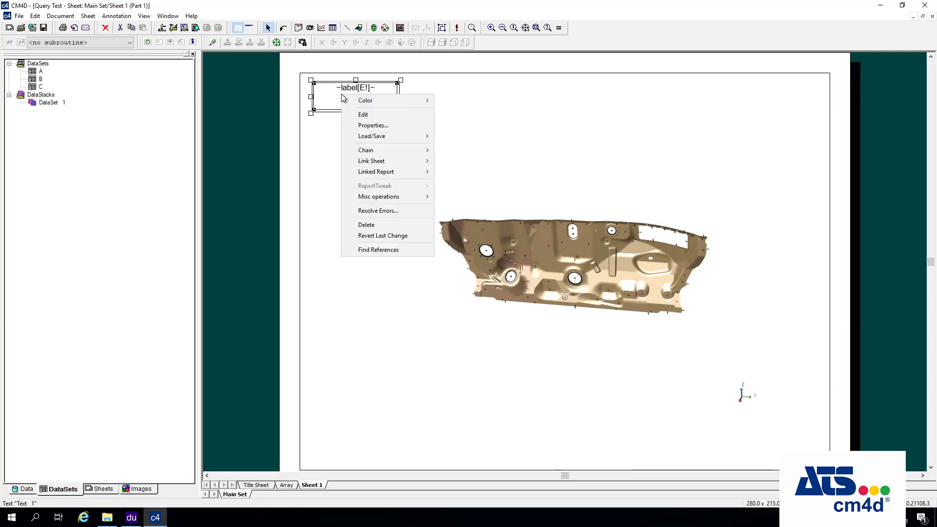
left_click(394, 125)
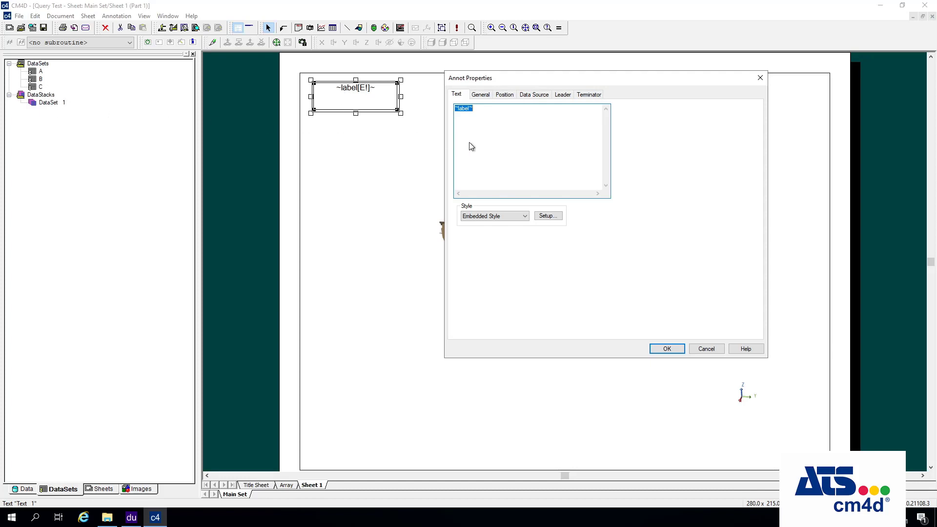
left_click(535, 95)
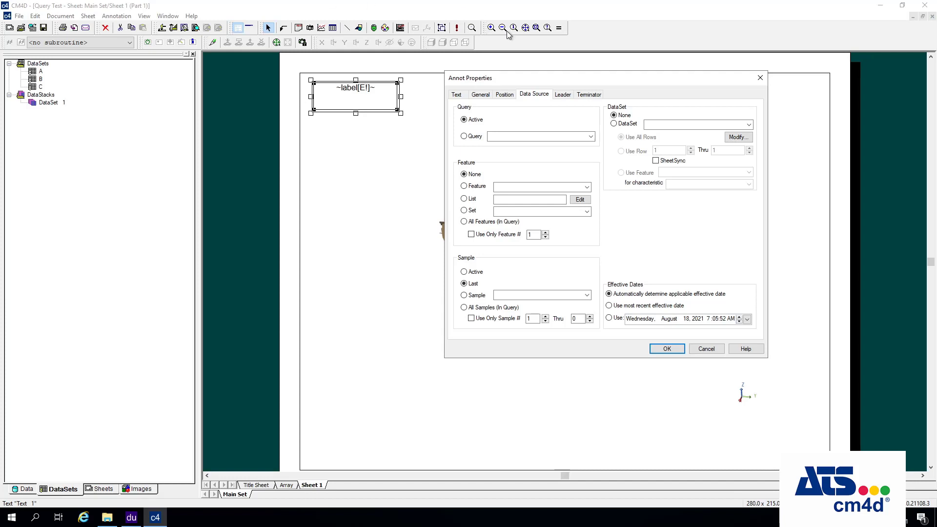
left_click(615, 124)
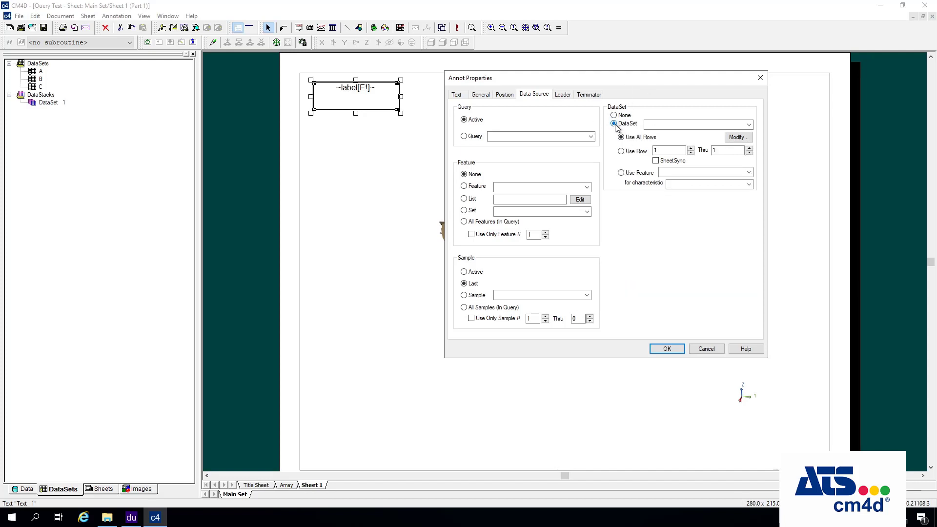
left_click(748, 125)
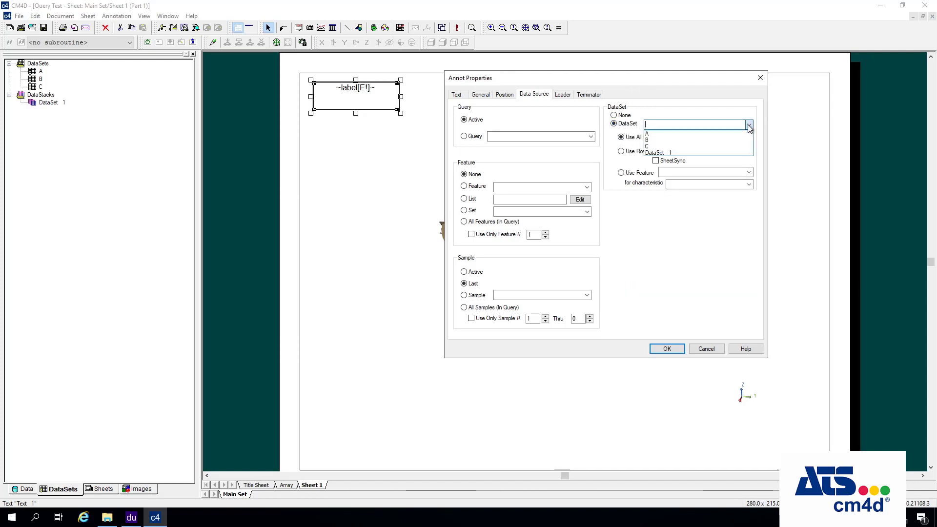
left_click(655, 133)
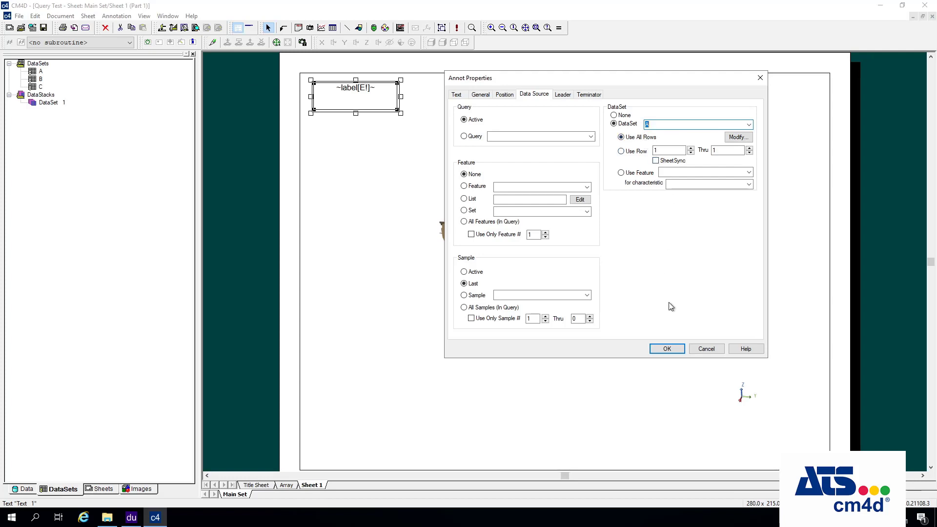
left_click(679, 349)
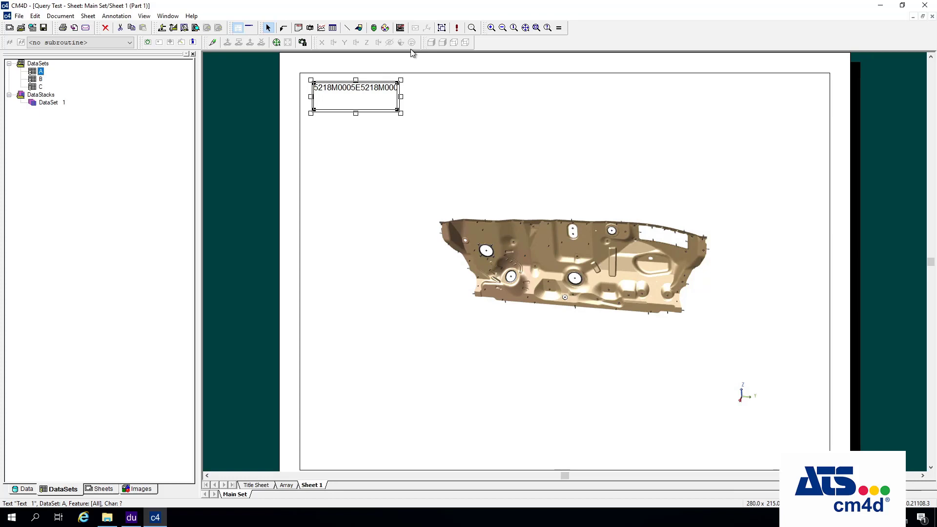
right_click(41, 72)
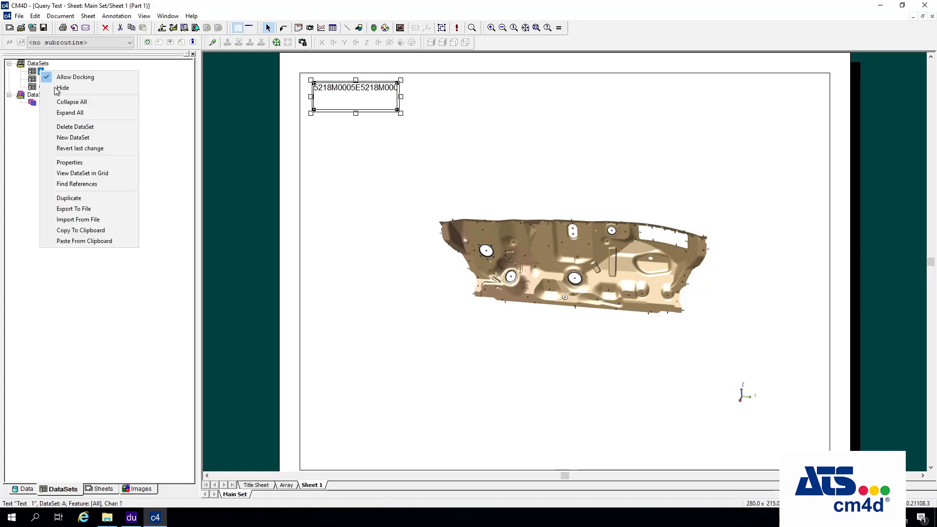
left_click(71, 179)
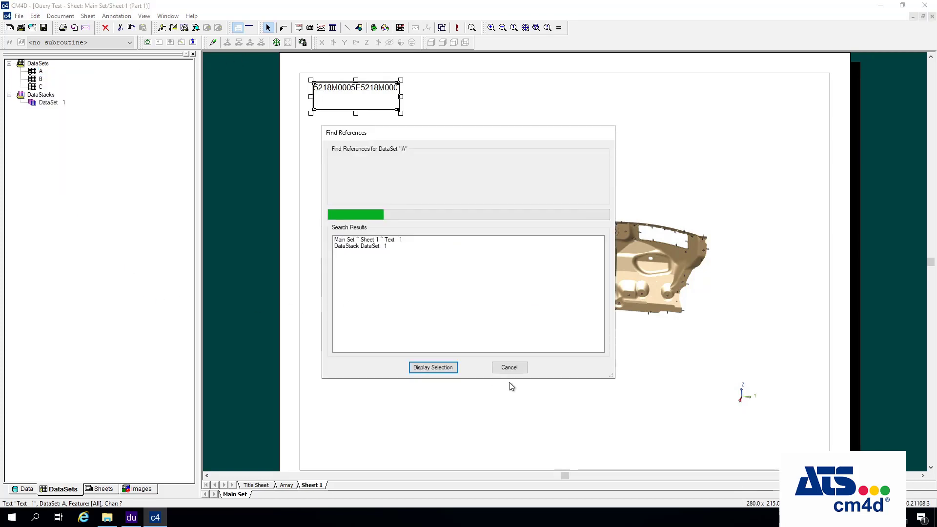
left_click(509, 367)
View DataSet A in a grid and check its feature labels from row 1 through row 10.
right_click(40, 72)
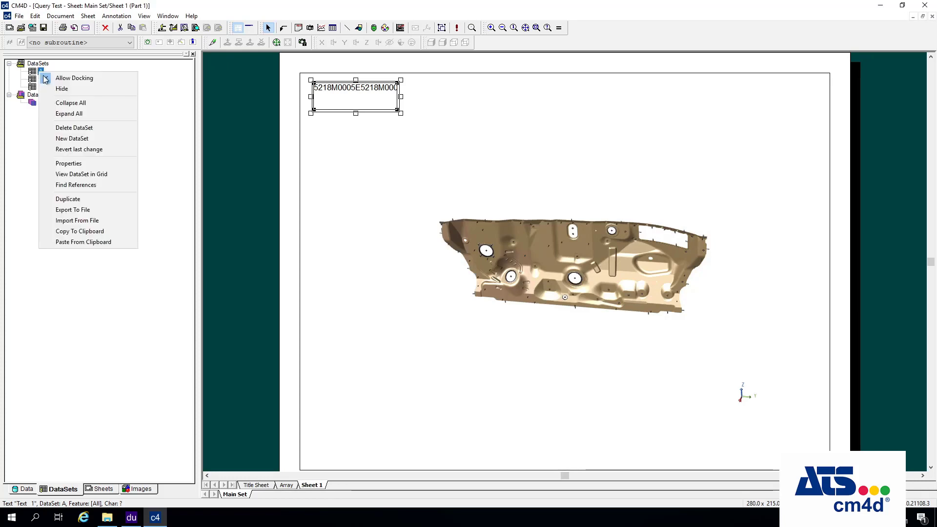
left_click(104, 174)
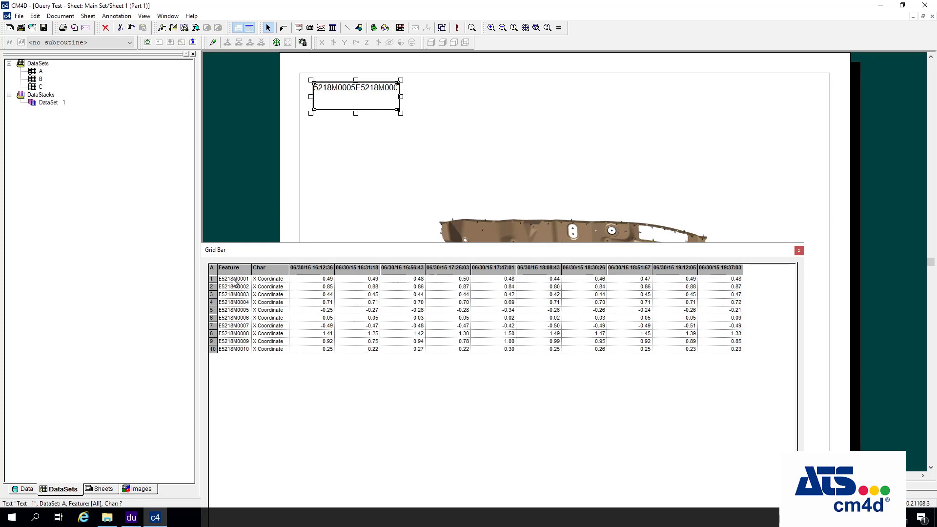
left_click(234, 280)
left_click(234, 287)
left_click(234, 302)
left_click(234, 310)
left_click(235, 328)
left_click(236, 341)
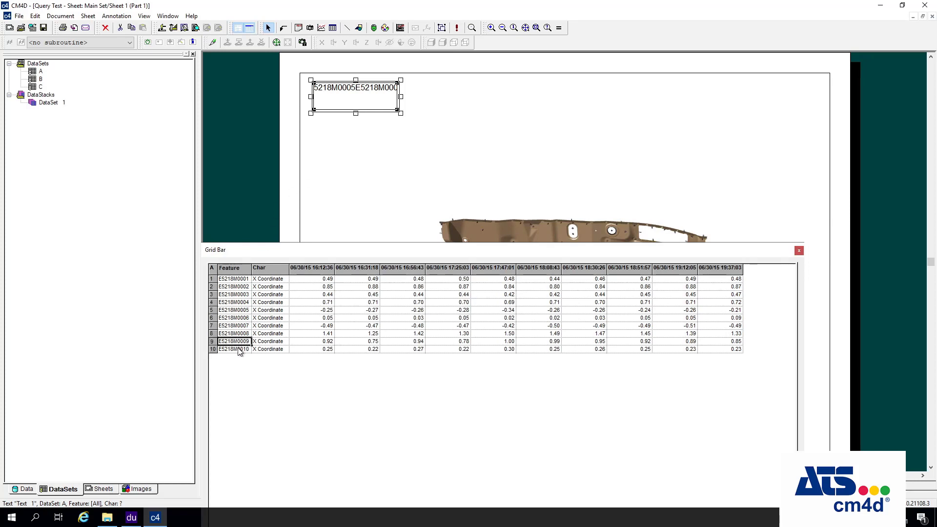
left_click(237, 348)
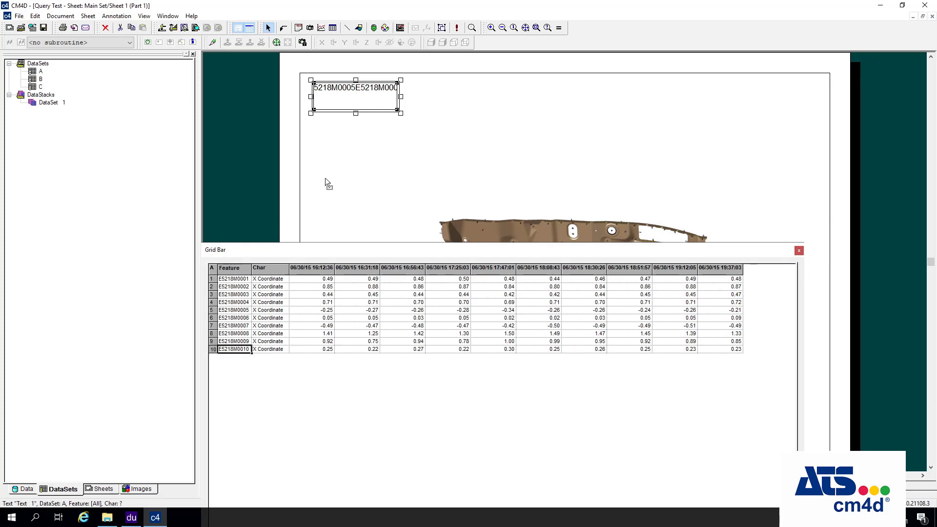
Limit the text annotation's DataSet A source to row 1 and highlight that row in the grid.
right_click(364, 93)
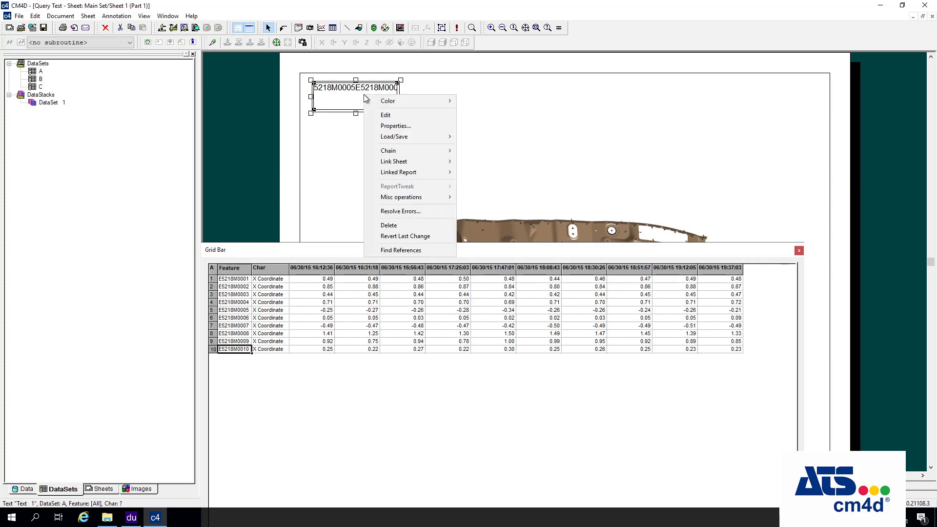
left_click(403, 126)
left_click(395, 133)
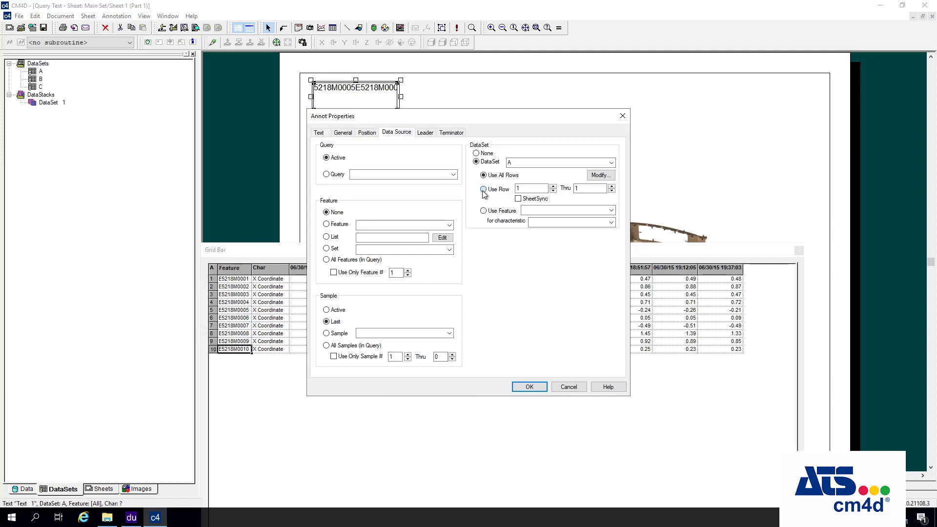
left_click(509, 192)
left_click(520, 388)
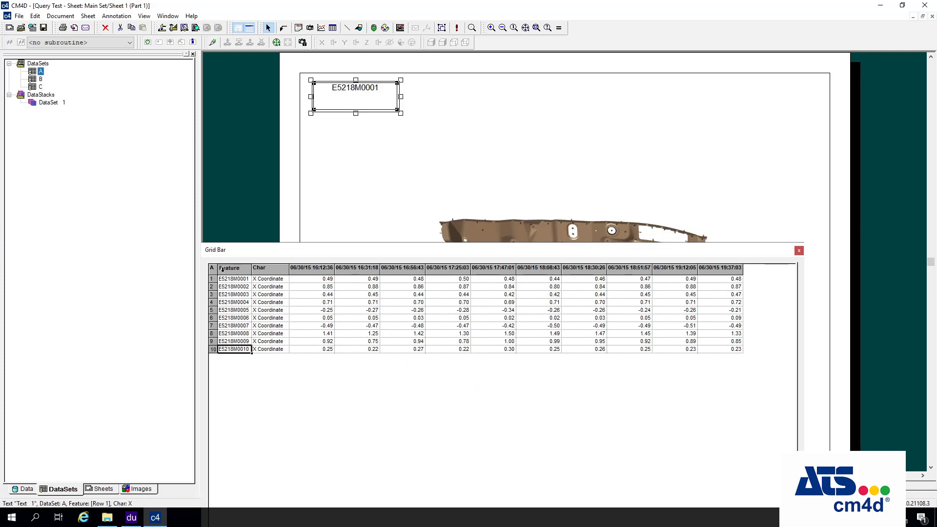
left_click(213, 279)
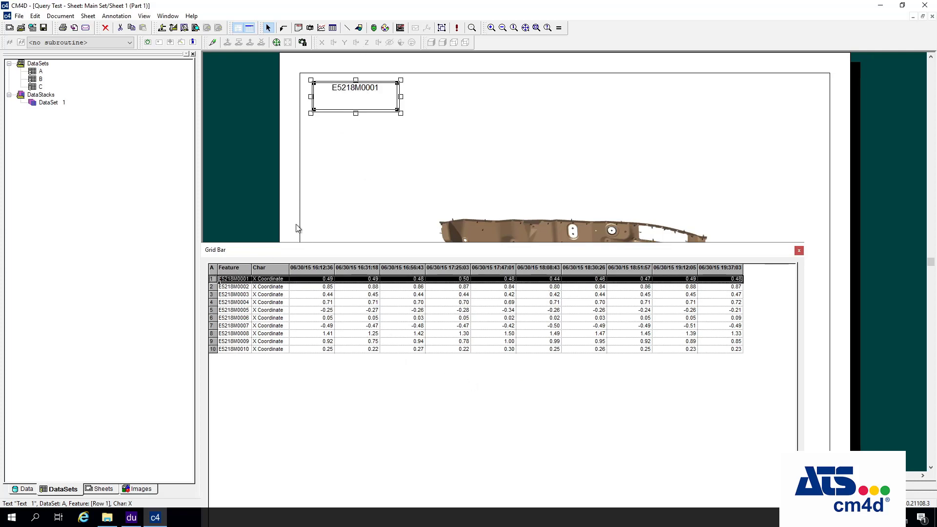
Change the text annotation's DataSet A source to row 2 and highlight that row in the grid.
right_click(375, 96)
left_click(407, 126)
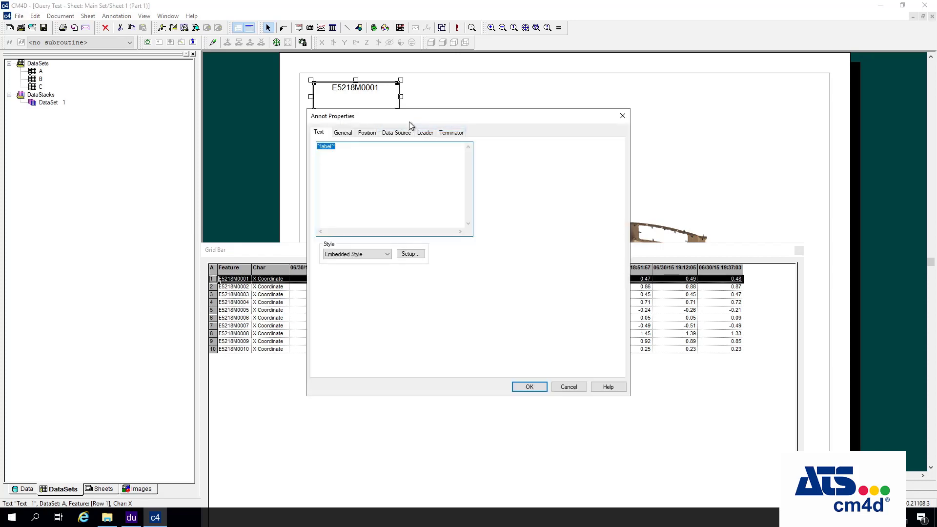
left_click(396, 133)
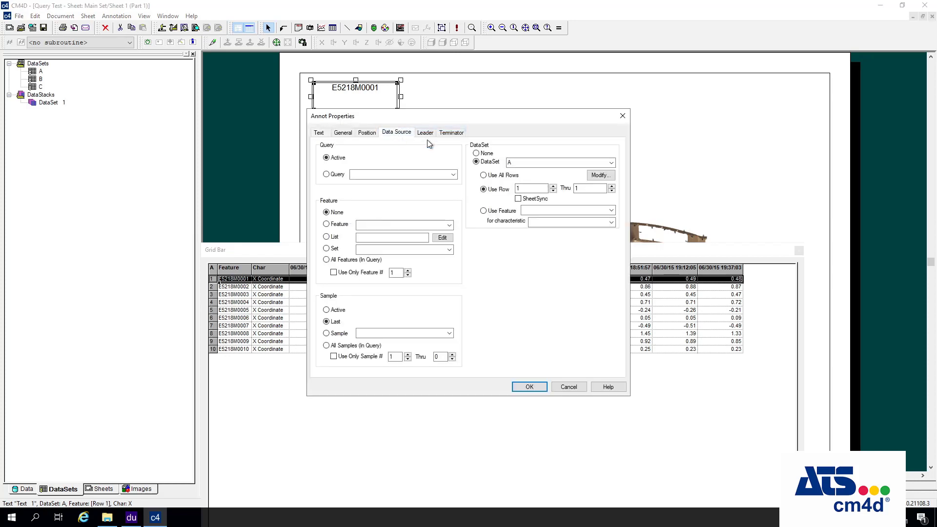
left_click(553, 186)
left_click(517, 388)
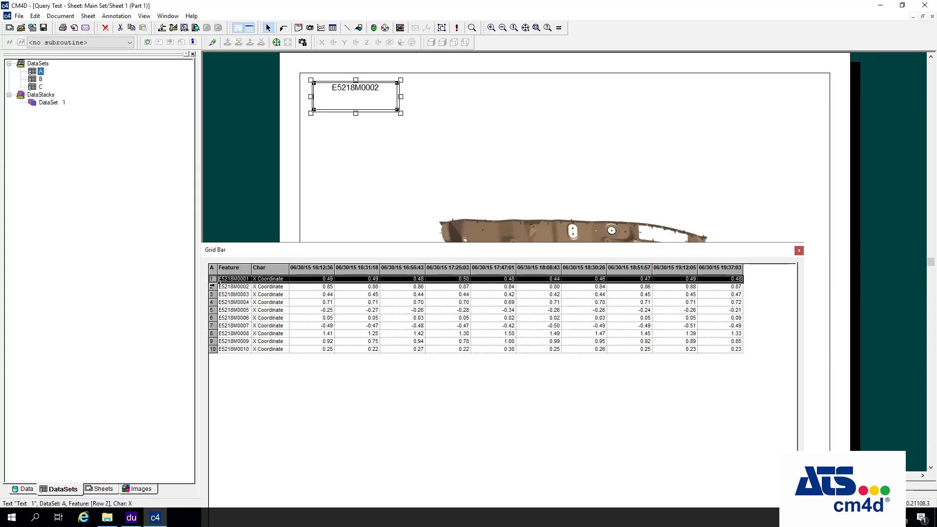
left_click(213, 286)
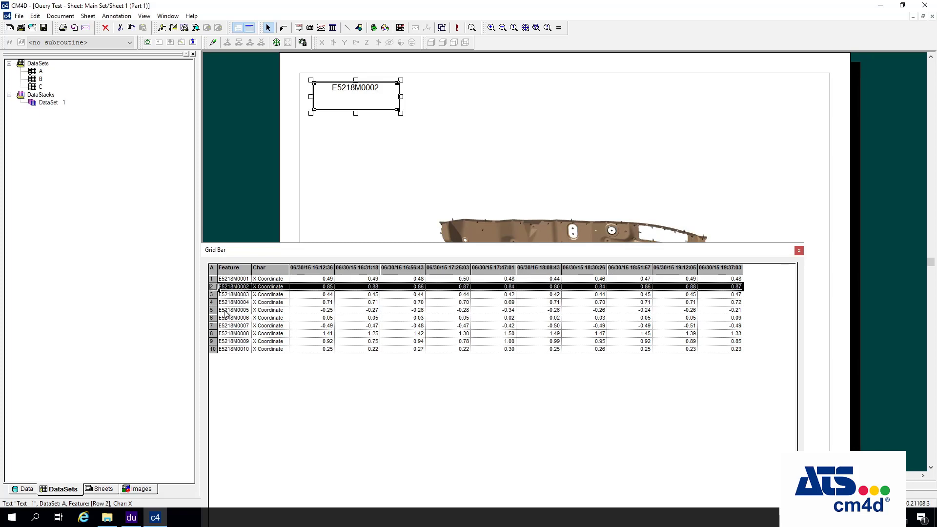
Set the text annotation's DataSet A source to the row range 1 thru 2.
right_click(357, 99)
left_click(402, 136)
left_click(398, 133)
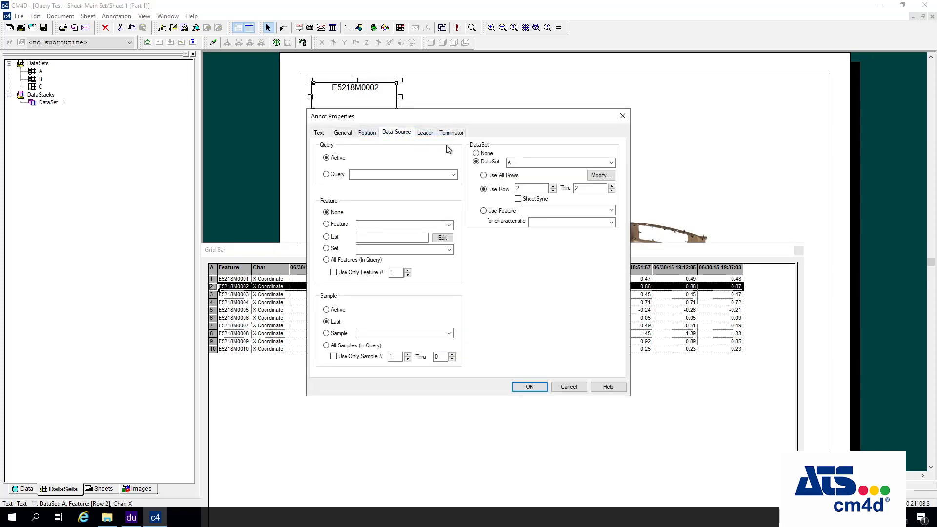
left_click(553, 191)
left_click(538, 387)
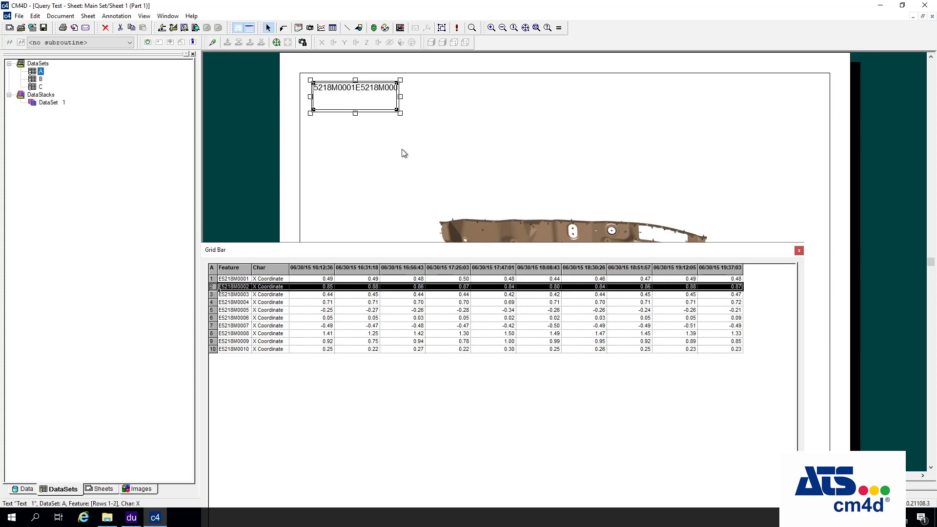
Reduce the text annotation's DataSet A range to row 1 thru 1 and highlight row 1 in the grid.
right_click(374, 92)
left_click(405, 124)
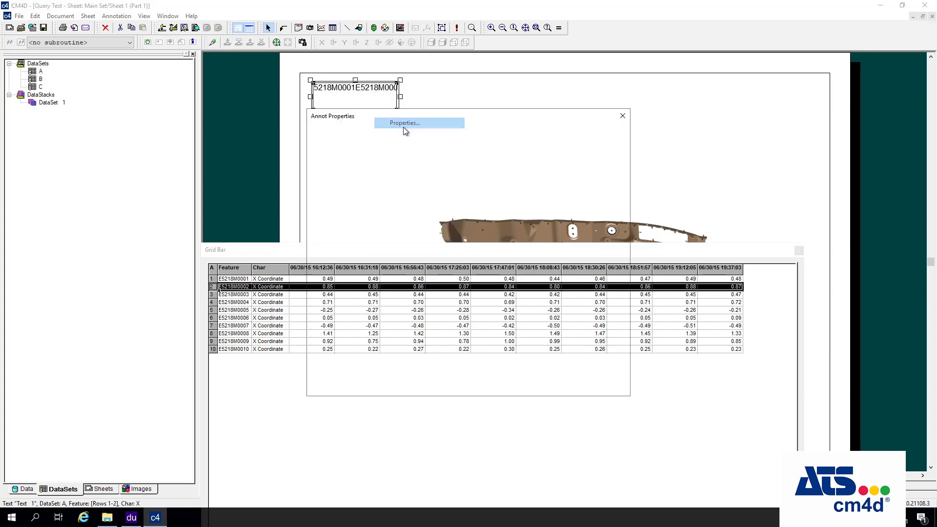
left_click(397, 132)
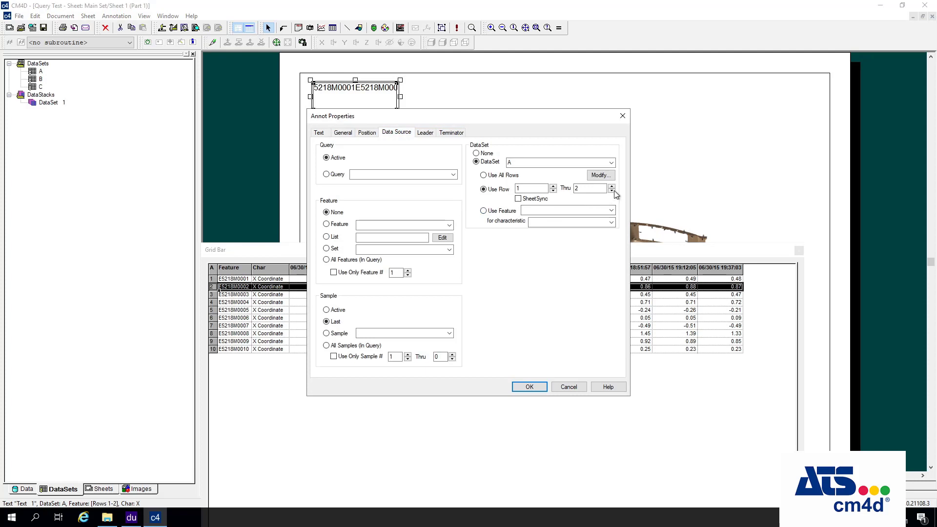
left_click(614, 191)
left_click(483, 210)
left_click(612, 210)
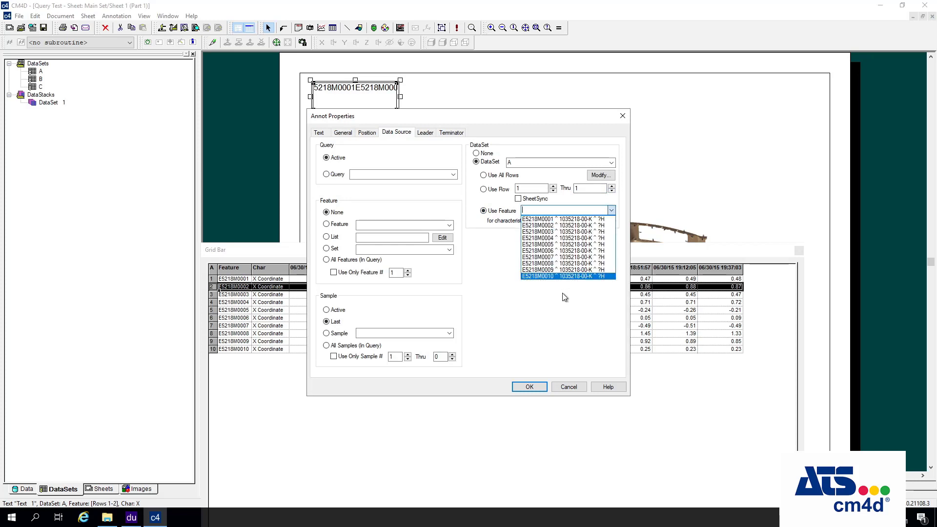
left_click(490, 194)
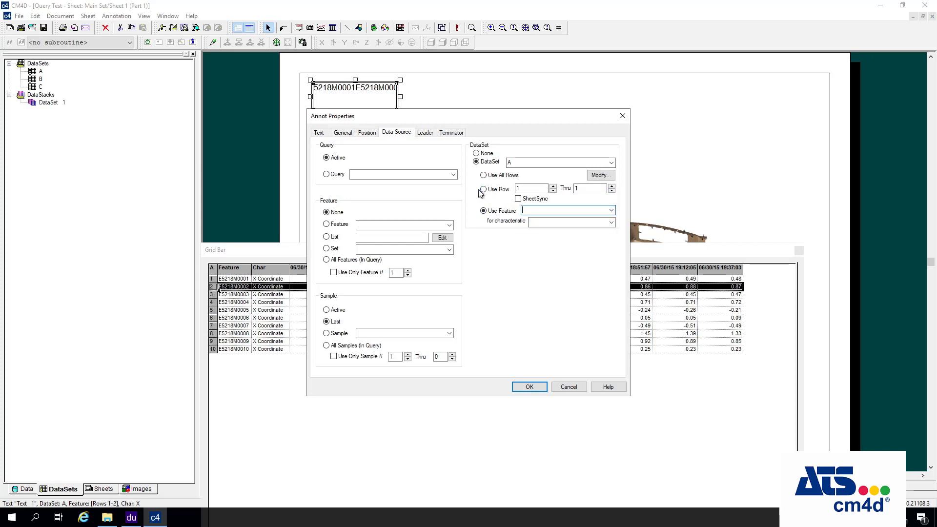
left_click(483, 190)
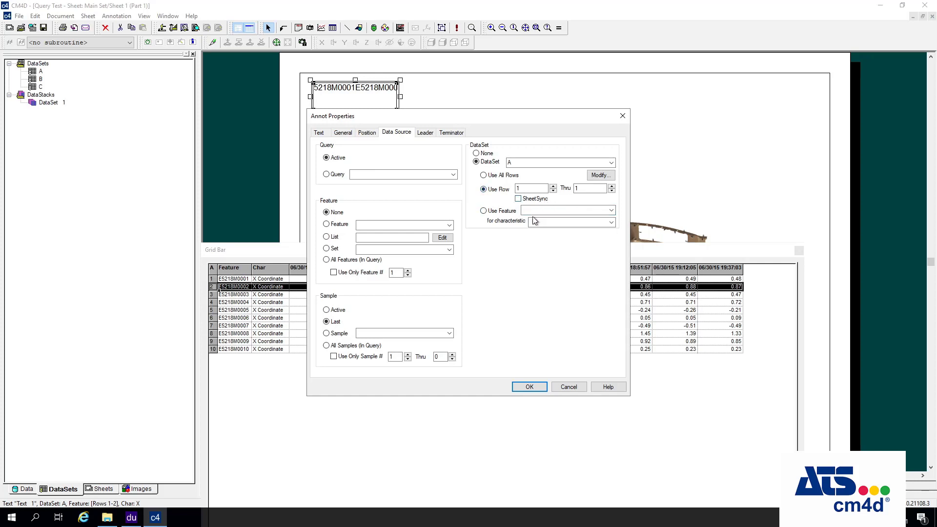
left_click(521, 388)
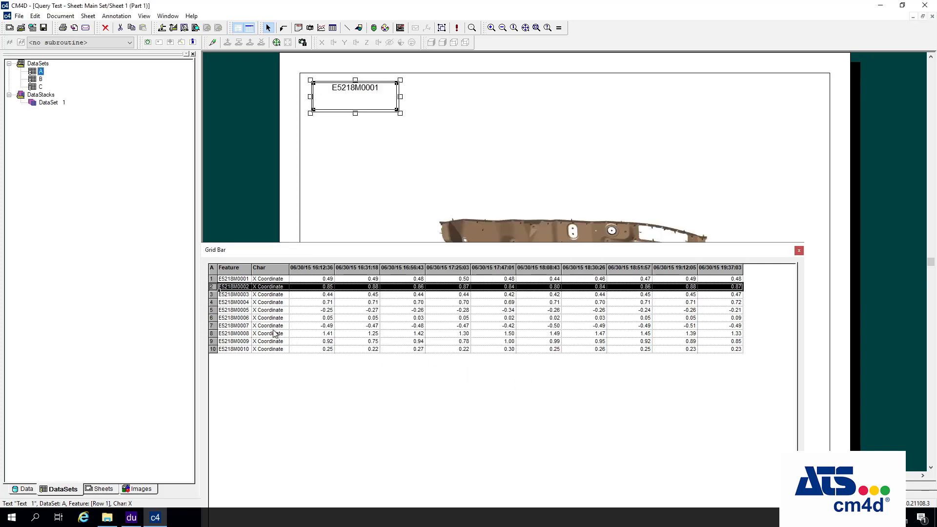
left_click_drag(210, 275, 211, 278)
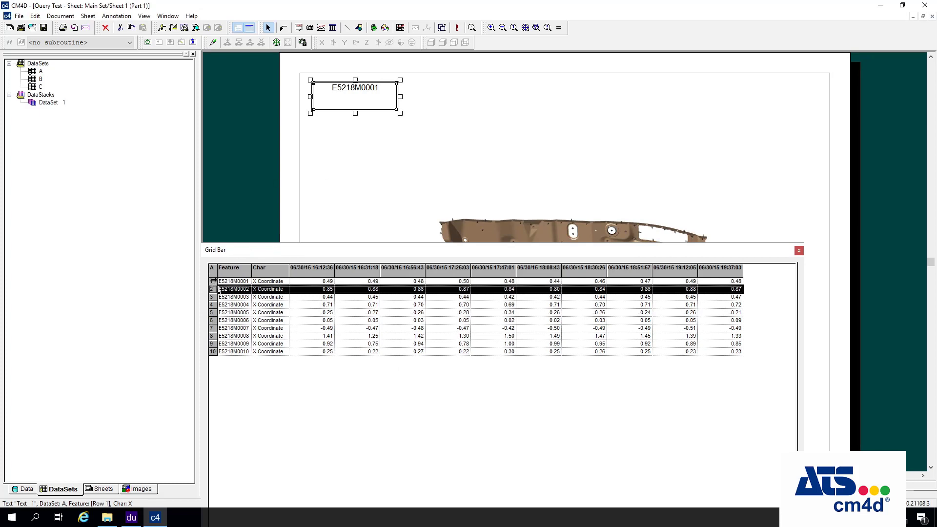
left_click(213, 282)
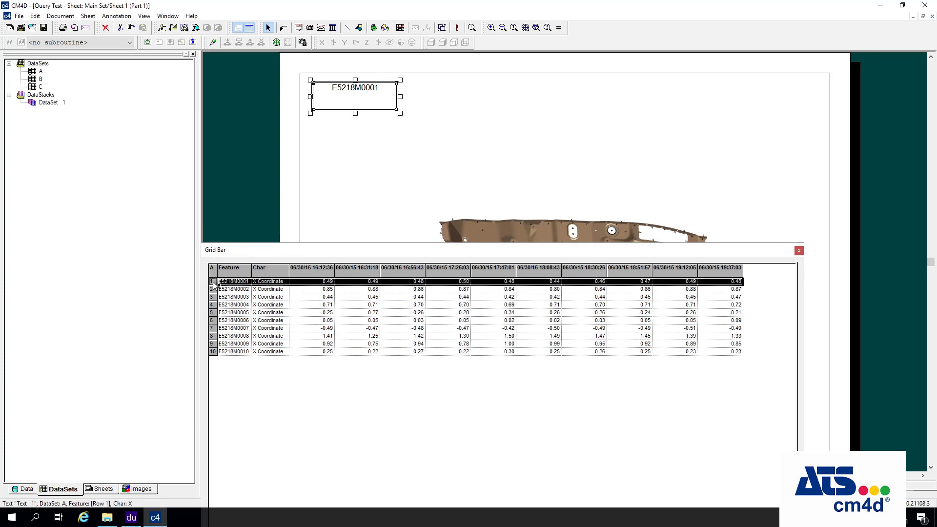
Reorder DataSet A's feature list so that E5218M0002 comes before E5218M0001, and apply the change.
double_click(37, 73)
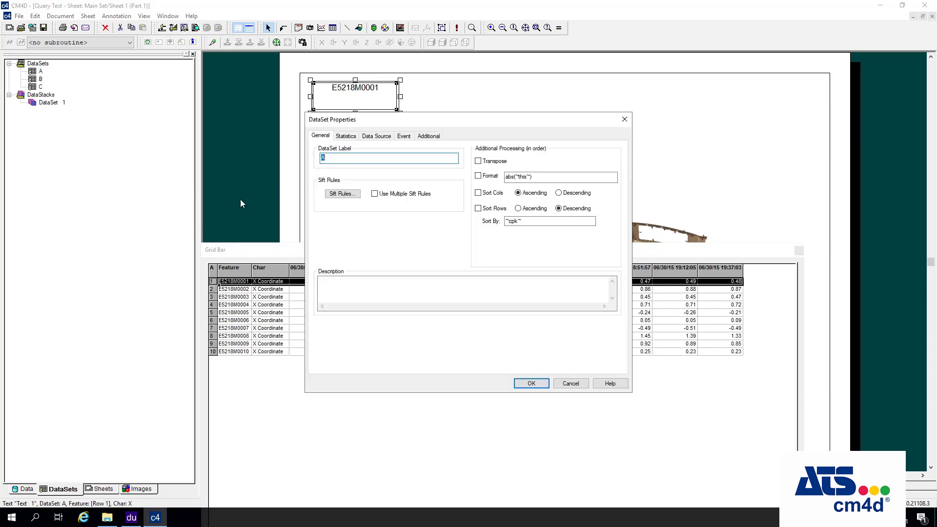
left_click(384, 139)
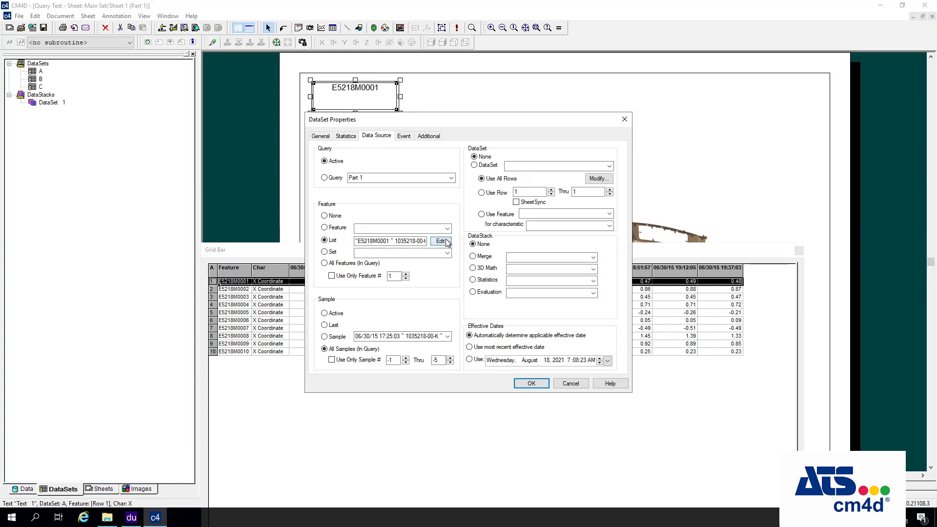
left_click(441, 241)
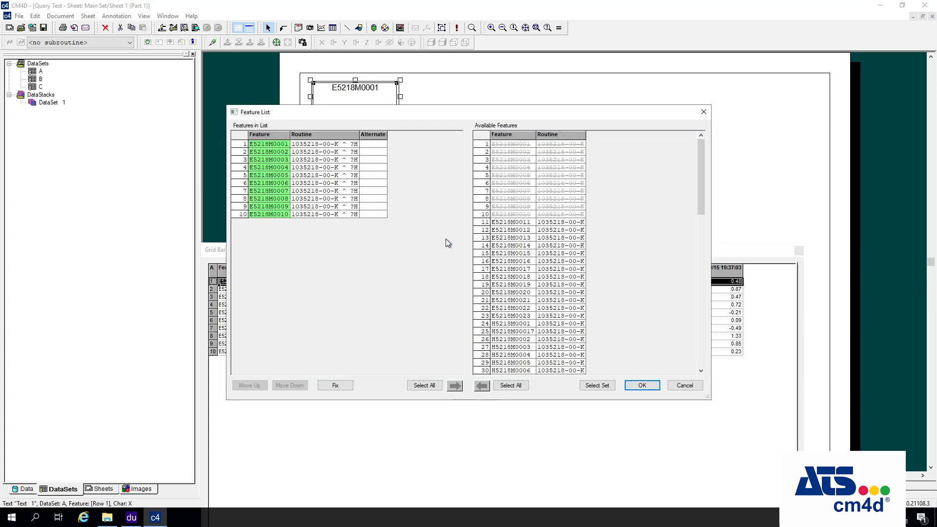
left_click(246, 152)
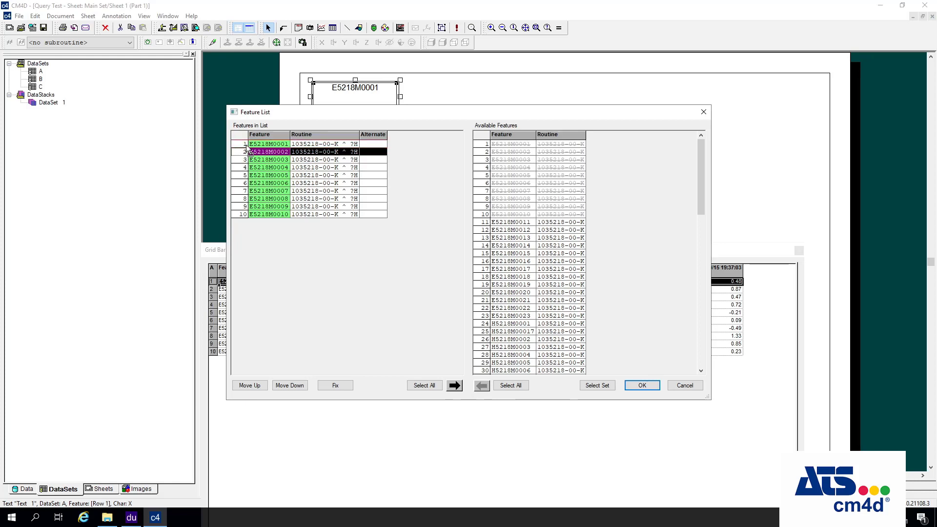
left_click_drag(247, 147, 247, 143)
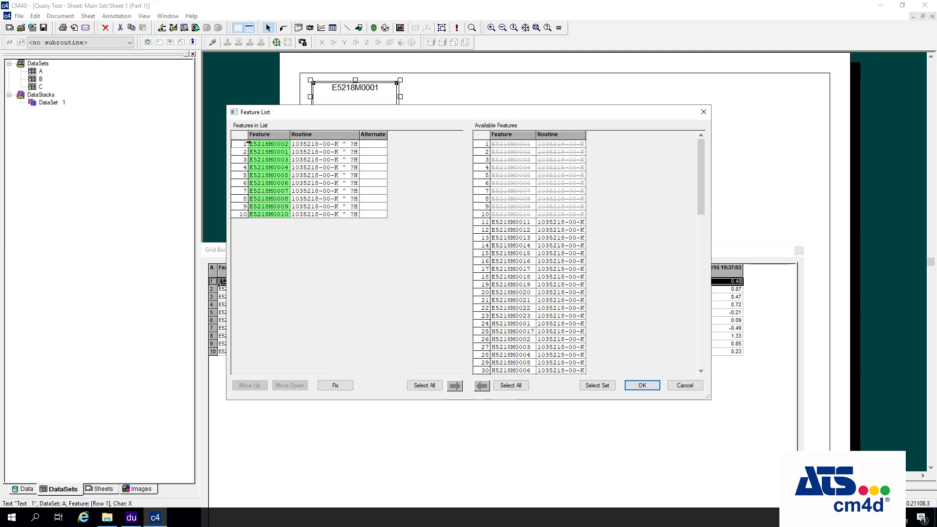
left_click(641, 385)
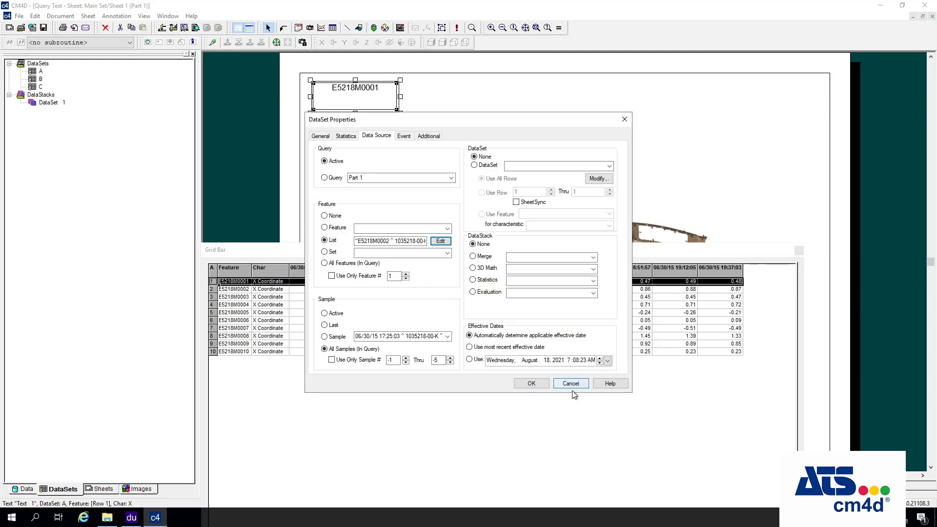
left_click(531, 384)
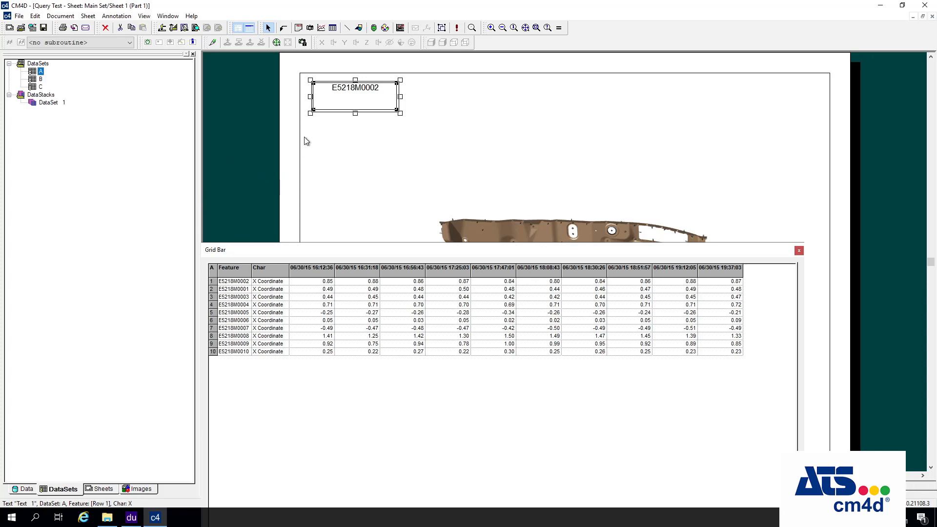
Switch the text annotation's DataSet A source from row number to the specific feature E5218M0001.
right_click(354, 93)
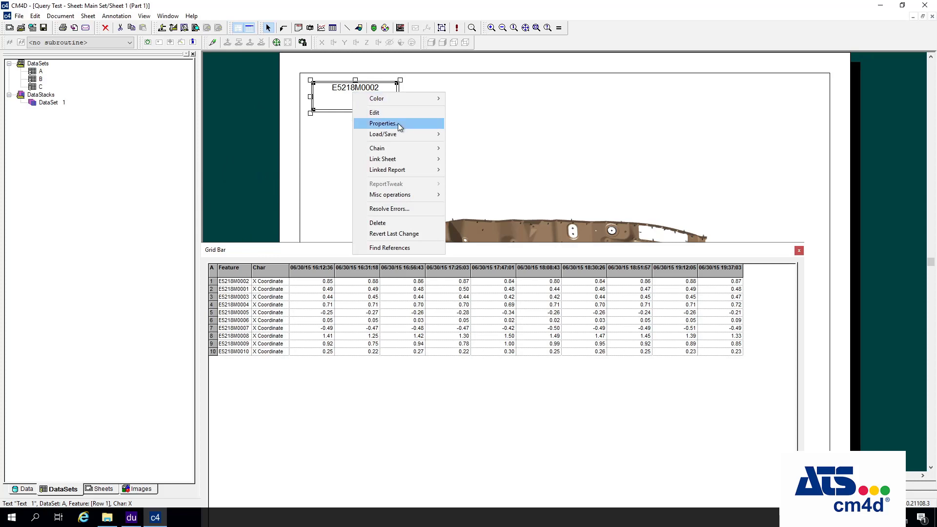
left_click(397, 123)
left_click(395, 133)
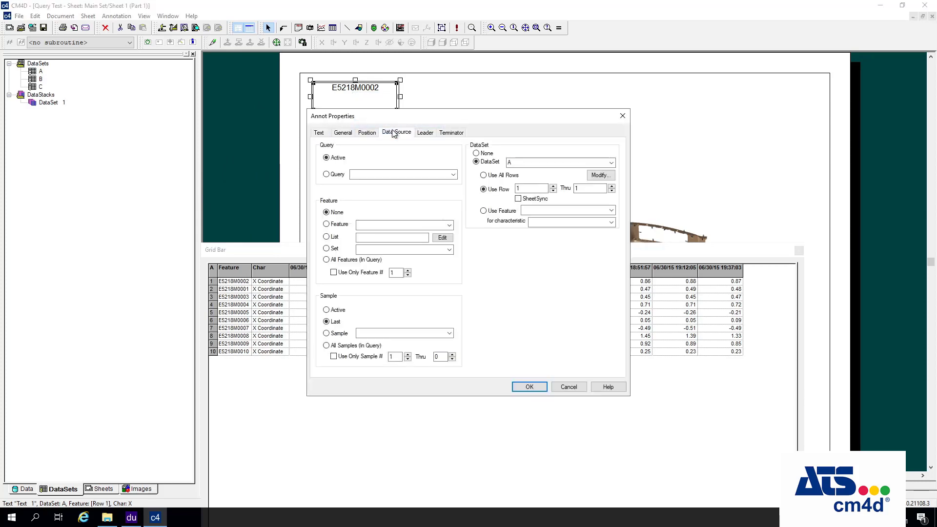
left_click(490, 213)
left_click(611, 210)
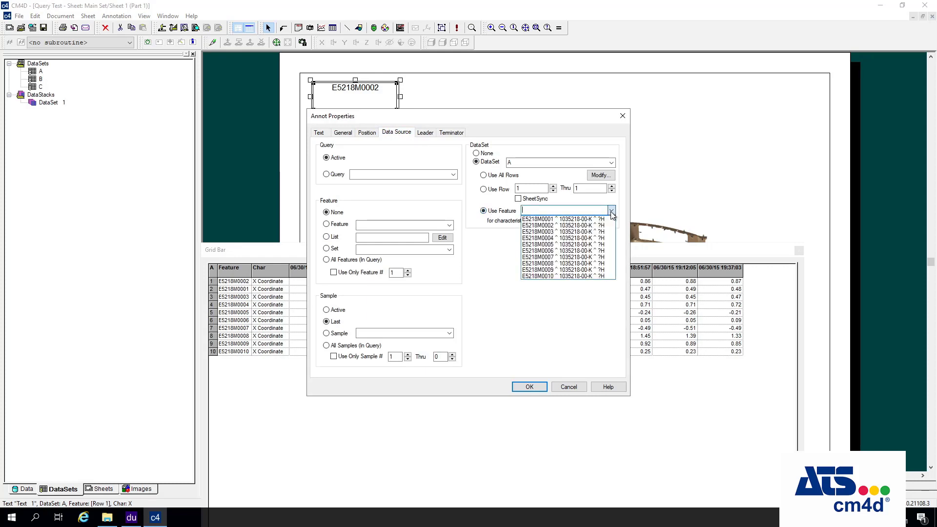
left_click(544, 215)
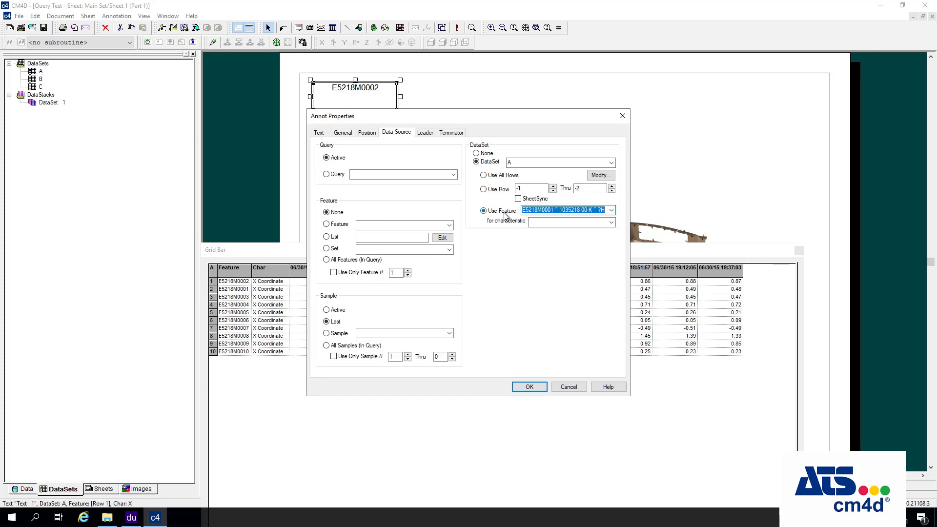
Set the annotation feature's characteristic to X, apply the properties, and locate E5218M0001 in the DataSet A grid.
left_click(611, 222)
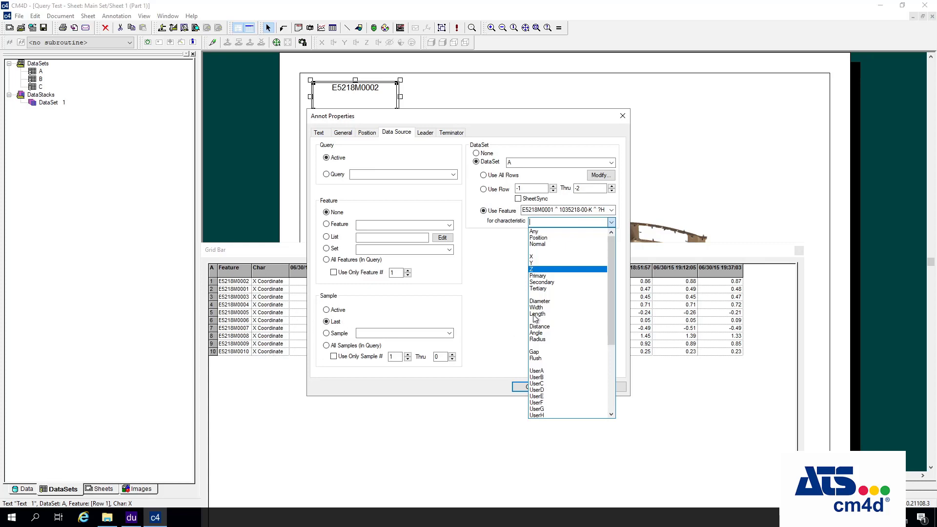
left_click(538, 233)
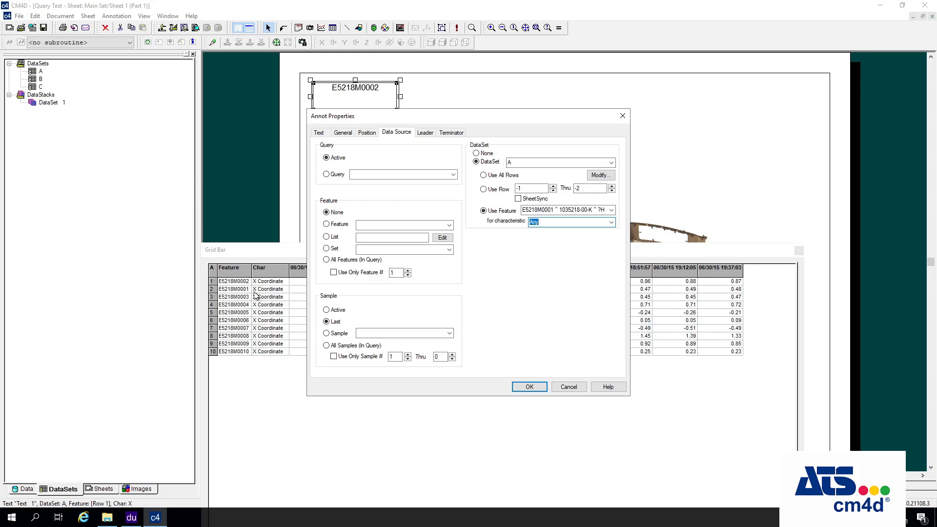
left_click(611, 222)
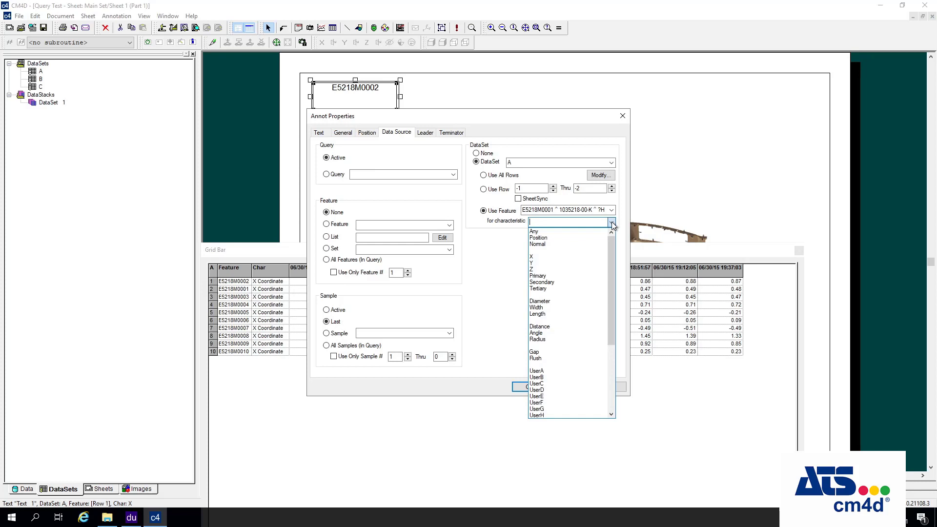
left_click(537, 259)
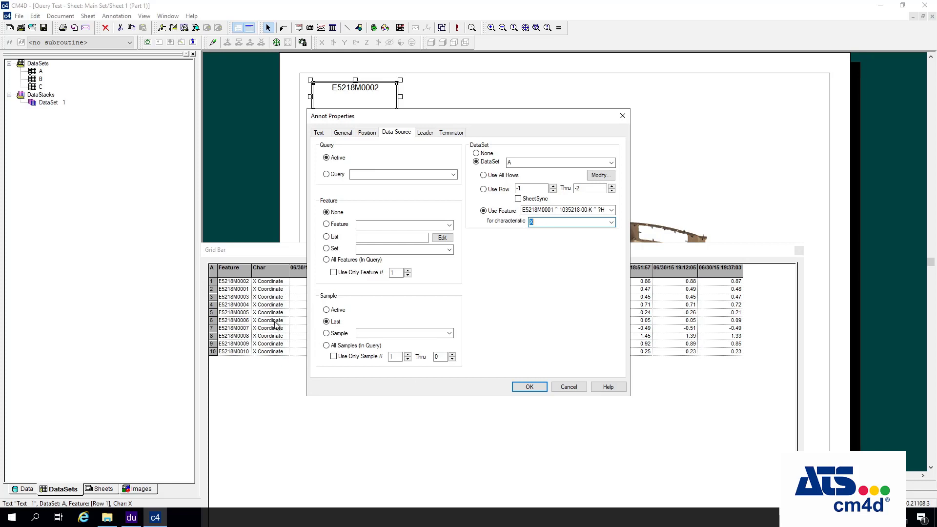
left_click(530, 387)
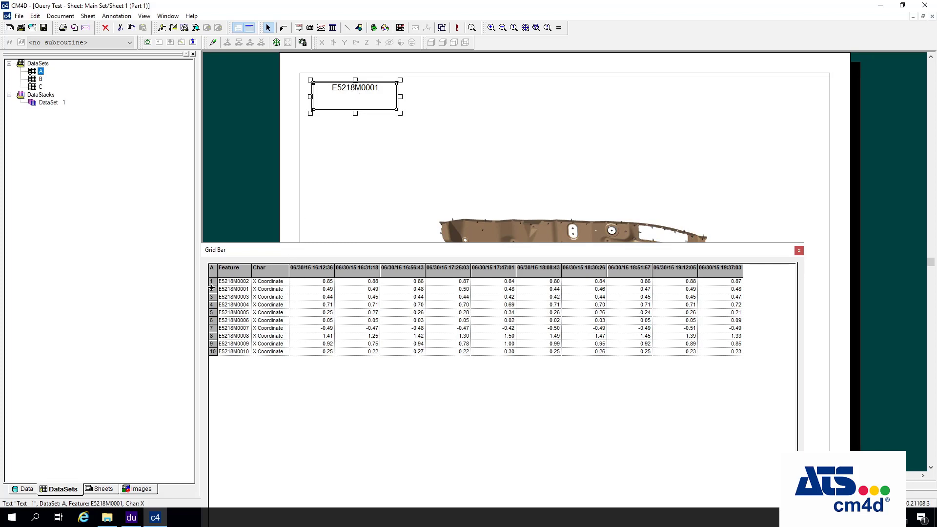
left_click_drag(213, 285, 212, 288)
left_click(243, 292)
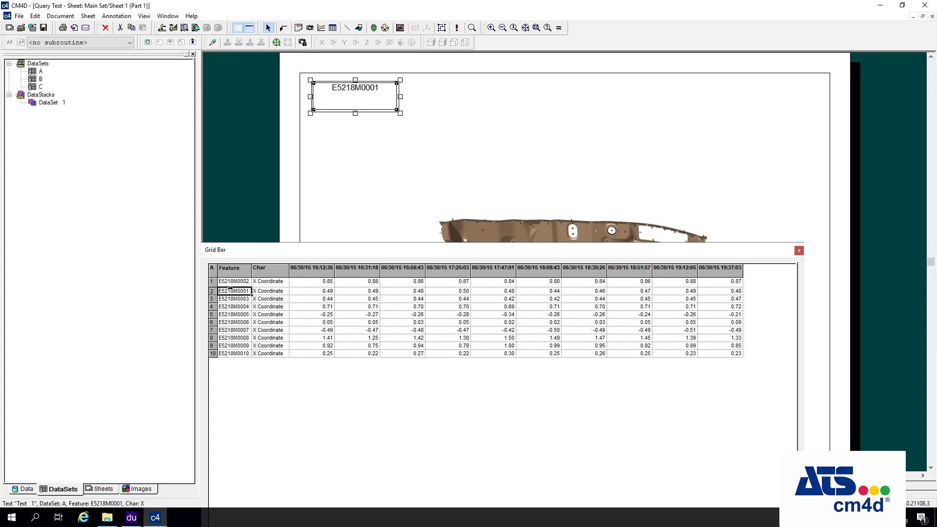
Open DataSet A's feature list for editing and move E5218M0001 above E5218M0002 to the first position.
double_click(35, 73)
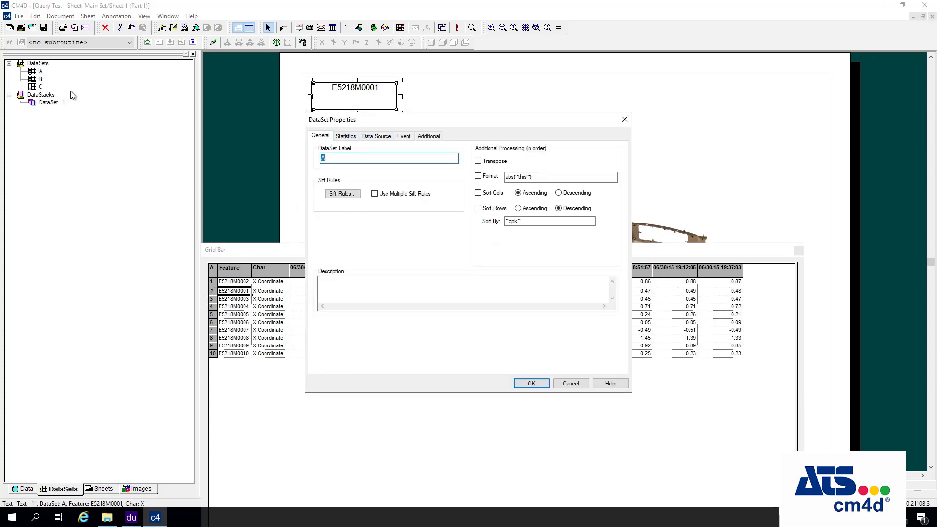
left_click(382, 138)
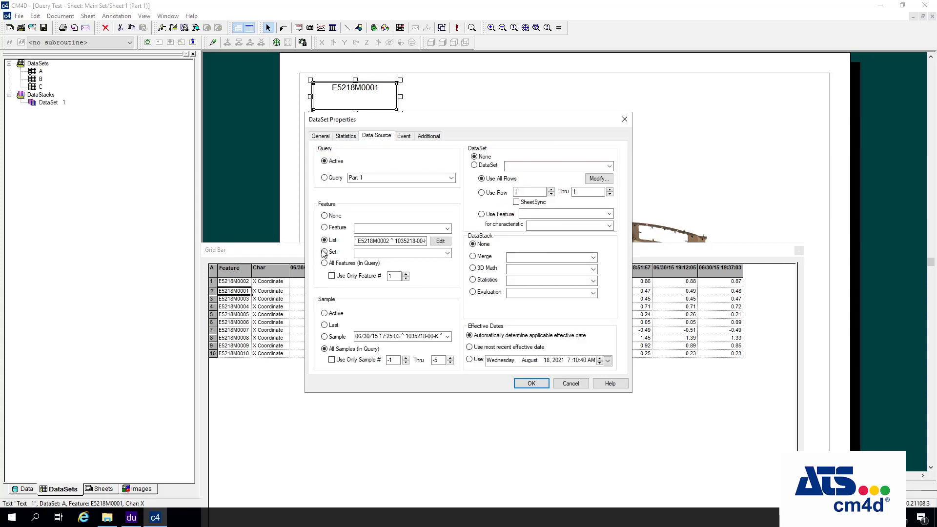
left_click(441, 241)
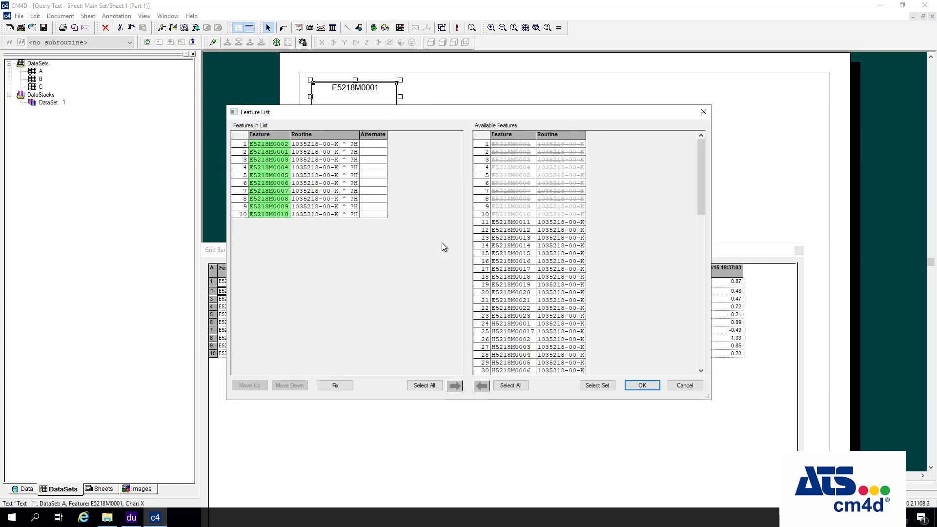
left_click(243, 152)
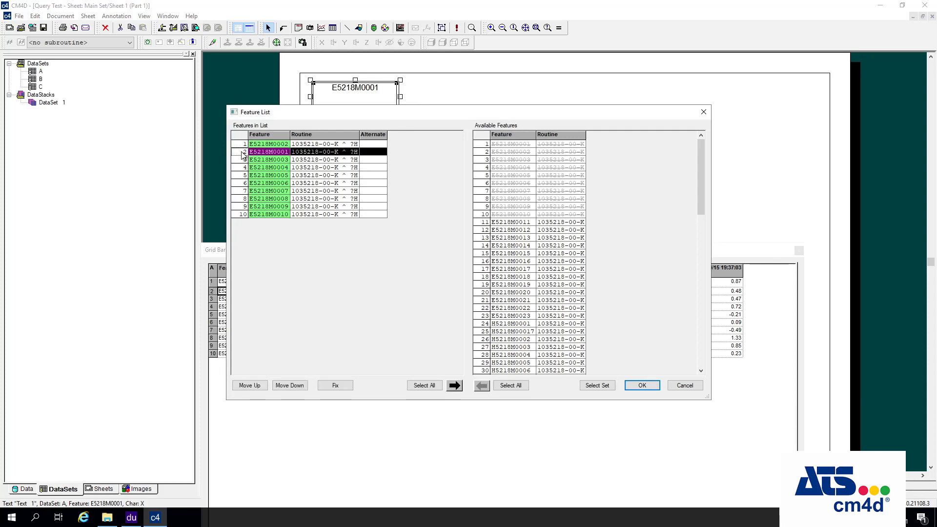
left_click_drag(242, 152, 240, 141)
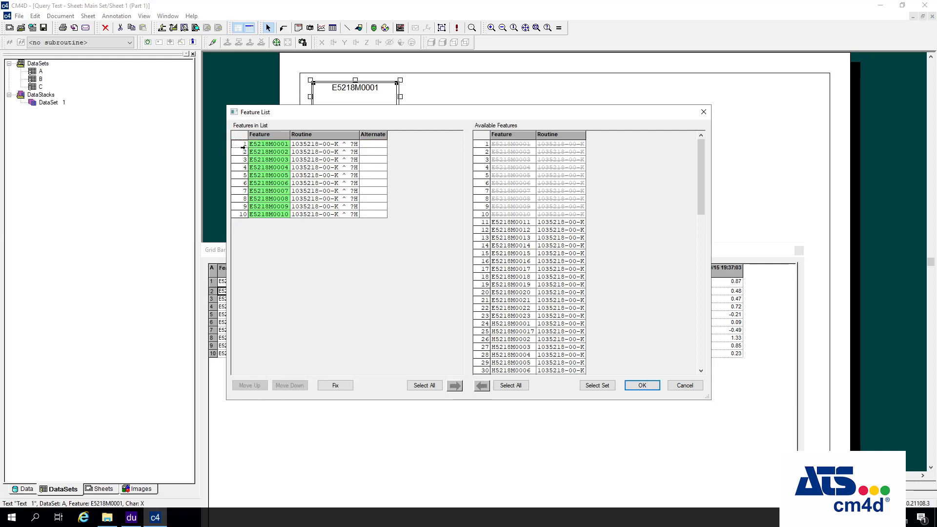
Try moving E5218M0001 three places down the feature list, and return it to the first position.
left_click(243, 145)
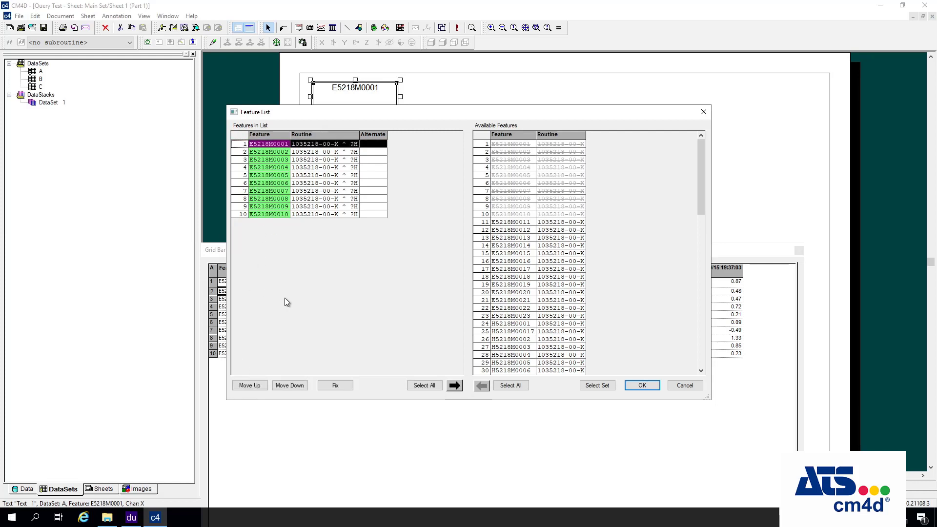
left_click(290, 386)
left_click(290, 386)
left_click(291, 387)
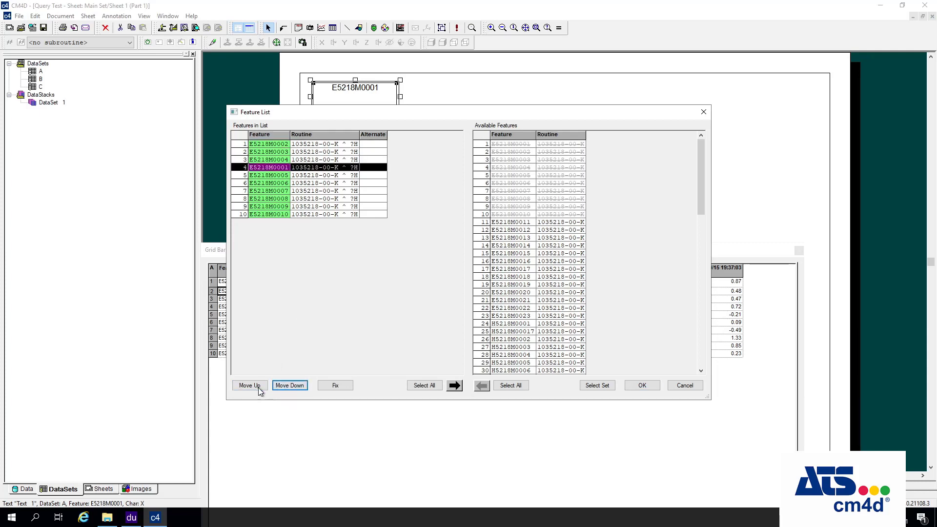
left_click(259, 388)
left_click(259, 388)
left_click(259, 387)
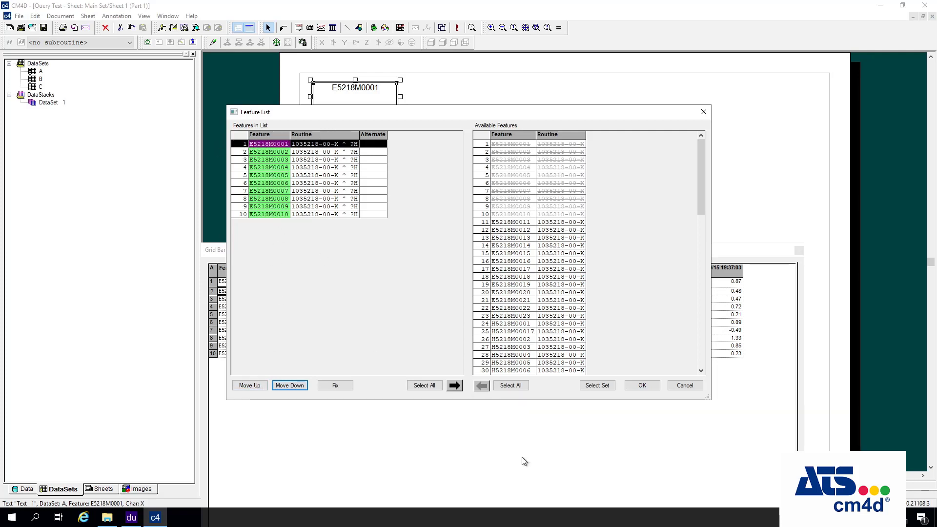
Apply the reordered feature list to DataSet A and locate E5218M0001 in the grid.
left_click(651, 386)
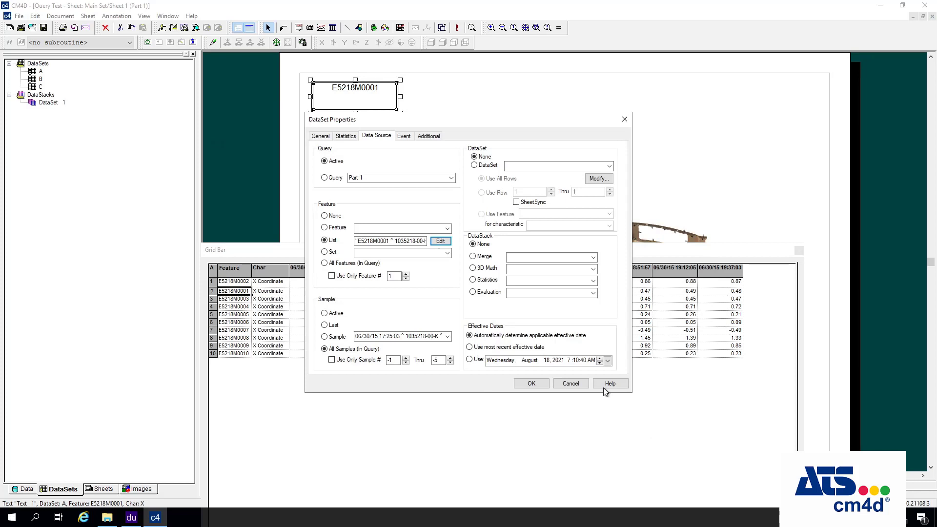
left_click(532, 383)
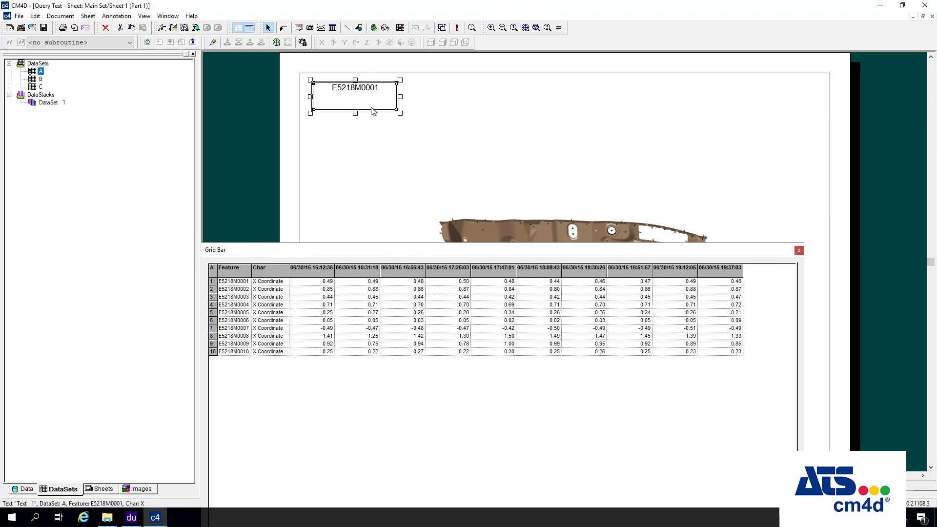
left_click(238, 283)
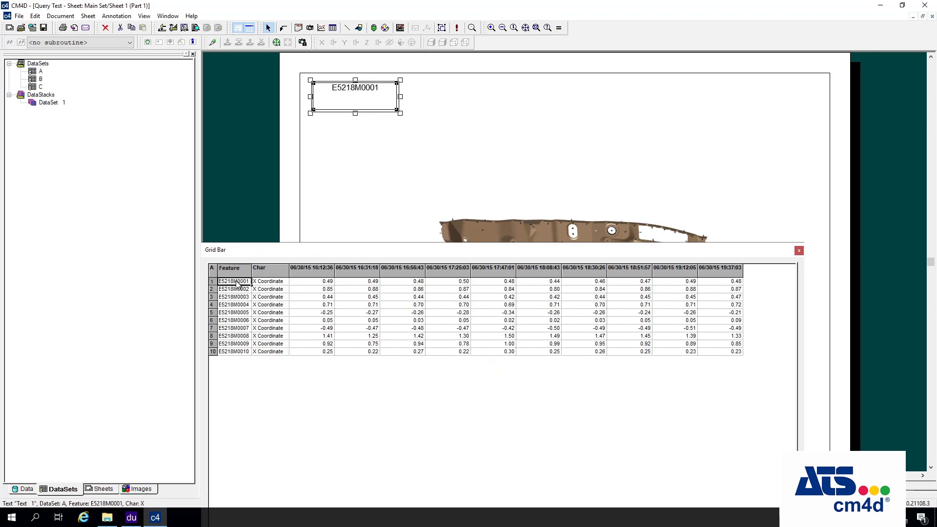
Switch the text annotation's DataSet A source from the specific feature back to row 1 thru 1 and apply it.
right_click(361, 105)
left_click(392, 137)
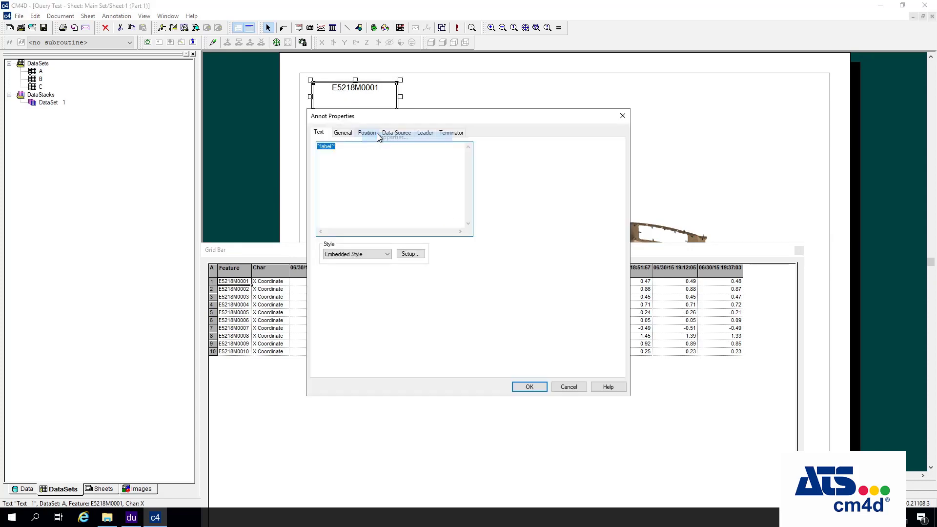
left_click(396, 133)
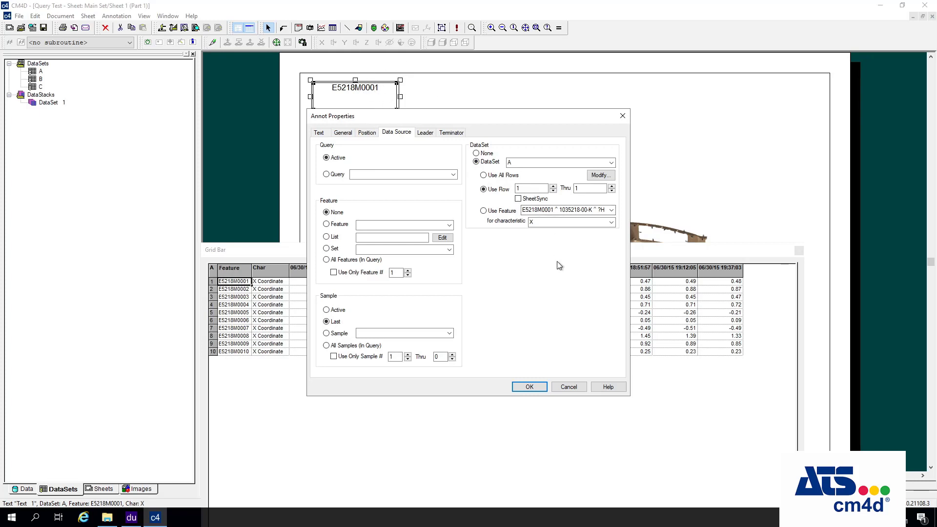
left_click(529, 387)
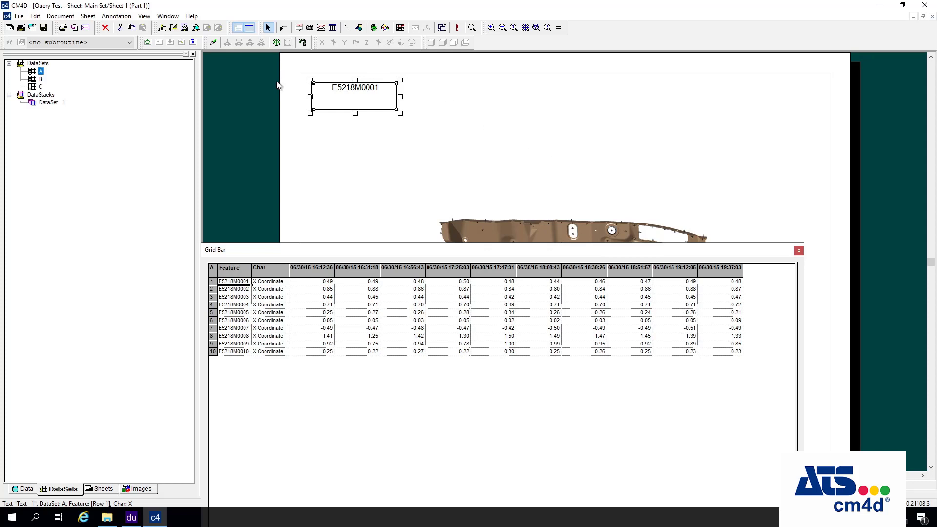
Review the text annotation's data source settings, accept them, and close the DataSet grid.
right_click(377, 98)
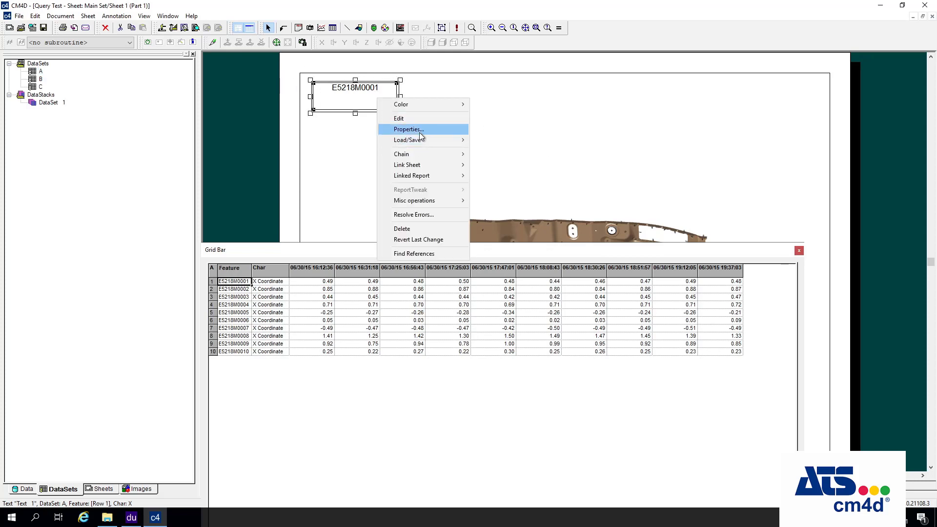
left_click(420, 131)
left_click(397, 132)
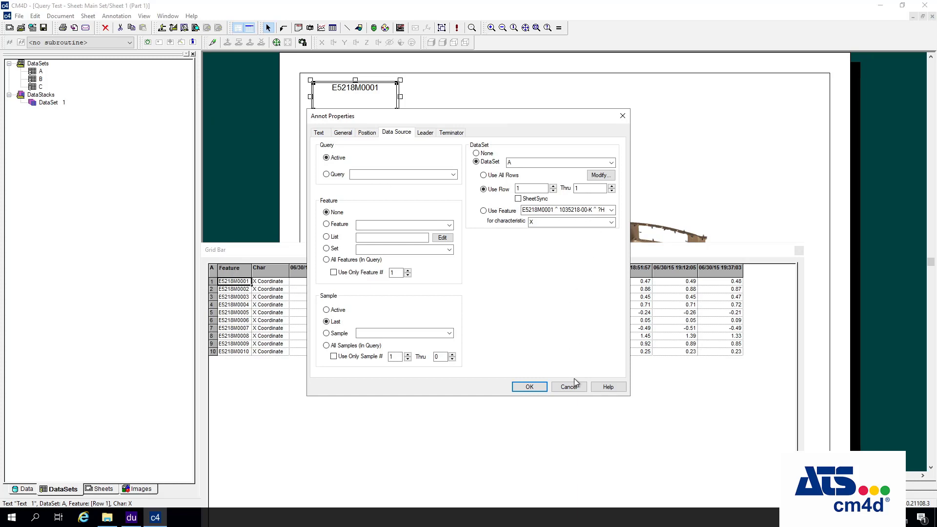
left_click(534, 388)
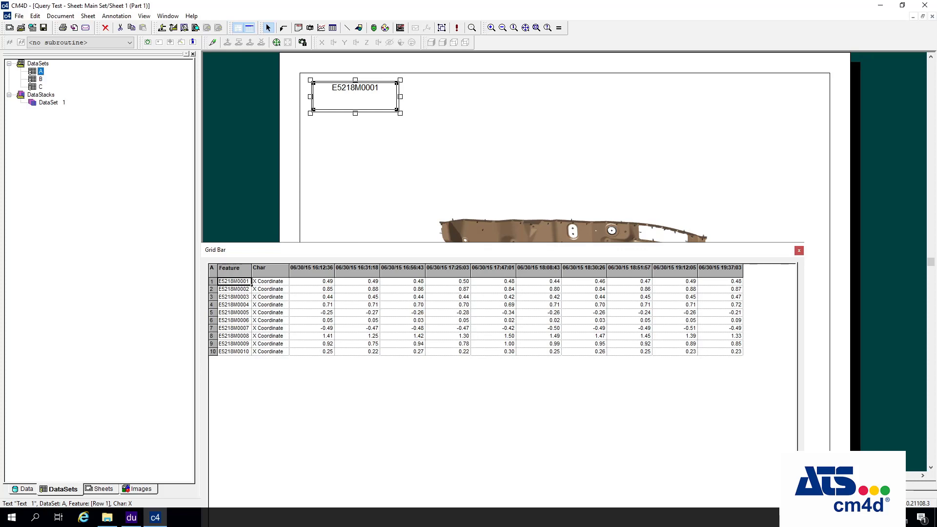
left_click(798, 250)
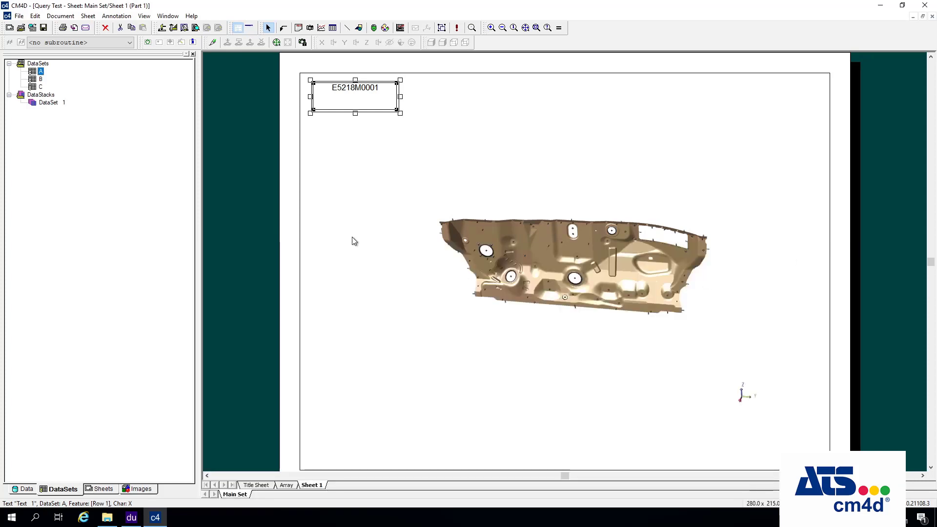
Try the text annotation's color as Maroon and as Green.
right_click(362, 97)
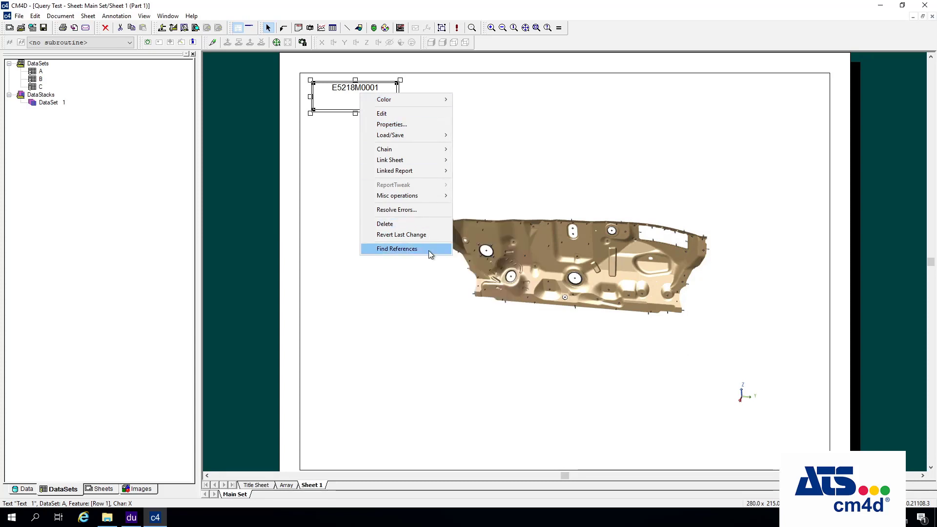
mouse_move(399, 100)
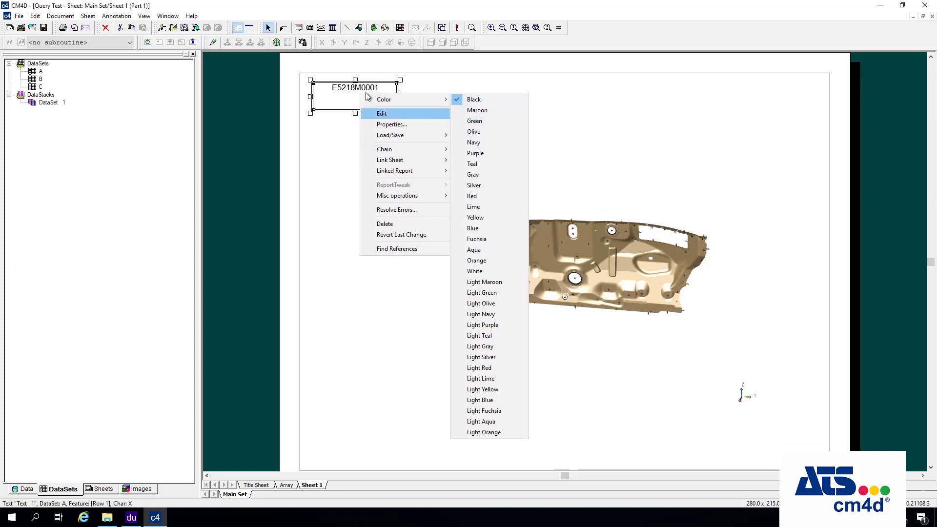
left_click(483, 110)
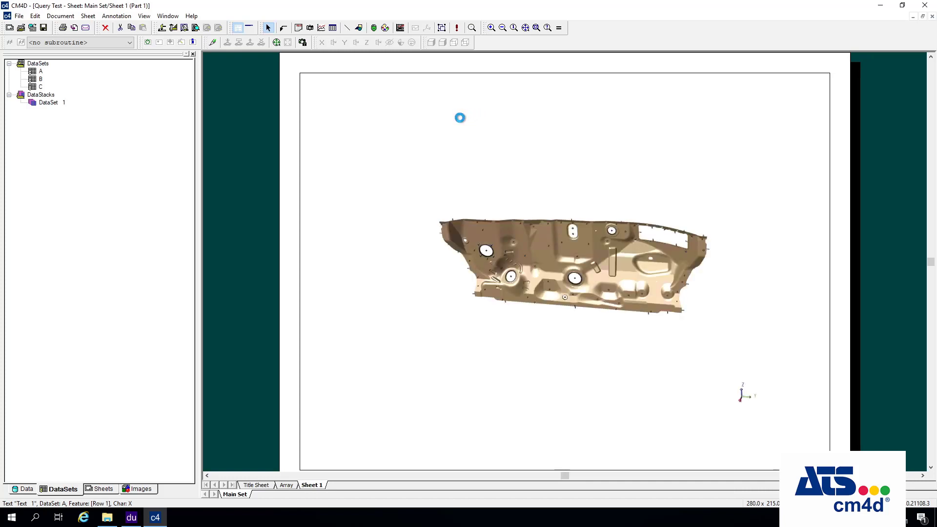
left_click(350, 141)
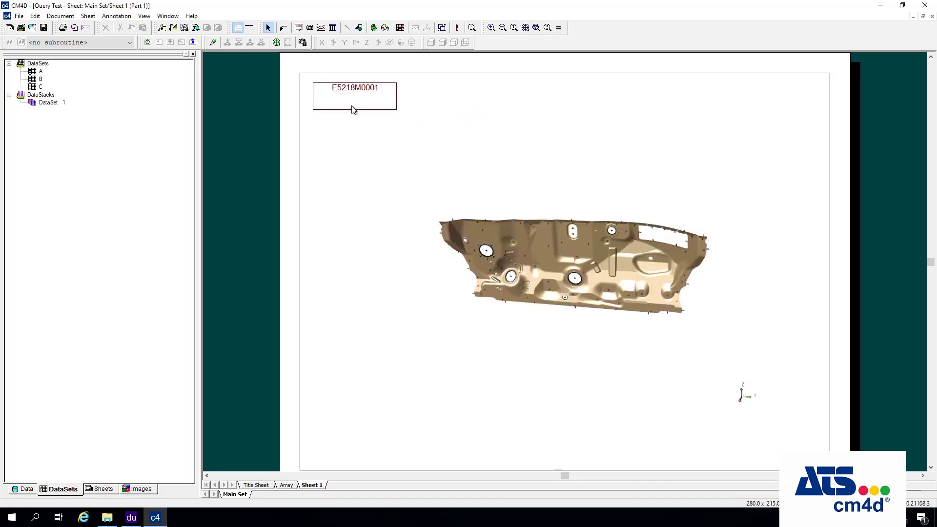
right_click(383, 98)
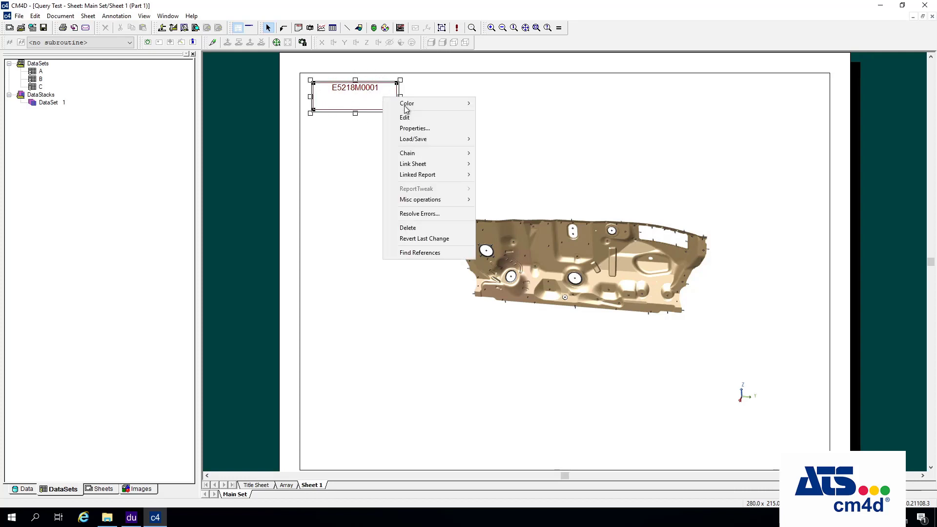
mouse_move(468, 103)
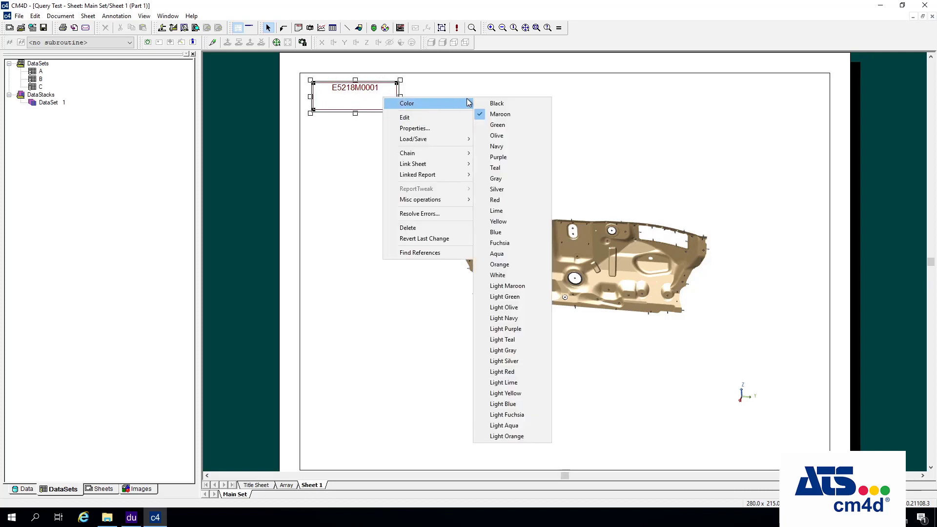
left_click(505, 125)
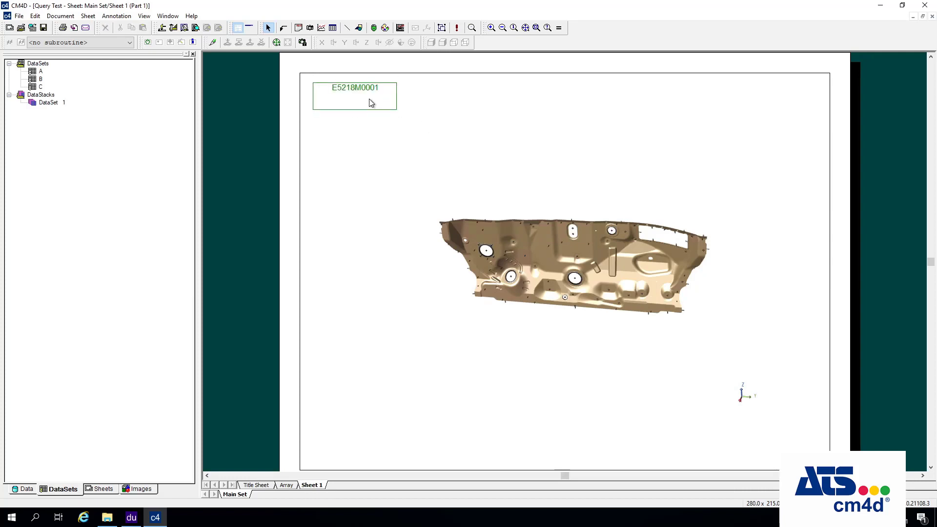
Try the text annotation's color as Red, and restore it to Black.
right_click(371, 101)
mouse_move(442, 106)
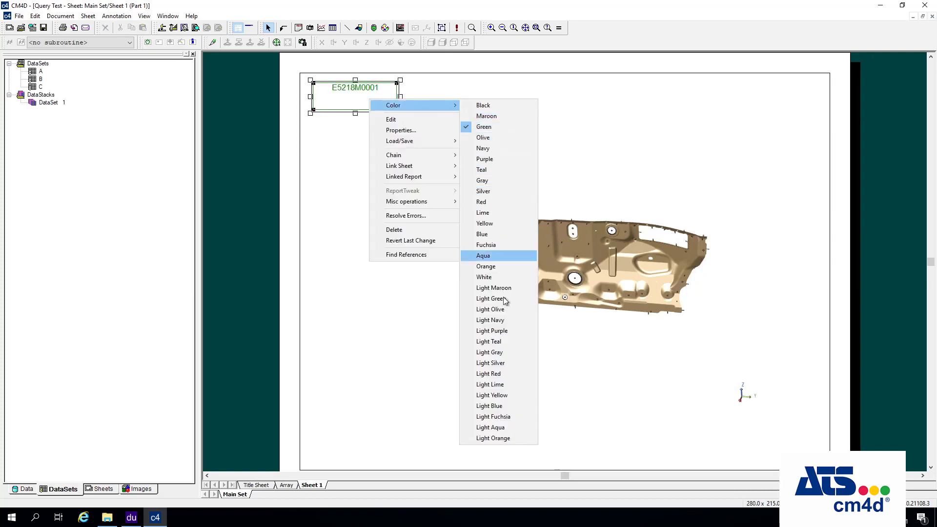
left_click(489, 201)
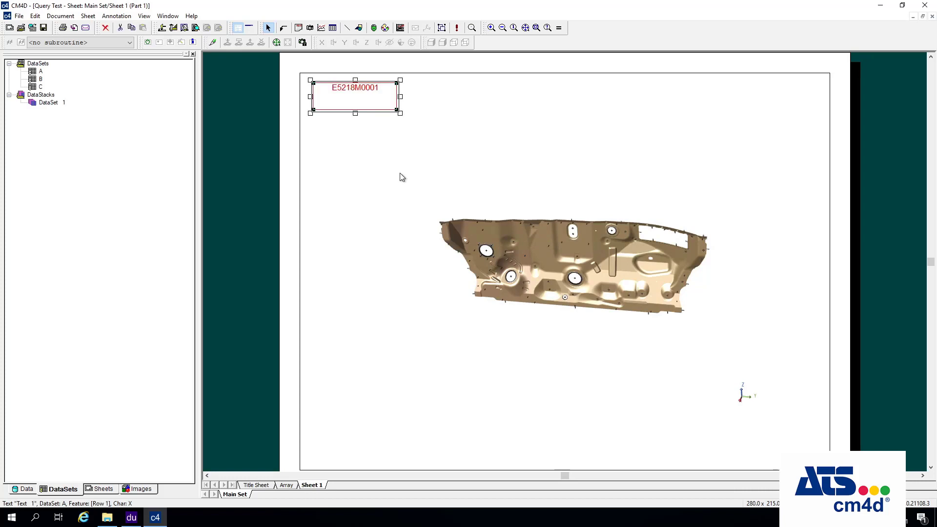
right_click(380, 103)
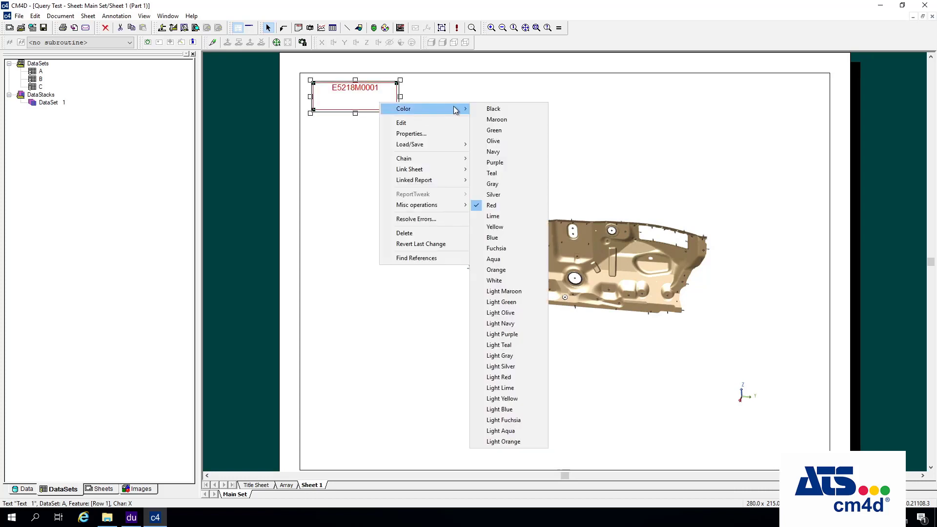
left_click(508, 117)
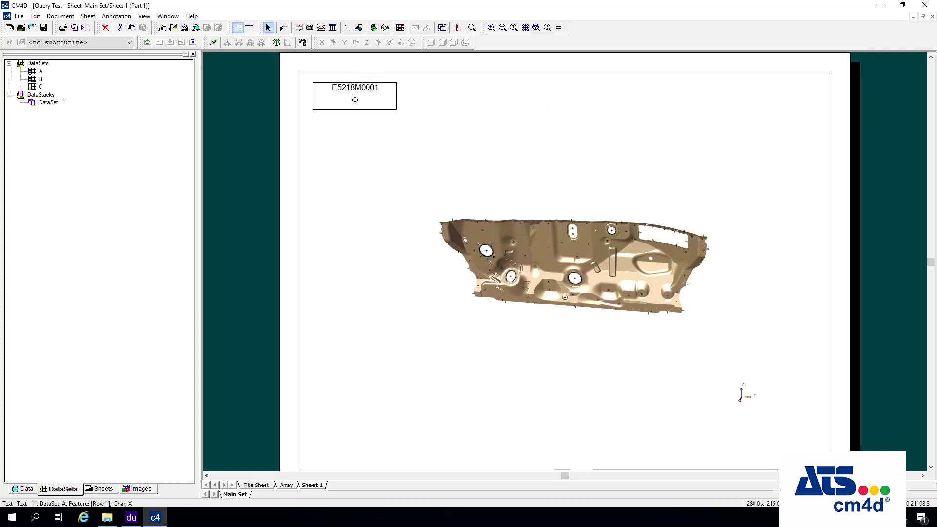
Open the text annotation's properties, look through its style options, and choose Embedded Style.
right_click(355, 99)
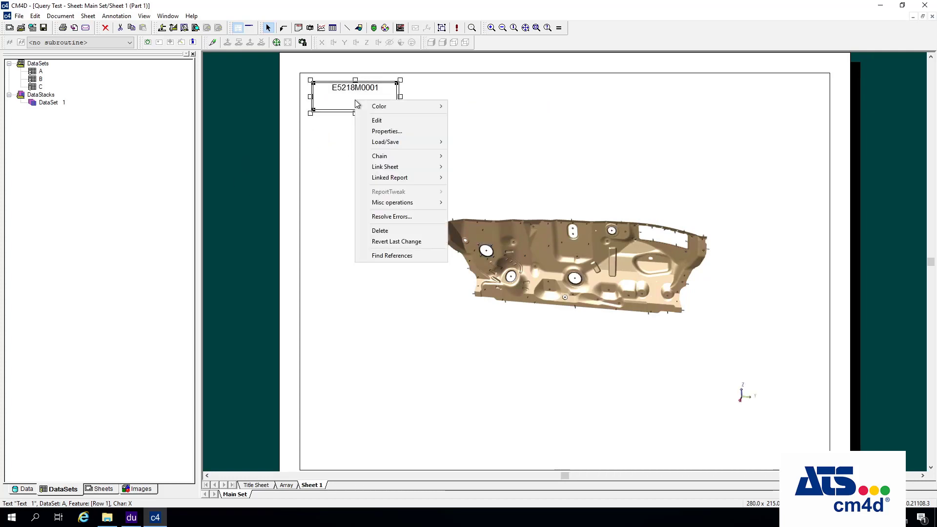
left_click(390, 131)
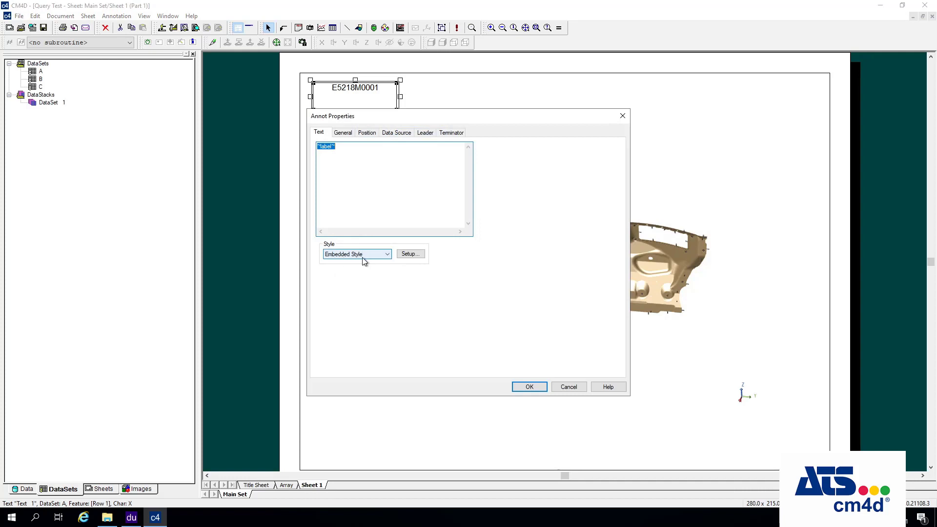
left_click(325, 136)
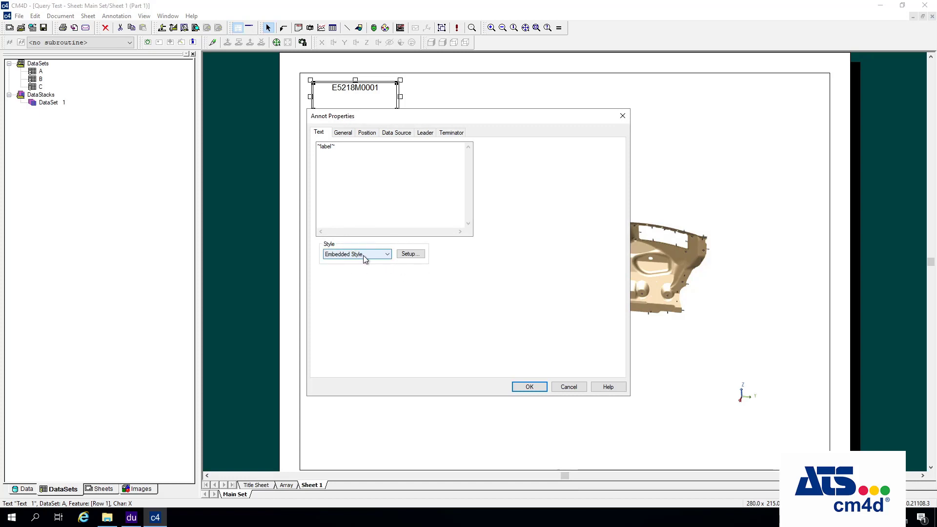
left_click(388, 257)
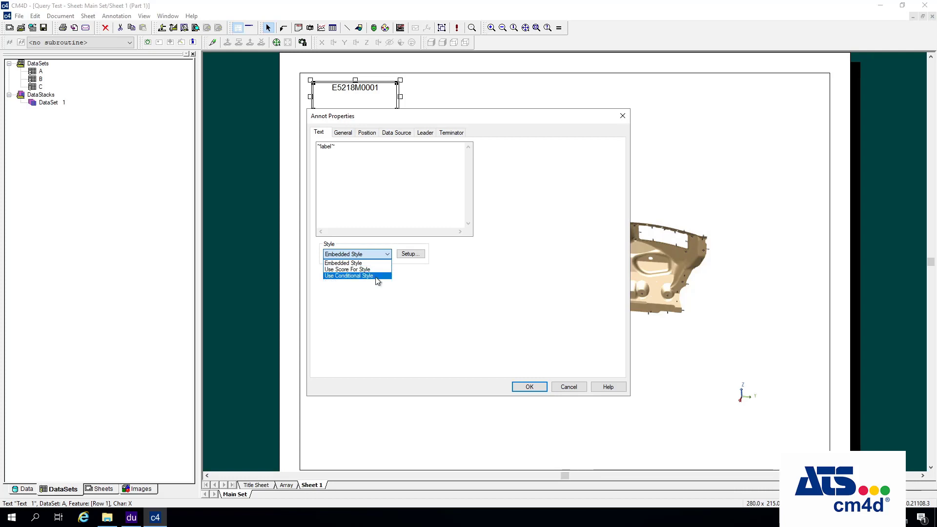
key("Up")
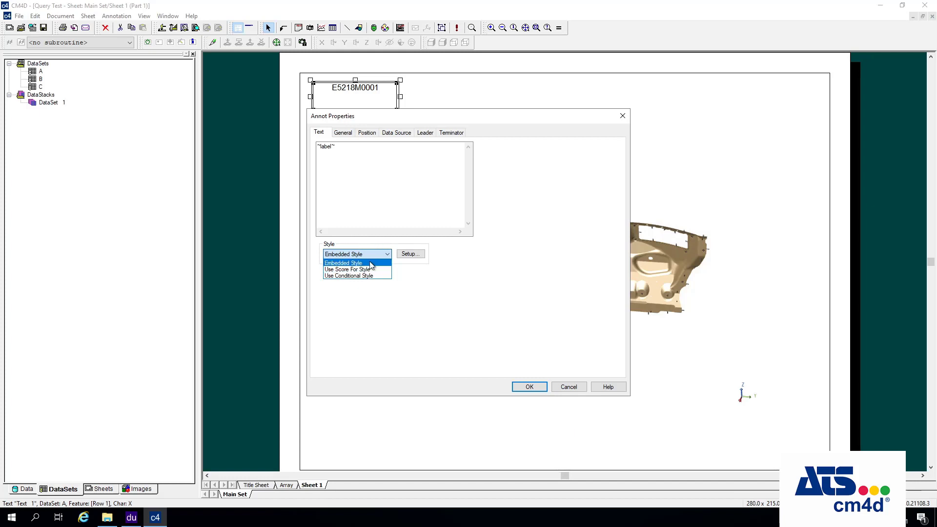
left_click(371, 263)
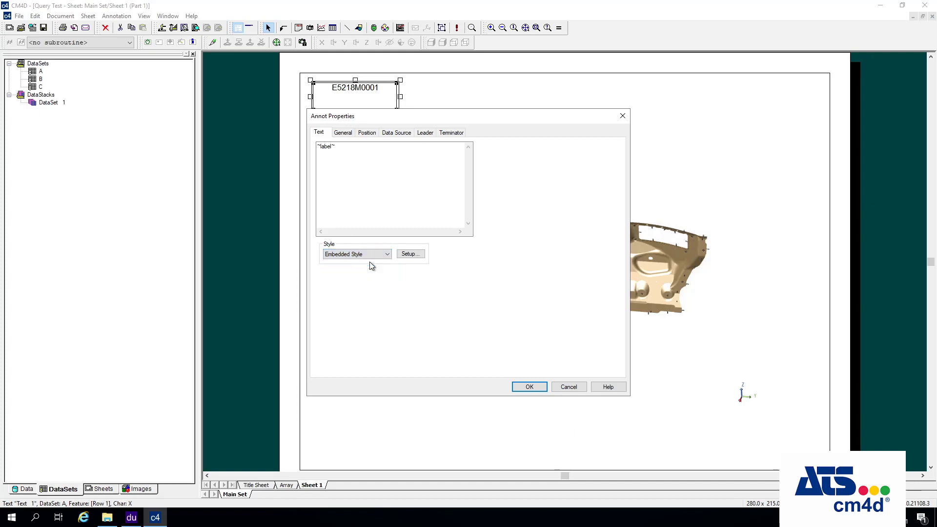
Open the embedded style's setup, look through the available base styles, and cancel out of the style and annotation properties.
left_click(409, 254)
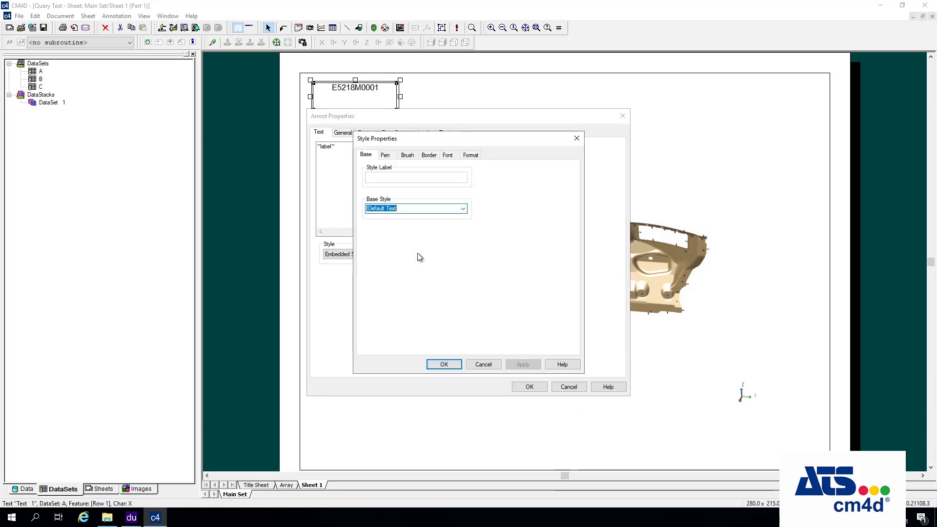
left_click_drag(435, 142, 541, 154)
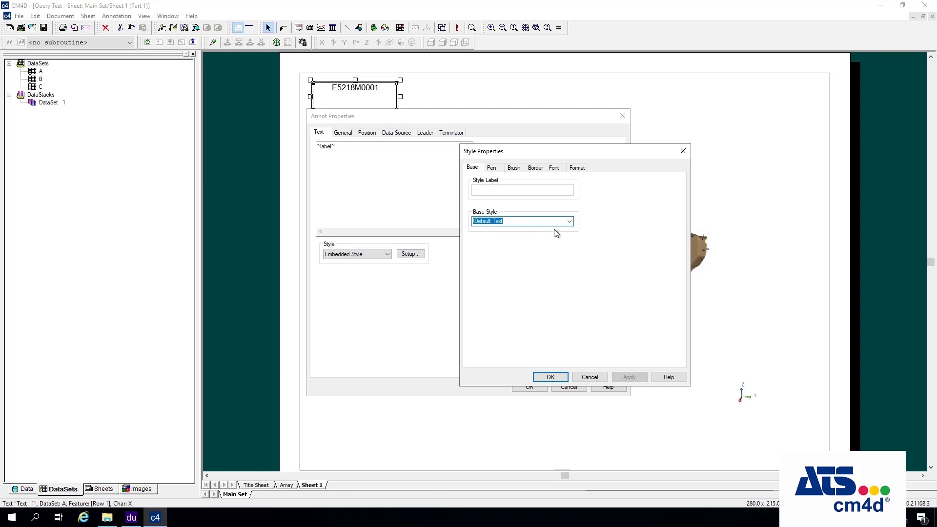
left_click(569, 221)
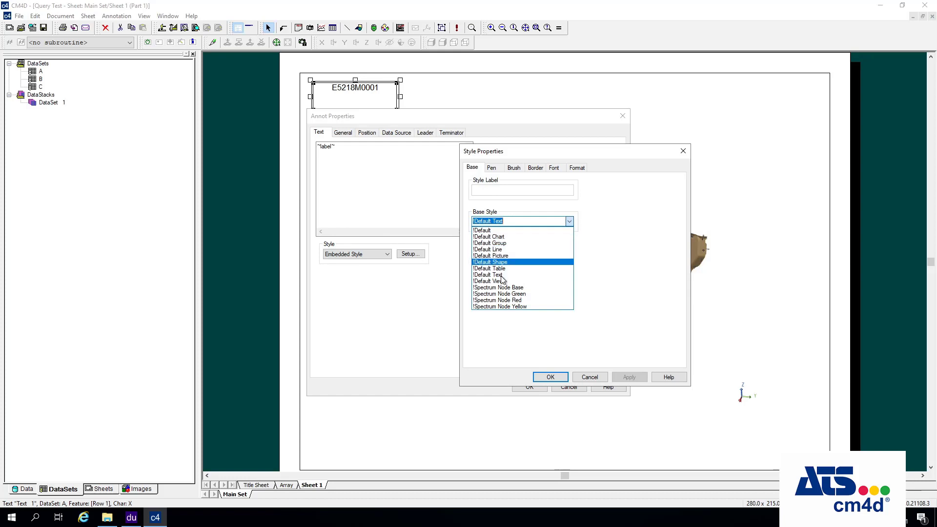
left_click(588, 255)
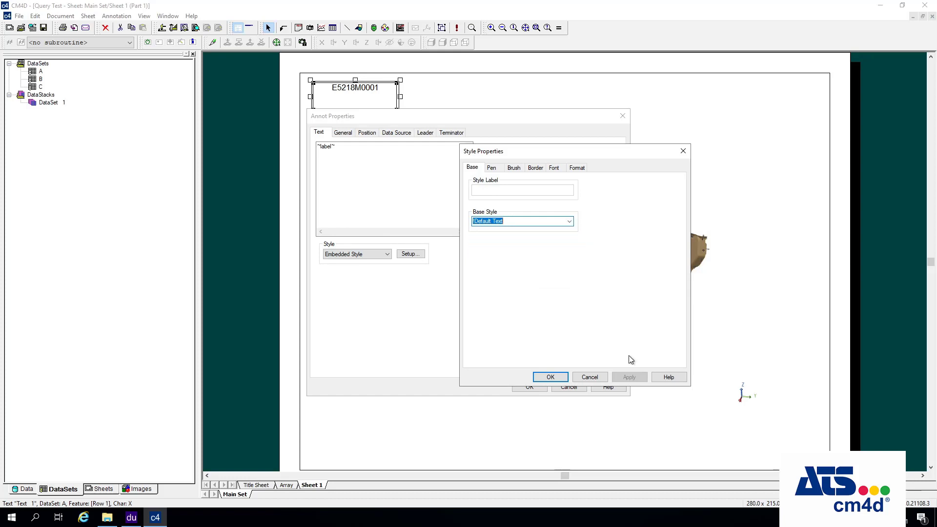
left_click(591, 378)
left_click(569, 387)
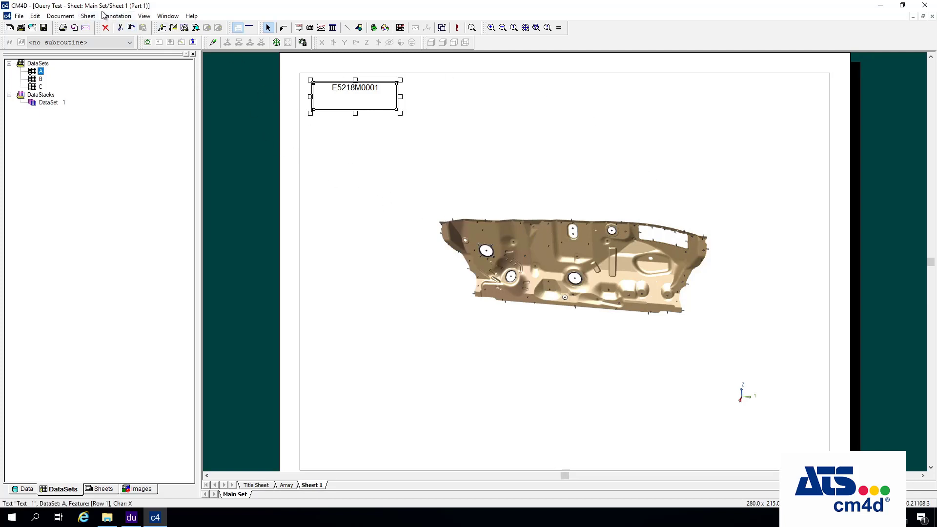
Open the document's style settings and look through the built-in styles, from !Default to !Spectrum Node Yellow.
left_click(58, 16)
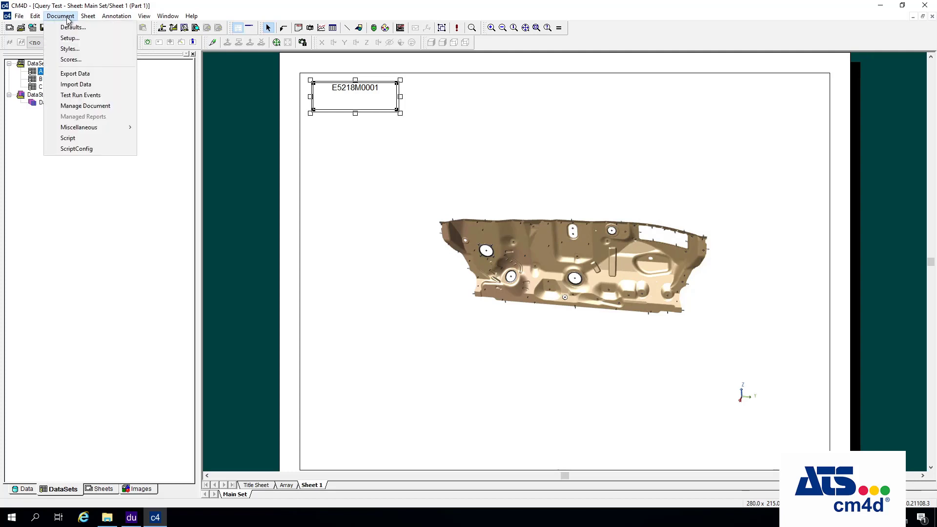
left_click(71, 48)
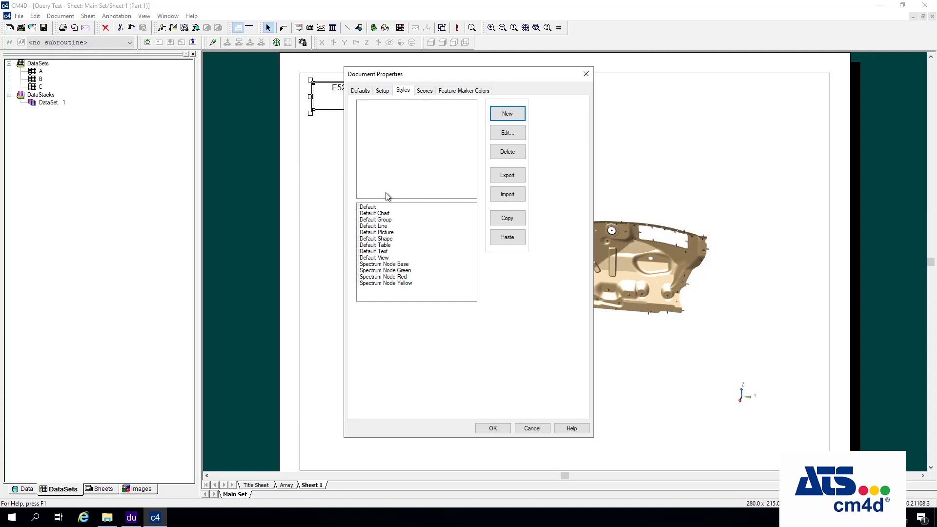
left_click(369, 206)
left_click(371, 213)
left_click(372, 226)
left_click(375, 232)
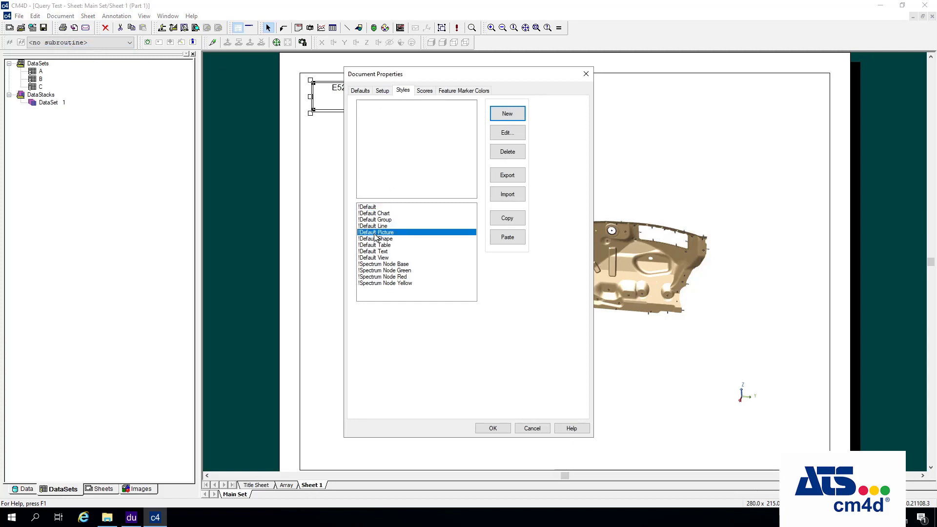
left_click(378, 239)
left_click(380, 244)
left_click(380, 257)
left_click(385, 270)
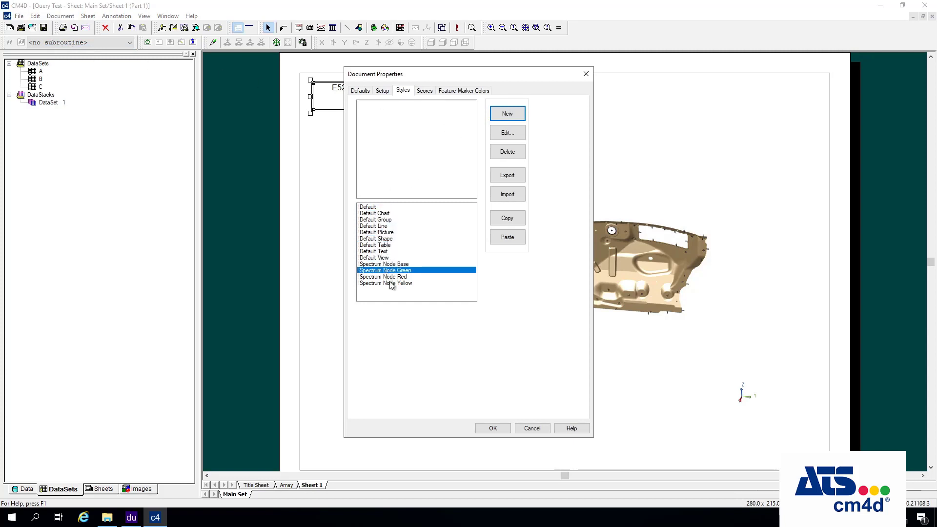
left_click(390, 282)
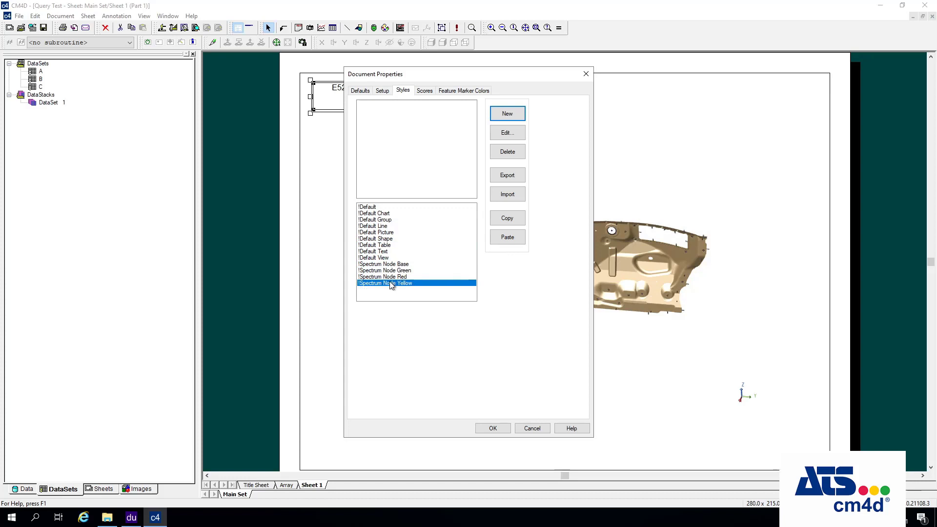
Create a new document style labelled Custom Style with !Default Text as its base style.
left_click(508, 113)
left_click(368, 106)
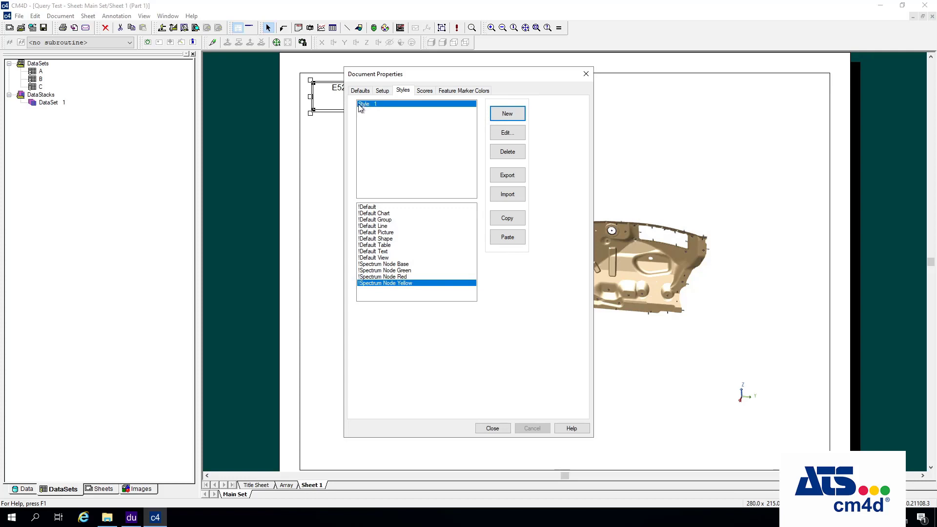
key("BackSpace")
key("BackSpace")
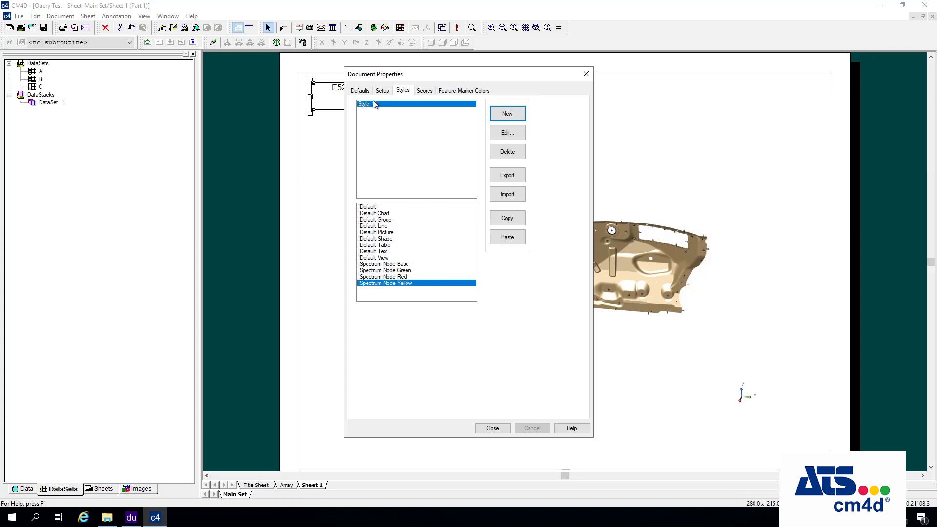
left_click(507, 132)
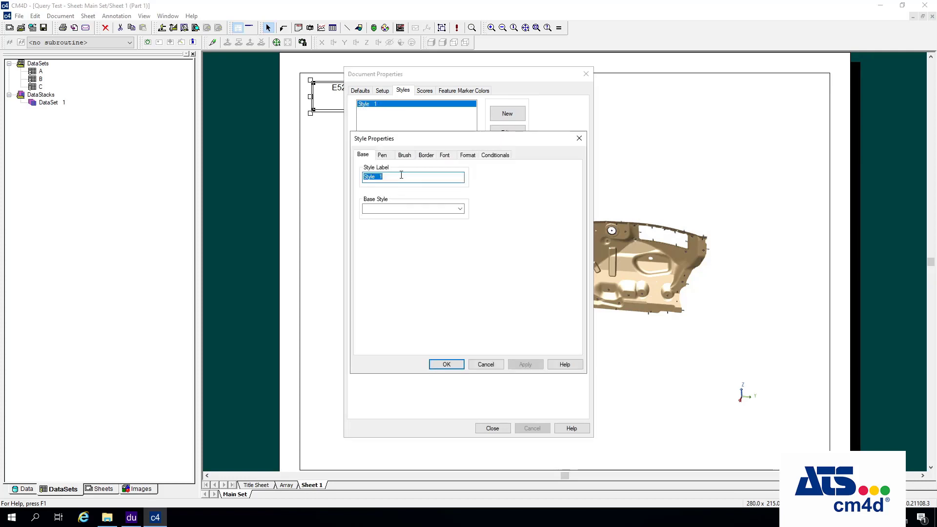
type("Custom Style")
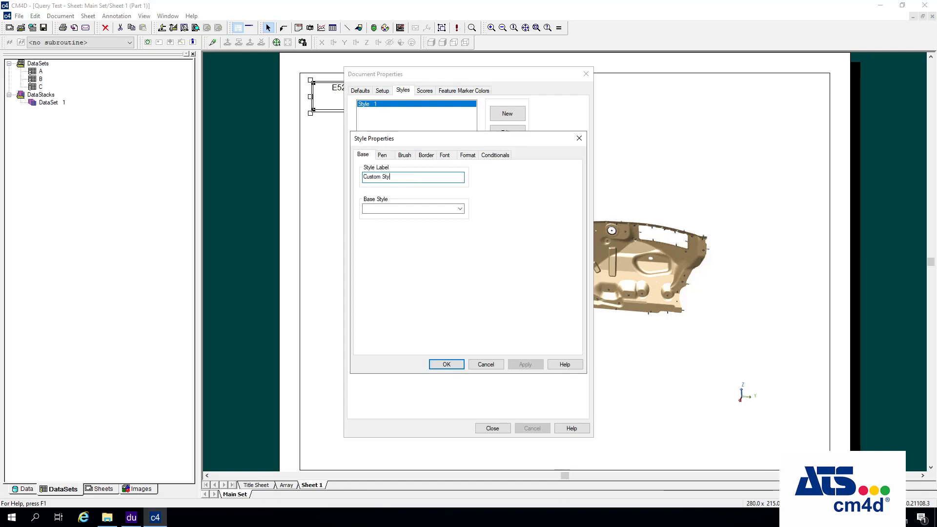
left_click(461, 209)
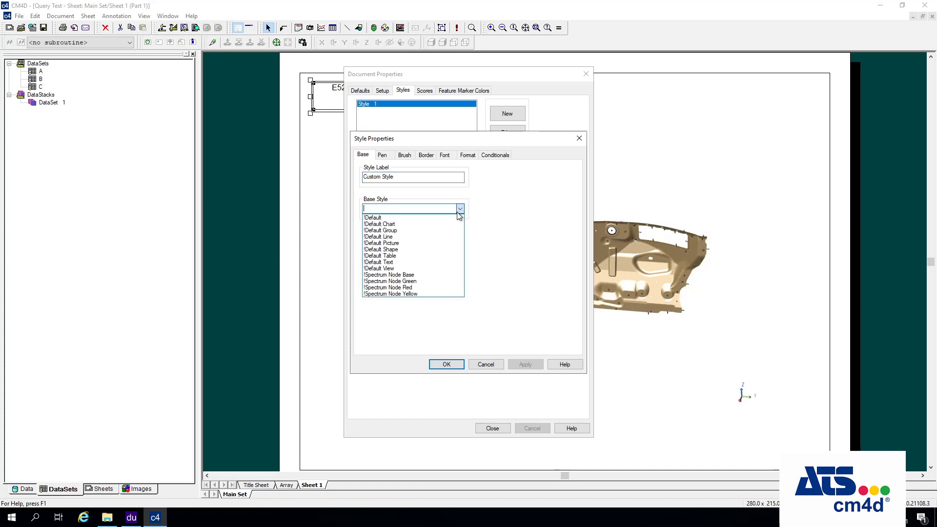
left_click(396, 262)
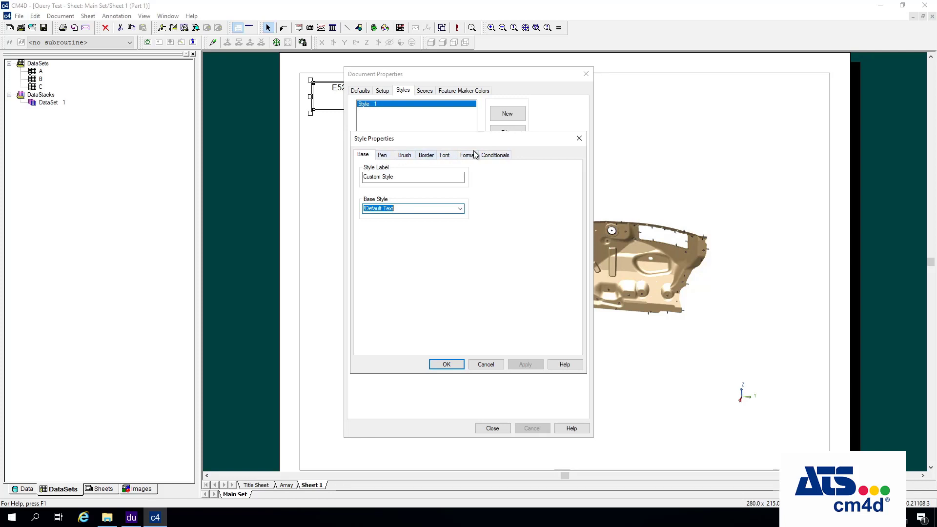
Review Custom Style's Pen, Brush, Border, Font and Format settings, accept the style, and close the document properties.
left_click(390, 159)
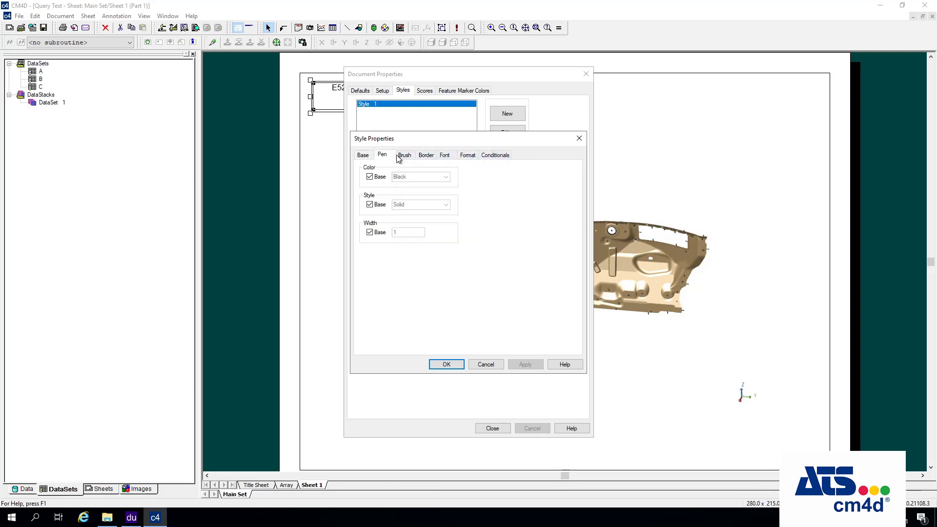
left_click(405, 157)
left_click(427, 157)
left_click(444, 155)
left_click(464, 156)
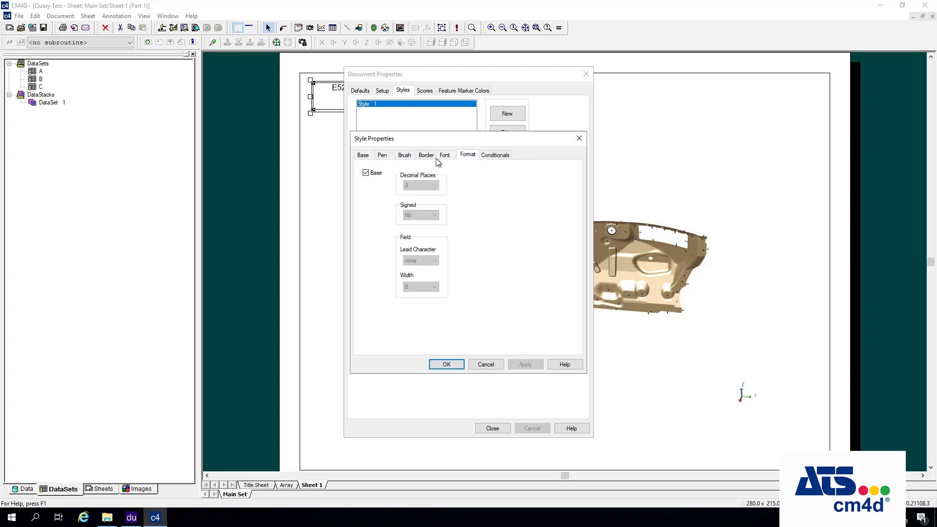
left_click(391, 159)
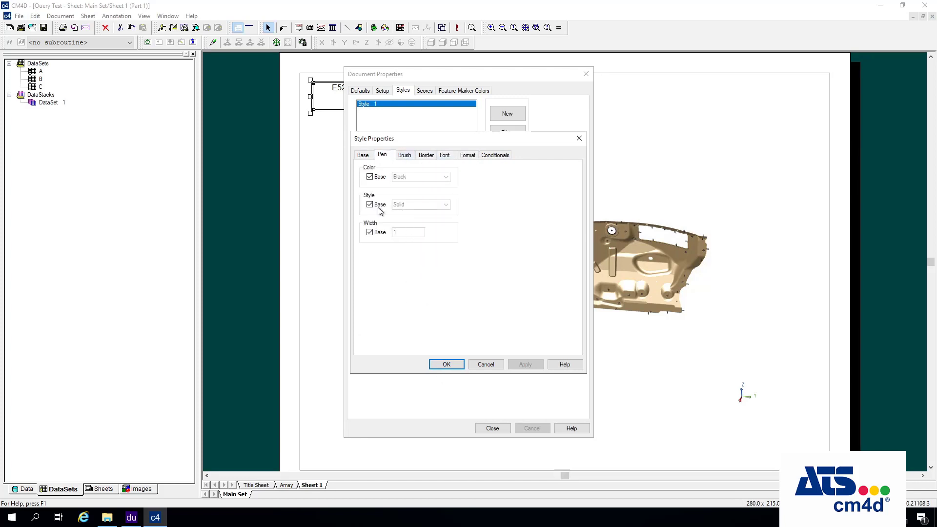
left_click(454, 365)
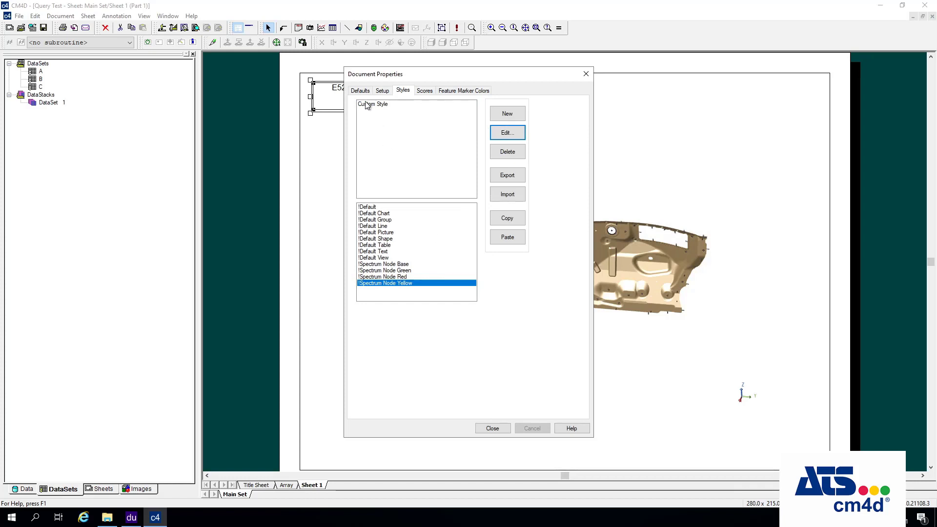
left_click(493, 429)
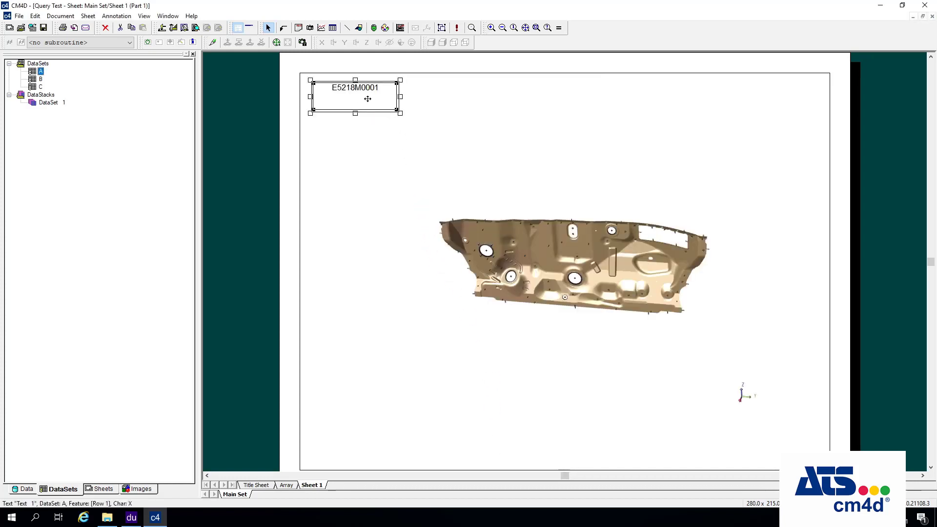
Open the text annotation's embedded style setup and look through its base style choices, keeping !Default Text.
right_click(367, 99)
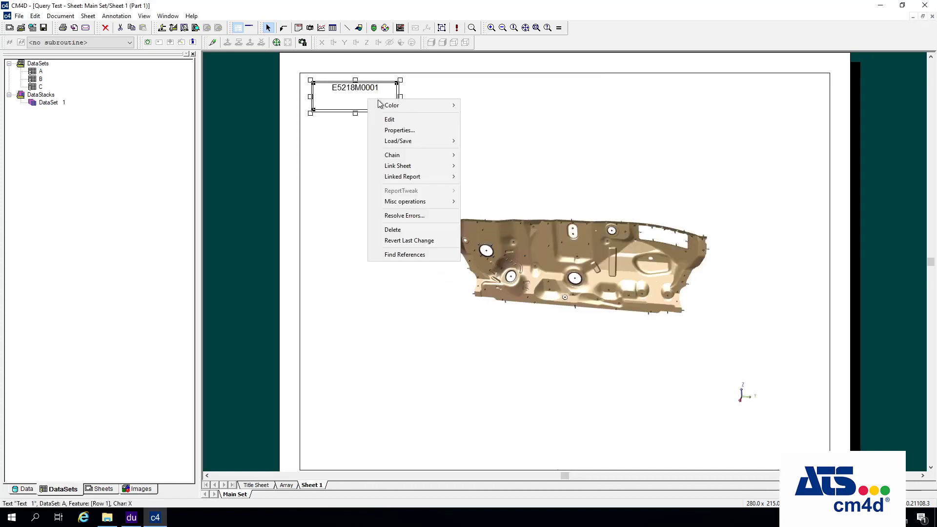
left_click(410, 132)
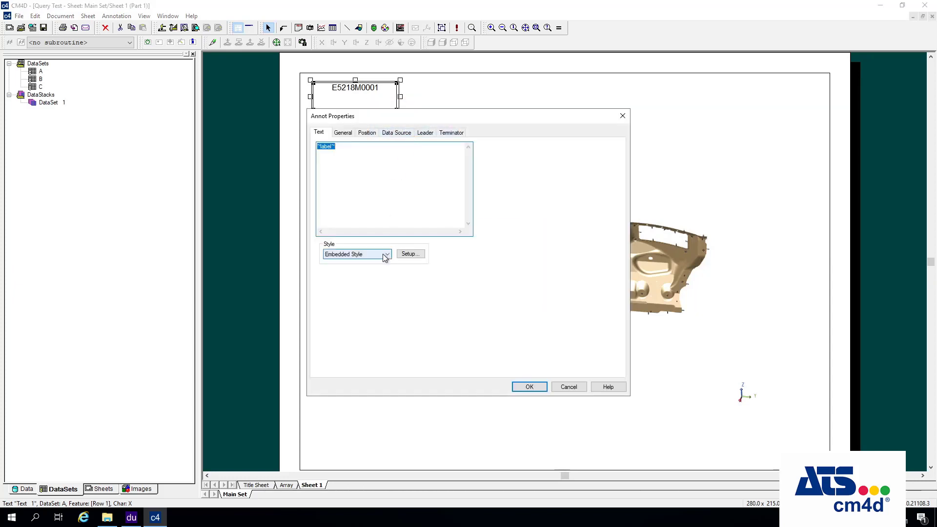
left_click(410, 253)
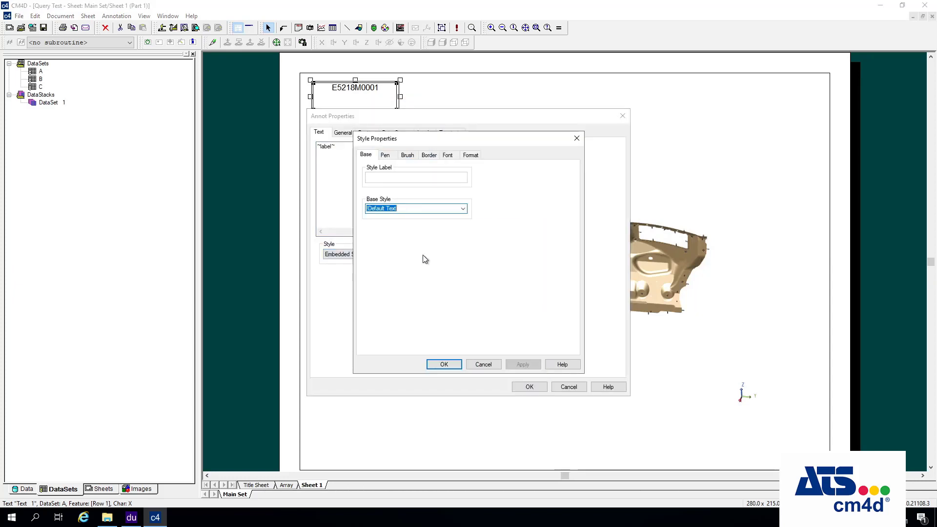
left_click(463, 209)
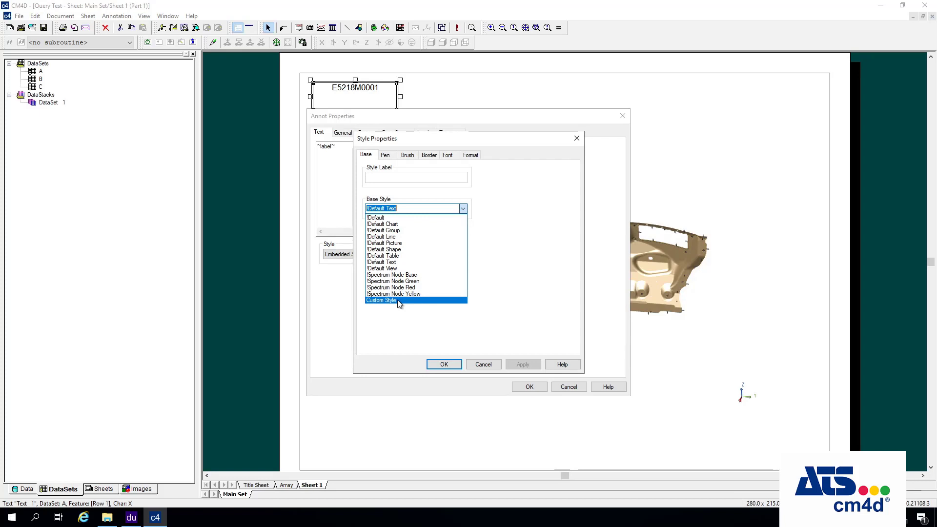
left_click(526, 257)
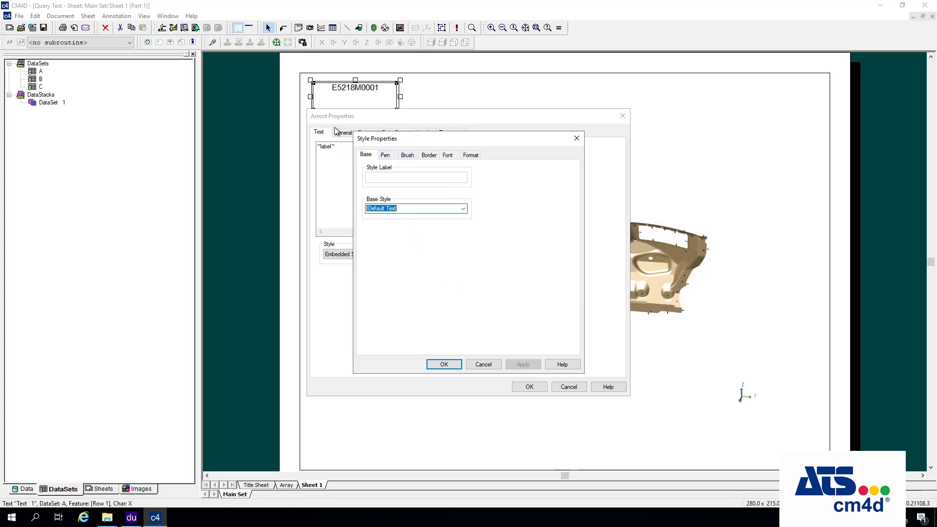
Set the embedded style's pen color to Red and stop the pen width from following the base style.
left_click(393, 156)
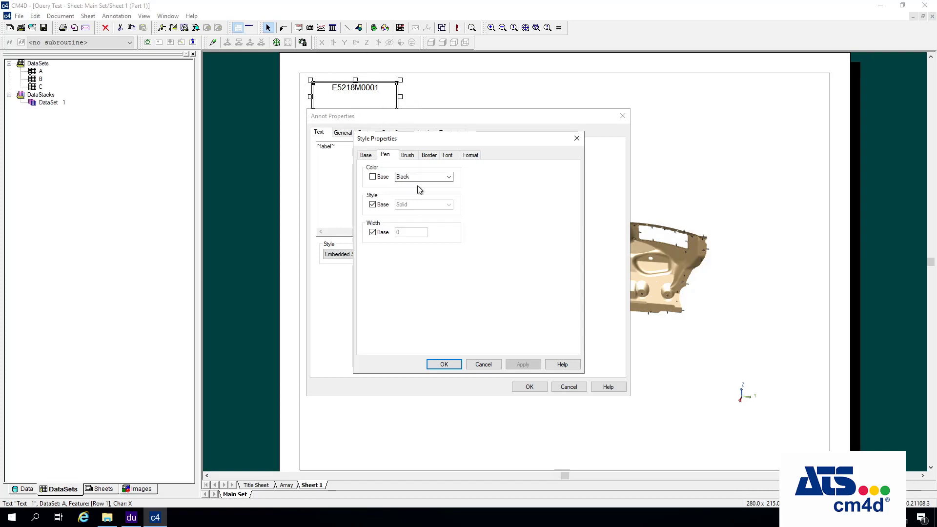
left_click(448, 178)
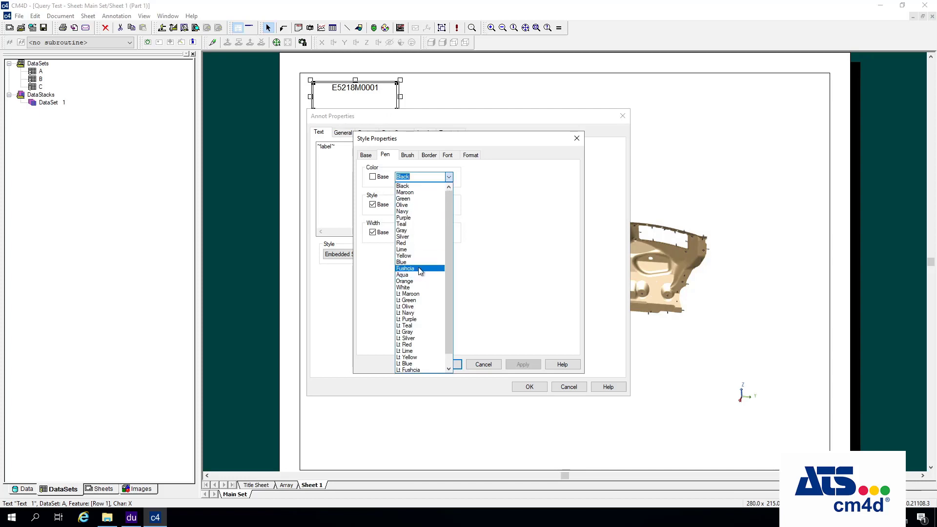
left_click(421, 243)
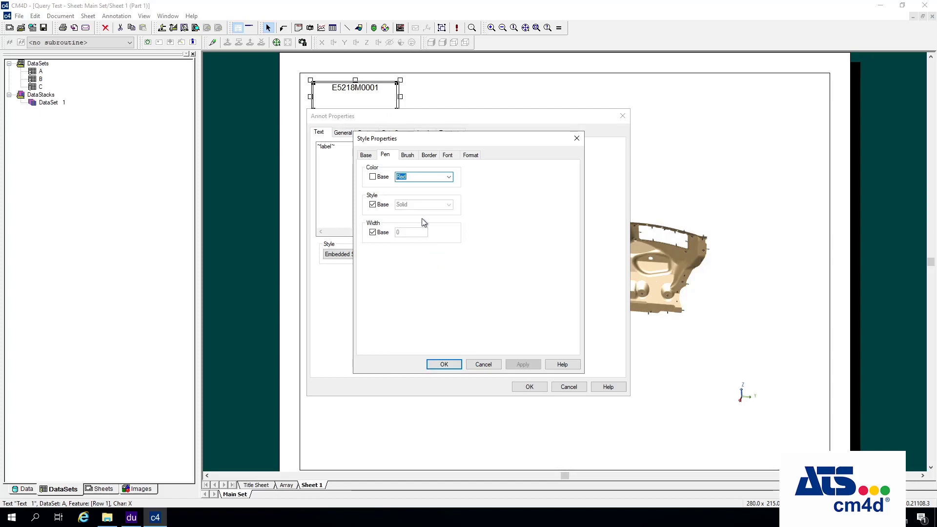
left_click(373, 232)
left_click(372, 204)
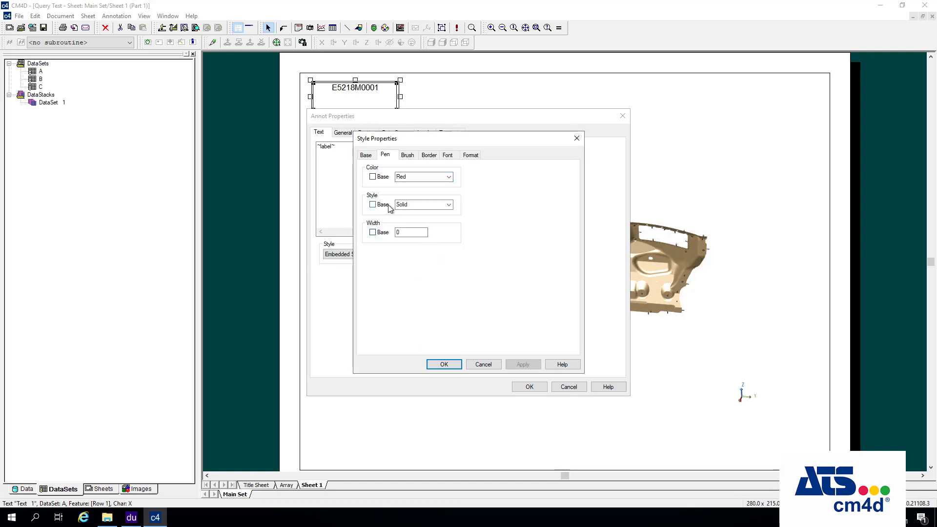
left_click(373, 204)
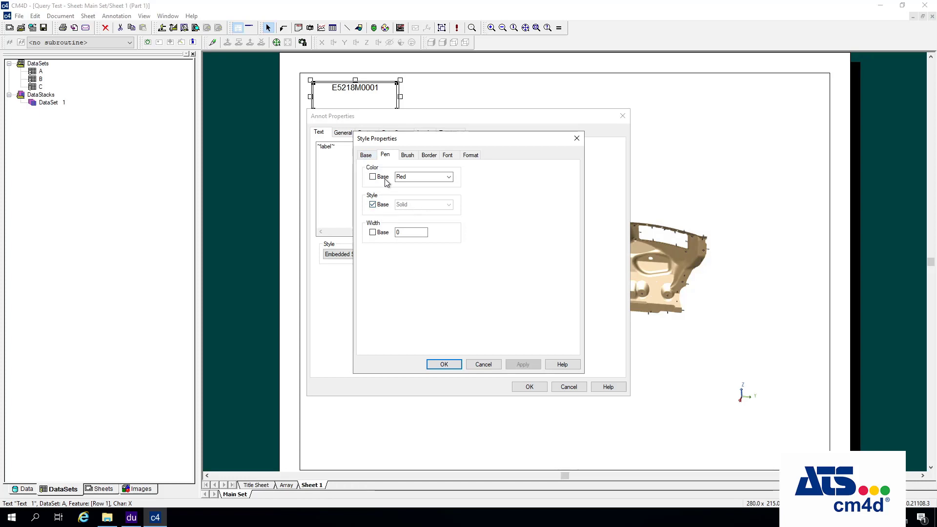
Check the base style, detach the pen's line style from it, and look through the line styles, keeping Solid.
left_click(367, 156)
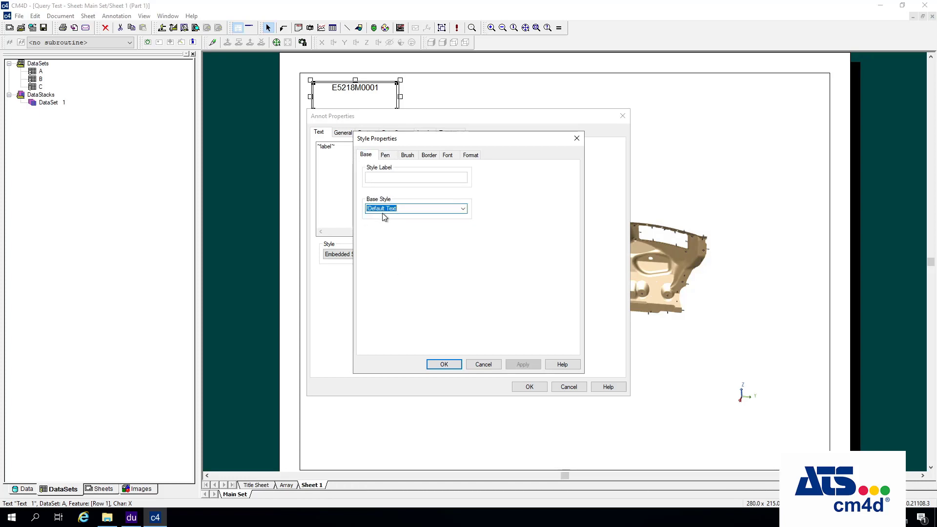
left_click(385, 155)
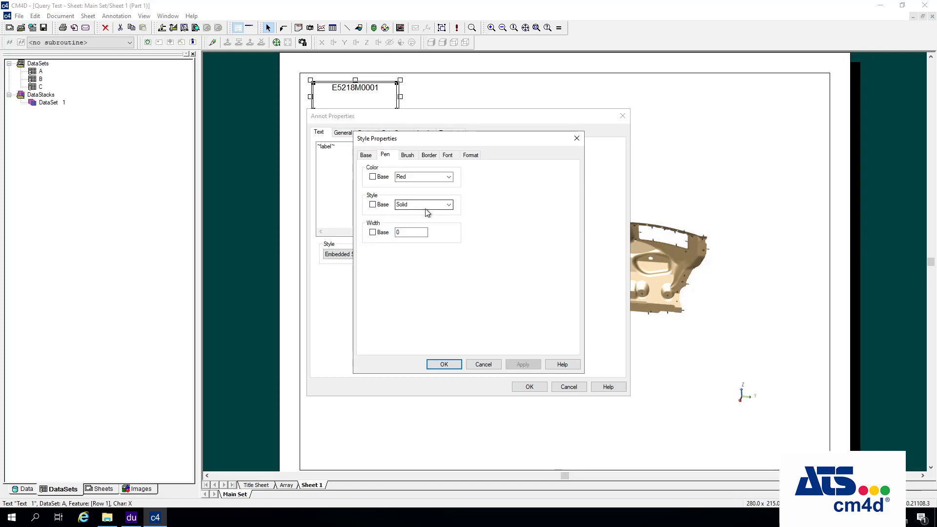
left_click(448, 205)
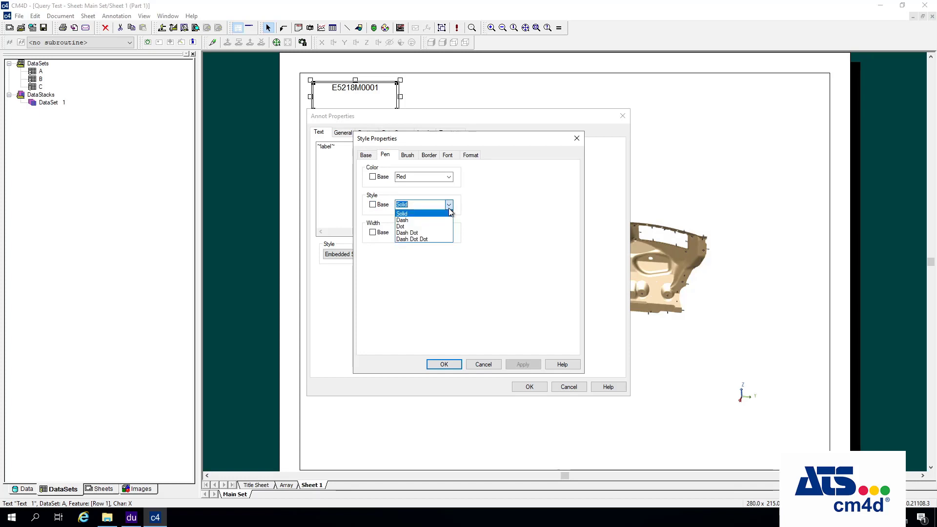
left_click(449, 205)
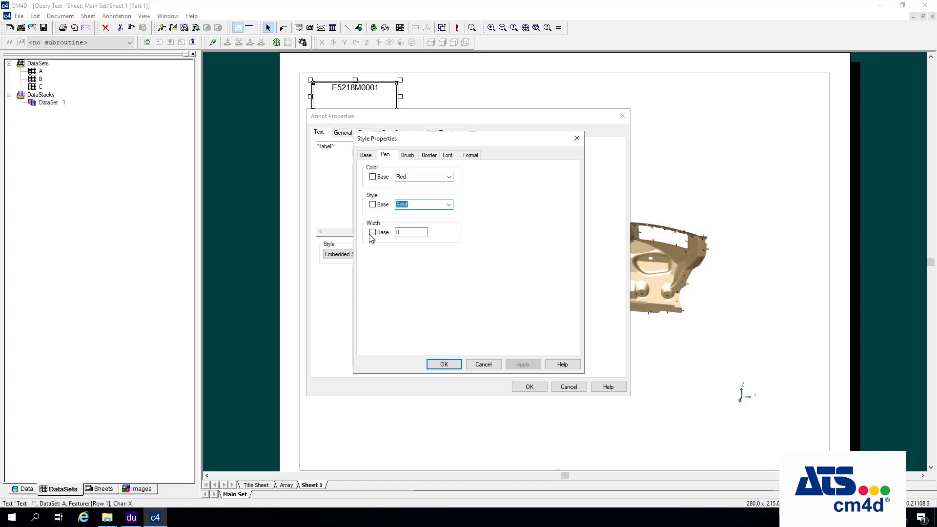
Set the embedded style's pen width to 1.5 and accept the style and annotation properties.
left_click(407, 233)
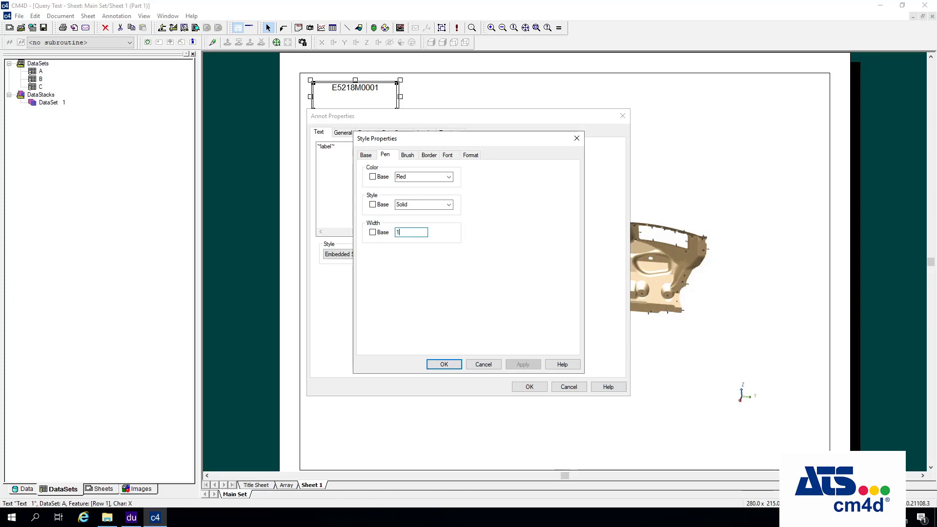
left_click(444, 365)
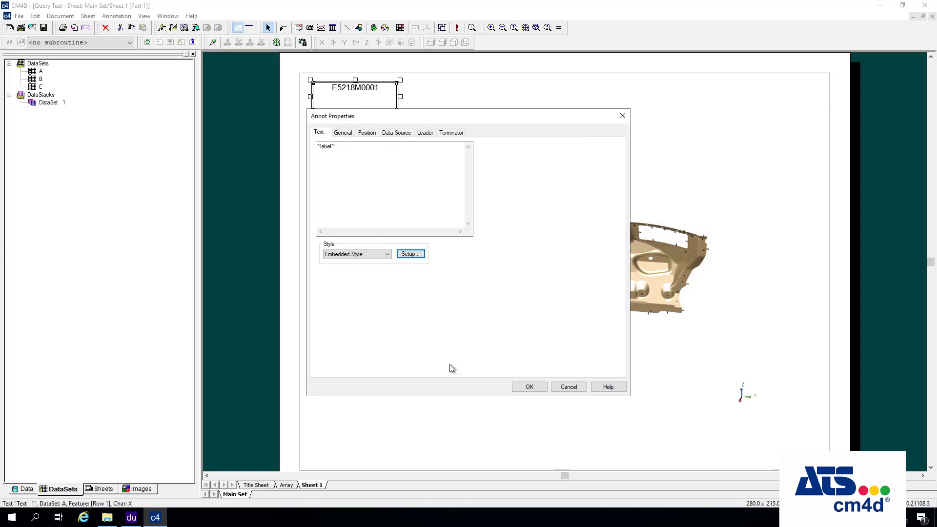
left_click(516, 386)
left_click(404, 142)
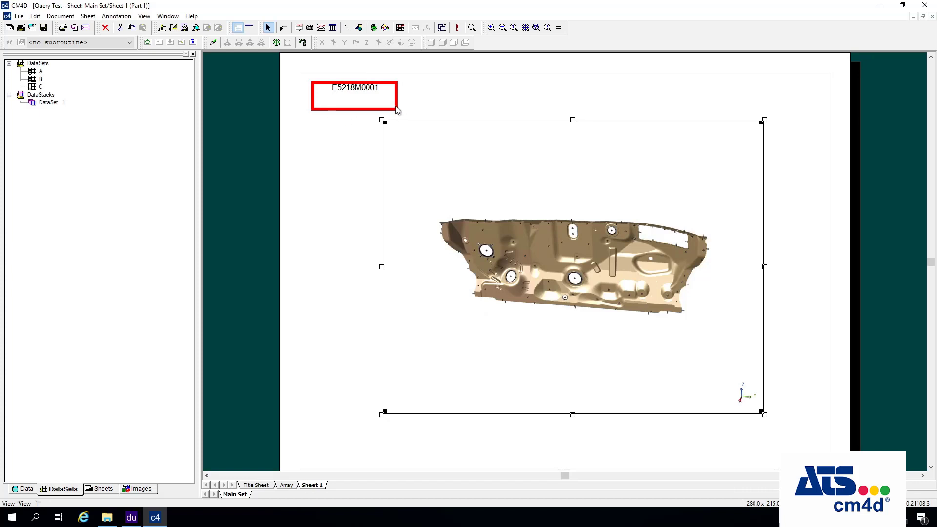
Reopen the text annotation's embedded style setup and reduce the pen width to 1.
right_click(332, 95)
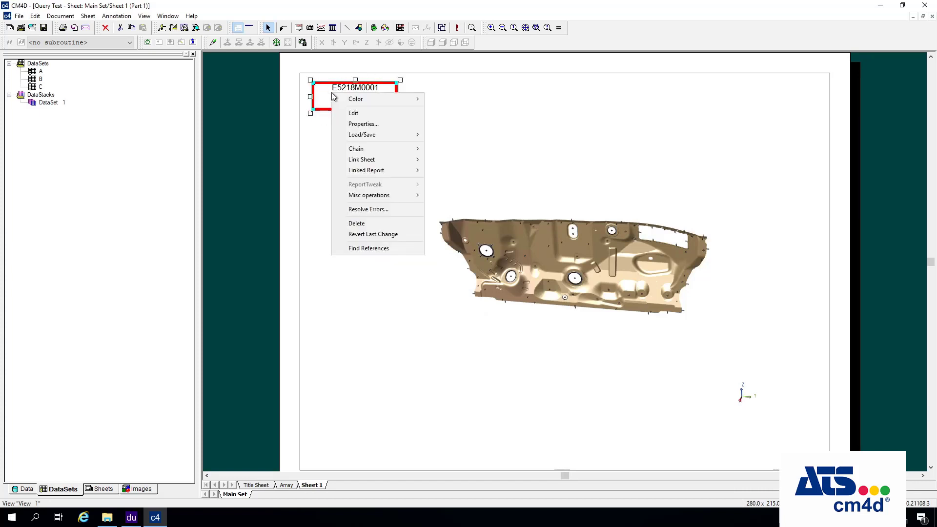
left_click(374, 123)
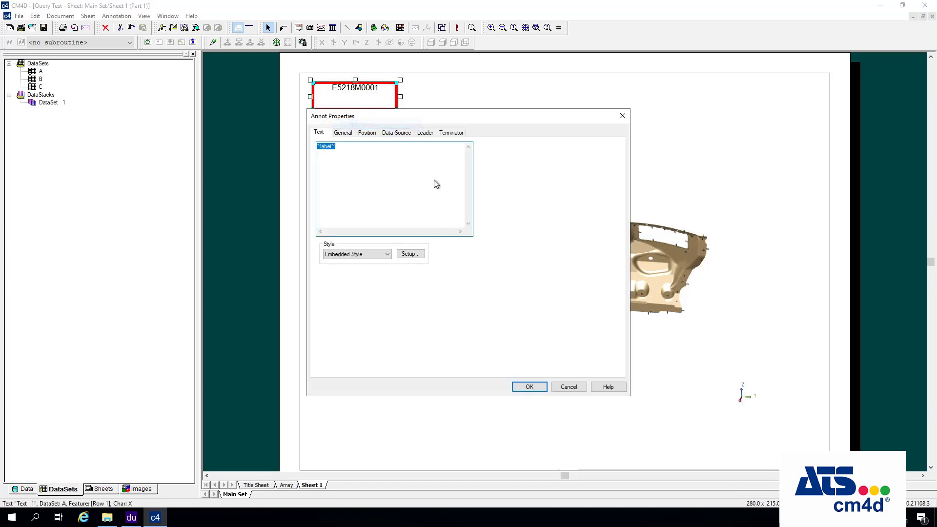
left_click(415, 256)
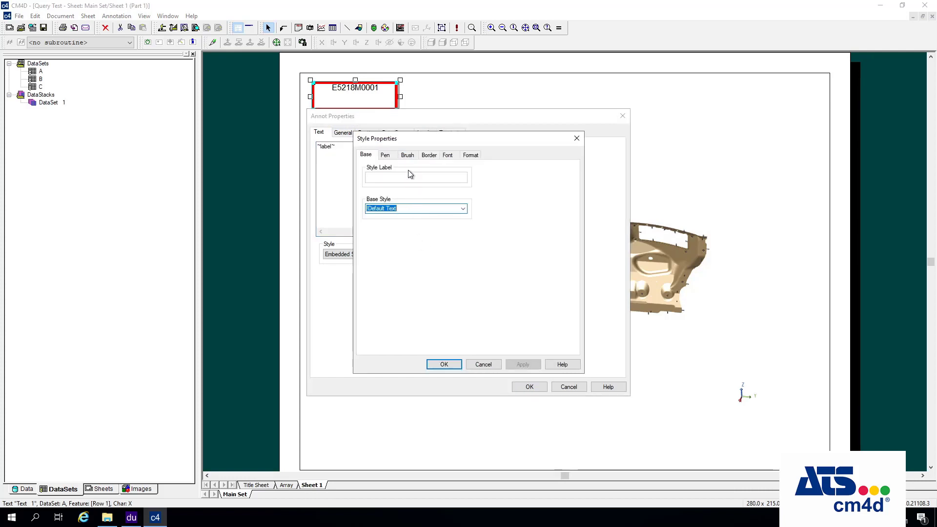
left_click(385, 154)
left_click(425, 232)
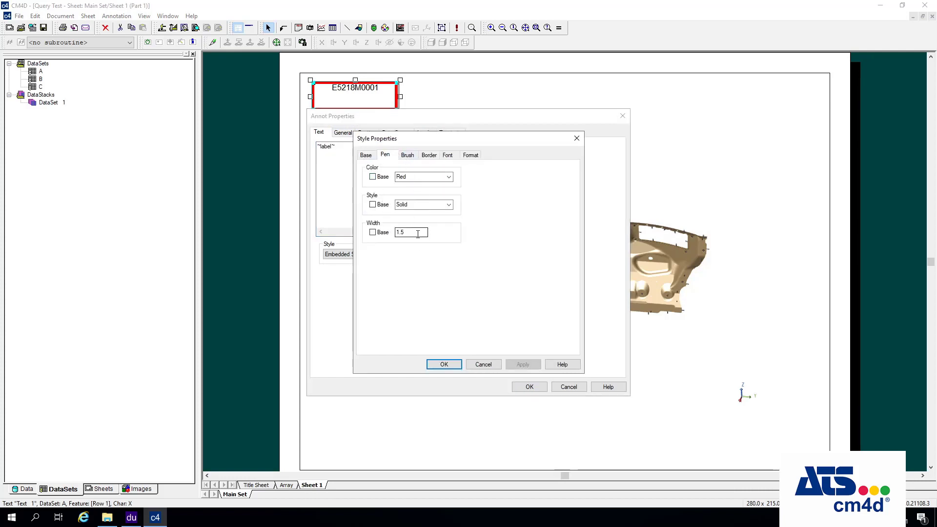
key("BackSpace")
key("BackSpace")
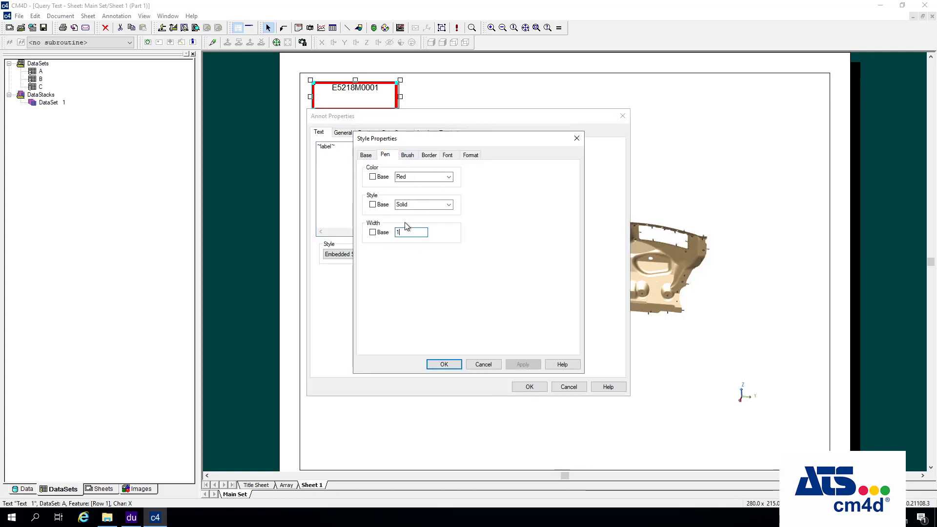
Detach the brush color from the base style, set it to Lt Silver, and apply it to the annotation.
left_click(407, 155)
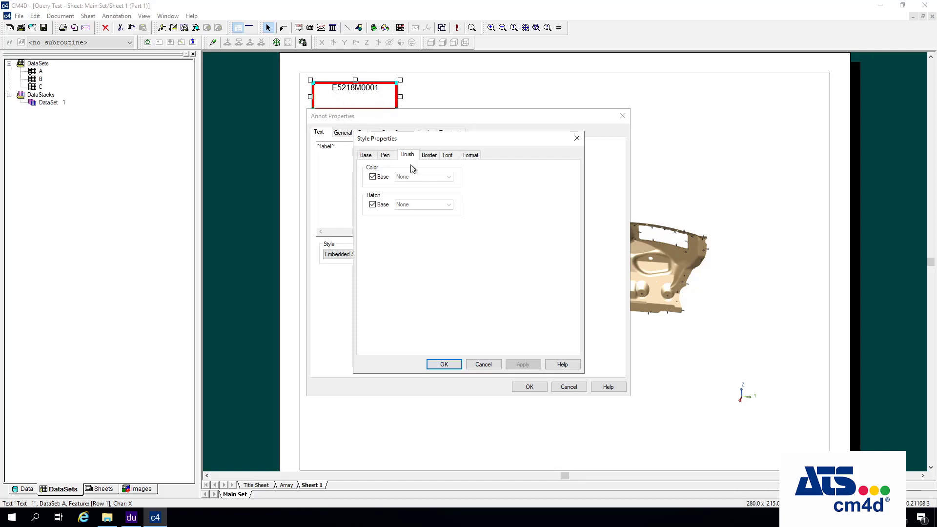
left_click(393, 179)
left_click(448, 177)
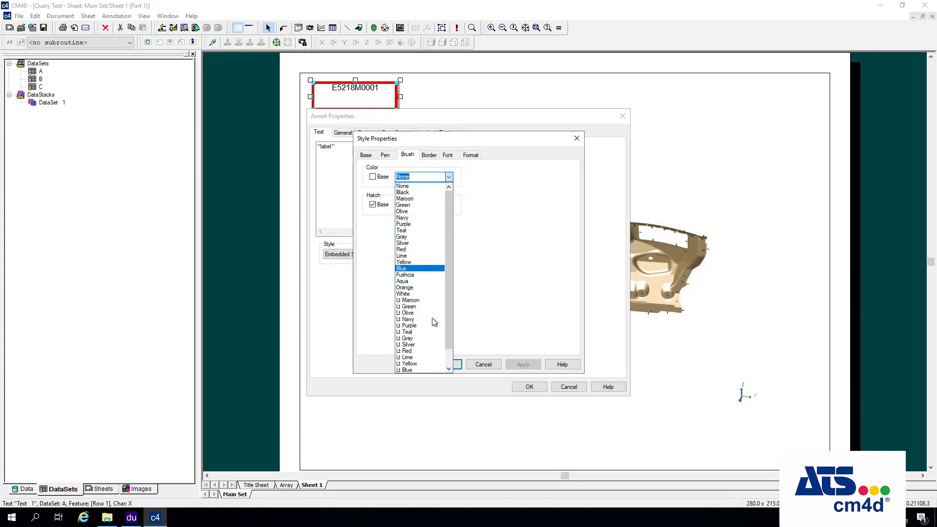
scroll(423, 330, "down", 1)
left_click(423, 330)
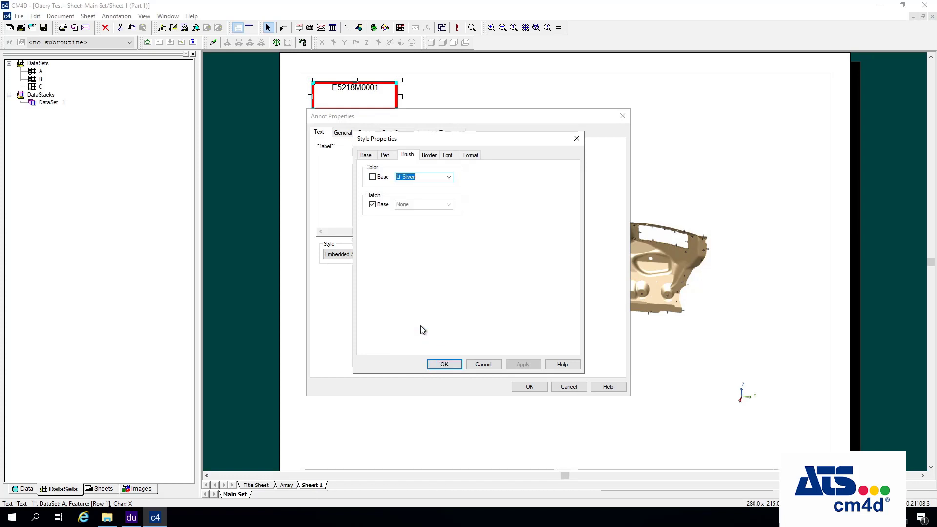
left_click(444, 364)
left_click(530, 386)
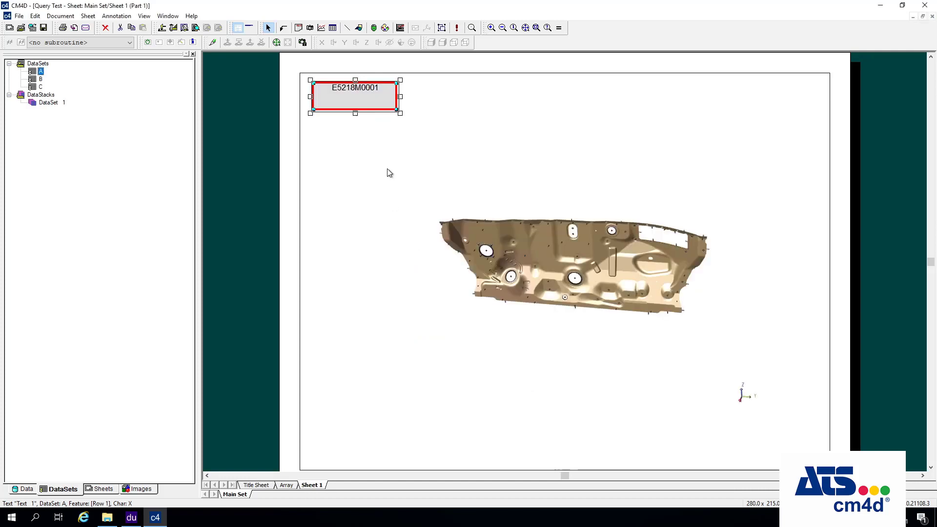
left_click(344, 129)
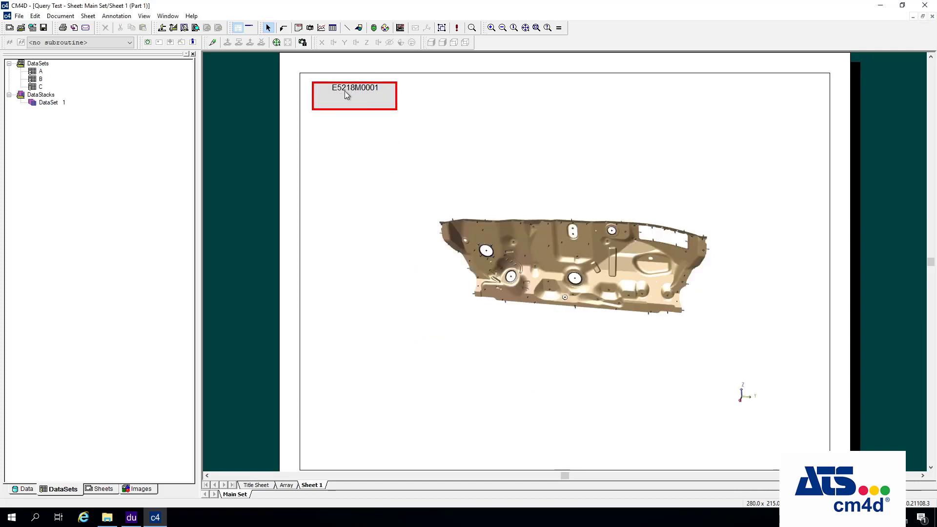
Detach the annotation's brush hatch from the base style, try Diagonal Cross, and apply Up Diagonal instead.
right_click(362, 105)
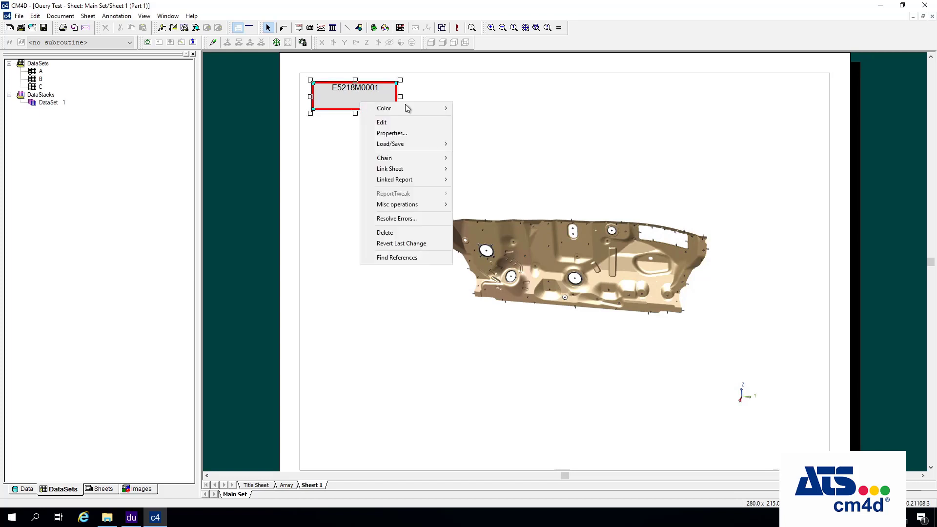
left_click(409, 133)
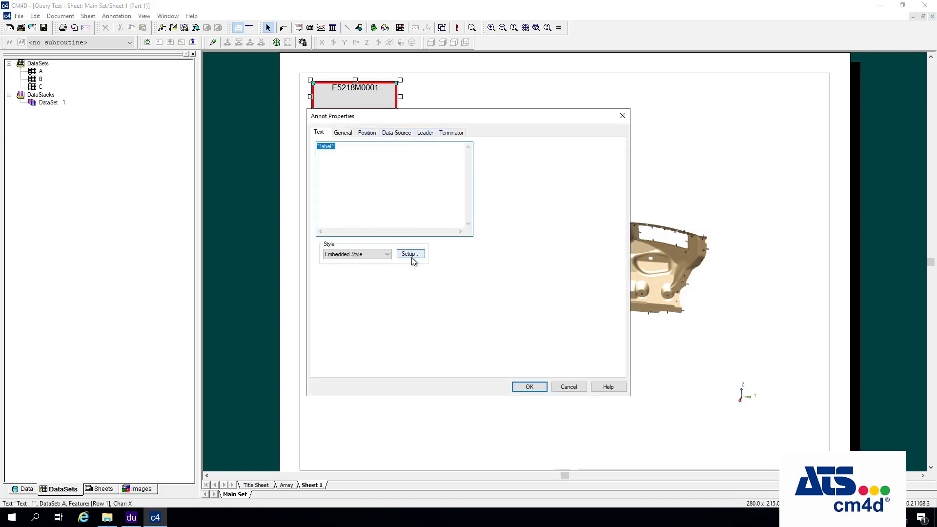
left_click(410, 255)
left_click(413, 155)
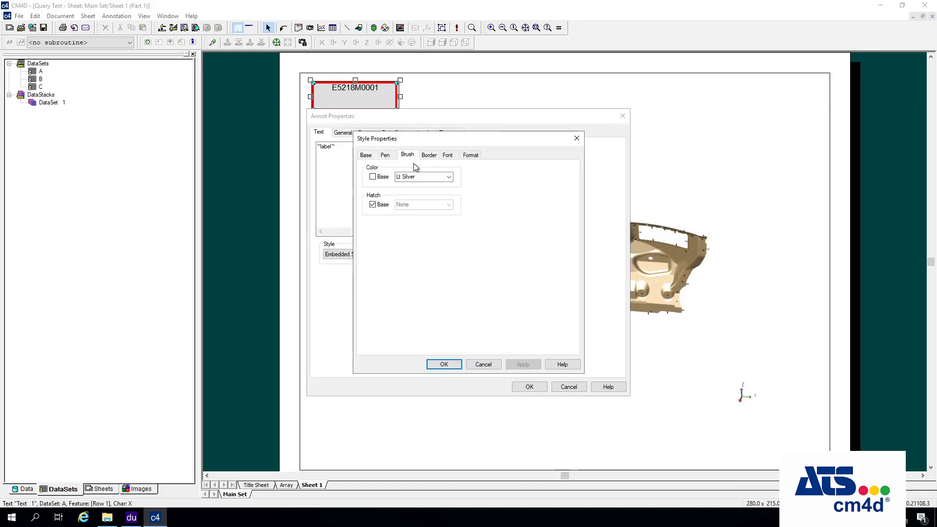
left_click(447, 205)
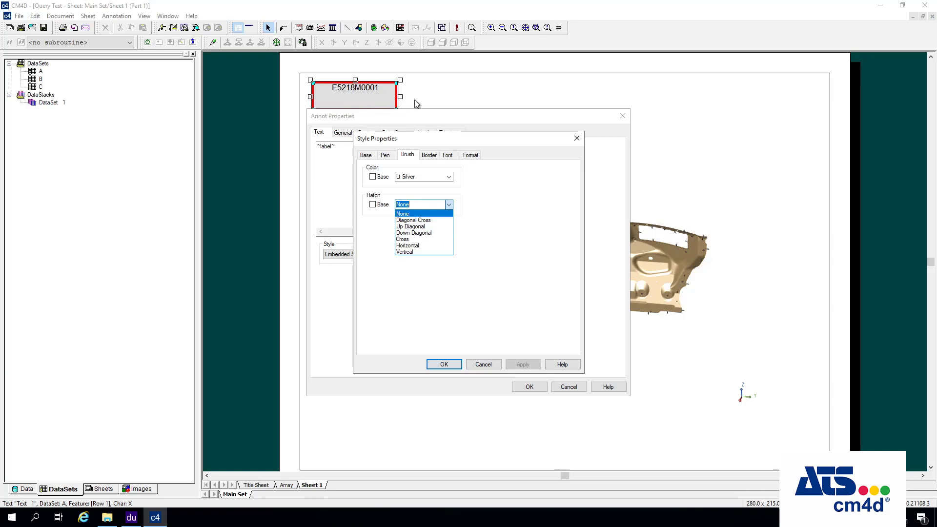
left_click(428, 220)
left_click(449, 205)
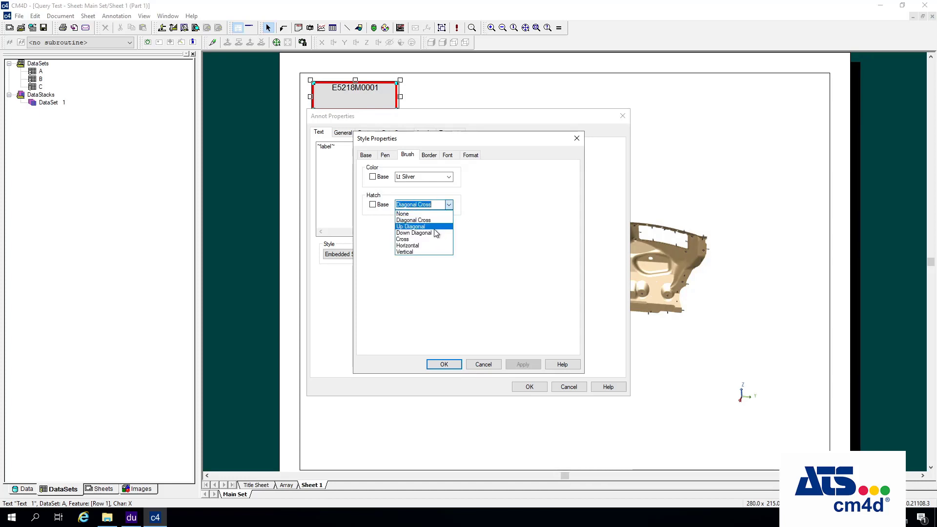
left_click(434, 228)
left_click(444, 365)
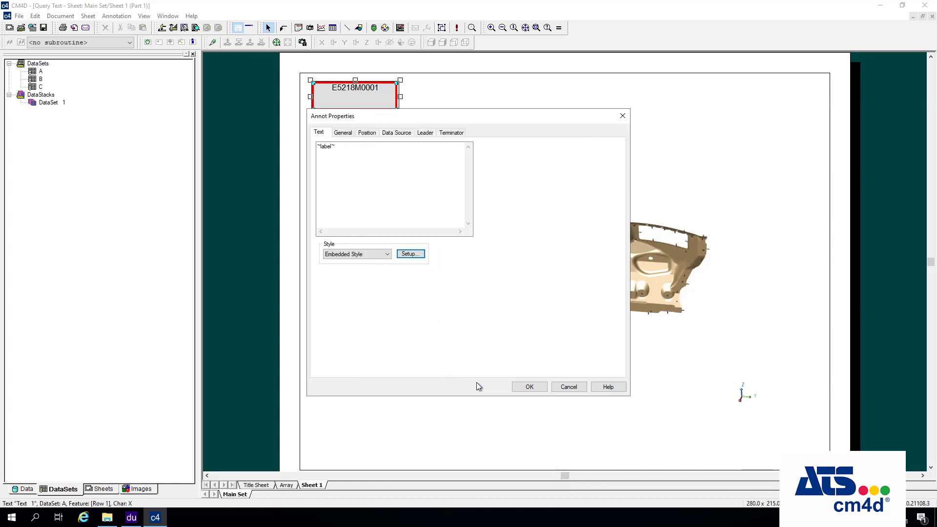
left_click(528, 387)
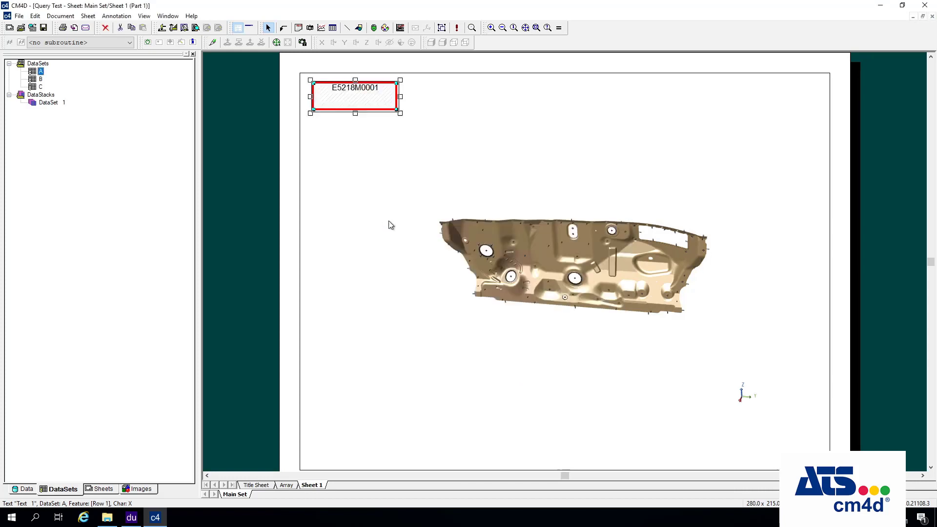
Change the text annotation's embedded brush hatch to Vertical and apply it.
right_click(360, 100)
left_click(394, 136)
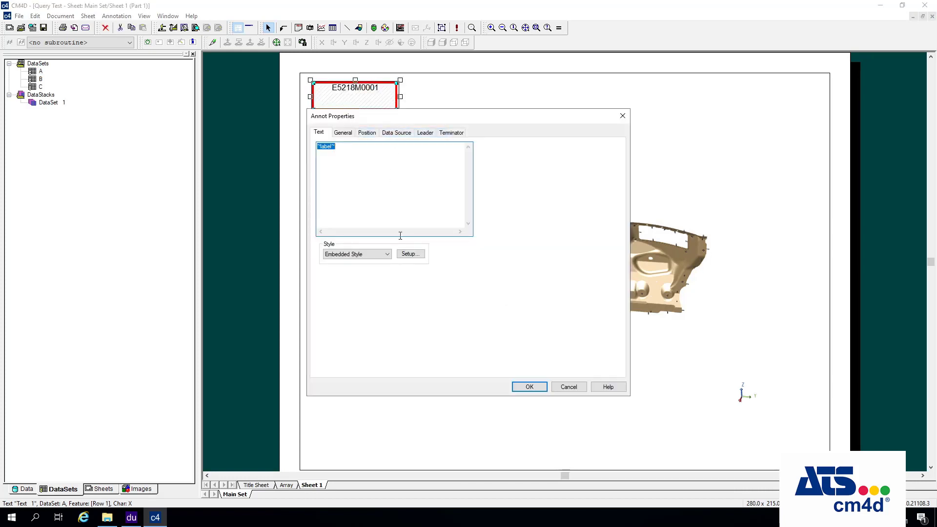
left_click(410, 254)
left_click(406, 157)
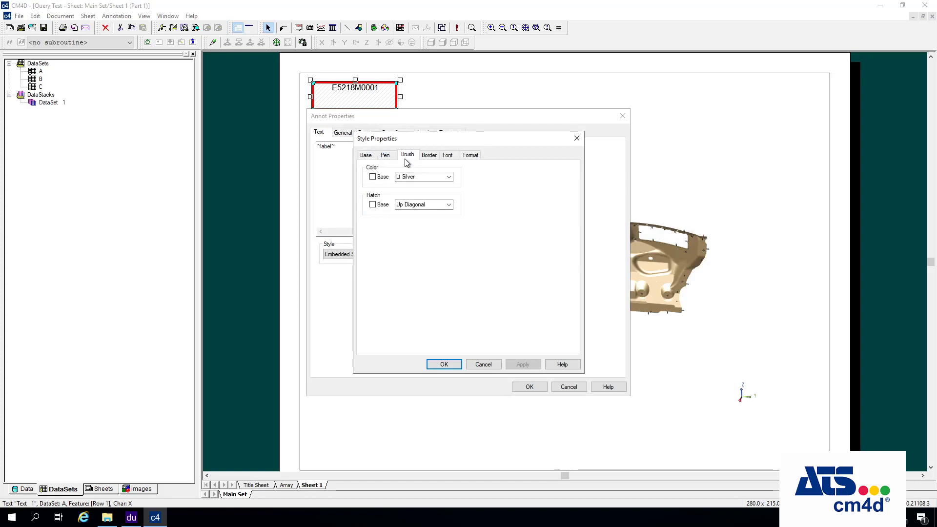
left_click(448, 204)
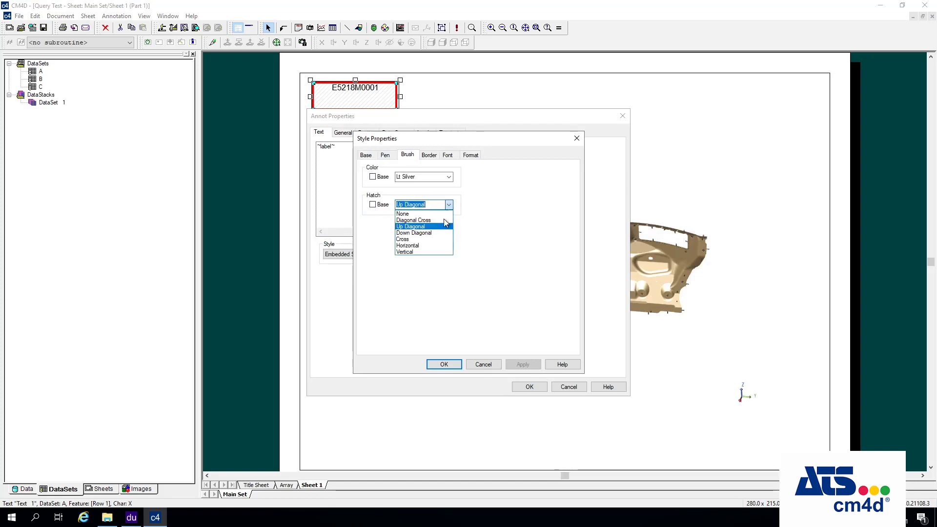
left_click(415, 252)
left_click(444, 364)
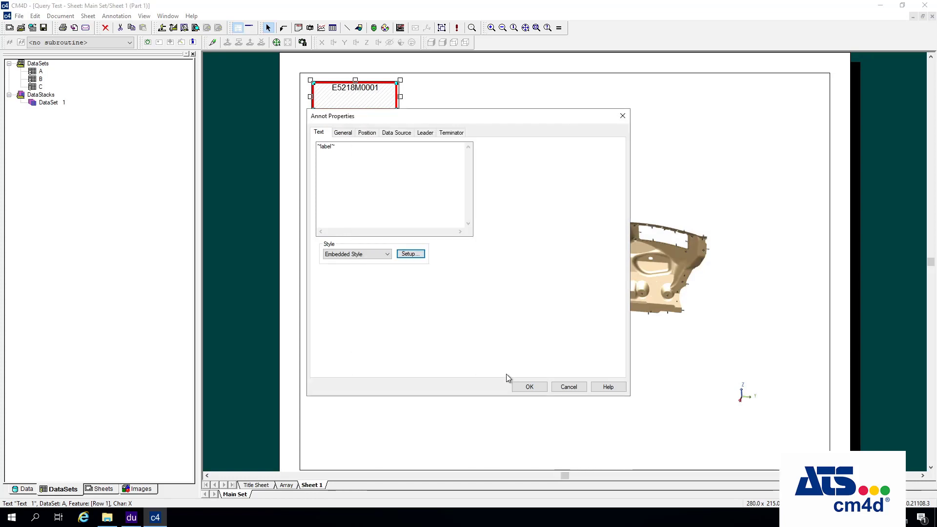
left_click(526, 388)
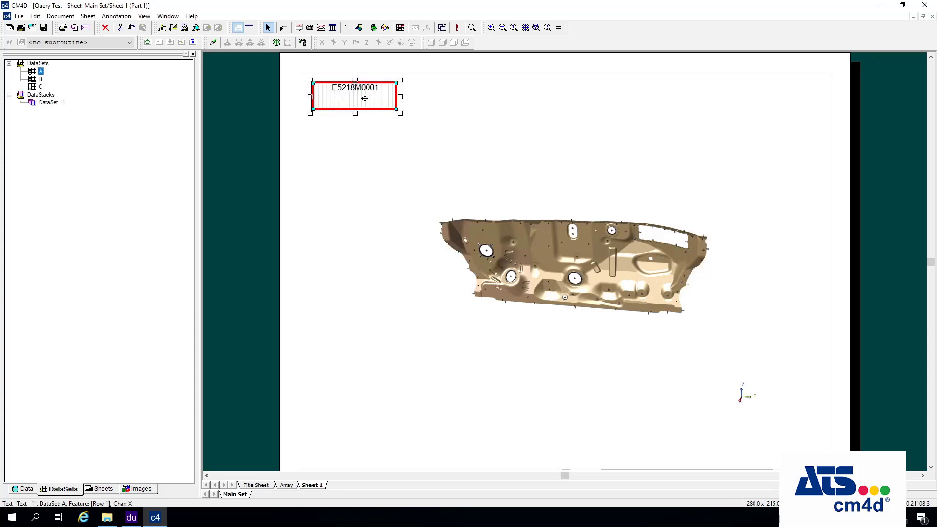
Reopen the annotation's embedded style setup and set the brush hatch to None.
right_click(365, 98)
left_click(385, 129)
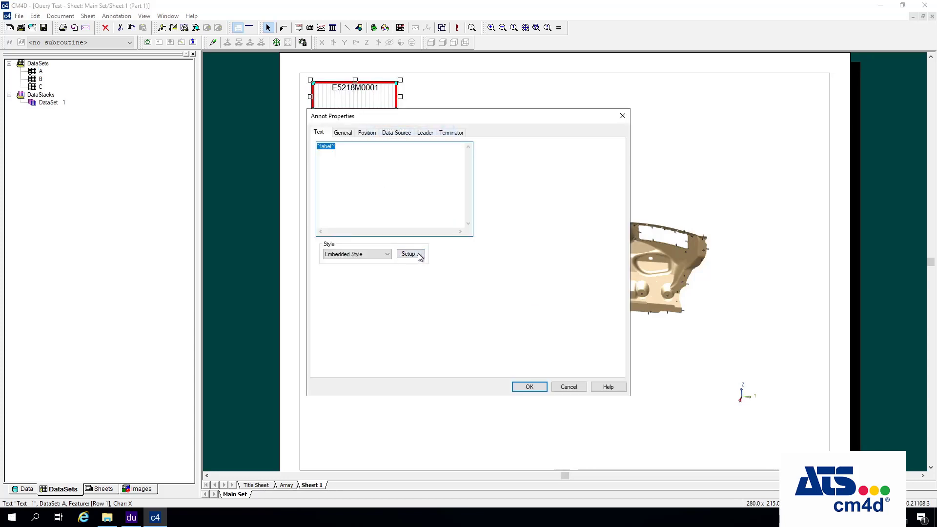
left_click(419, 256)
left_click(407, 154)
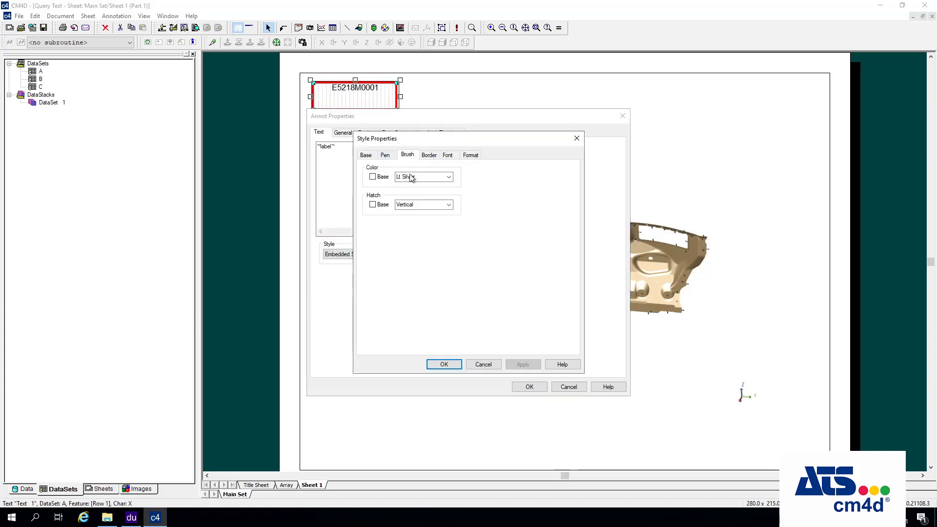
left_click(448, 204)
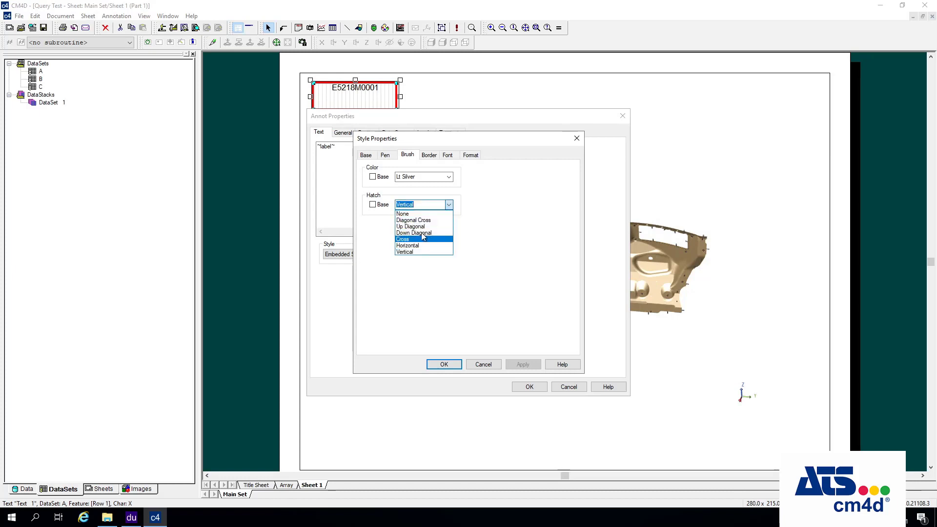
left_click(426, 214)
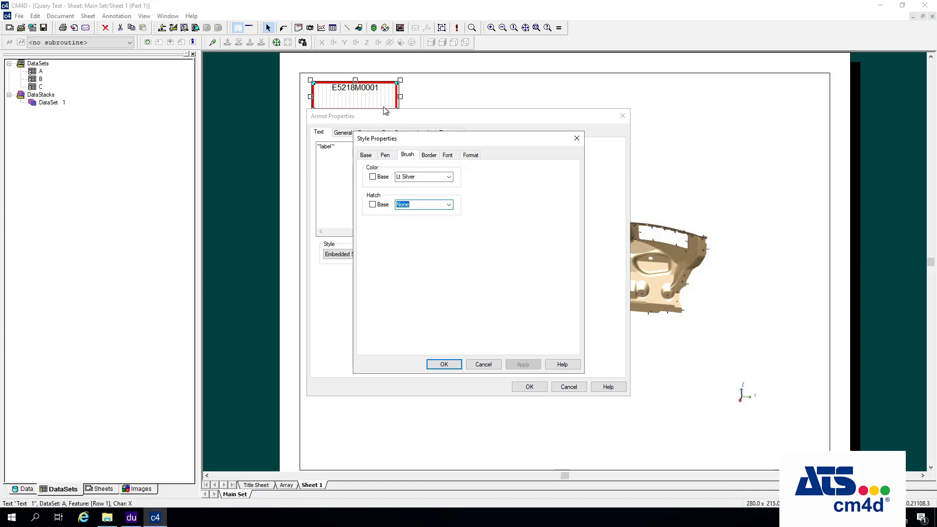
Detach the border type from the base style, choose Circumscribed Ellipse, and apply the style to the annotation.
left_click(430, 155)
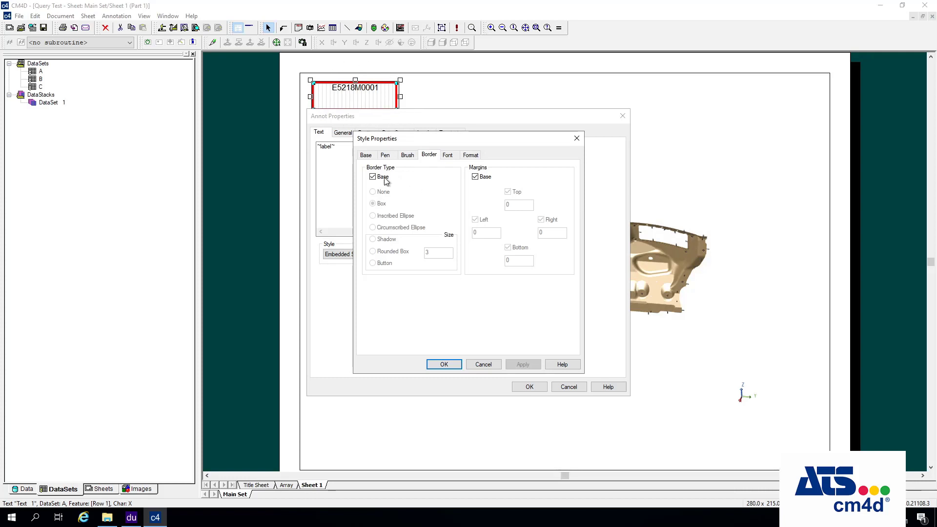
left_click(378, 179)
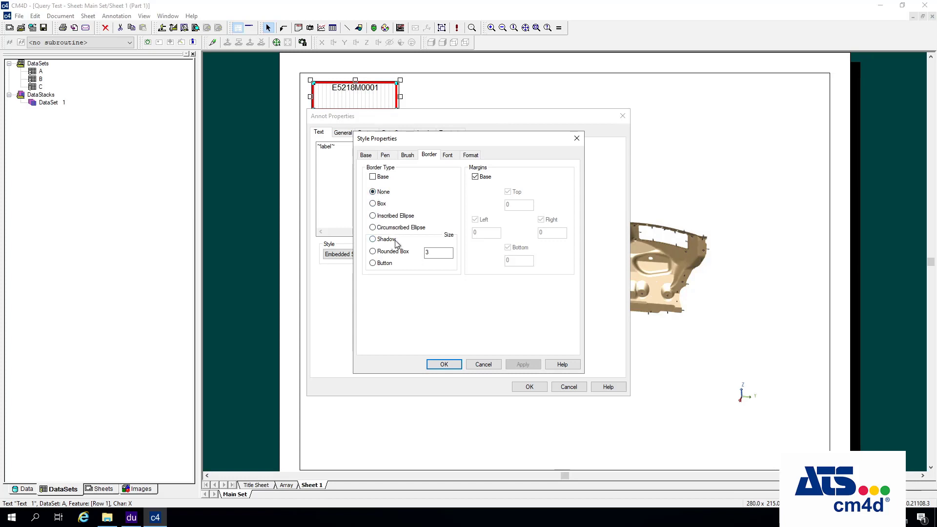
left_click(385, 228)
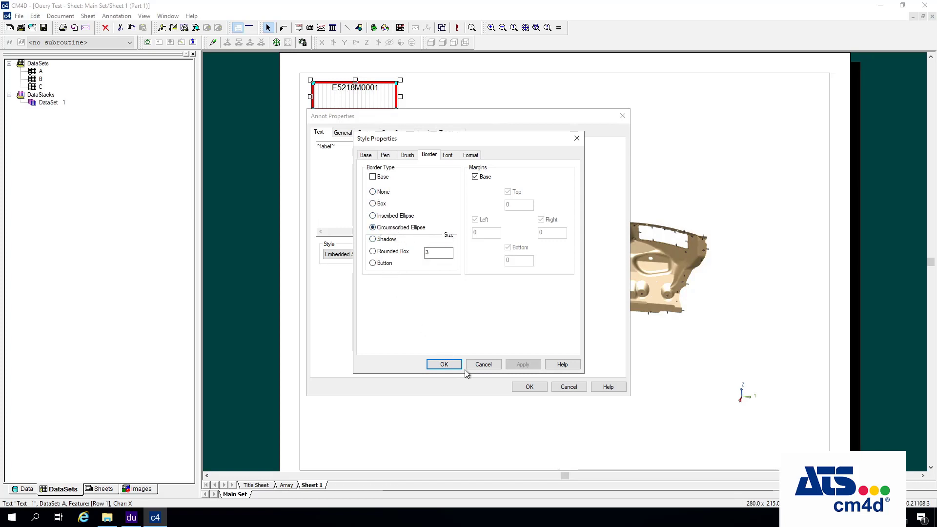
left_click(452, 368)
left_click(528, 387)
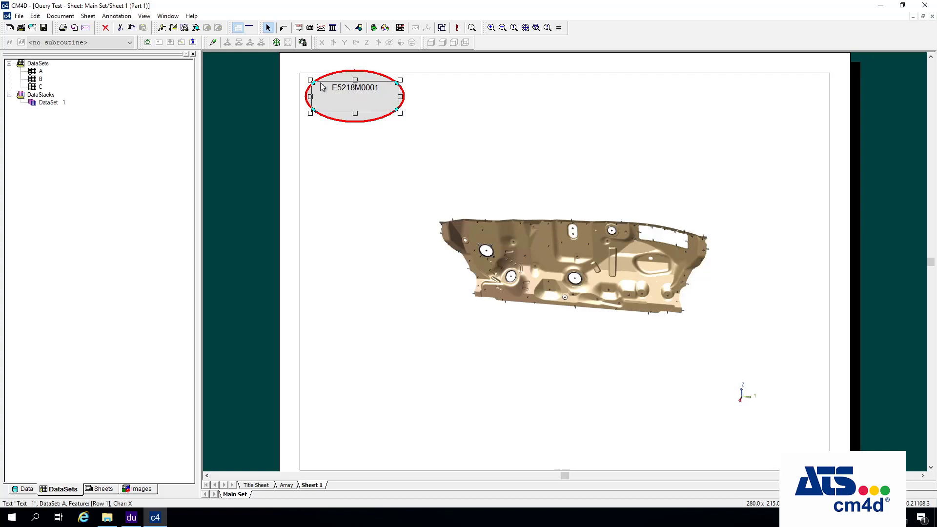
Change the text annotation's embedded border type to Inscribed Ellipse and apply it.
right_click(347, 97)
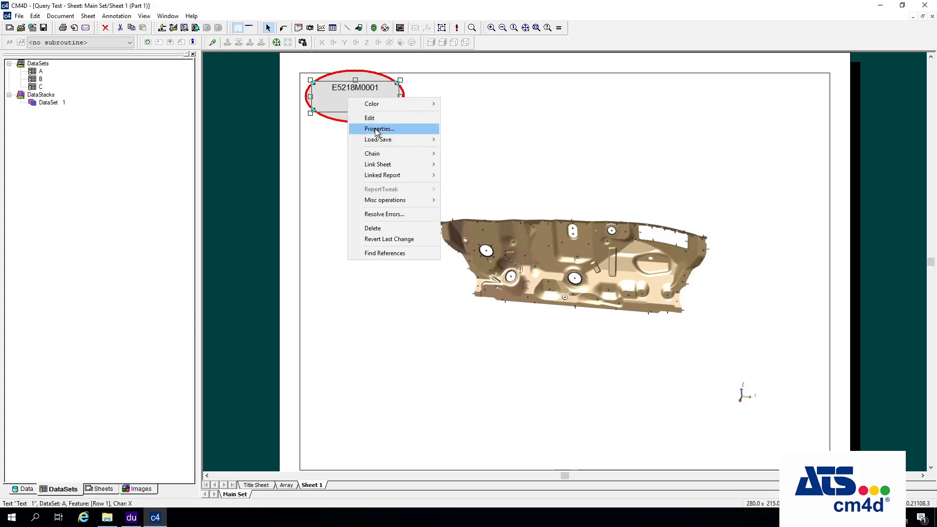
left_click(378, 128)
left_click(418, 255)
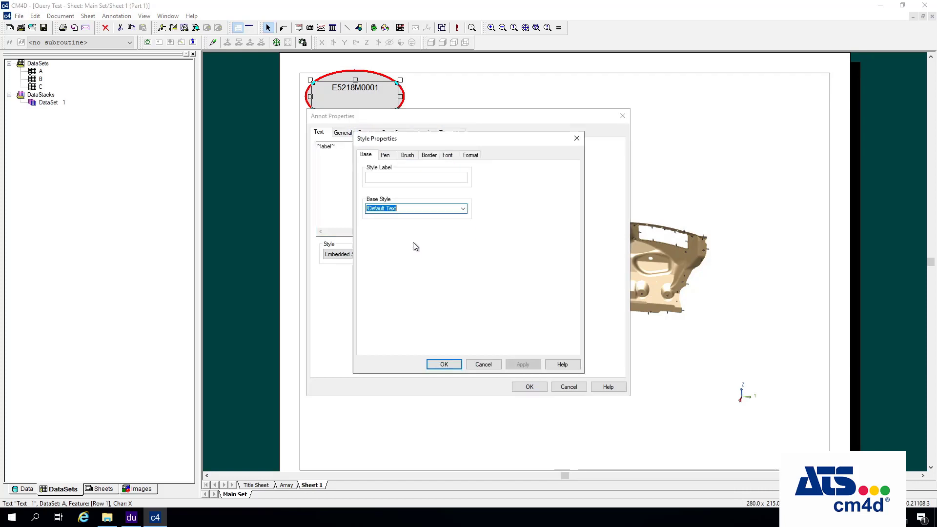
left_click(429, 155)
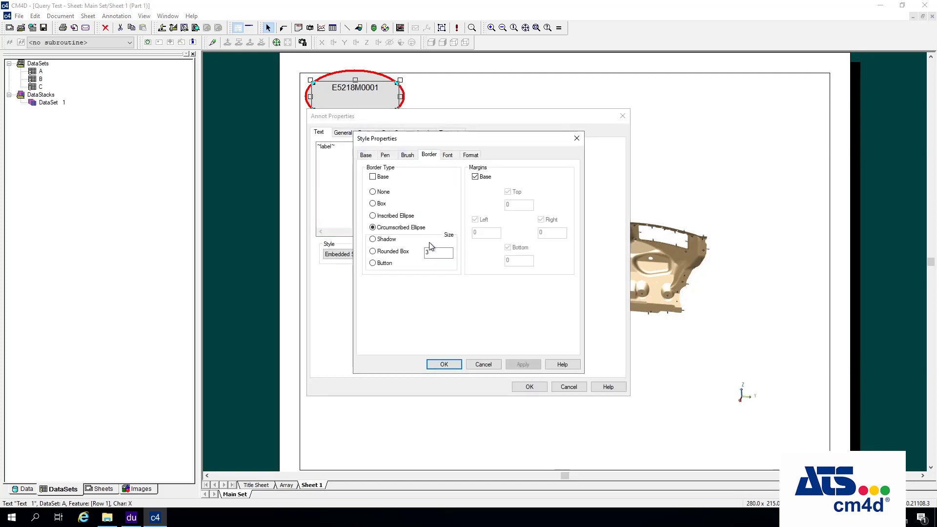
left_click(457, 366)
left_click(529, 387)
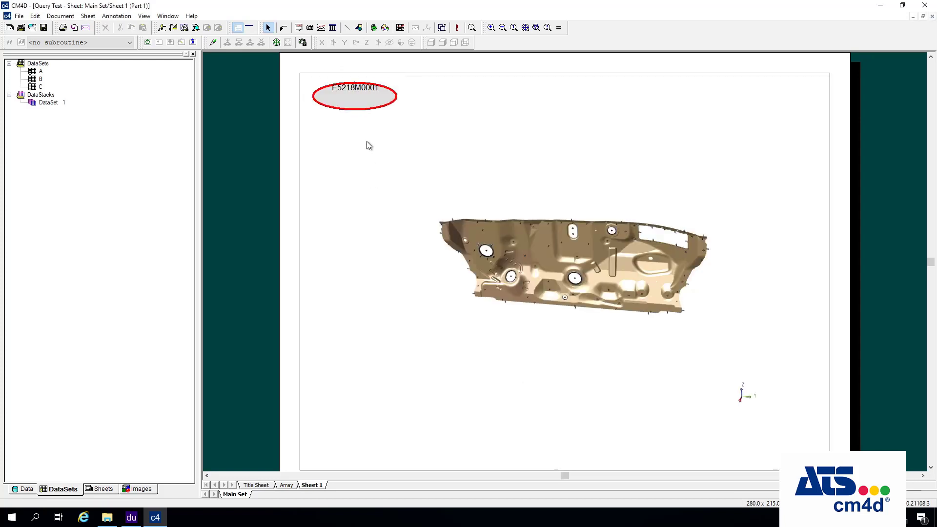
Set the text annotation's embedded border type to Shadow, apply the style, and clear the selection on the sheet.
left_click(368, 103)
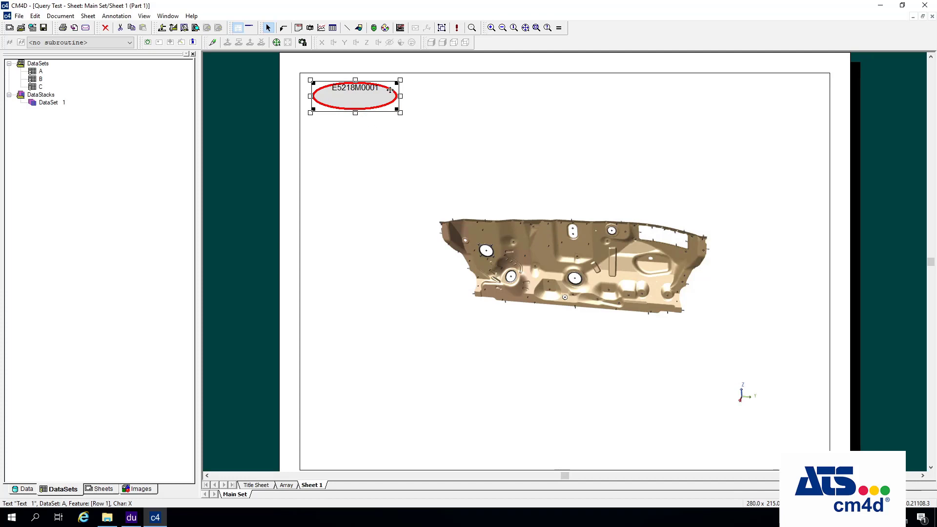
right_click(351, 107)
left_click(383, 136)
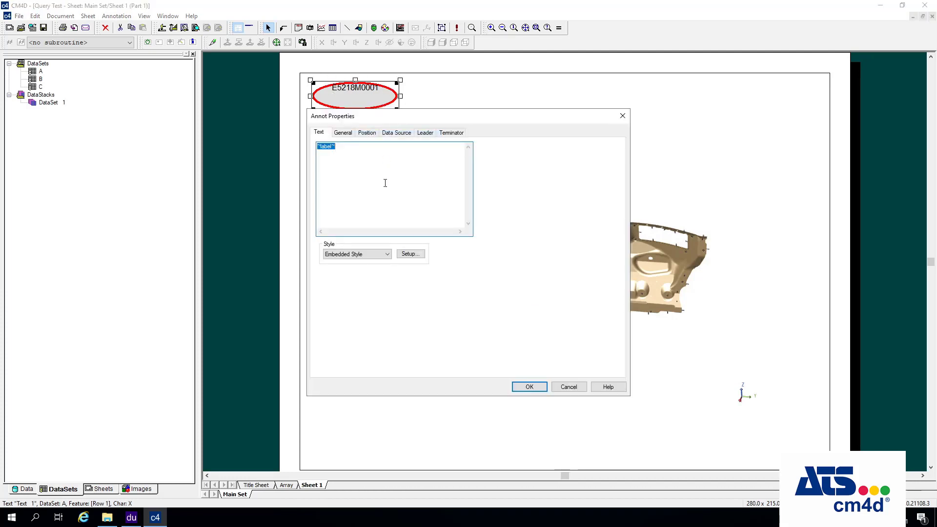
left_click(417, 257)
left_click(409, 156)
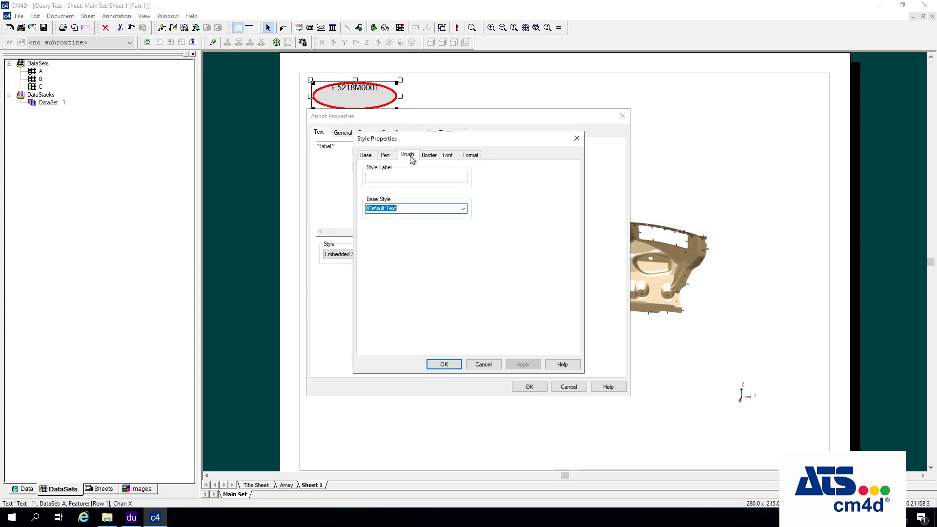
left_click(427, 156)
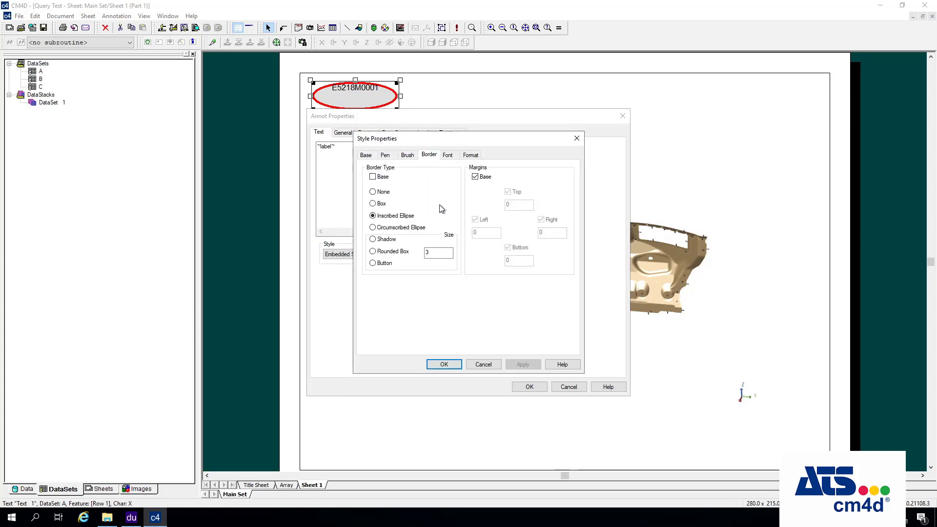
left_click(382, 239)
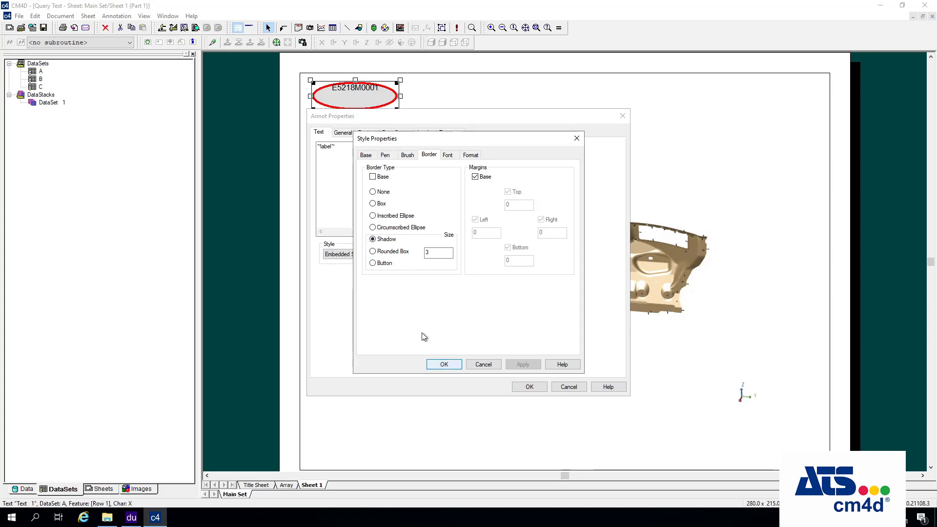
left_click(444, 364)
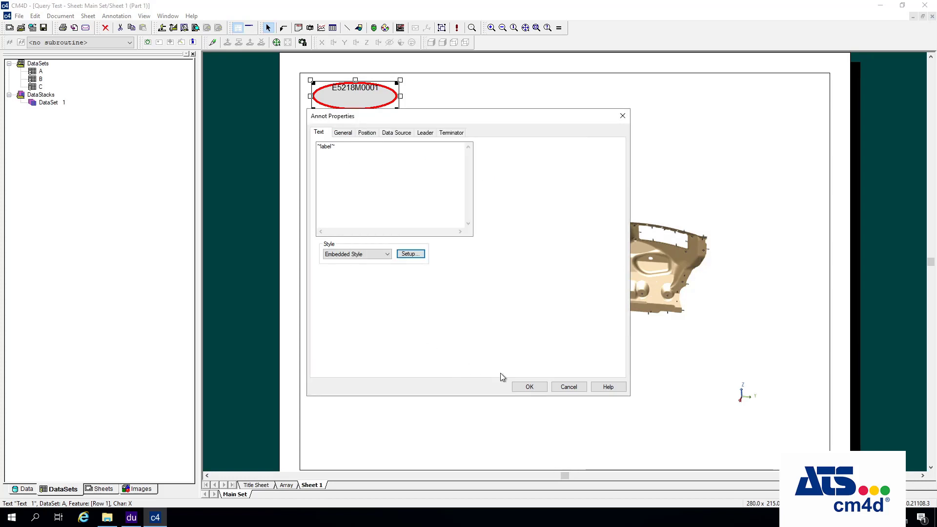
left_click(528, 387)
left_click(384, 143)
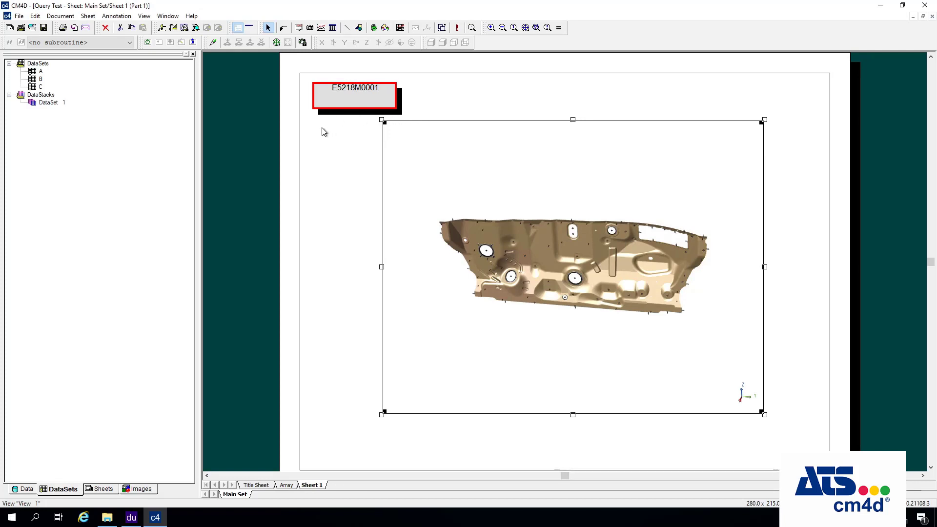
left_click(482, 100)
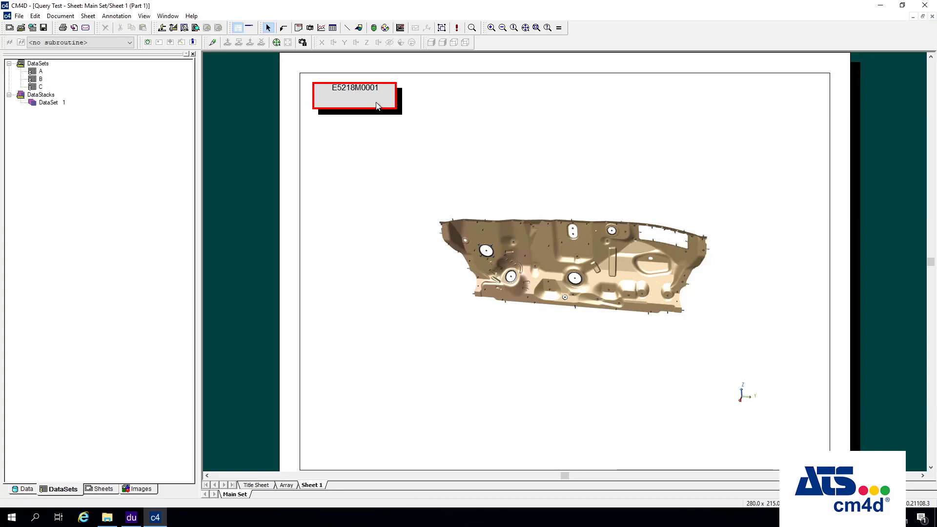
Reduce the annotation's shadow border size to 1 in its embedded style and apply it.
right_click(378, 105)
left_click(407, 132)
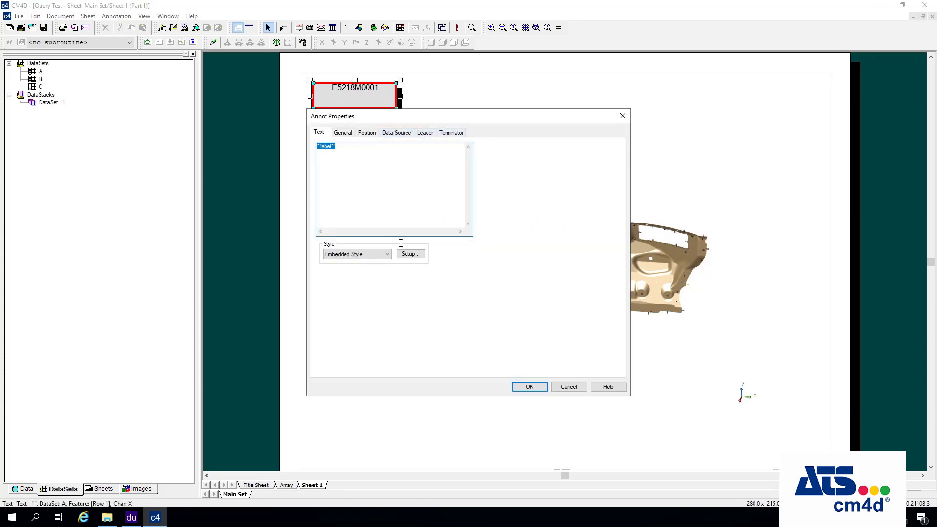
left_click(419, 254)
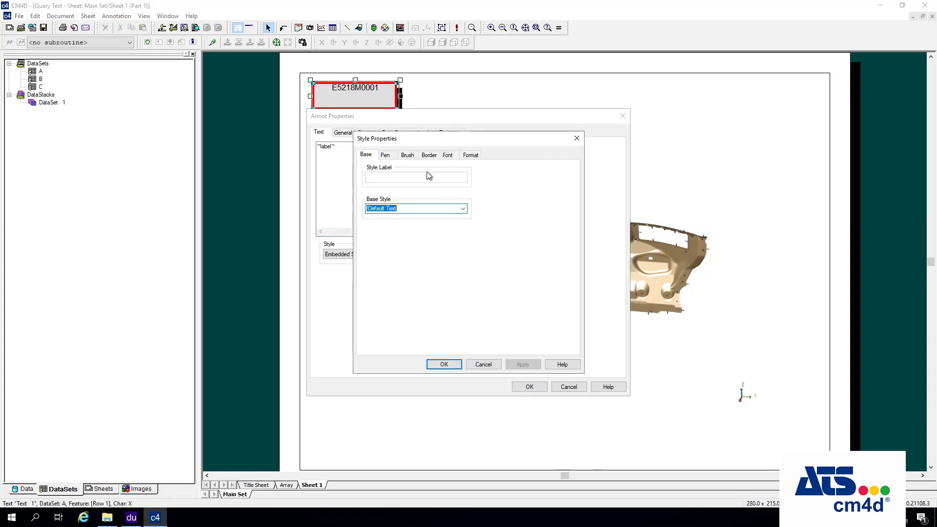
left_click(429, 155)
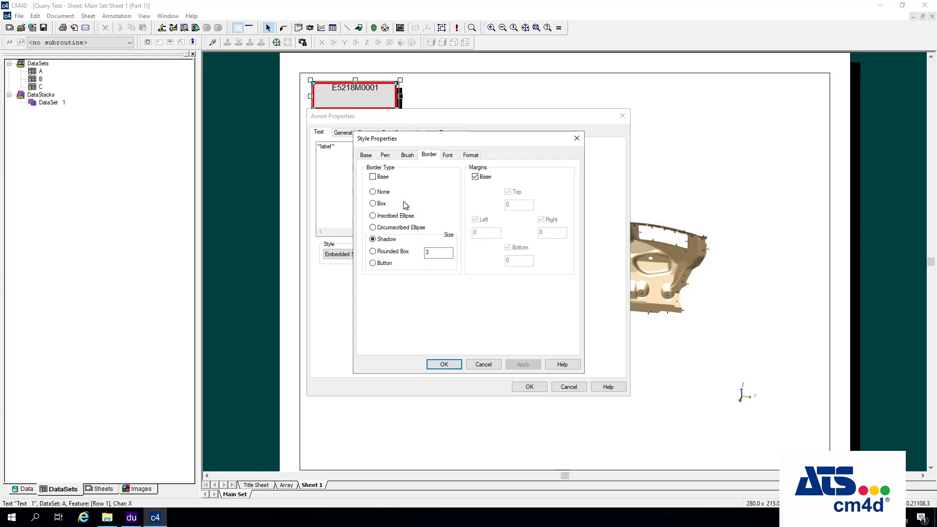
double_click(439, 253)
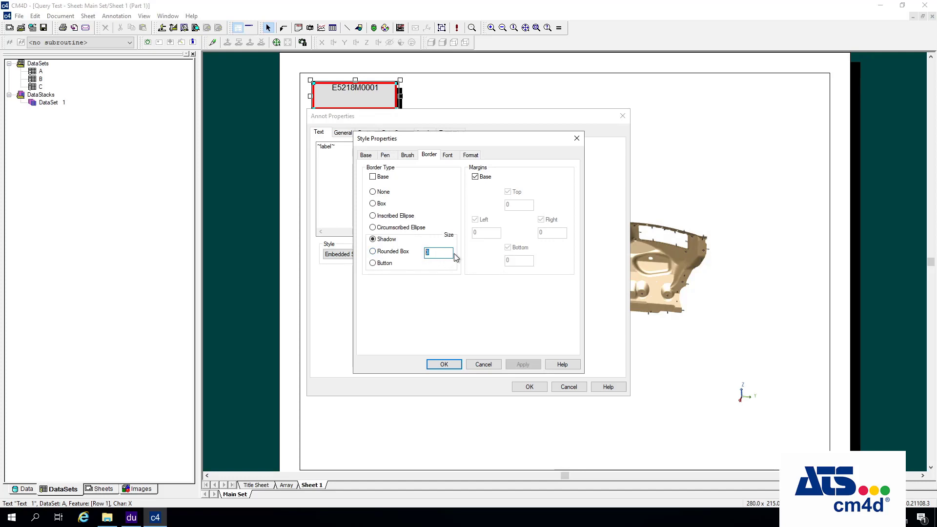
type("1")
left_click(444, 364)
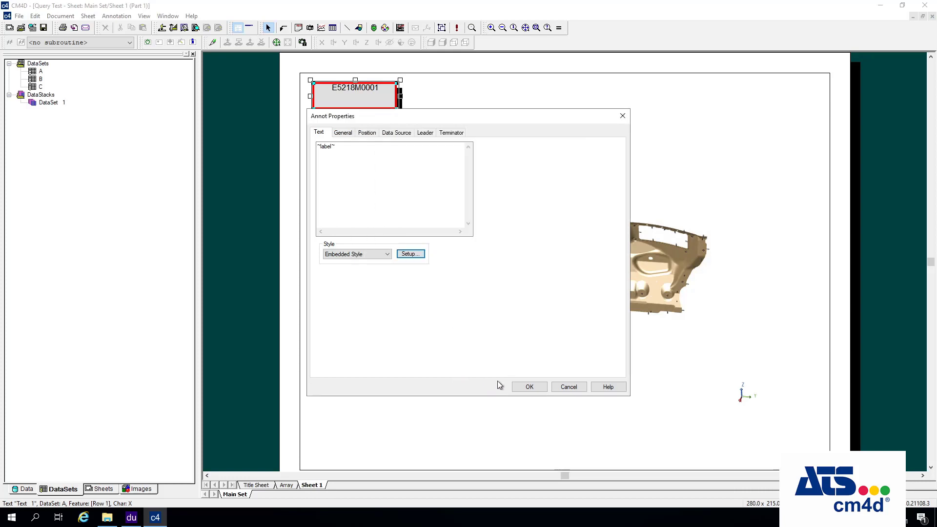
left_click(527, 387)
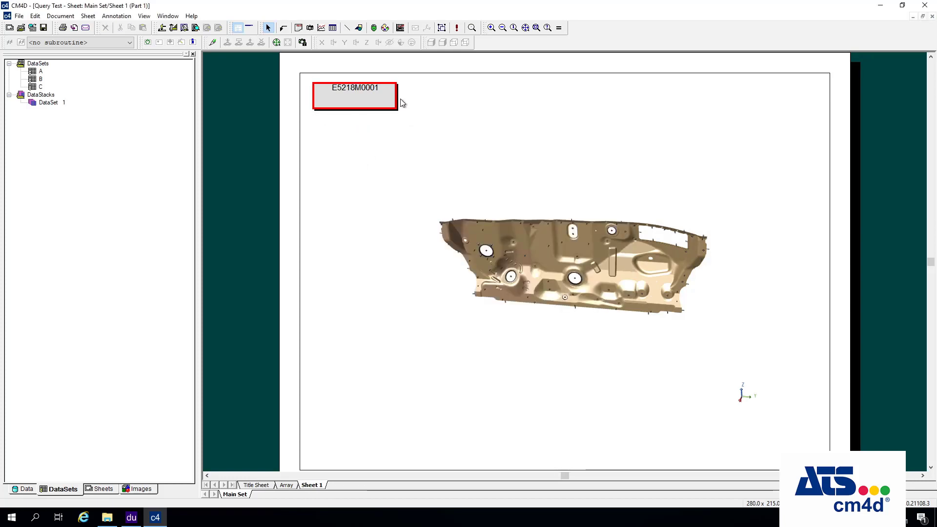
Detach the annotation's border margins from the base style, set the left and right margins to 1, and apply.
right_click(368, 93)
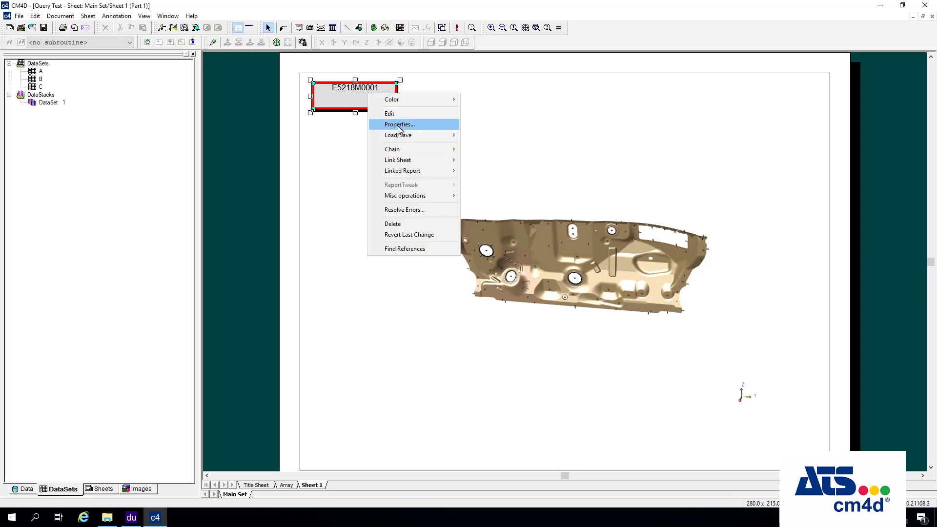
left_click(397, 126)
left_click(422, 257)
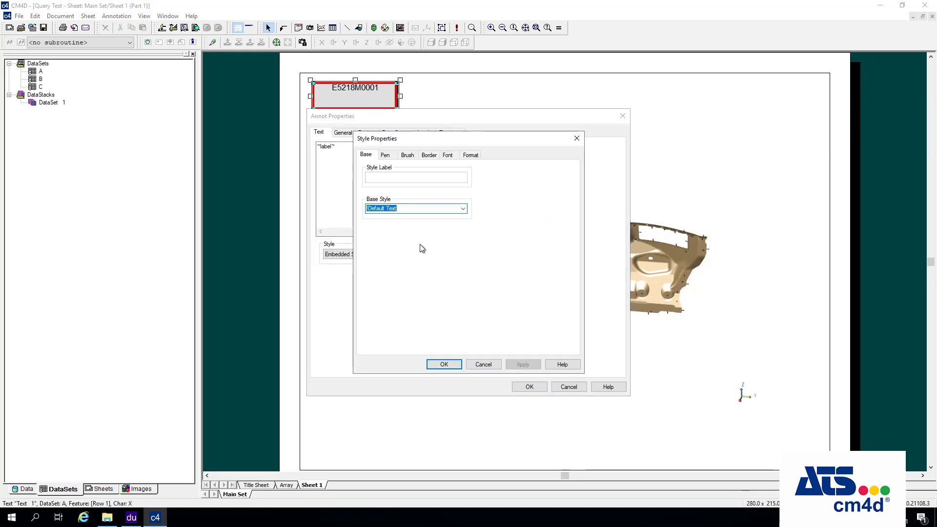
left_click(423, 155)
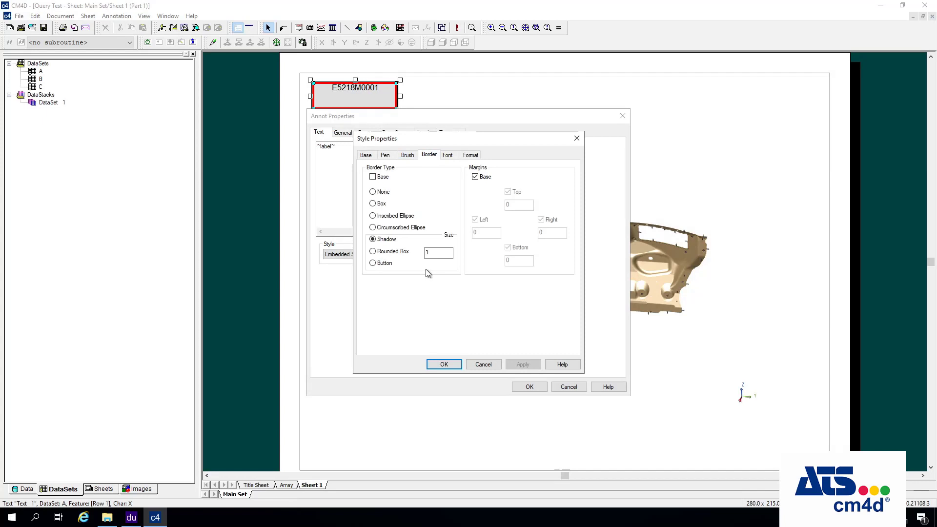
left_click(475, 177)
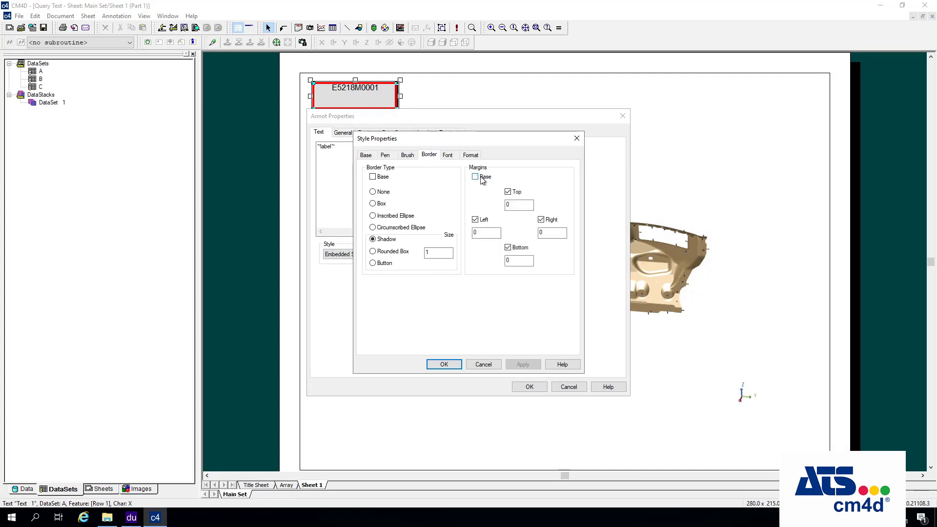
left_click(541, 220)
left_click(541, 219)
double_click(481, 233)
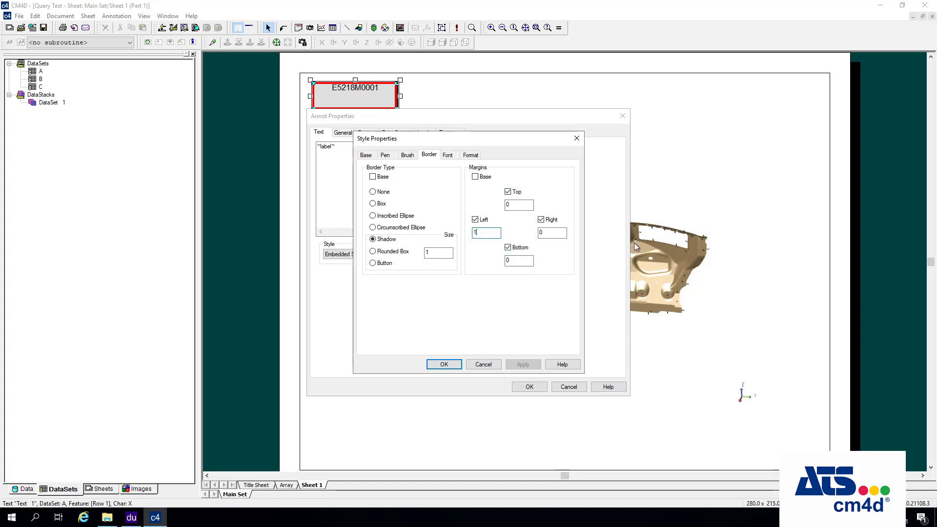
key("Tab")
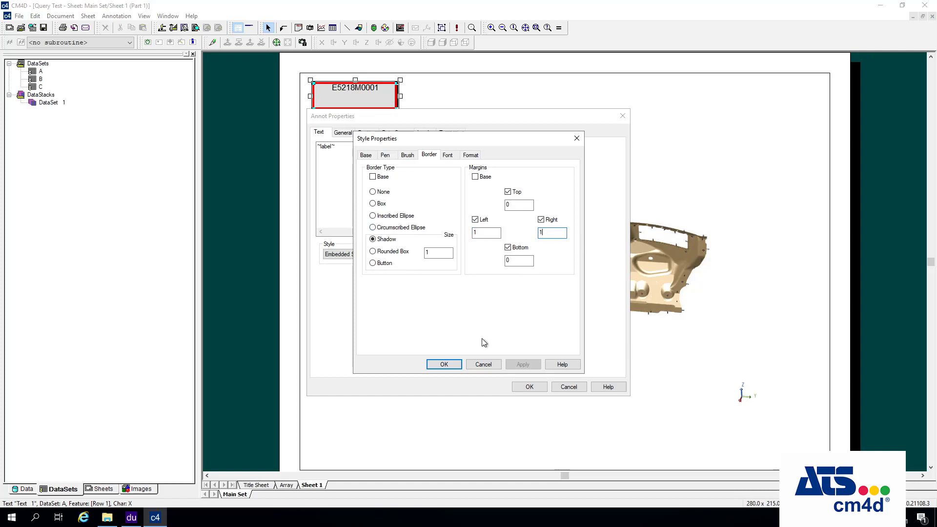
left_click(443, 364)
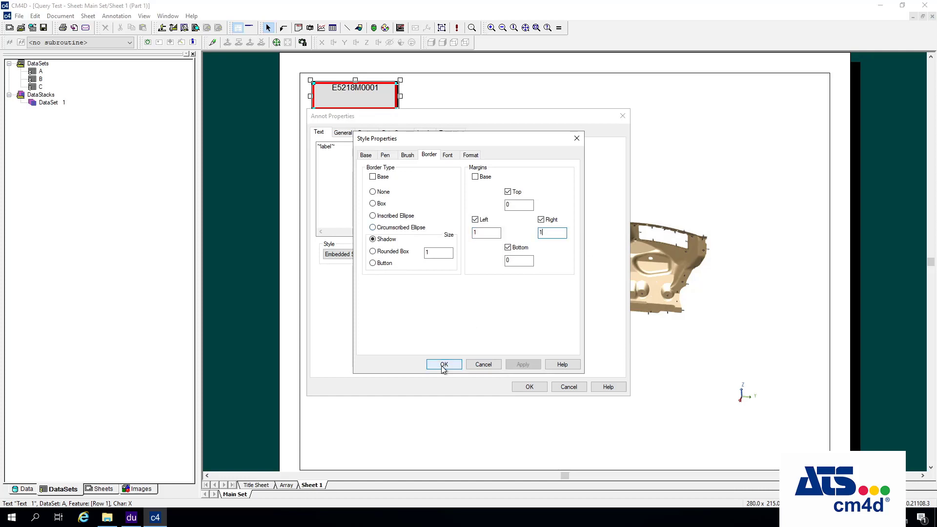
left_click(529, 387)
Set the annotation's top and bottom border margins to 1, keeping both enabled, and apply the embedded style.
right_click(340, 95)
left_click(377, 126)
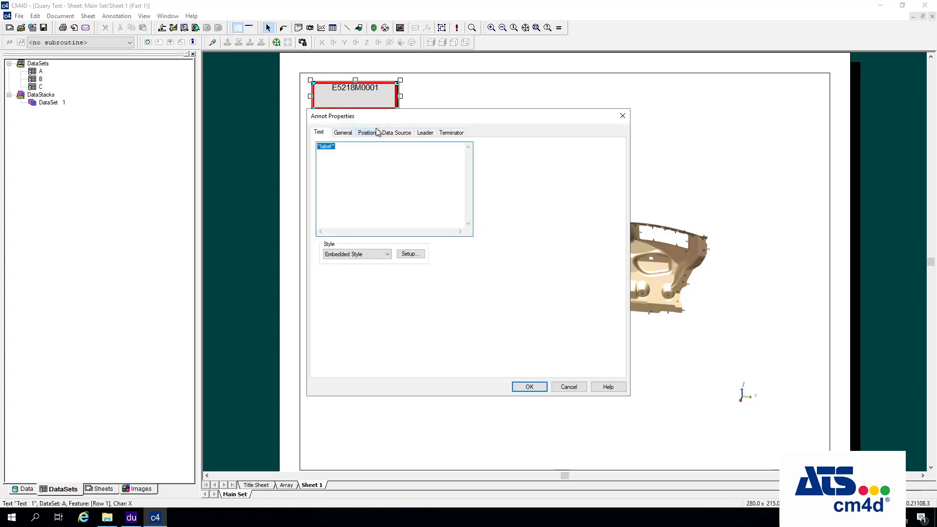
left_click(410, 253)
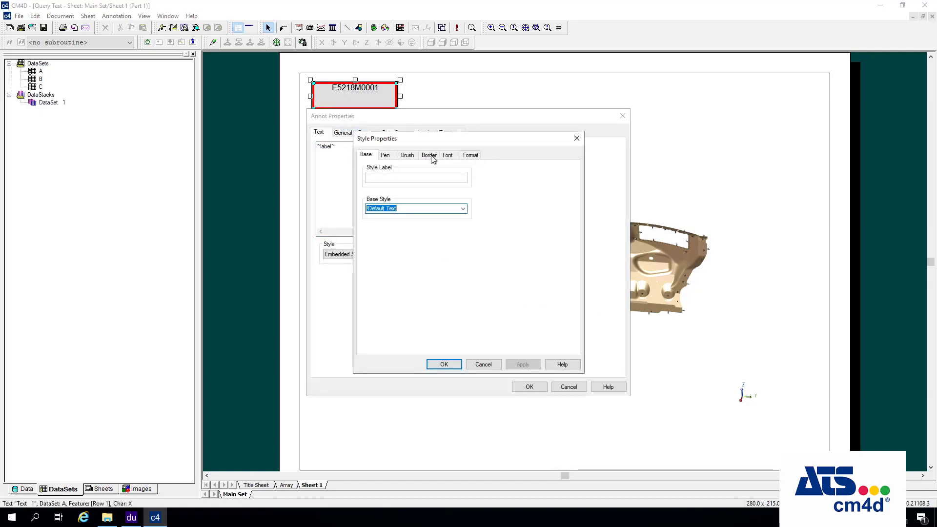
left_click(429, 155)
left_click(508, 248)
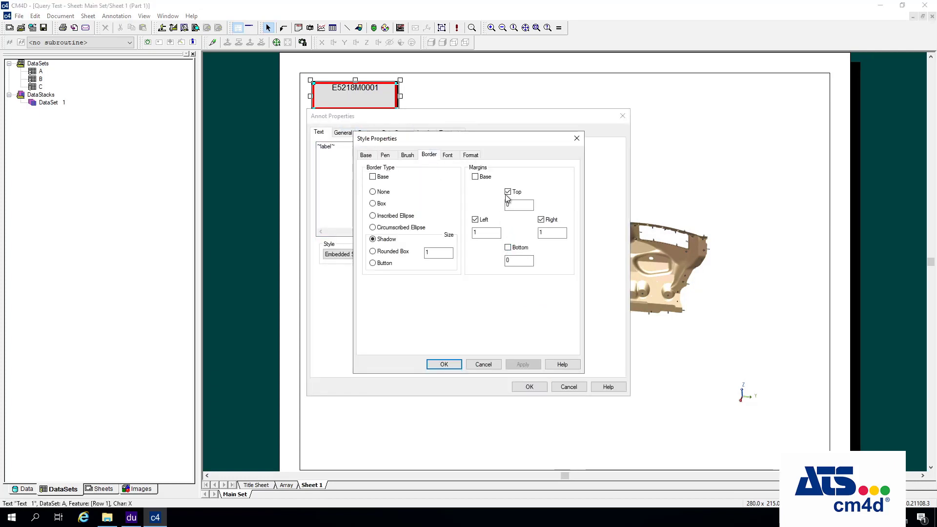
left_click(507, 191)
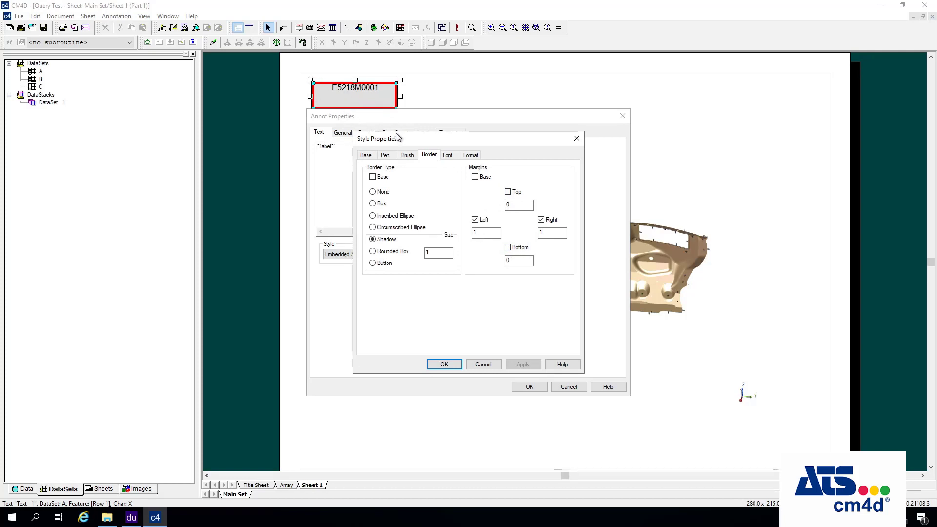
left_click(507, 191)
double_click(512, 205)
type("1")
left_click(508, 247)
double_click(512, 261)
type("1")
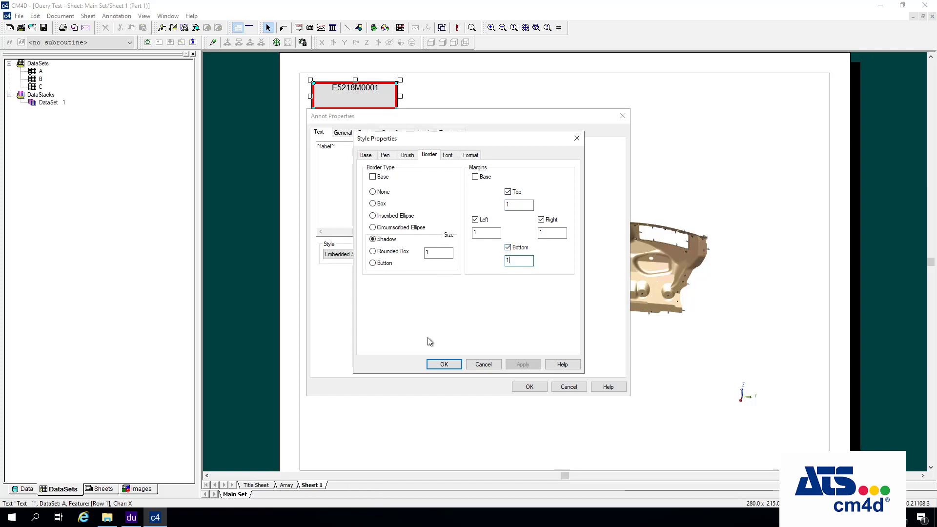
left_click(446, 367)
left_click(528, 387)
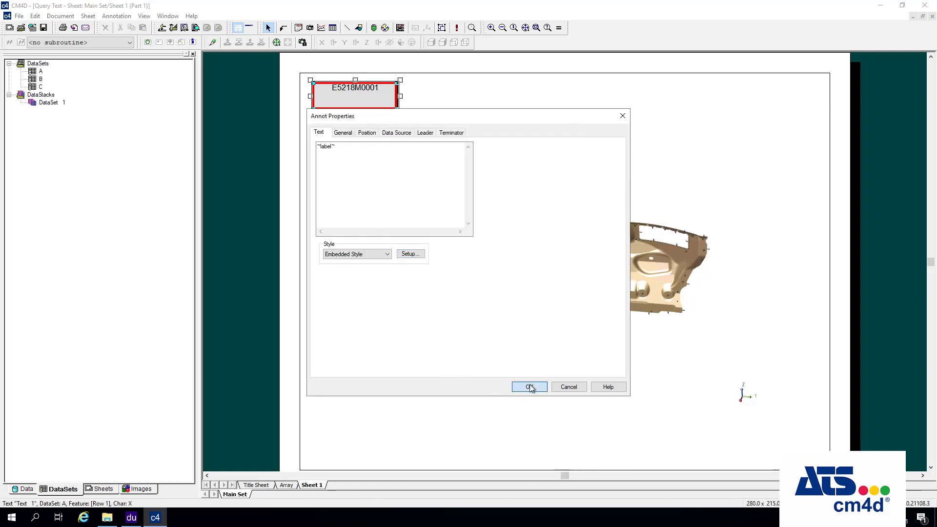
In the text annotation's embedded style, detach the font face name from the base style and choose Arial.
right_click(346, 94)
left_click(374, 126)
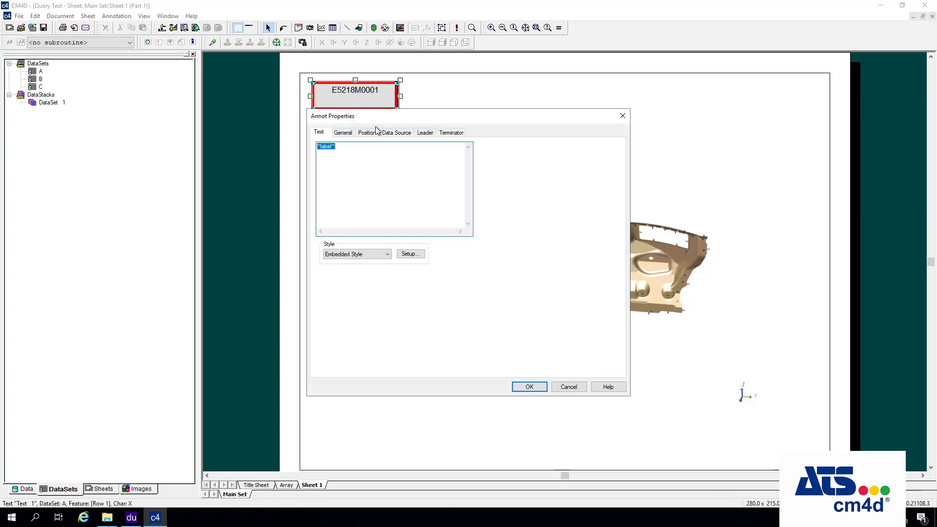
left_click(411, 255)
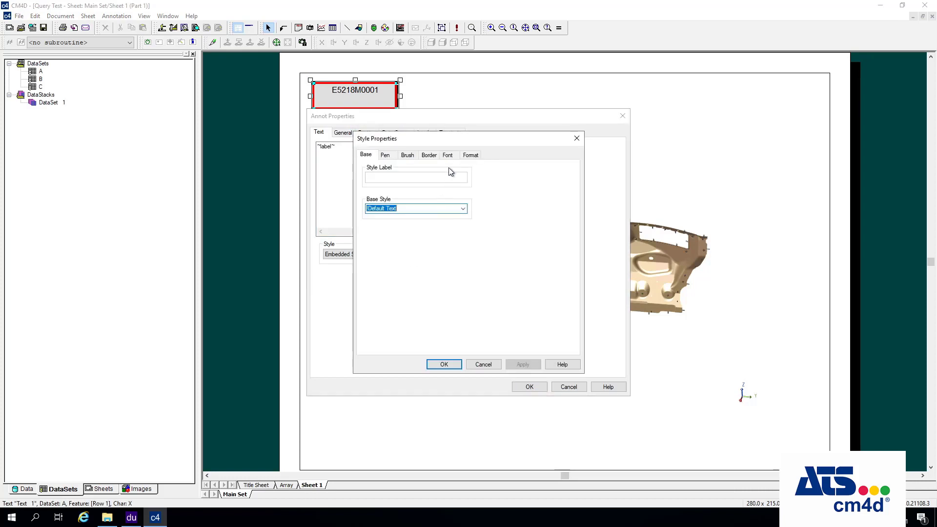
left_click(429, 155)
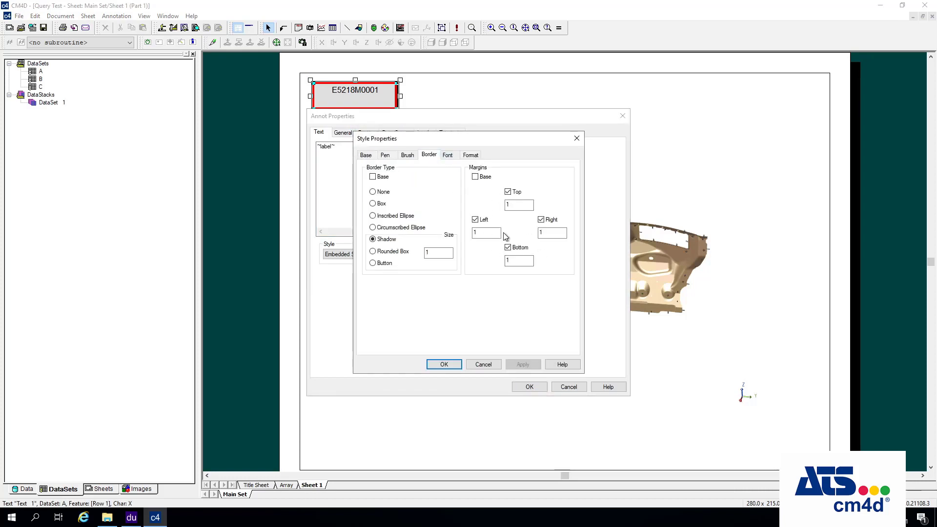
left_click(449, 155)
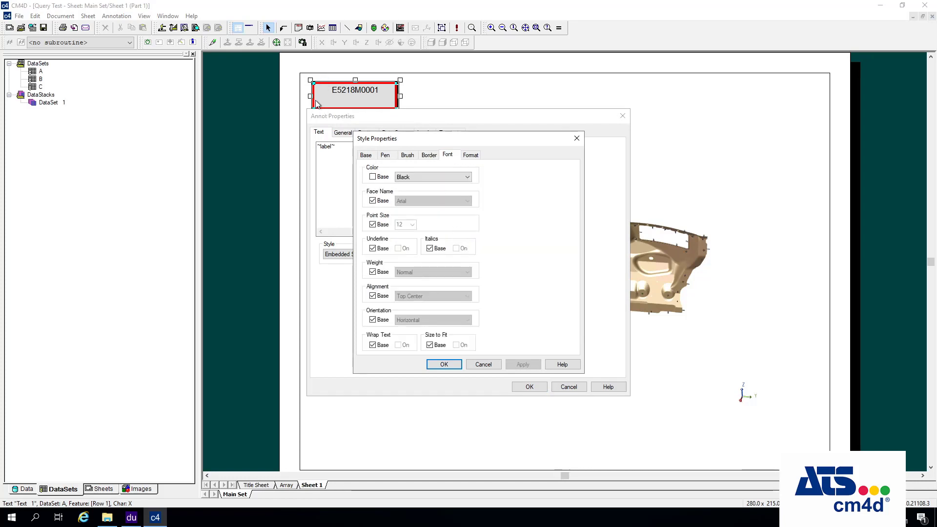
left_click(411, 178)
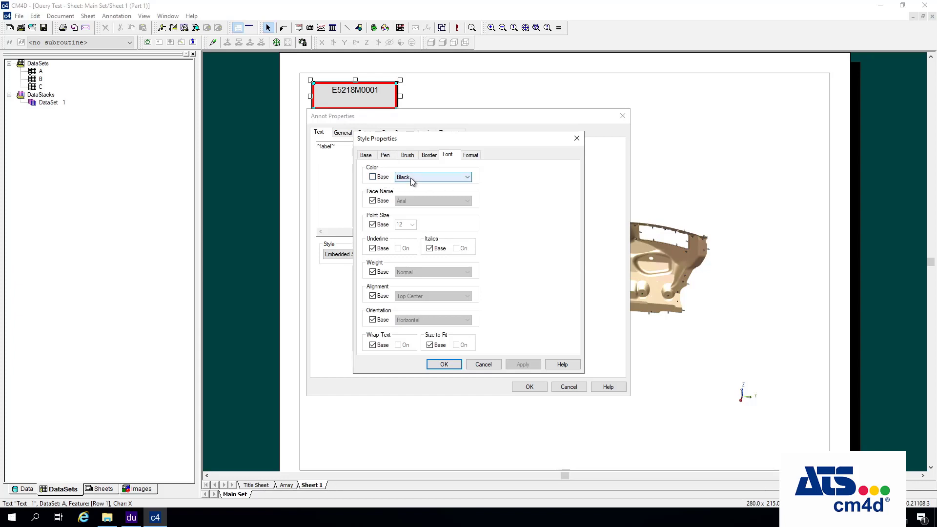
left_click(382, 201)
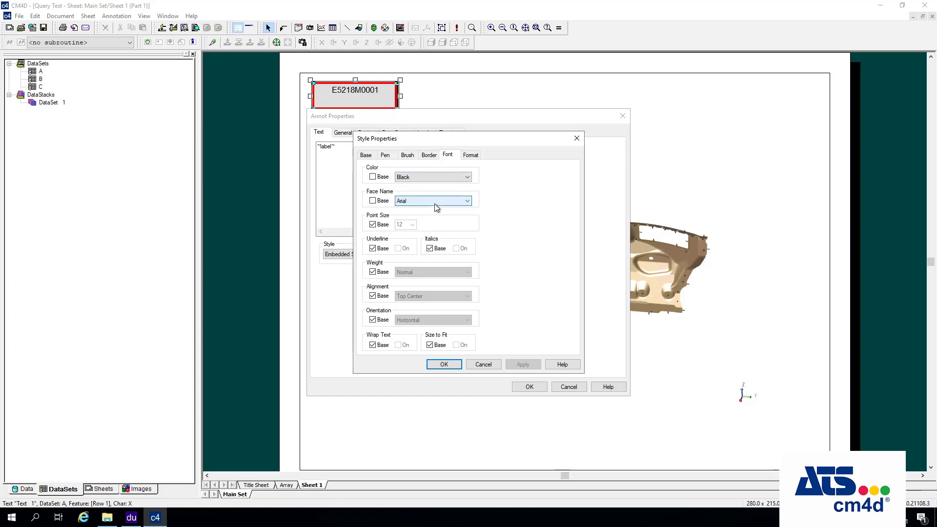
left_click(436, 201)
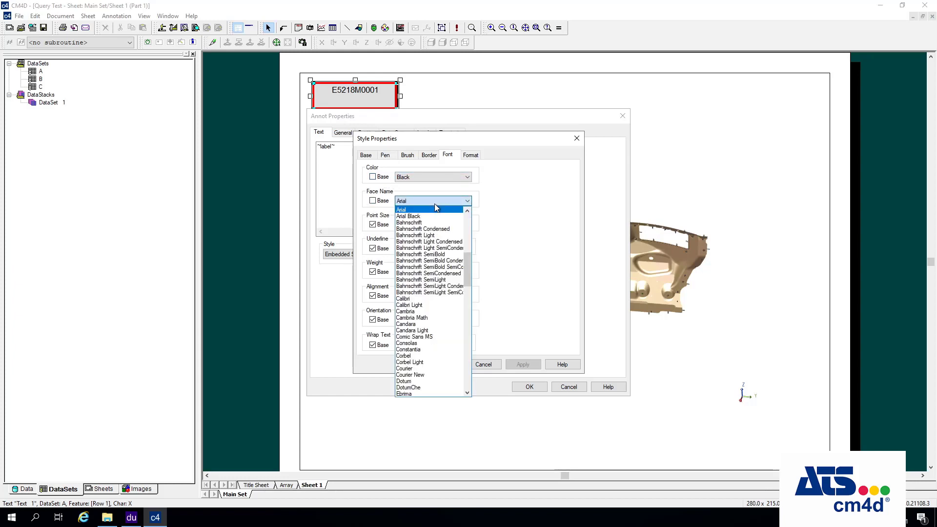
left_click(434, 210)
Detach the font point size from the base style and set it to 10.
left_click(373, 225)
left_click(399, 225)
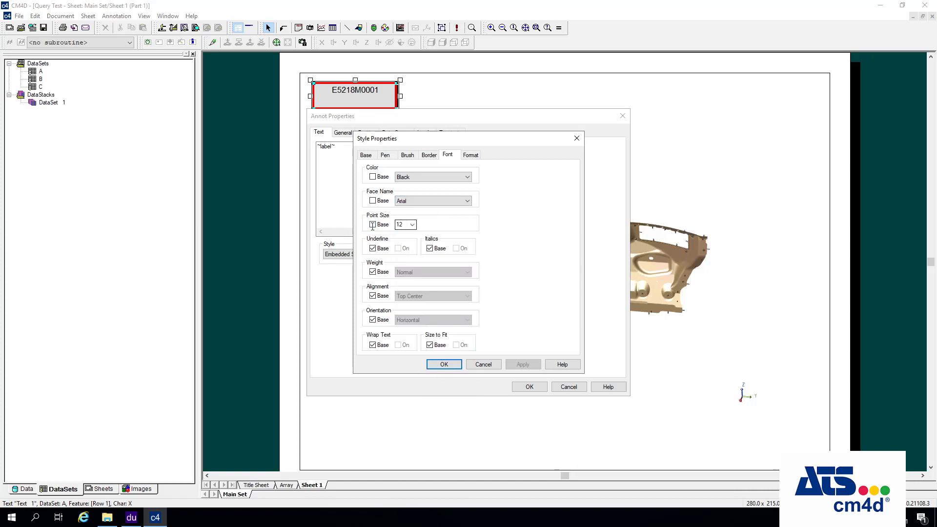
type("10")
Detach the font's underline and italics settings from the base style and turn both on.
left_click(382, 252)
left_click(403, 250)
left_click(438, 251)
left_click(457, 249)
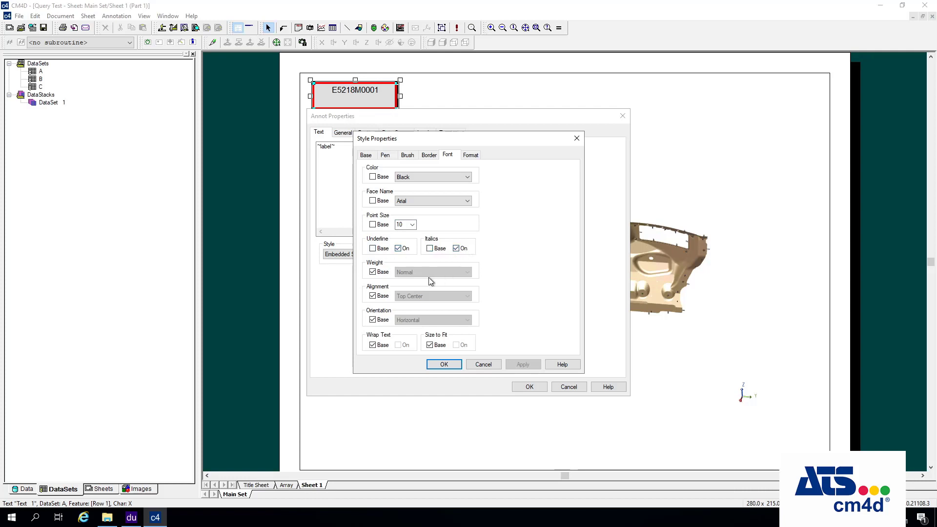
Detach the font weight from the base style and set it to Semi Bold.
left_click(372, 272)
left_click(448, 273)
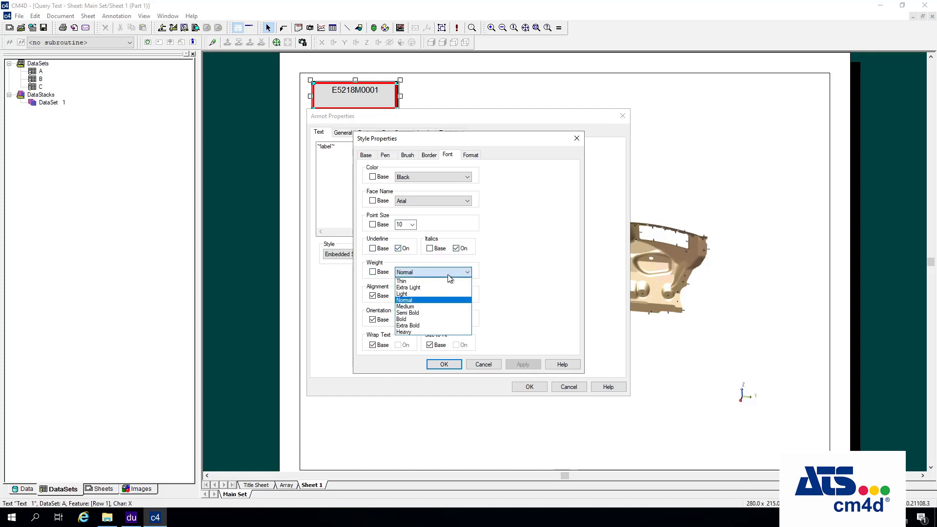
left_click(426, 315)
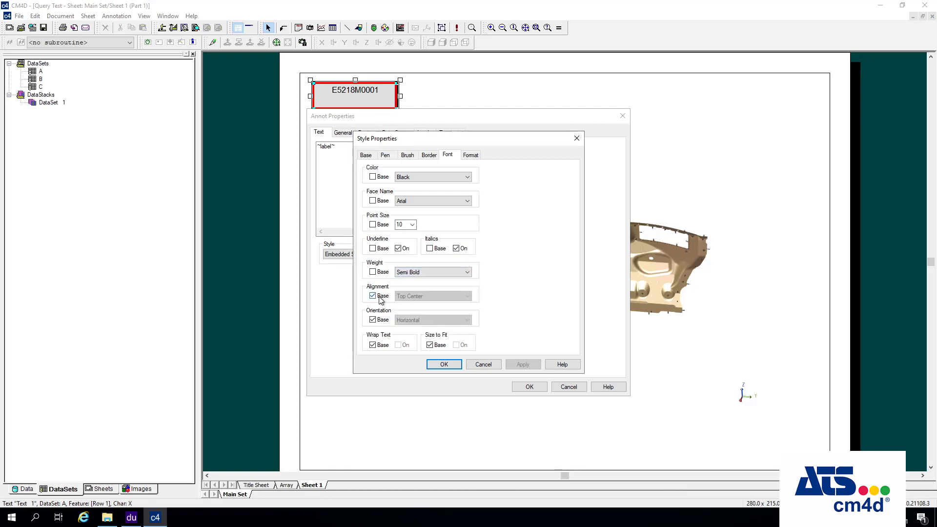
Detach the text alignment from the base style and open its list of alignment options.
left_click(373, 295)
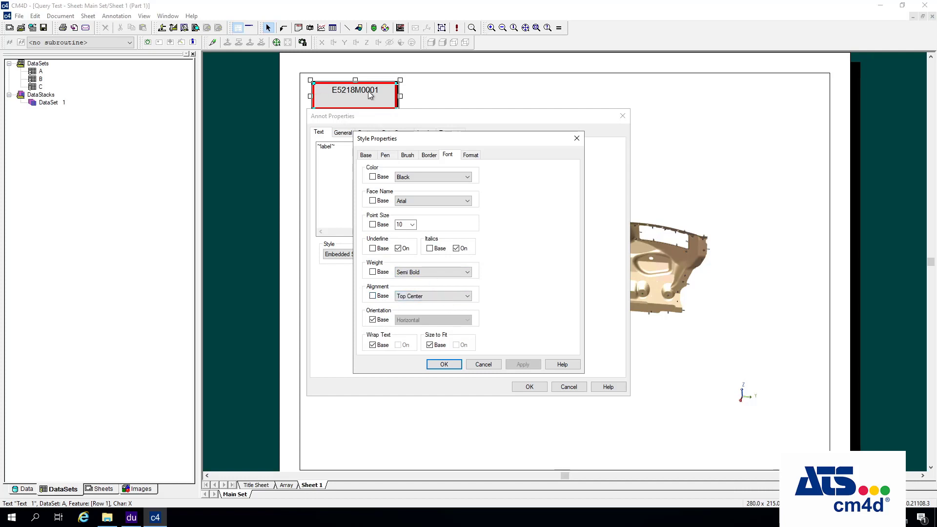
left_click(438, 296)
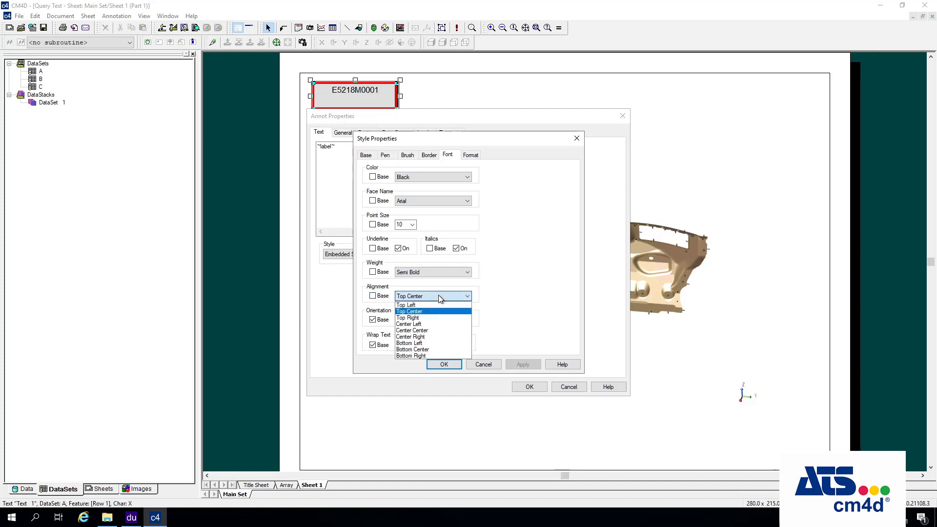
Set the text annotation's font alignment to Center Center, override its base orientation with Vertical Left, and apply the style.
left_click(425, 332)
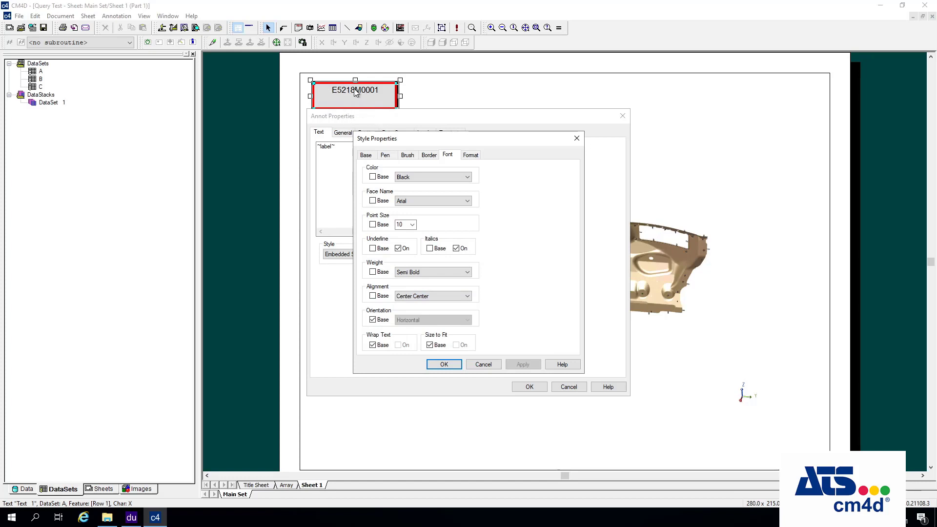
left_click(379, 322)
left_click(413, 321)
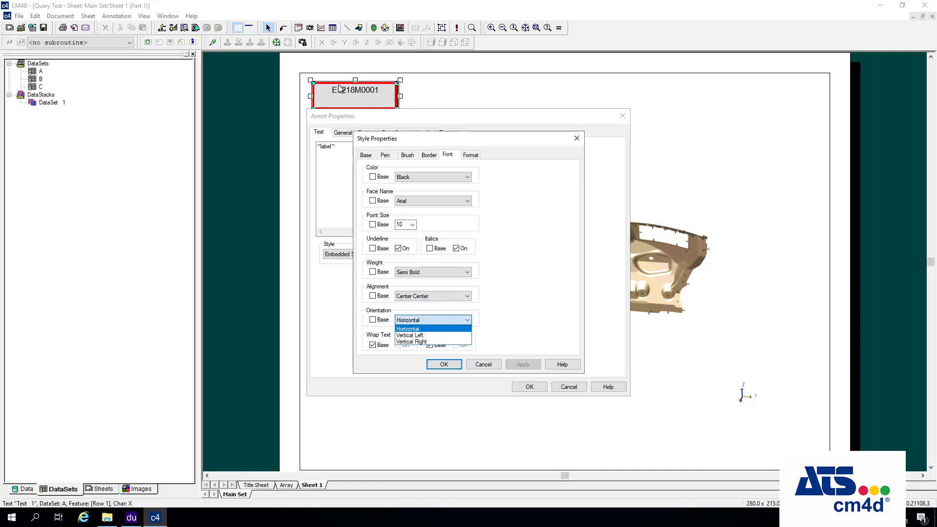
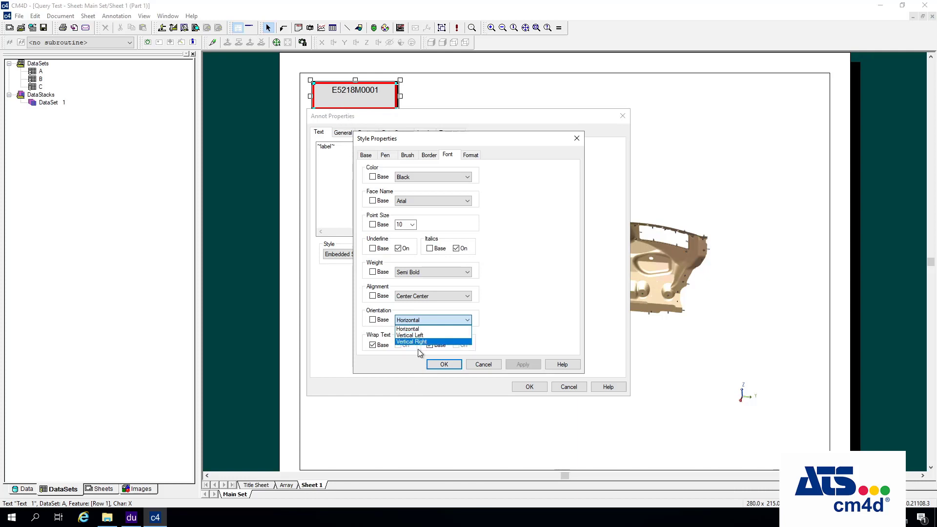
left_click(418, 330)
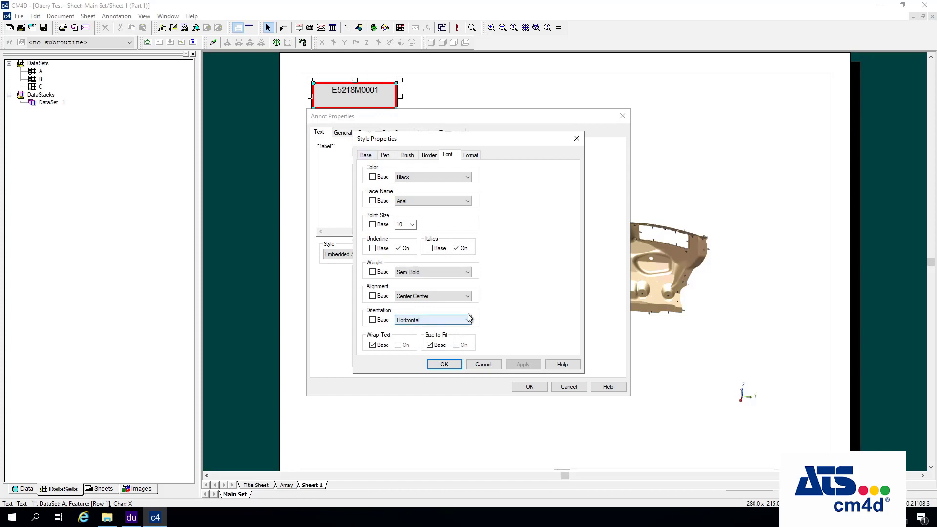
left_click(425, 320)
left_click(427, 332)
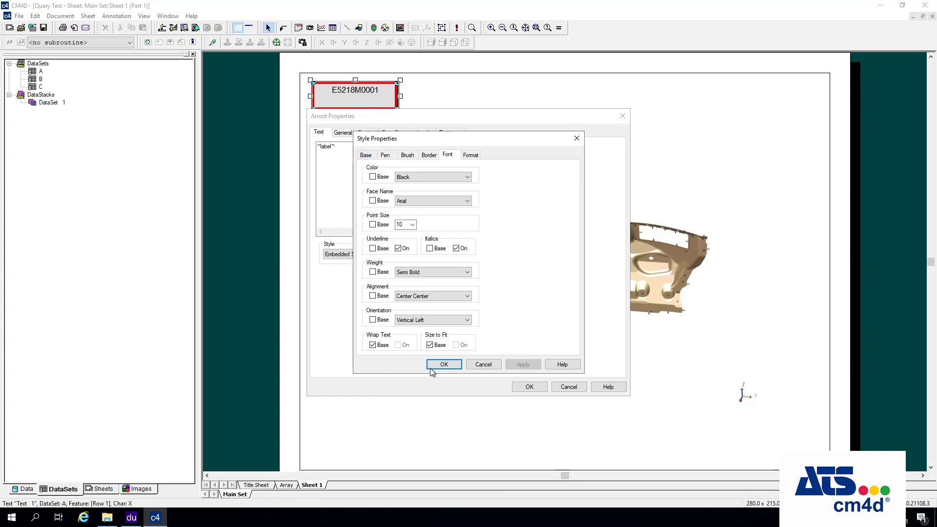
left_click(444, 365)
left_click(529, 387)
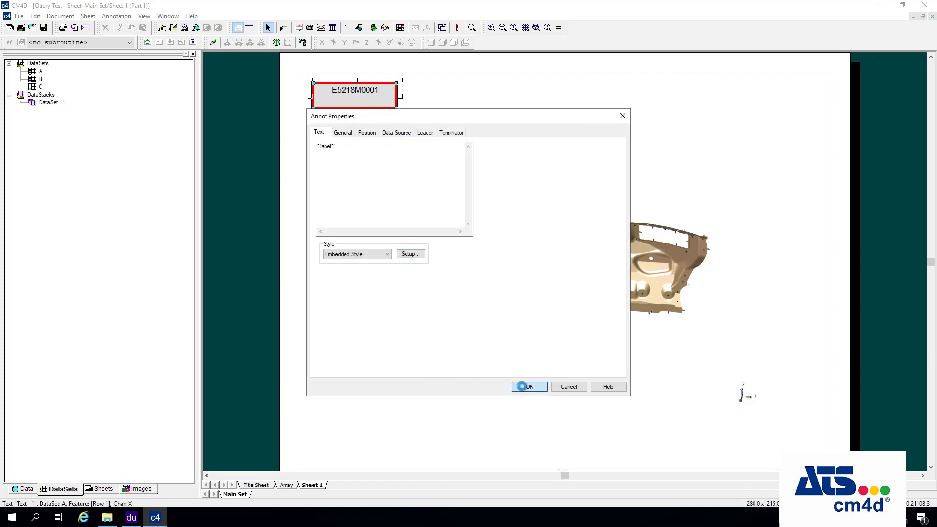
Resize the annotation box into a tall, narrow shape that fits closely around its vertical label text.
left_click_drag(356, 113, 356, 170)
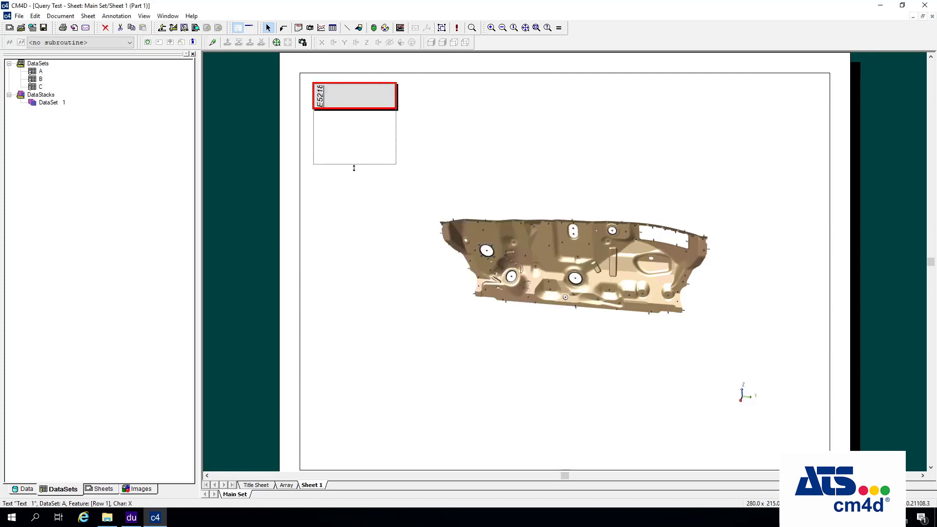
mouse_move(400, 124)
left_mouse_down()
mouse_move(325, 133)
mouse_move(337, 141)
left_mouse_up()
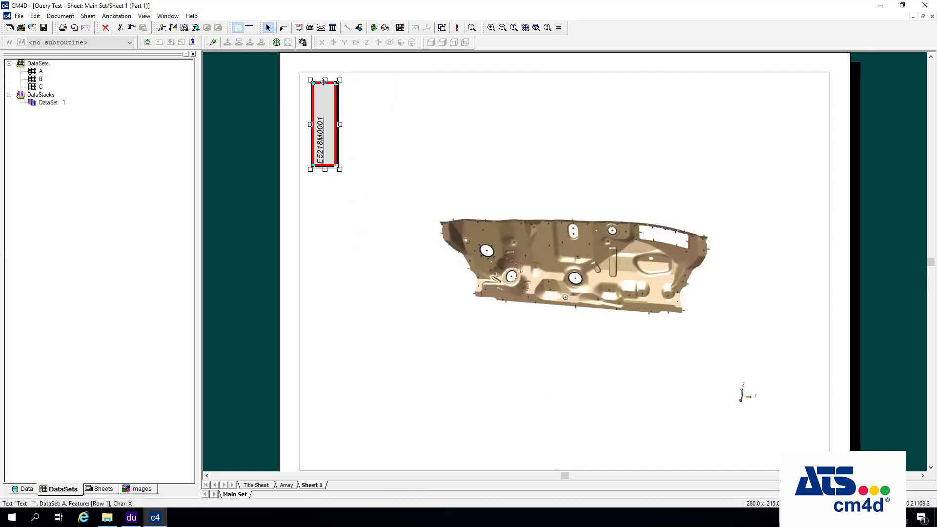
left_click_drag(325, 79, 326, 109)
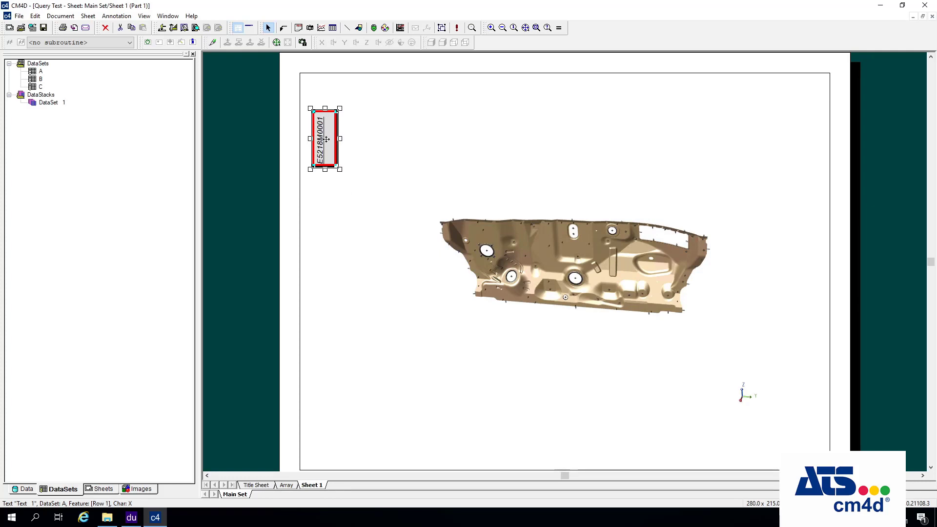
Set the annotation's font orientation to Horizontal and override the base Wrap Text setting with wrapping off.
right_click(327, 138)
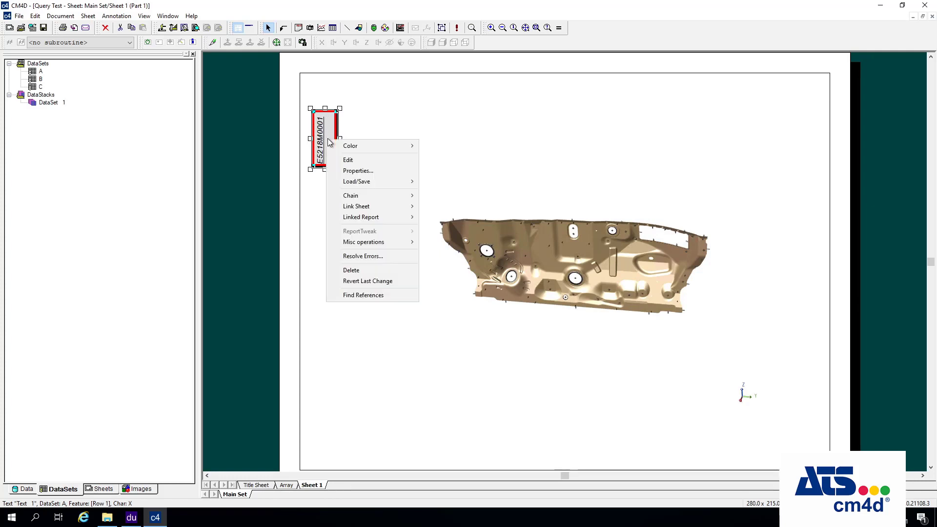
left_click(366, 170)
left_click(410, 254)
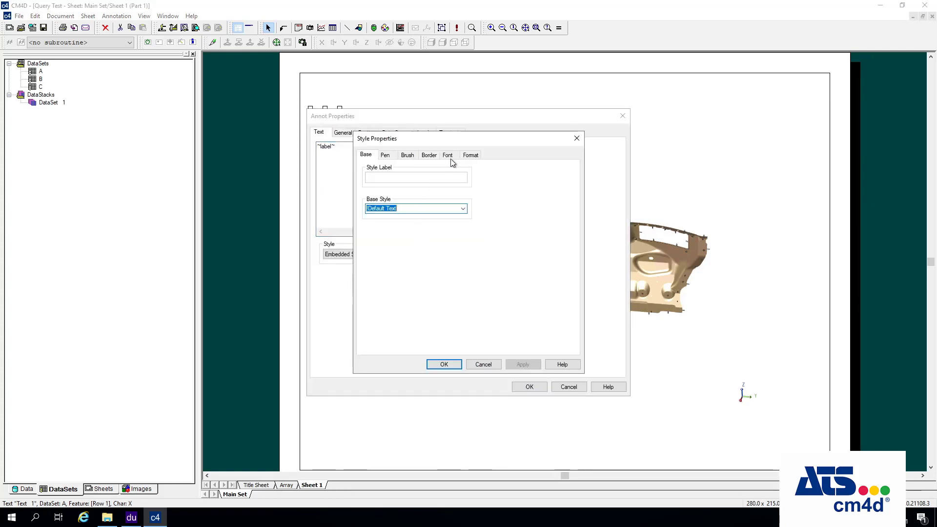
left_click(448, 155)
left_click(399, 322)
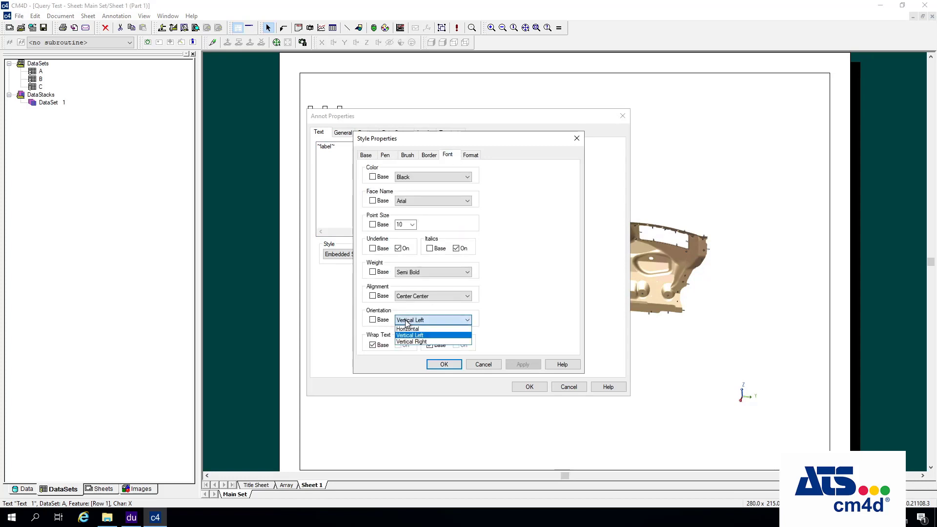
left_click(410, 334)
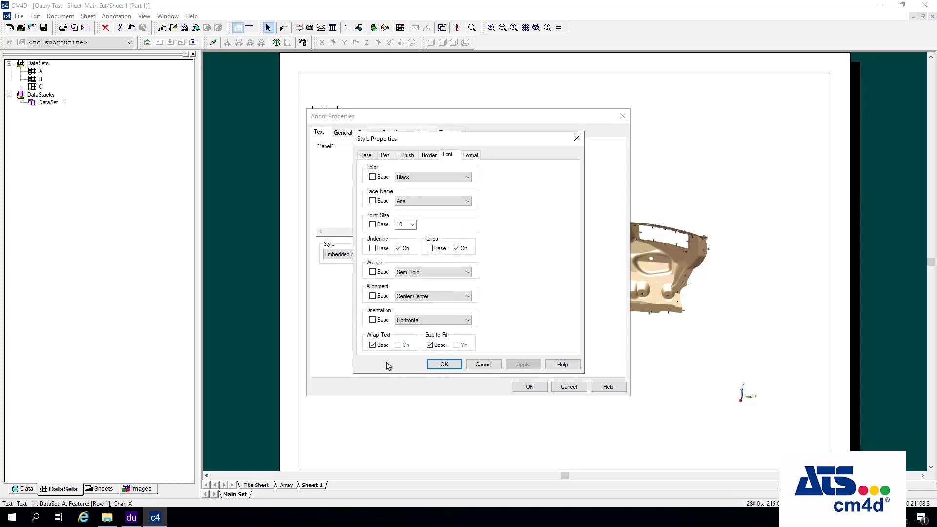
left_click(371, 345)
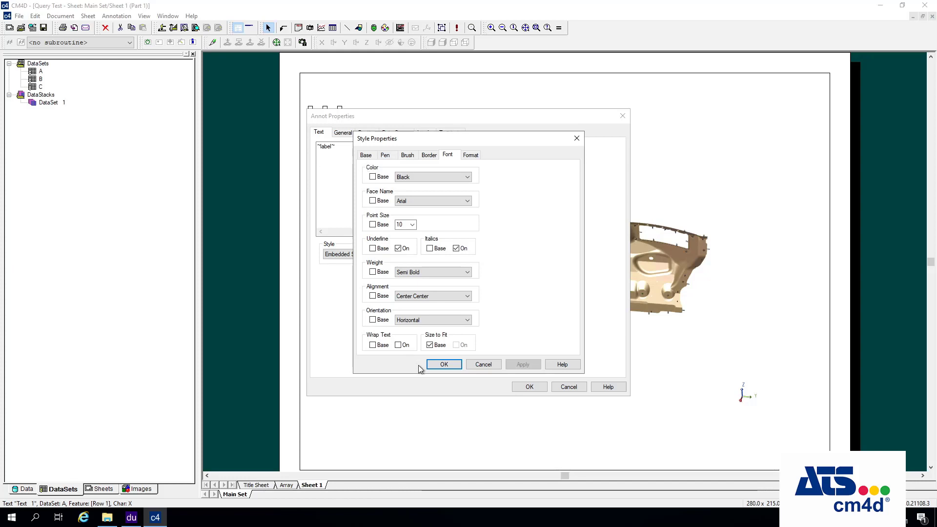
left_click(453, 368)
left_click(529, 386)
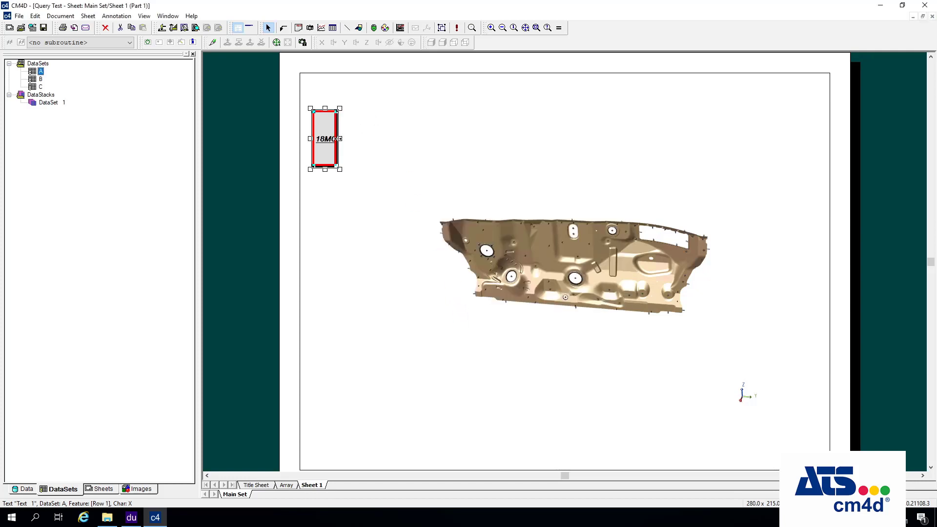
Widen the annotation box, move it into the sheet's upper-left corner, and append "wrapping text" after its label code.
left_click_drag(340, 139, 408, 138)
left_click_drag(343, 138, 336, 110)
right_click(408, 101)
left_click(425, 138)
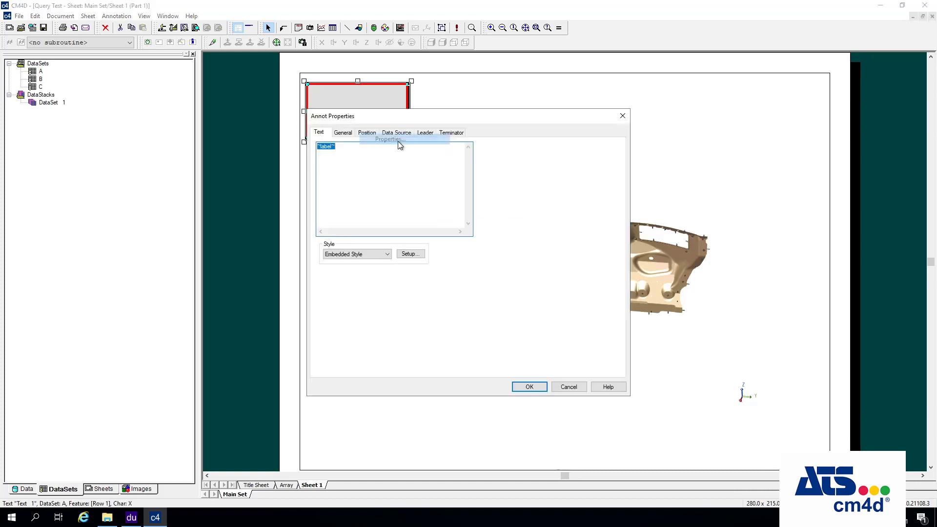
left_click(375, 156)
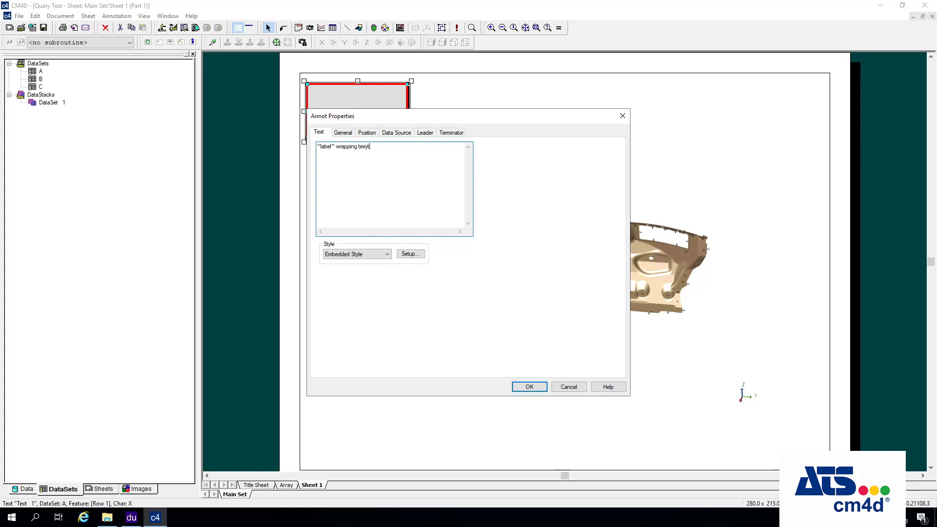
type("wrapping texy")
key("BackSpace")
type("t")
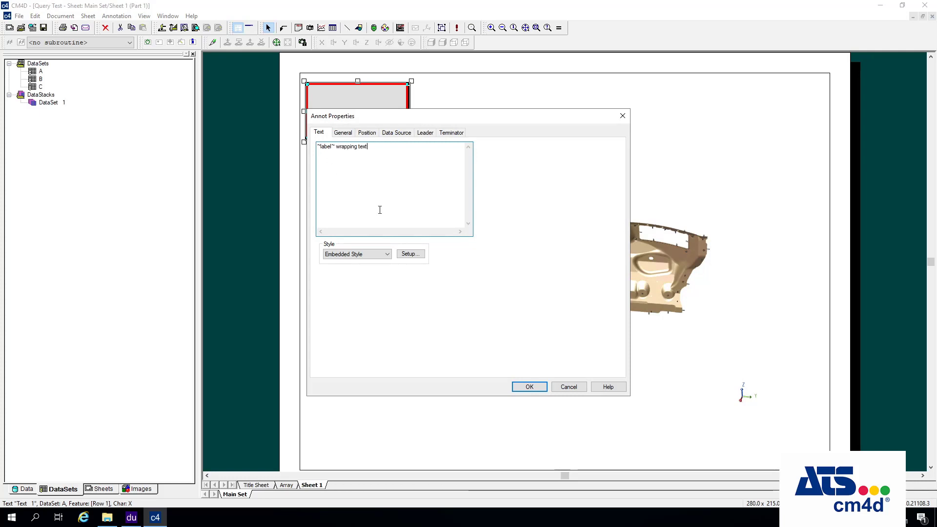
left_click(531, 388)
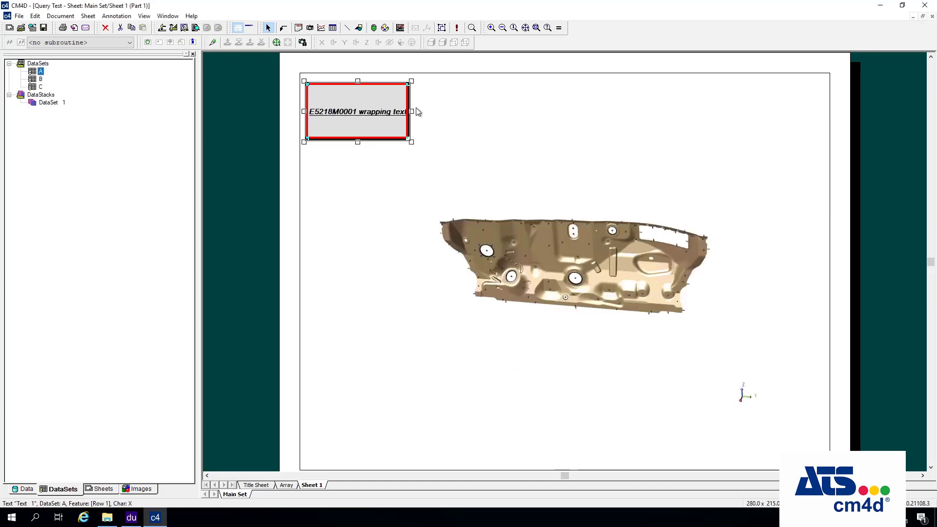
Turn on Wrap Text in the font style of the annotation and apply it.
right_click(359, 117)
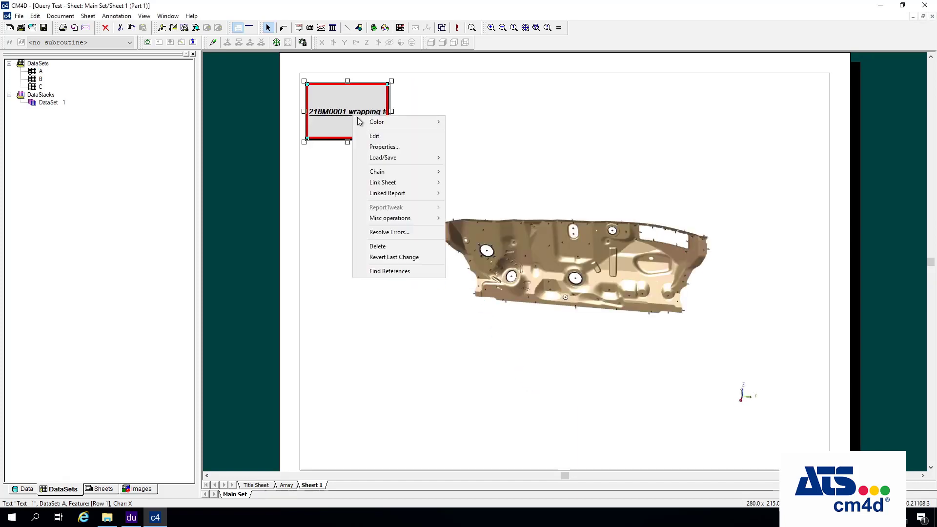
left_click(386, 147)
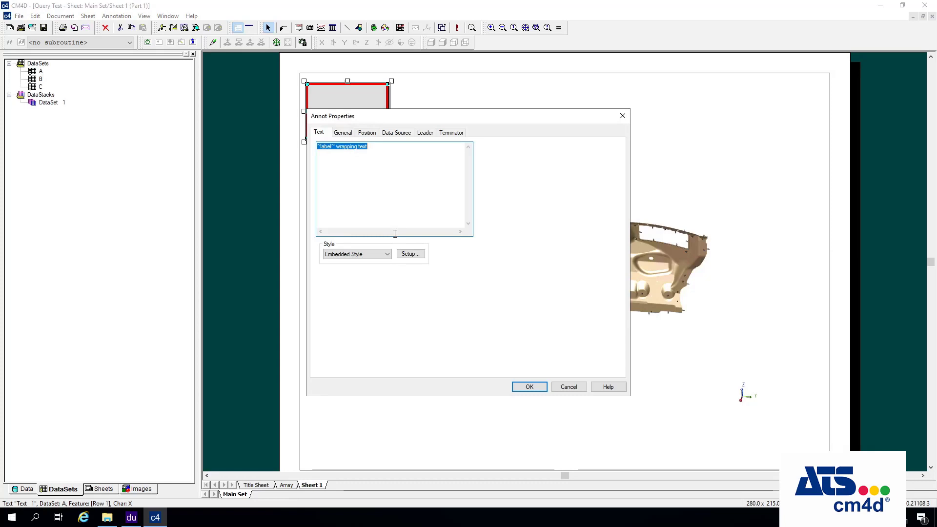
left_click(420, 254)
left_click(447, 155)
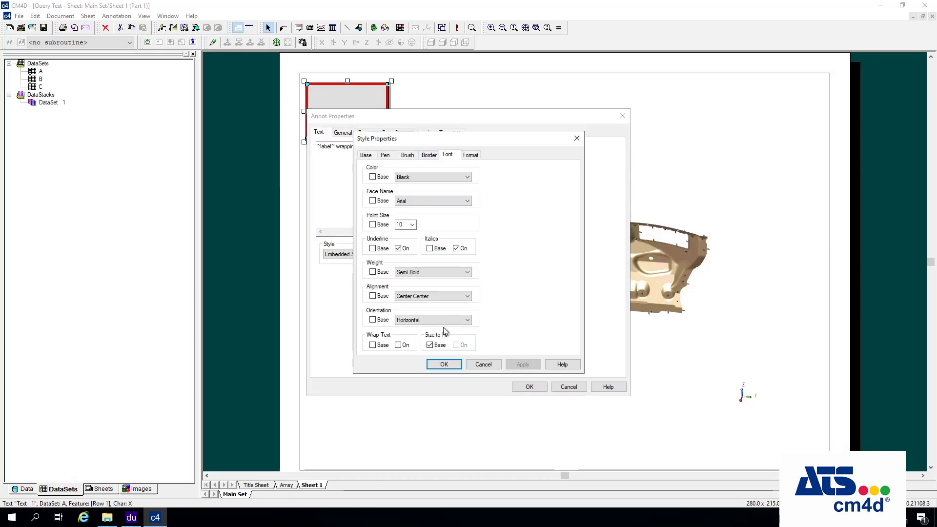
left_click(398, 345)
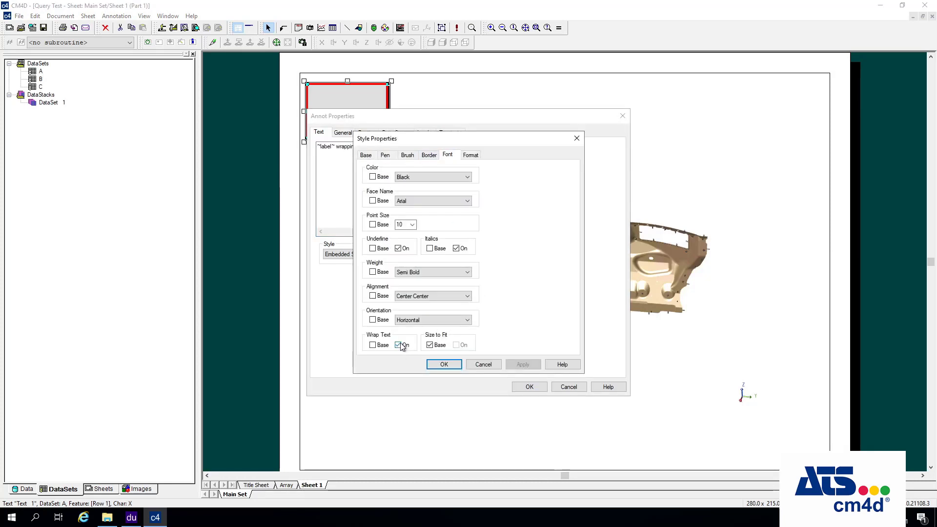
left_click(445, 364)
left_click(527, 387)
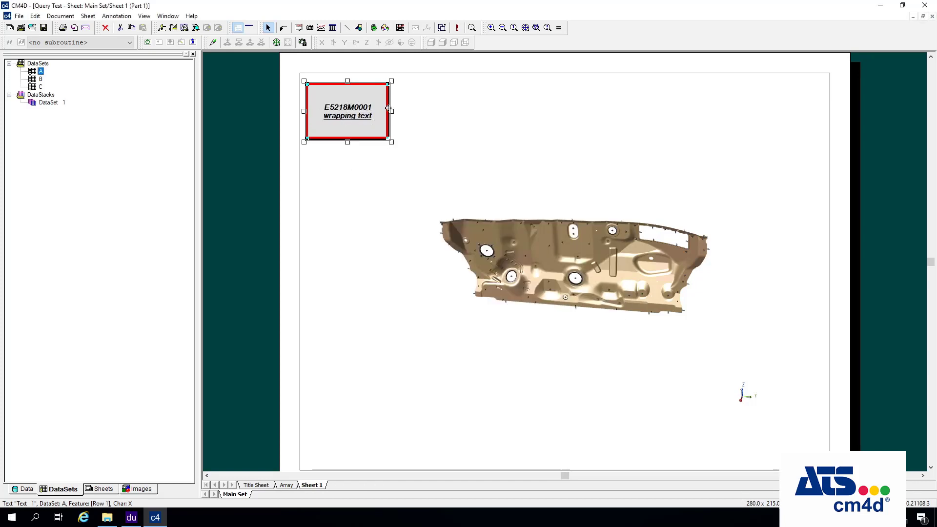
Return the annotation's Wrap Text setting to the base style and override Size to Fit so that it is on.
right_click(360, 122)
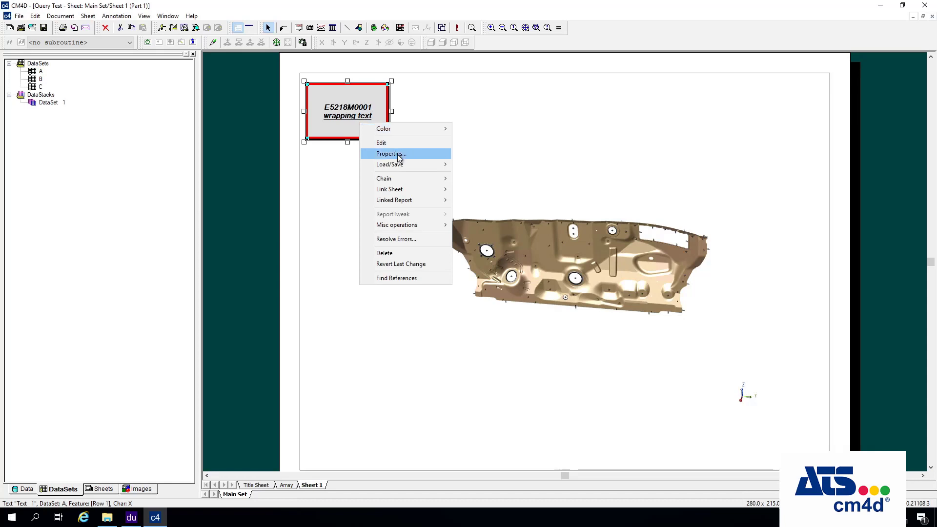
left_click(387, 153)
left_click(418, 257)
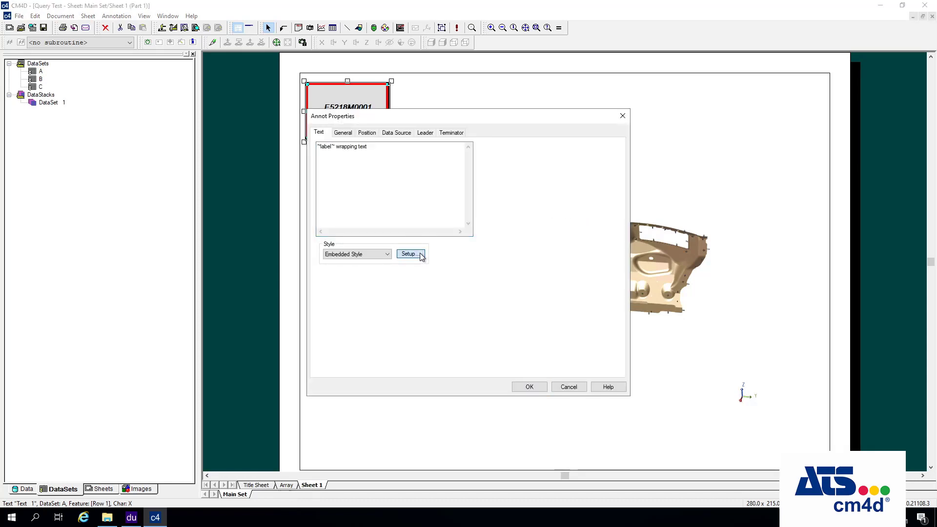
left_click(450, 155)
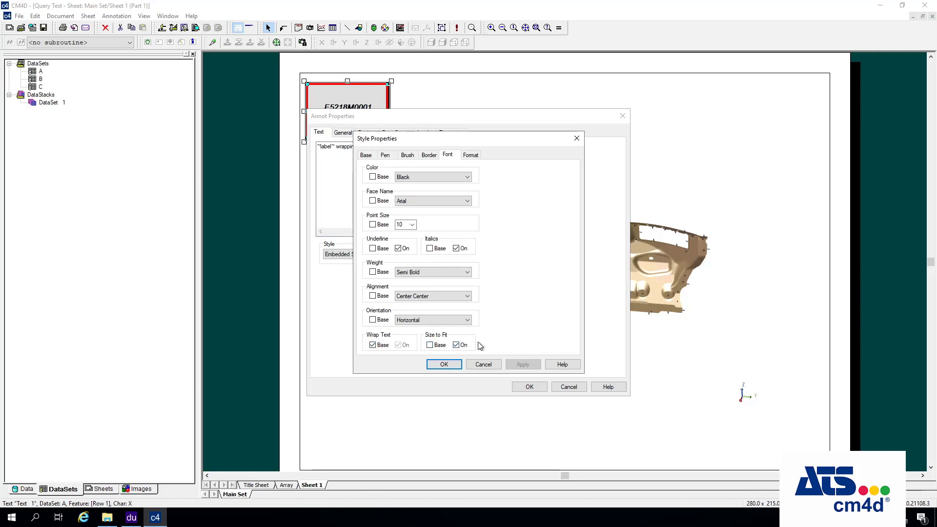
left_click(443, 364)
left_click(529, 386)
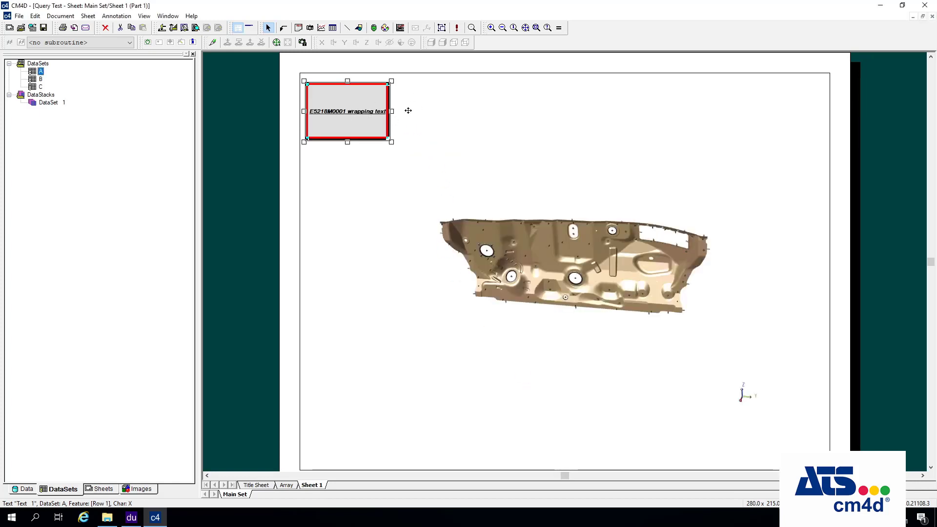
Return the Size to Fit setting in the annotation's font style to the base style.
right_click(367, 85)
left_click(393, 118)
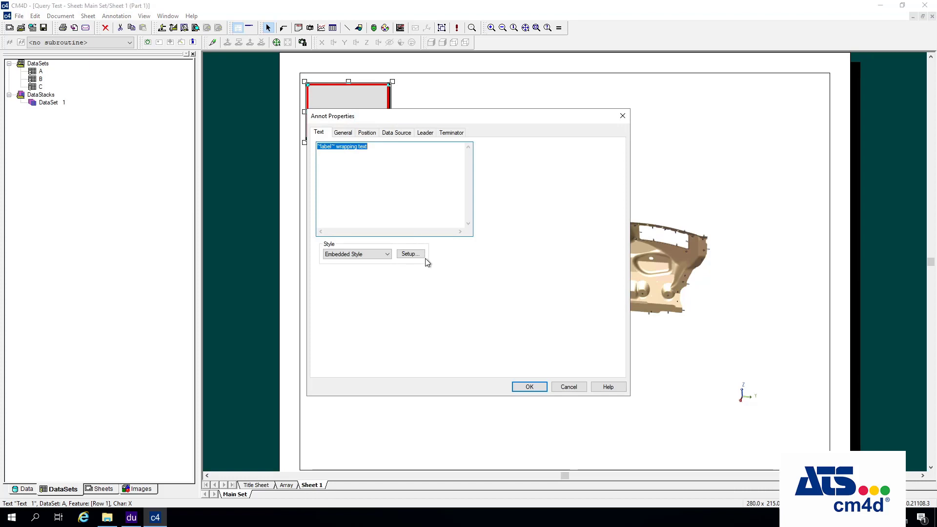
left_click(418, 254)
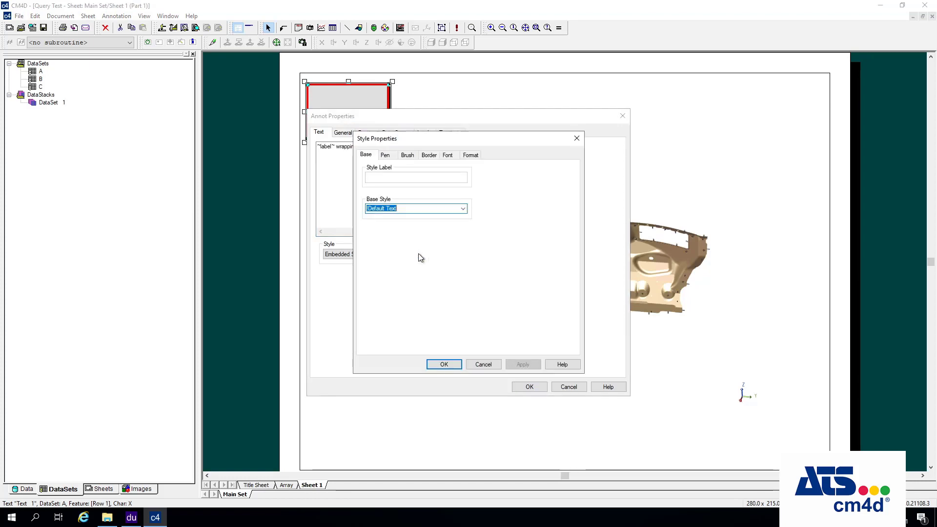
left_click(448, 156)
left_click(428, 344)
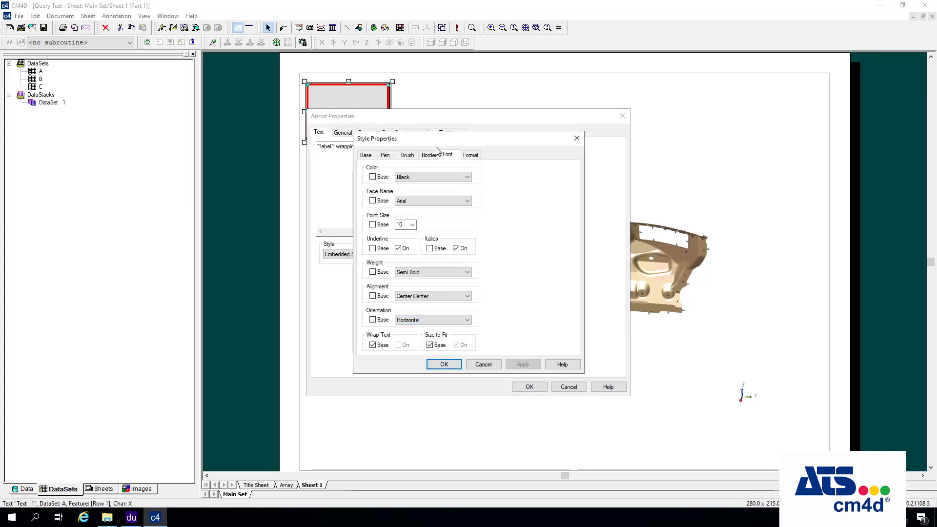
Override the base number format in the annotation's style with spaces as the lead character and a field width of 8, and apply it.
left_click(471, 156)
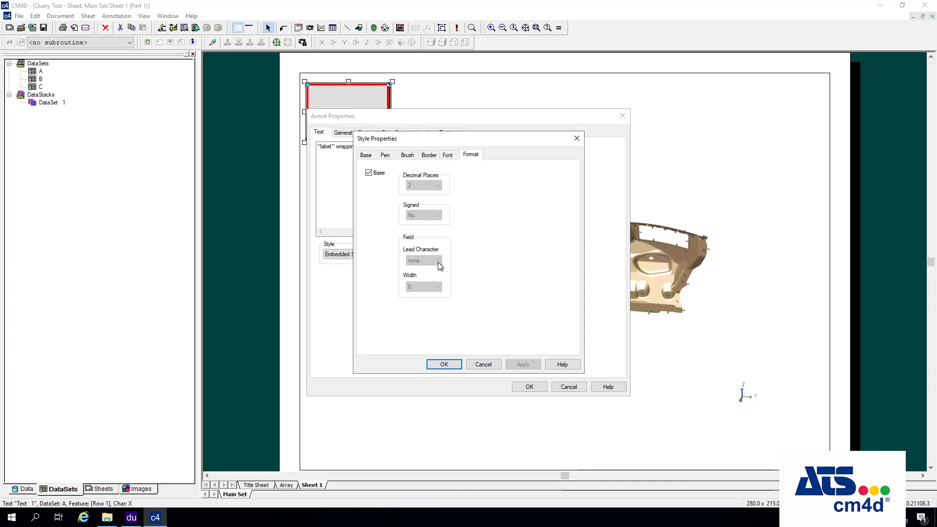
left_click(384, 174)
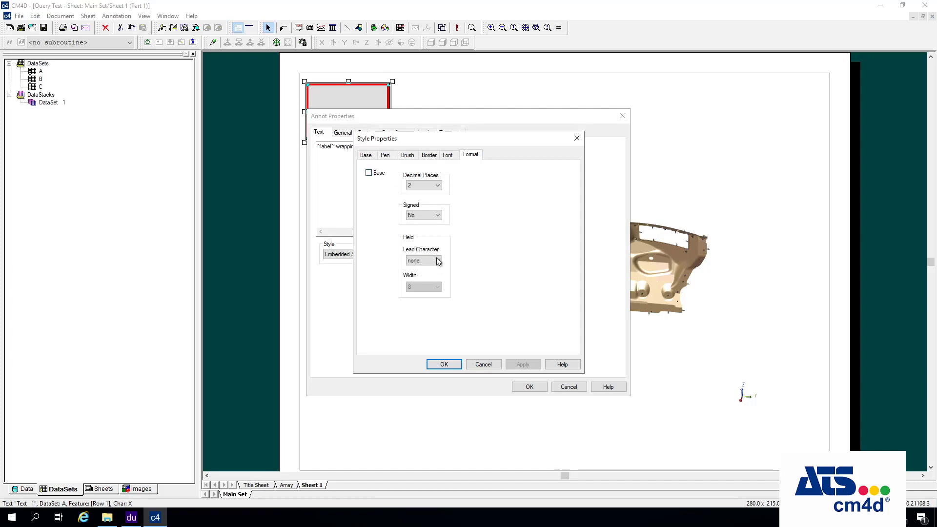
left_click(437, 261)
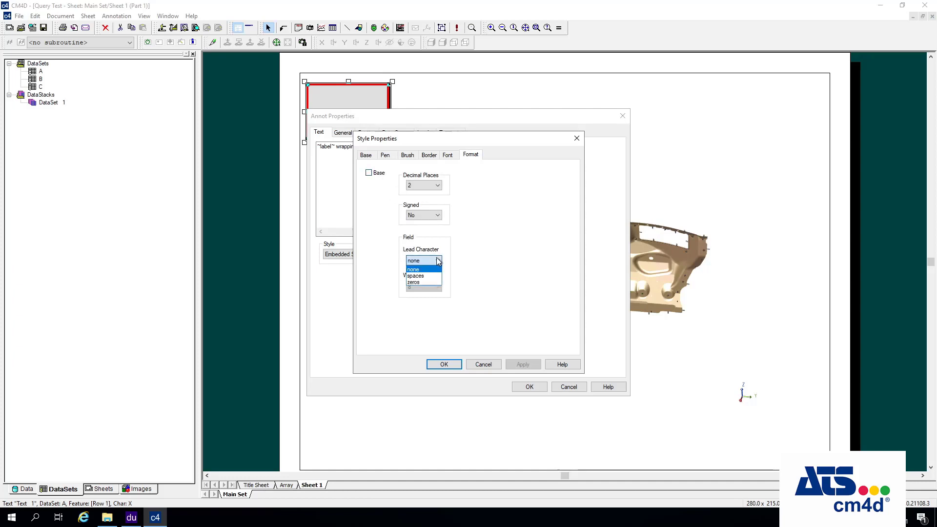
left_click(426, 287)
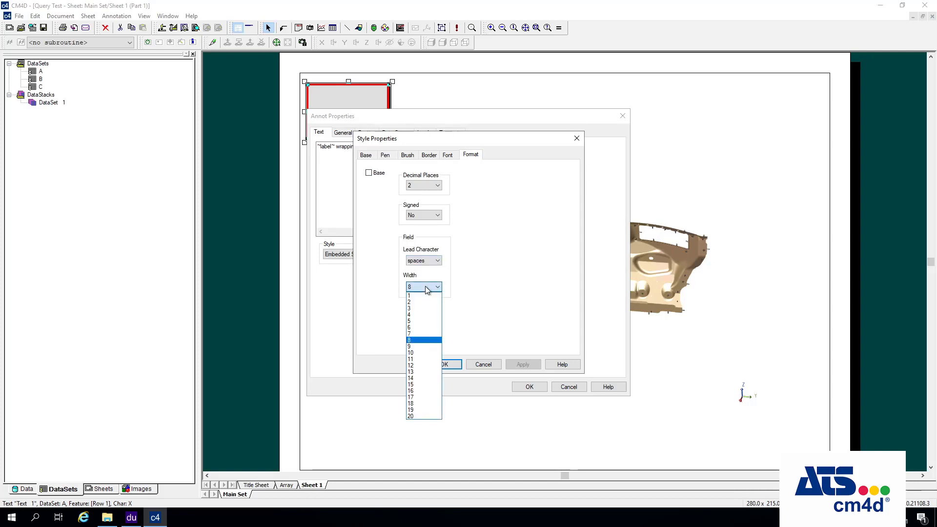
left_click(425, 285)
left_click(444, 366)
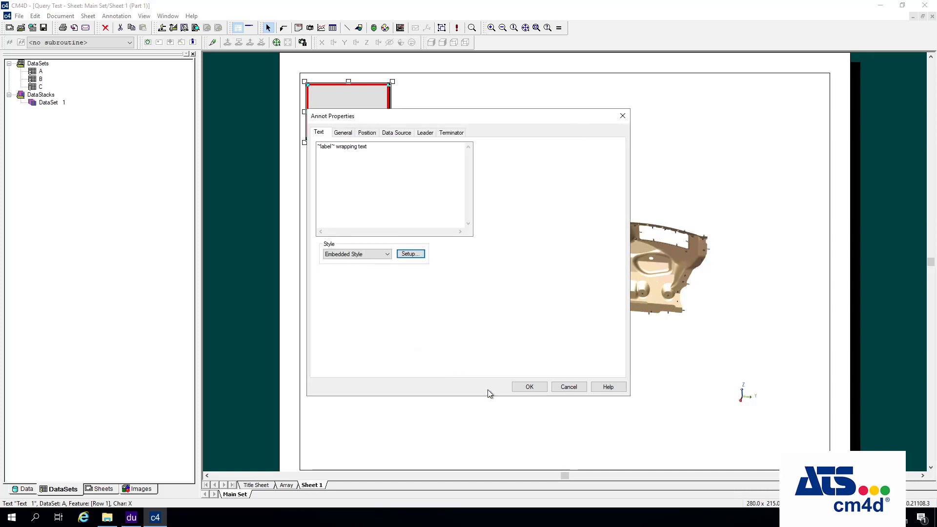
left_click(529, 388)
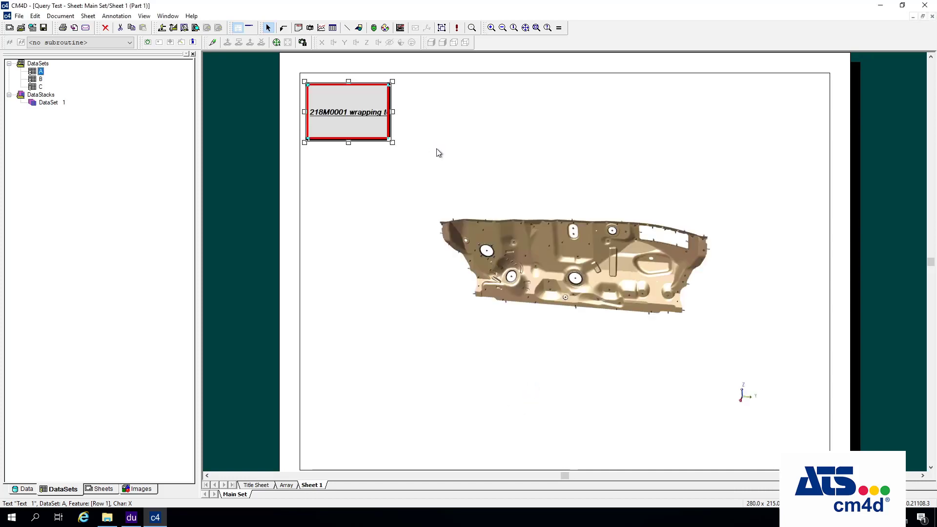
Widen the annotation box and delete "wrapping text" from its text so that only the ~label~ code remains.
left_click_drag(393, 112, 450, 112)
right_click(396, 109)
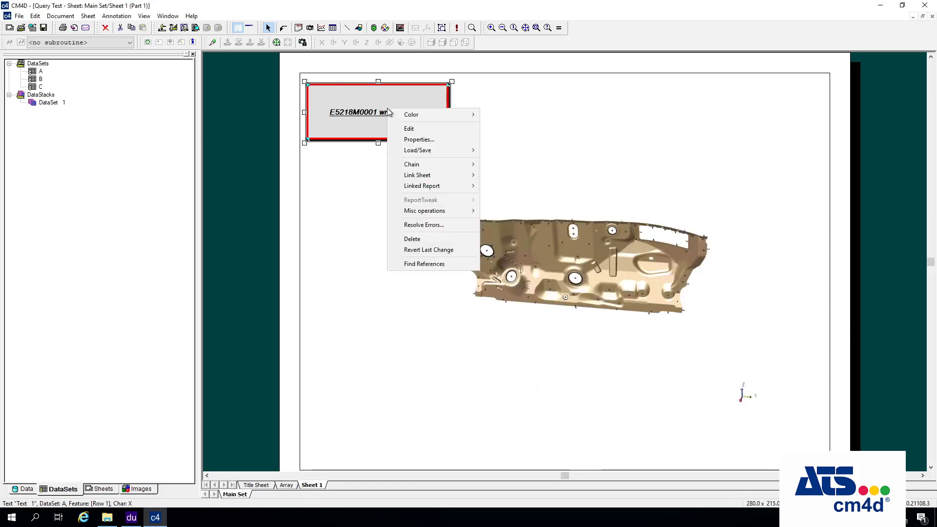
left_click(411, 138)
left_click(400, 147)
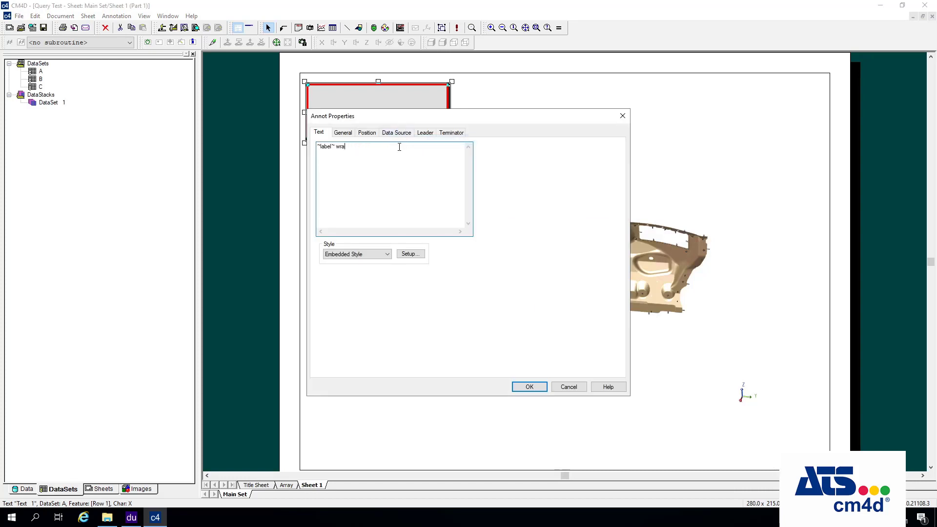
key("BackSpace")
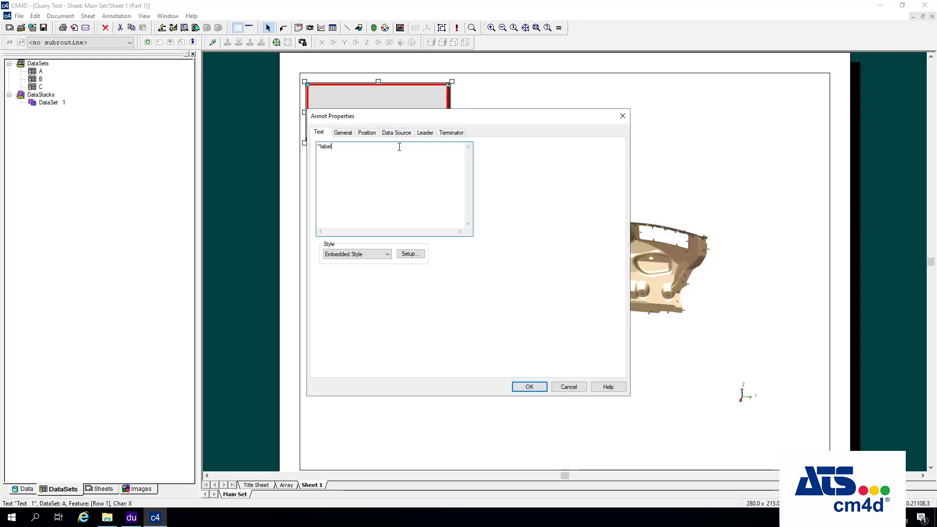
left_click(540, 388)
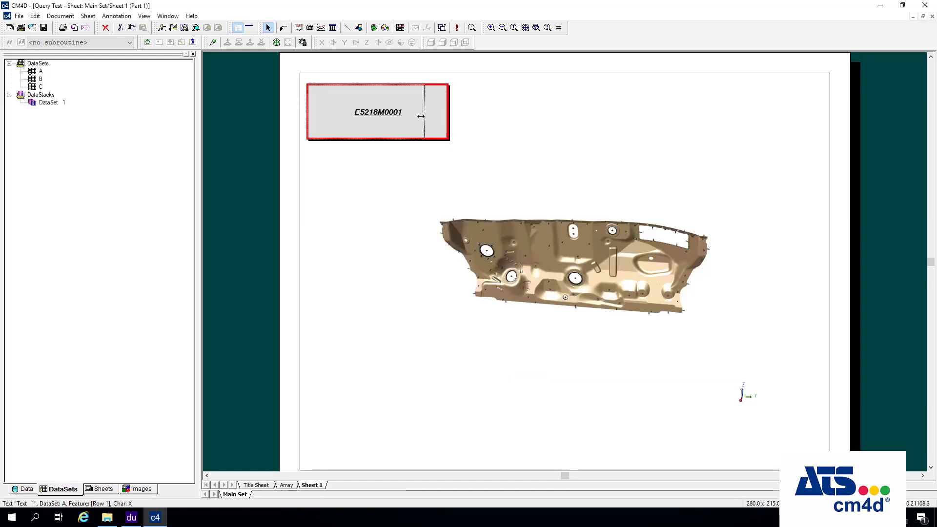
Reduce the width and height of the annotation box so it fits more closely around the label.
left_click_drag(420, 116, 411, 116)
left_click_drag(357, 140, 359, 121)
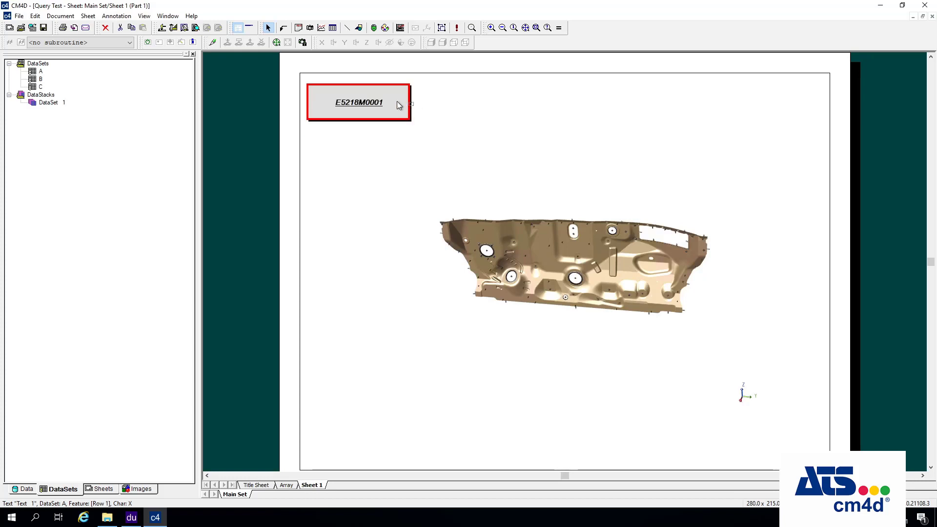
left_click_drag(400, 103, 390, 102)
Set the font alignment in the annotation's embedded style to Center Left and apply it.
right_click(345, 101)
left_click(384, 131)
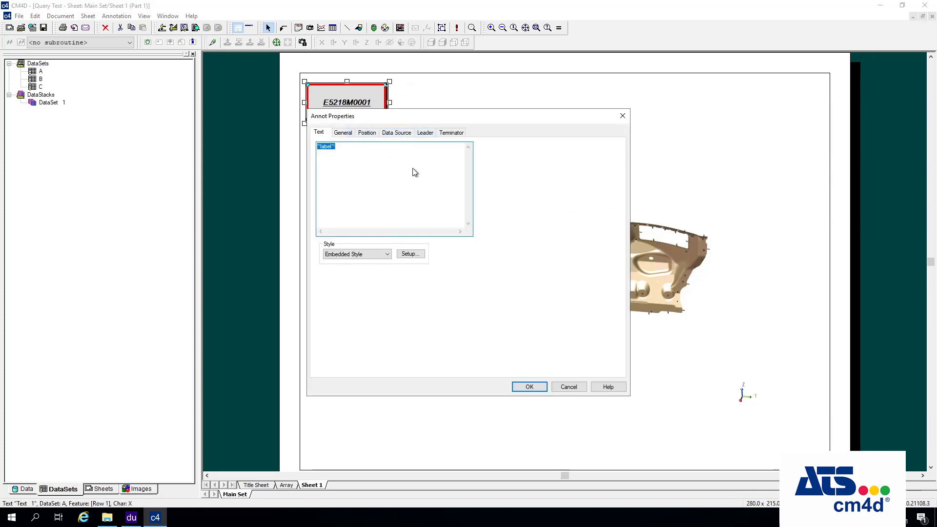
left_click(409, 254)
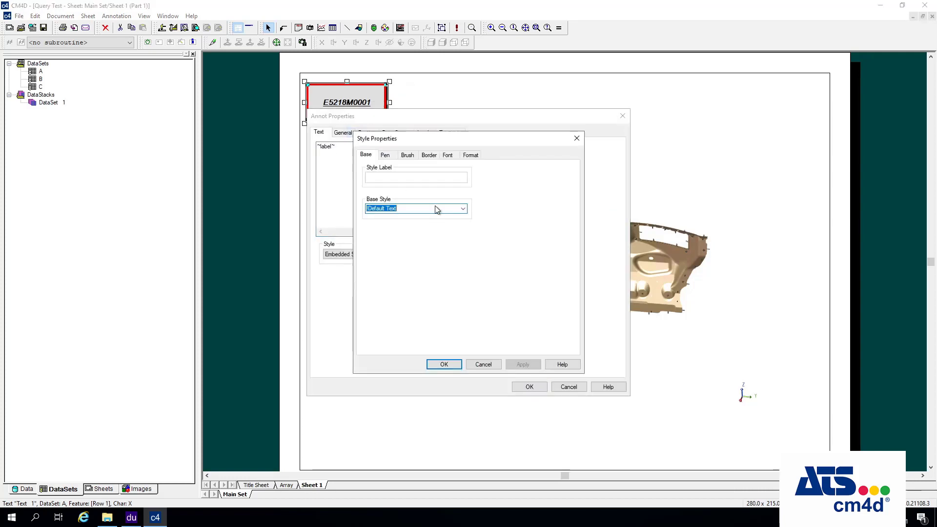
left_click(447, 156)
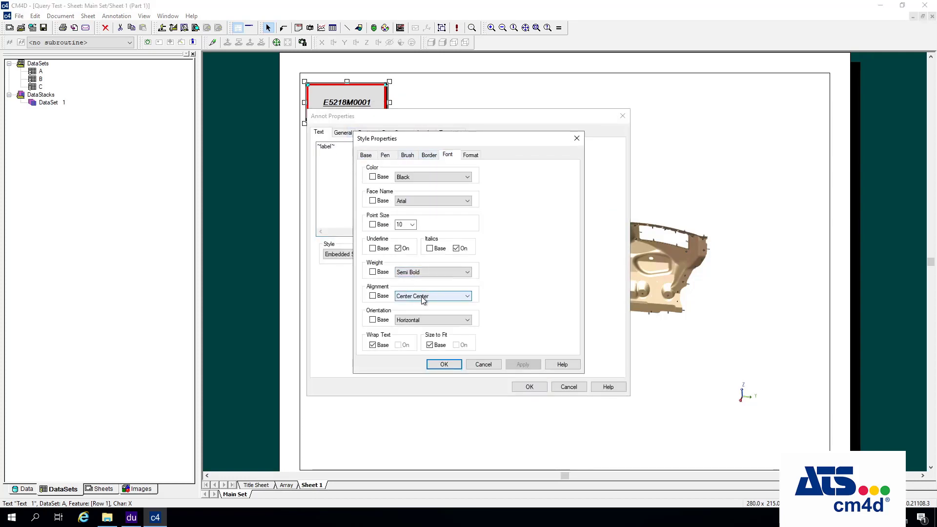
left_click(411, 297)
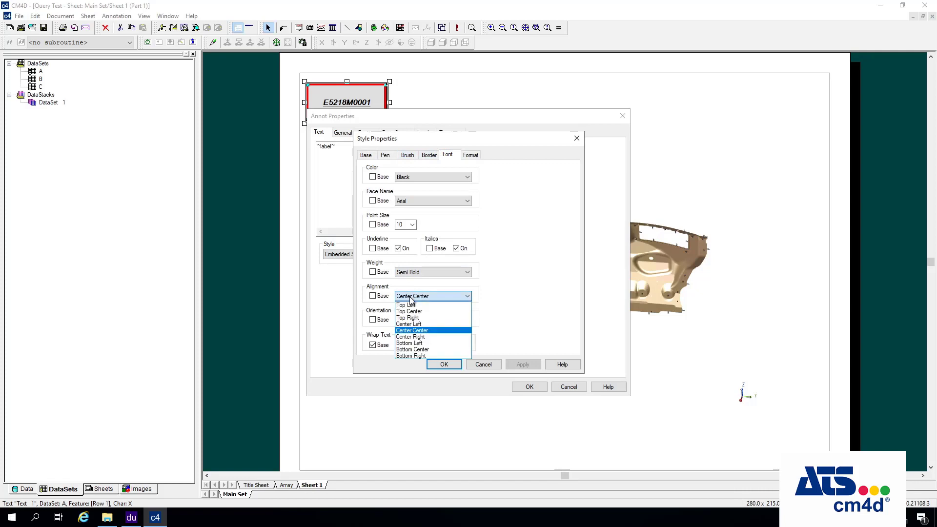
left_click(429, 324)
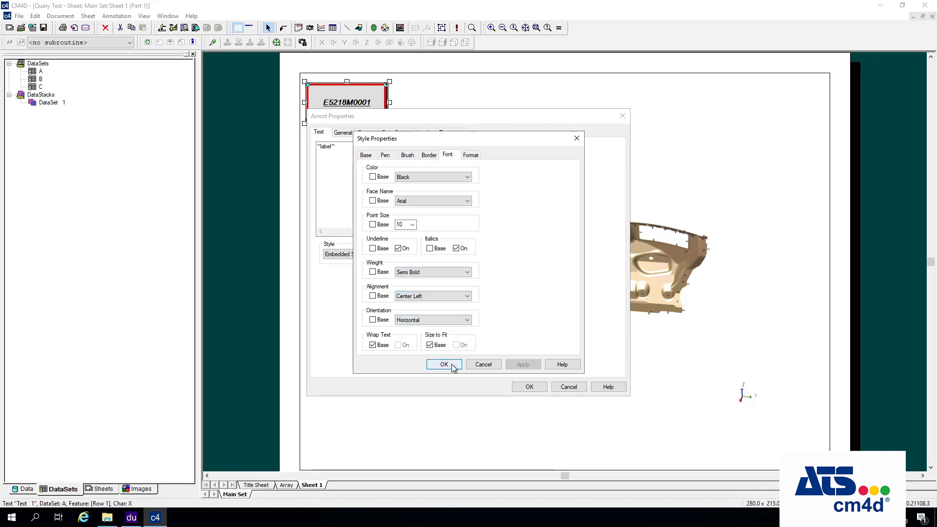
left_click(452, 366)
left_click(527, 386)
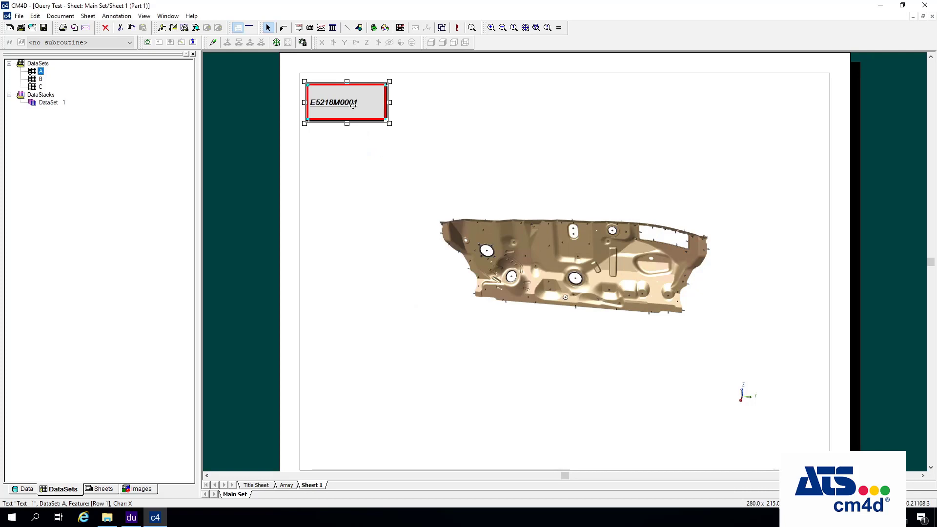
Set the field width in the annotation's number format to 20, keeping spaces as the lead character, and apply it.
right_click(352, 106)
left_click(393, 137)
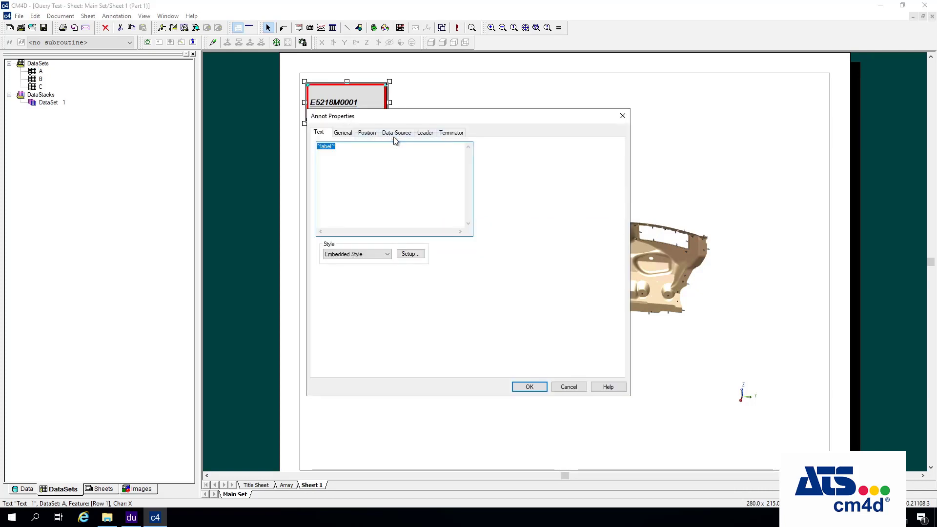
left_click(411, 254)
left_click(471, 155)
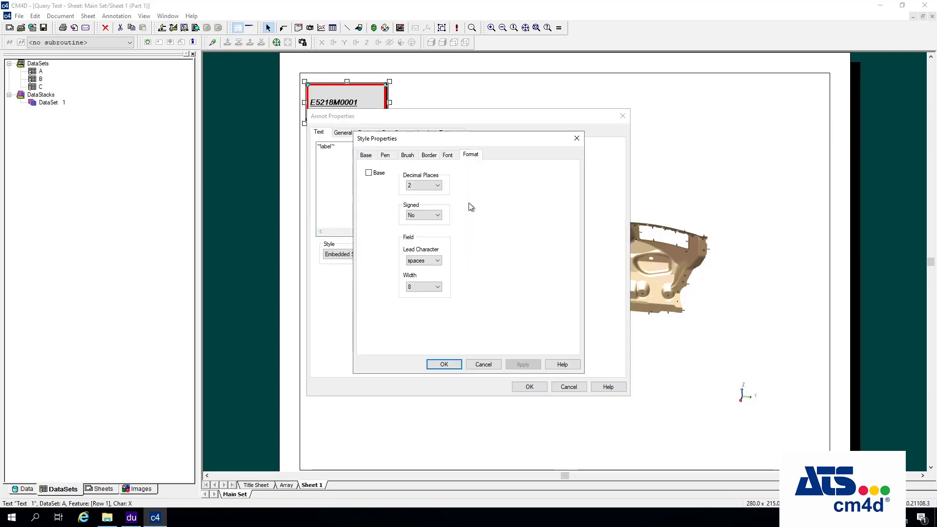
left_click(425, 261)
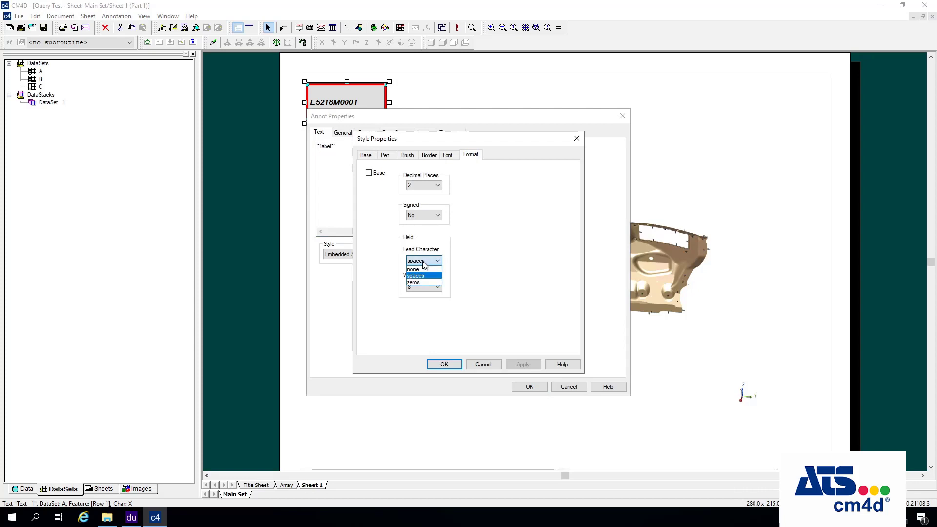
left_click(424, 262)
left_click(428, 287)
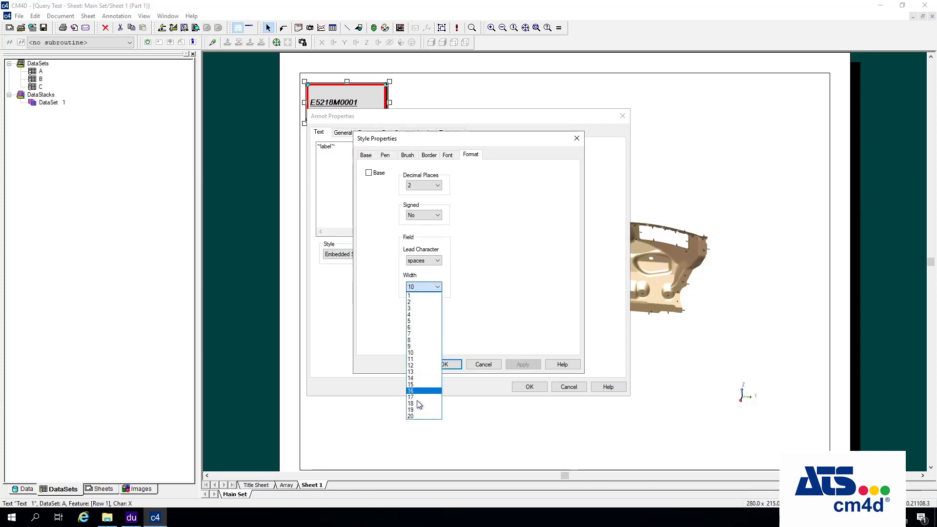
left_click(418, 417)
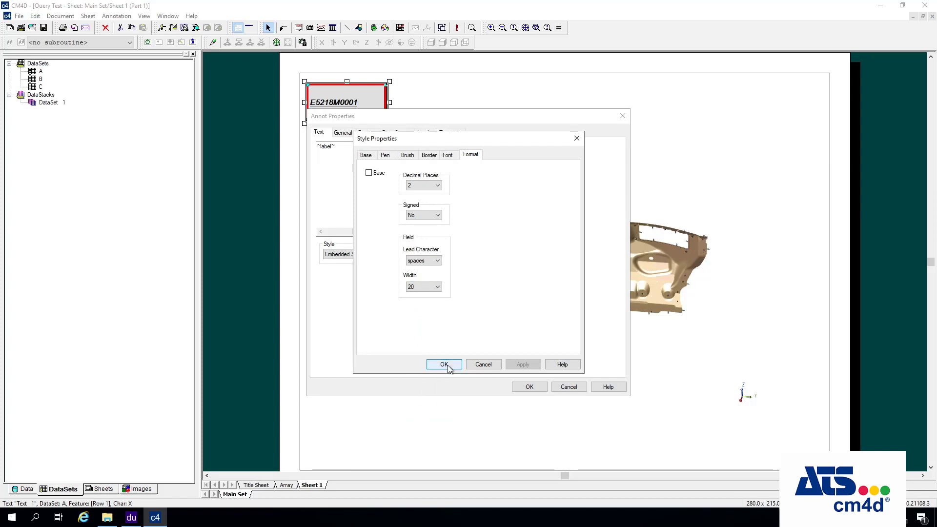
left_click(449, 367)
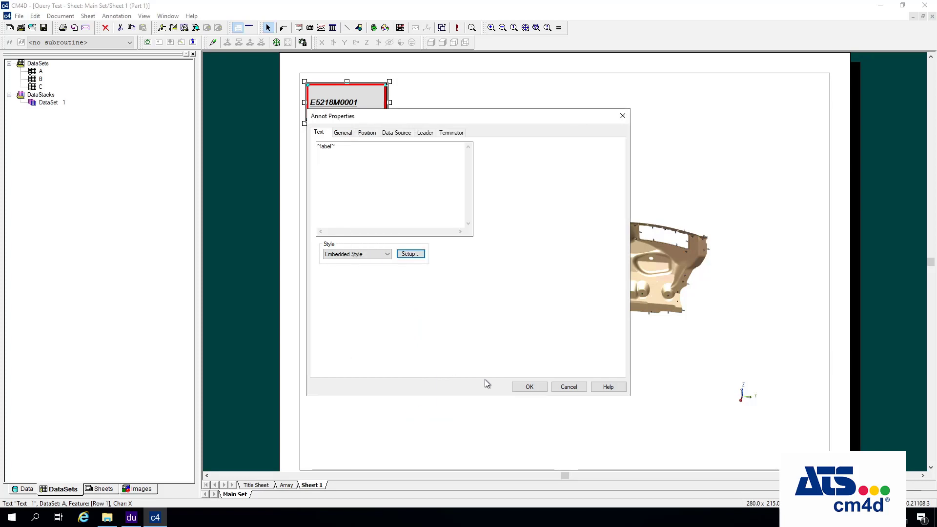
left_click(530, 387)
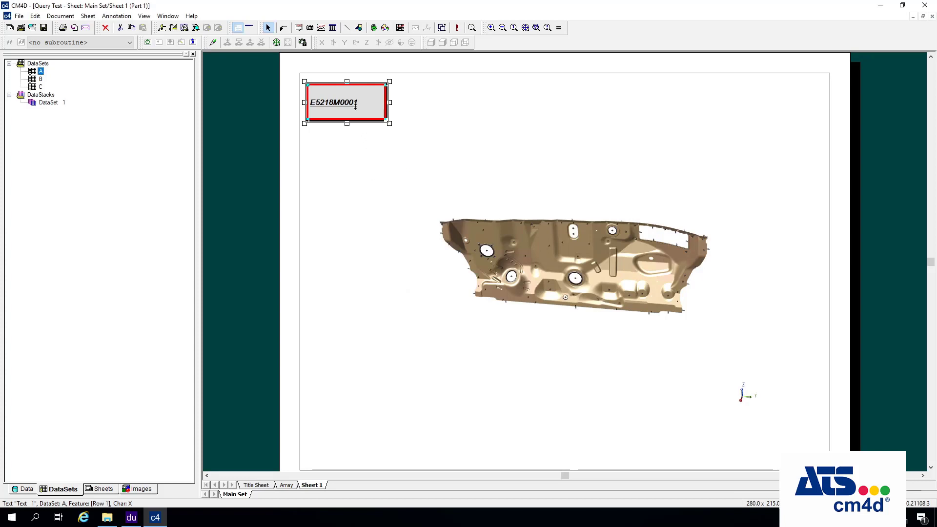
Open the number format settings of the annotation's embedded style and select spaces as the lead character.
right_click(355, 104)
left_click(391, 135)
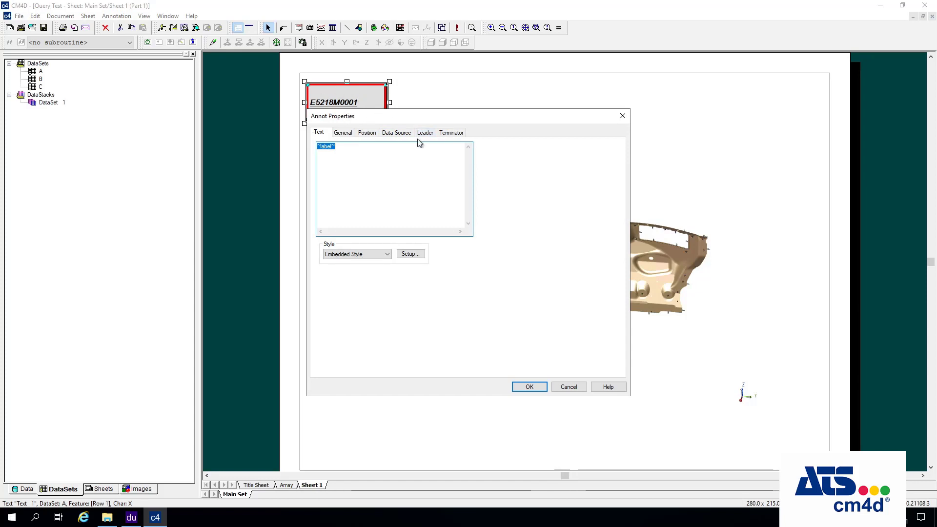
left_click(416, 257)
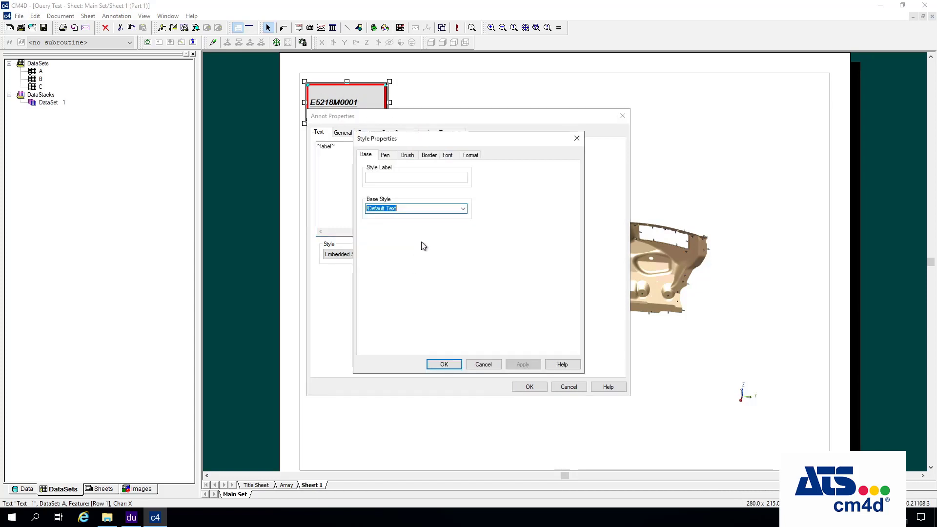
left_click(470, 156)
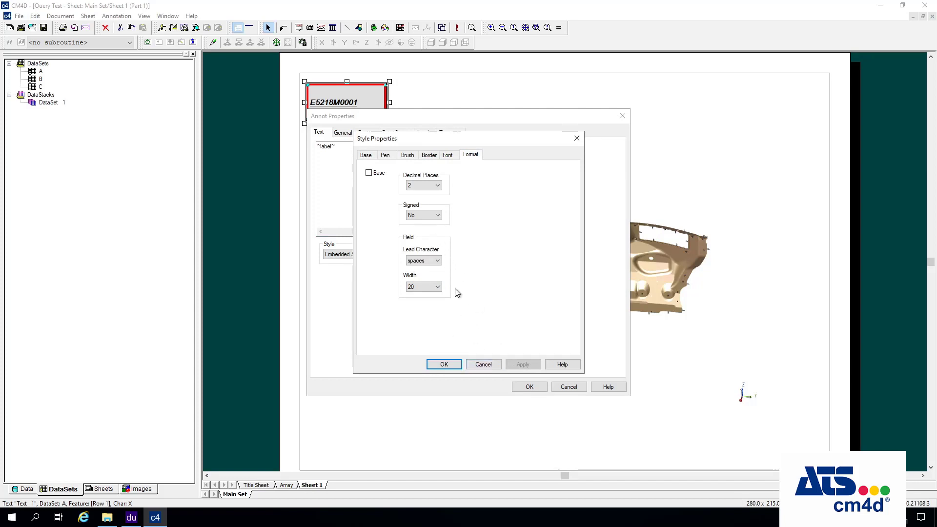
left_click(433, 263)
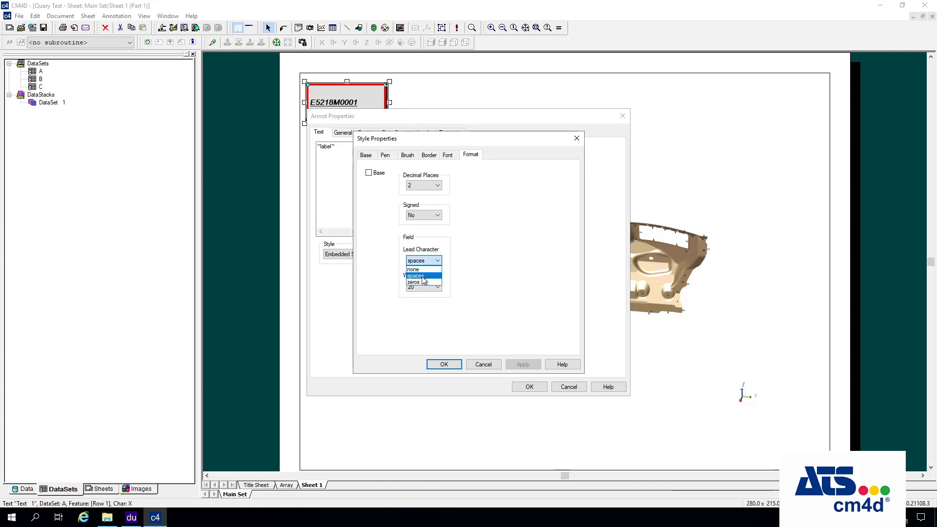
left_click(422, 277)
Set the field width in the annotation's number format to 5.
left_click(420, 291)
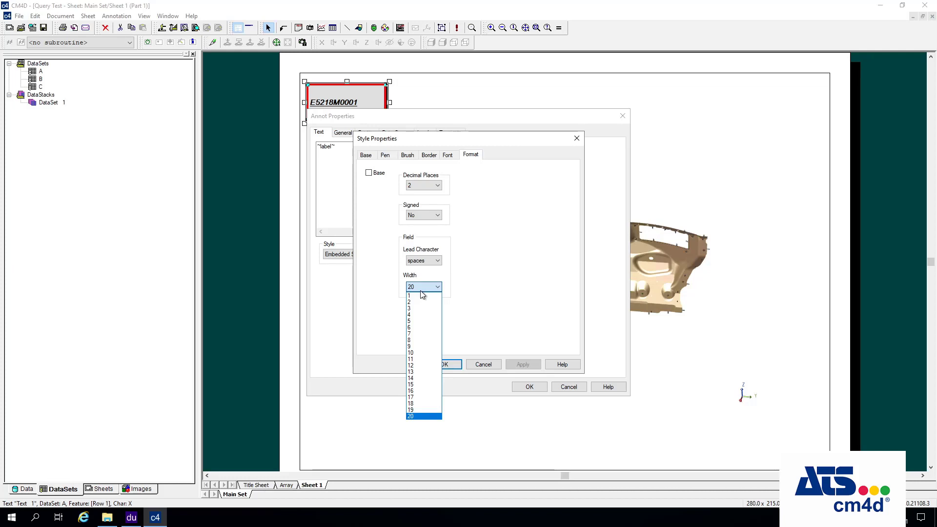
left_click(433, 264)
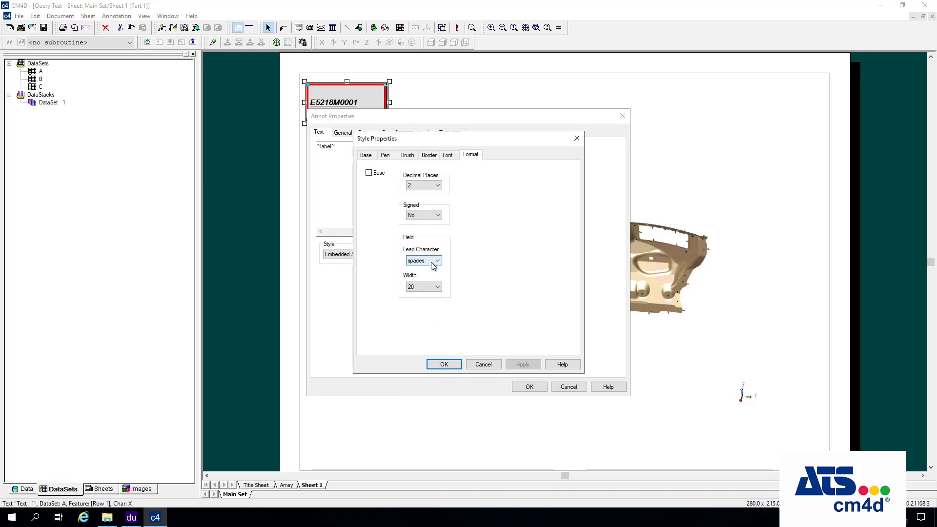
left_click(432, 262)
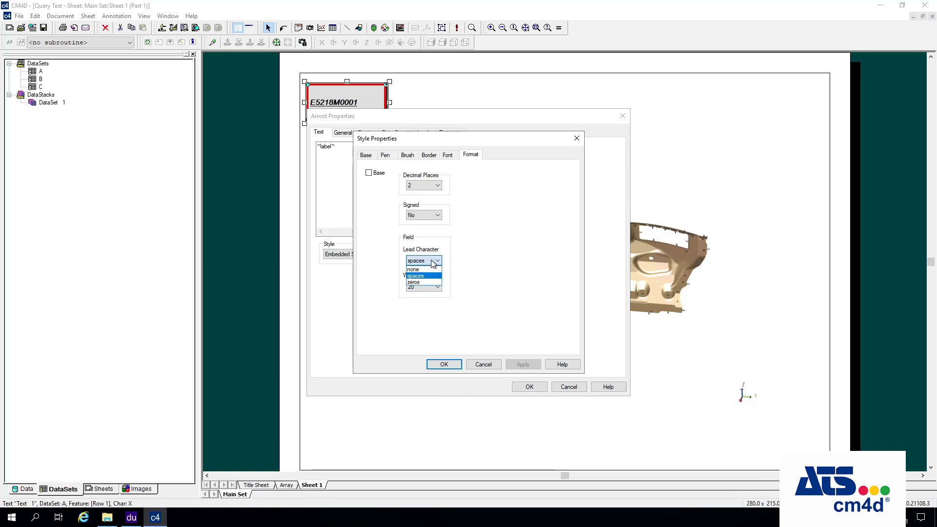
left_click(433, 262)
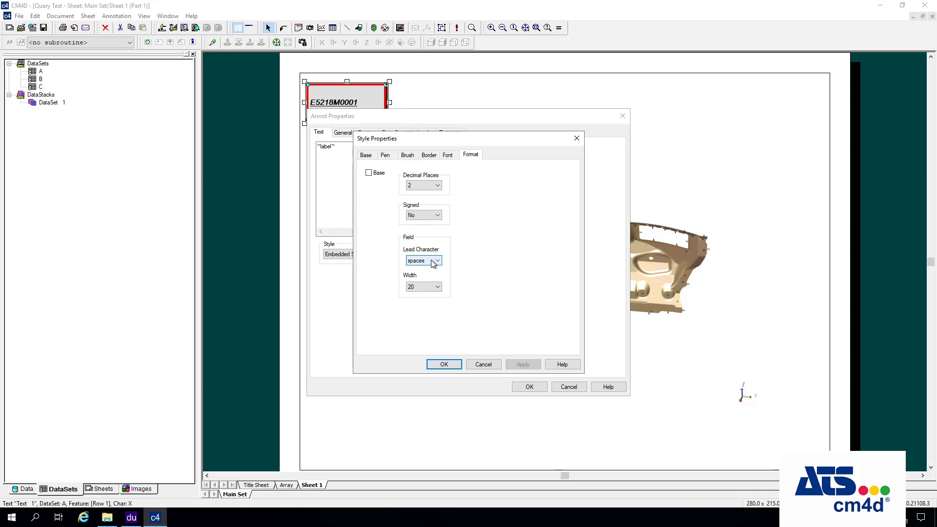
left_click(430, 285)
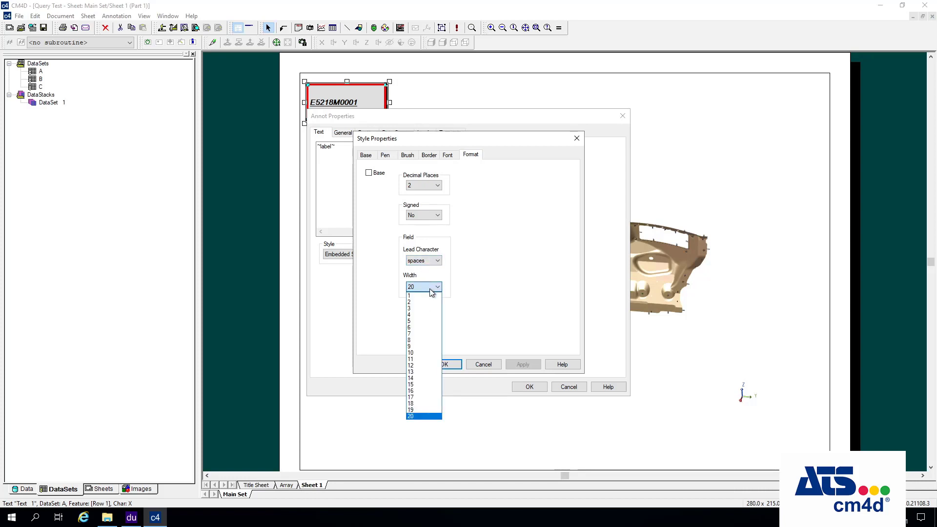
left_click(418, 320)
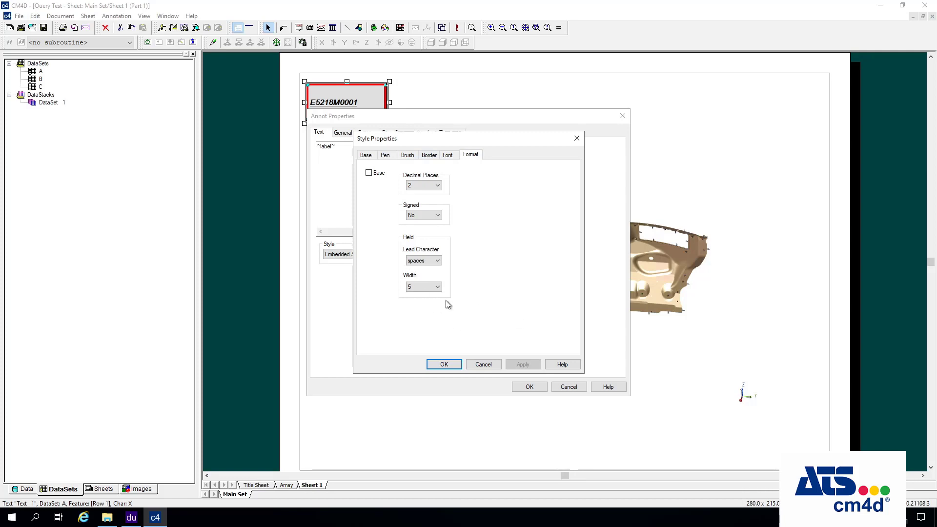
left_click(410, 286)
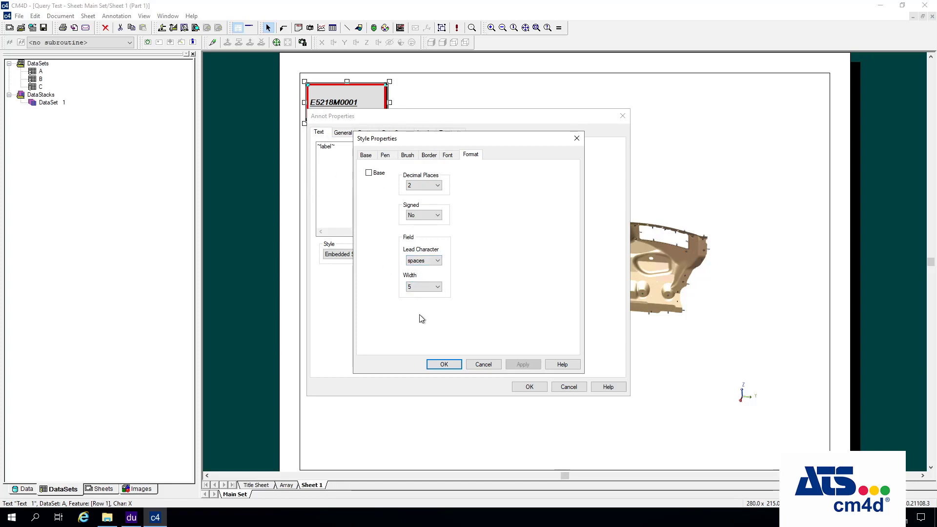
Confirm the number format changes in the annotation's embedded style and close its properties.
left_click(445, 366)
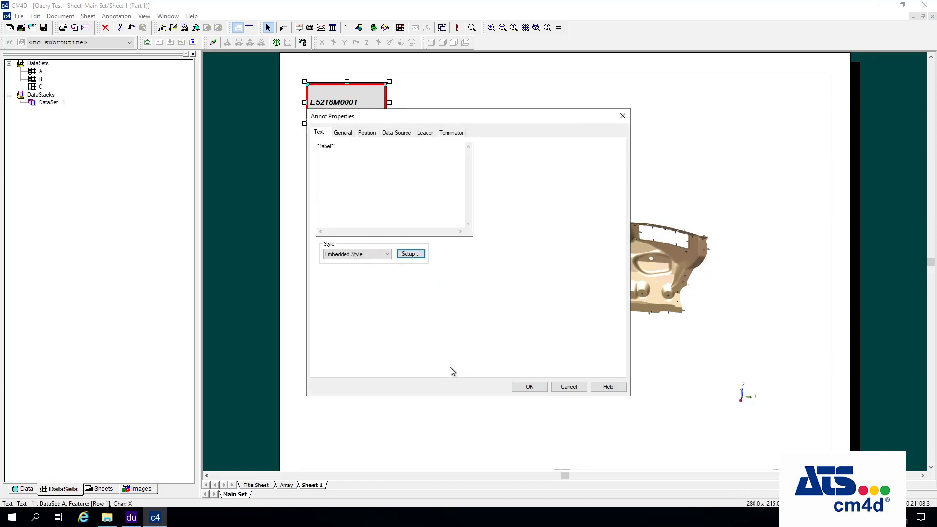
left_click(533, 389)
Set the text annotation's label to Custom Text and shift the annotation slightly on the sheet.
right_click(367, 99)
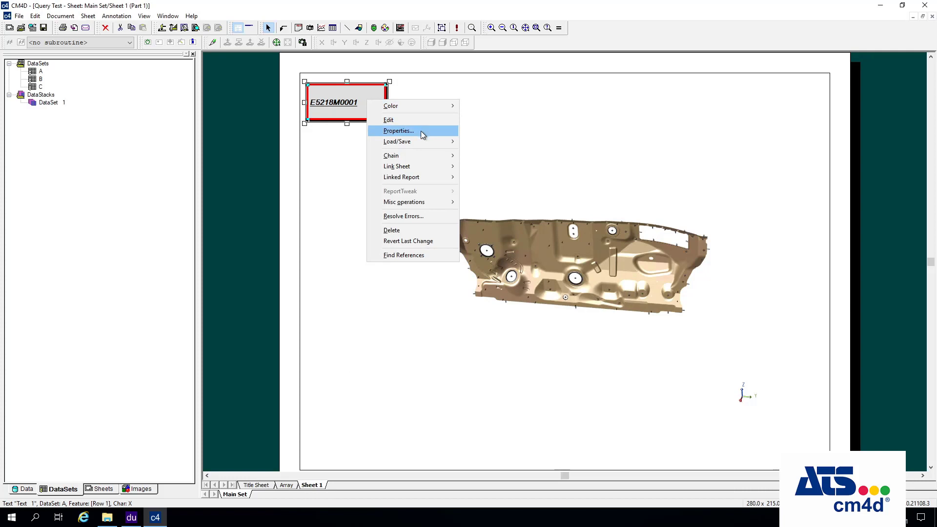
left_click(398, 131)
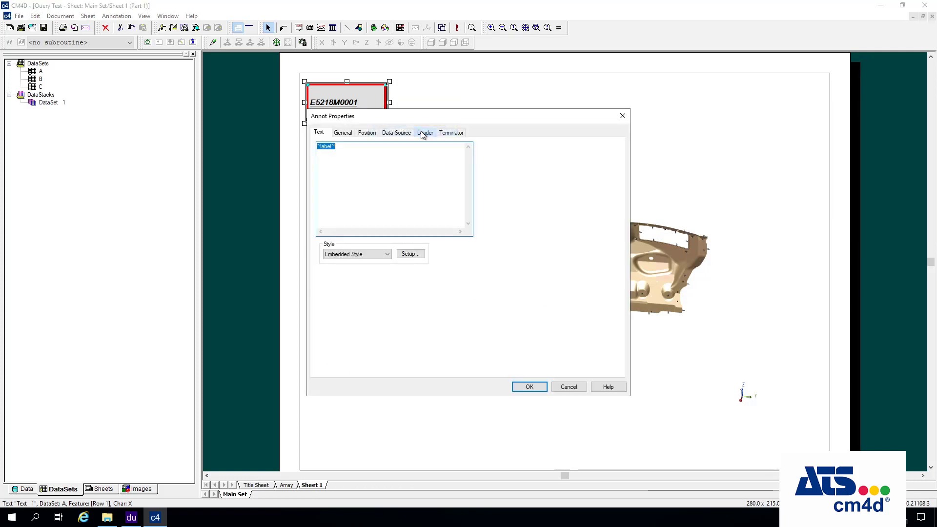
left_click(342, 133)
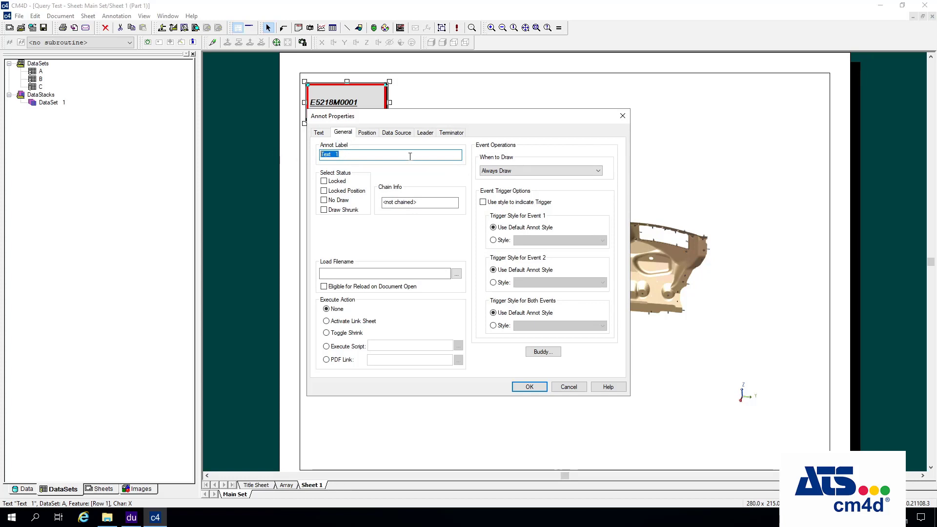
type("Custom Text")
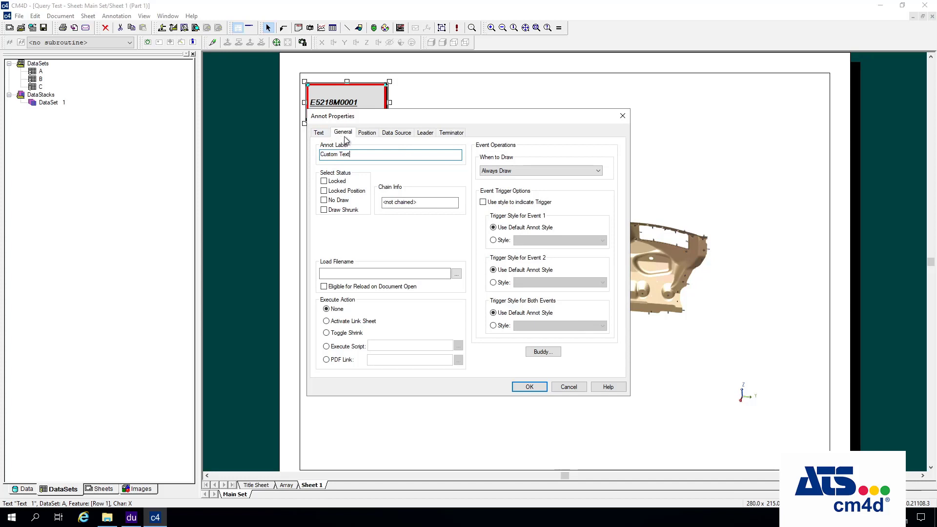
left_click_drag(363, 155, 312, 157)
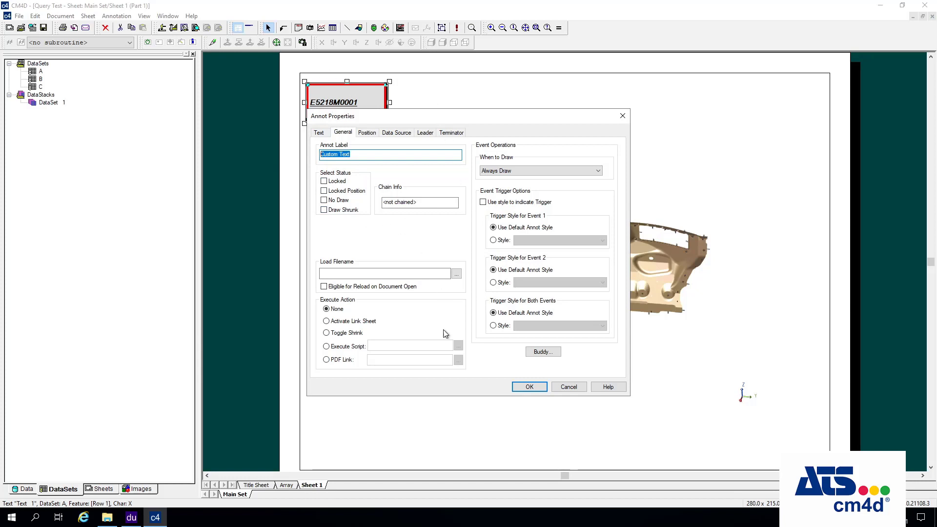
left_click(534, 387)
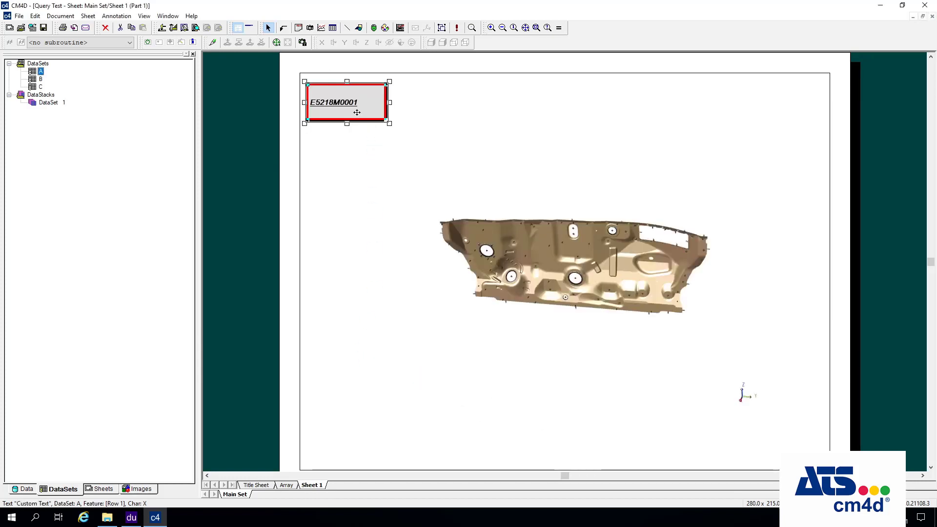
left_click_drag(419, 115, 359, 151)
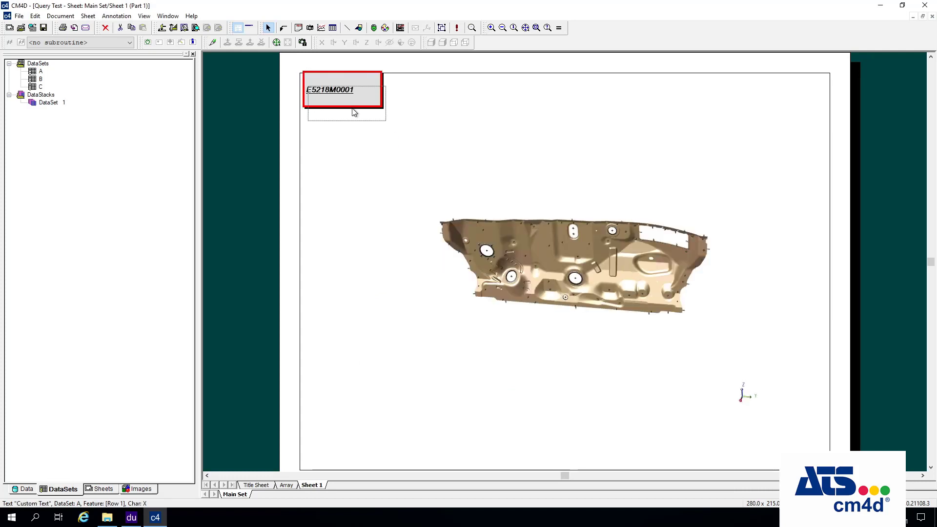
Set the Custom Text annotation's select status to Locked and confirm.
right_click(367, 108)
left_click(389, 138)
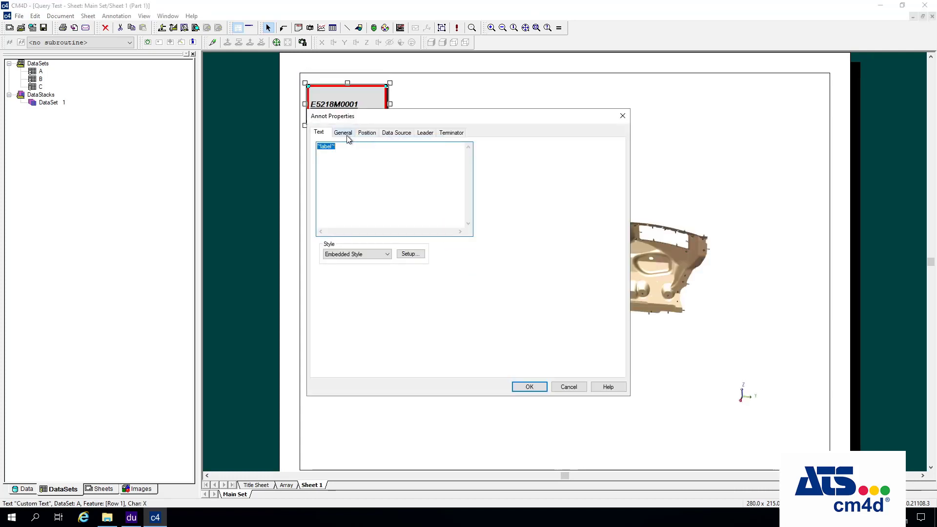
left_click(344, 133)
left_click(324, 181)
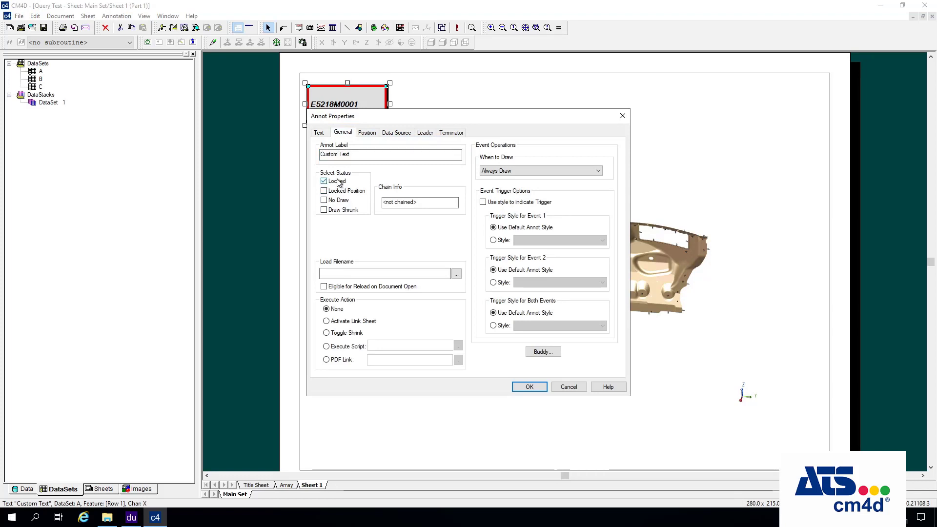
left_click(529, 386)
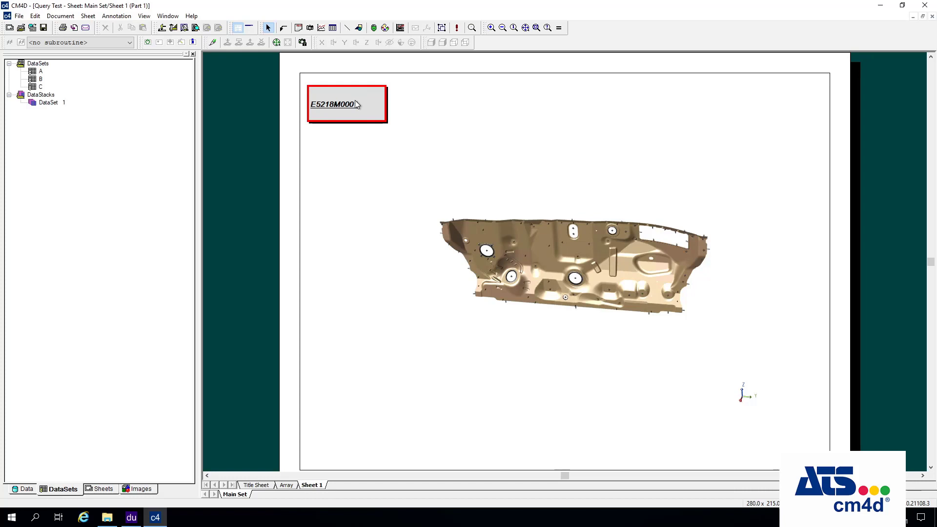
Test how the locked annotation responds to being selected and deselected on the sheet.
left_click(355, 102)
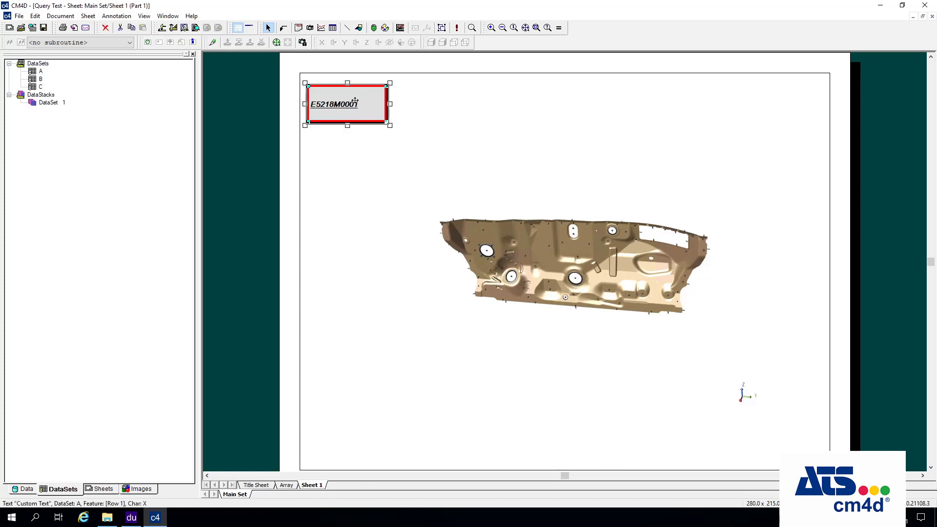
right_click(356, 103)
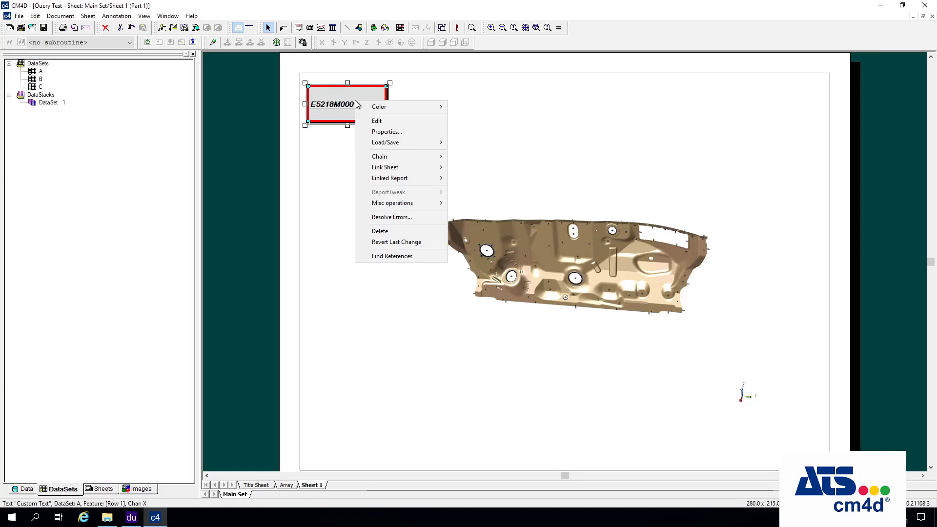
left_click(336, 147)
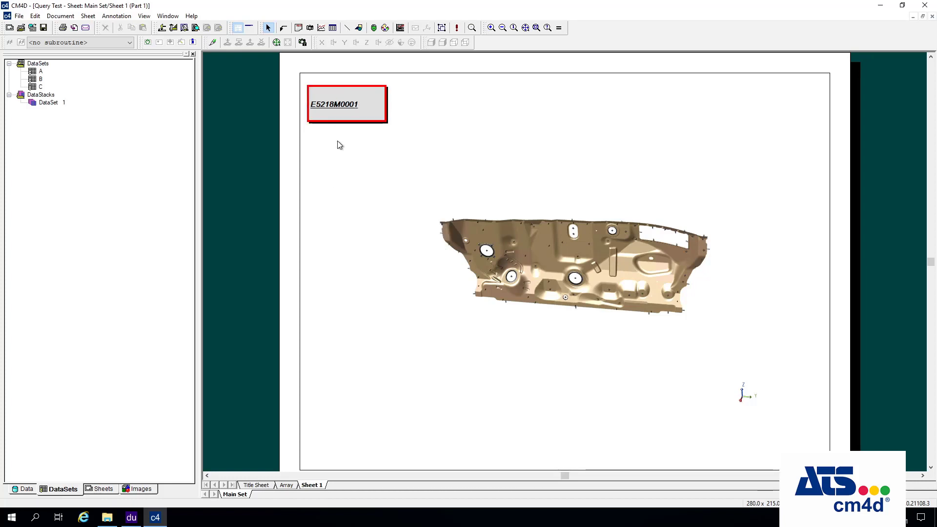
right_click(356, 94)
left_click(330, 95)
Switch the annotation's select status from Locked to Locked Position and try to move the annotation on the sheet.
right_click(367, 100)
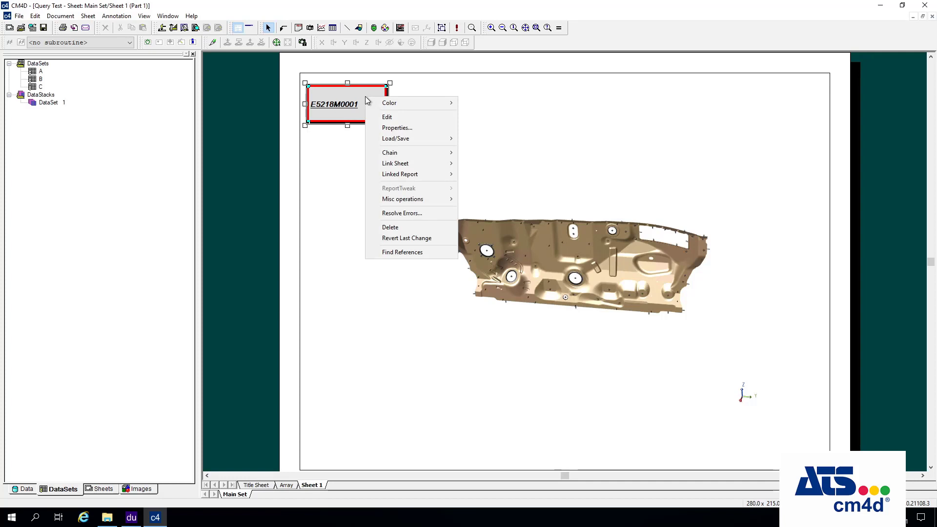
left_click(401, 129)
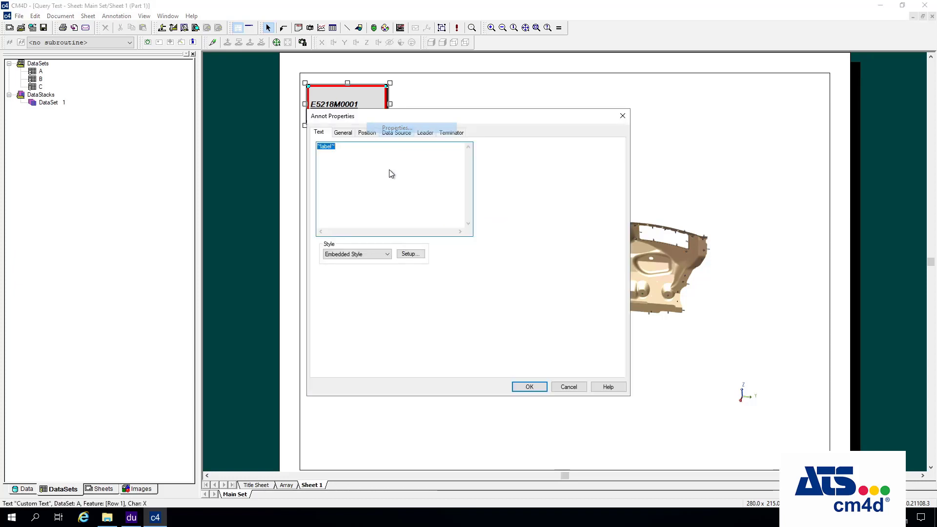
left_click(344, 136)
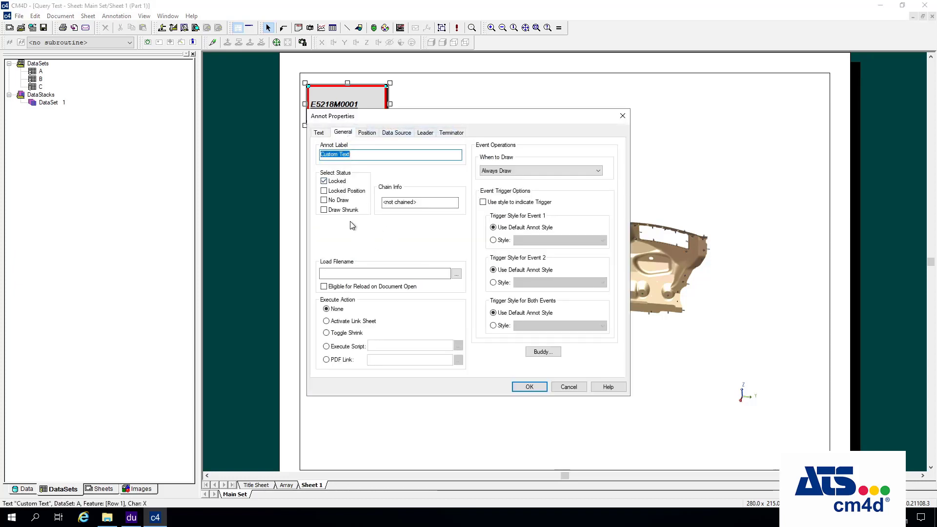
left_click(335, 191)
left_click(336, 181)
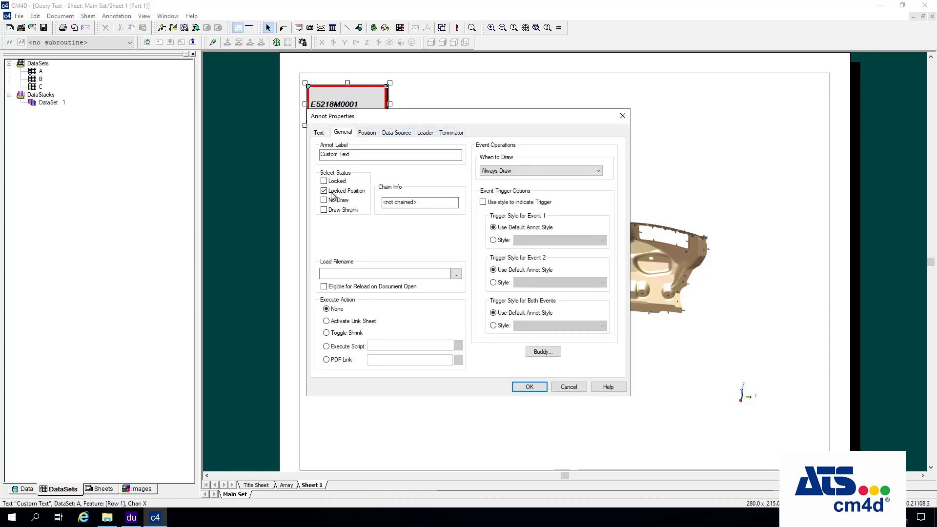
left_click(531, 389)
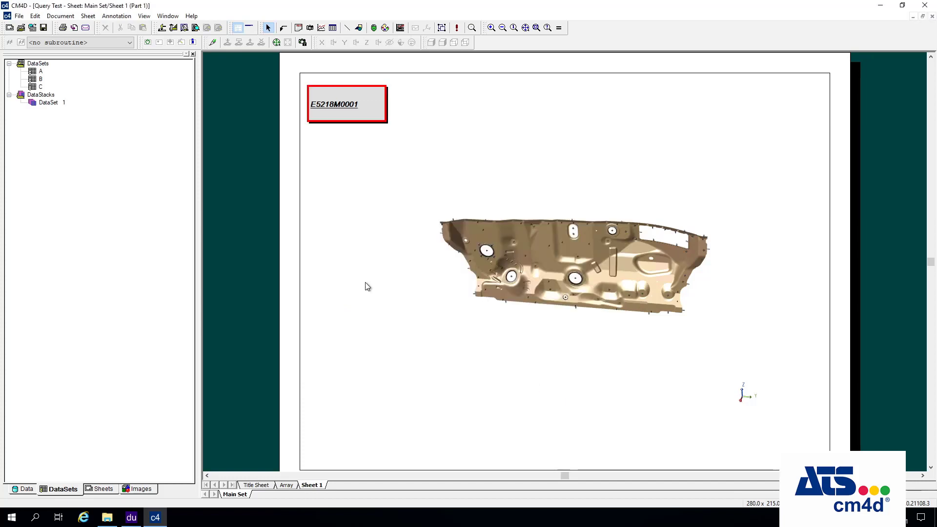
left_click(360, 100)
mouse_move(360, 100)
left_mouse_down()
mouse_move(467, 151)
mouse_move(368, 203)
left_mouse_up()
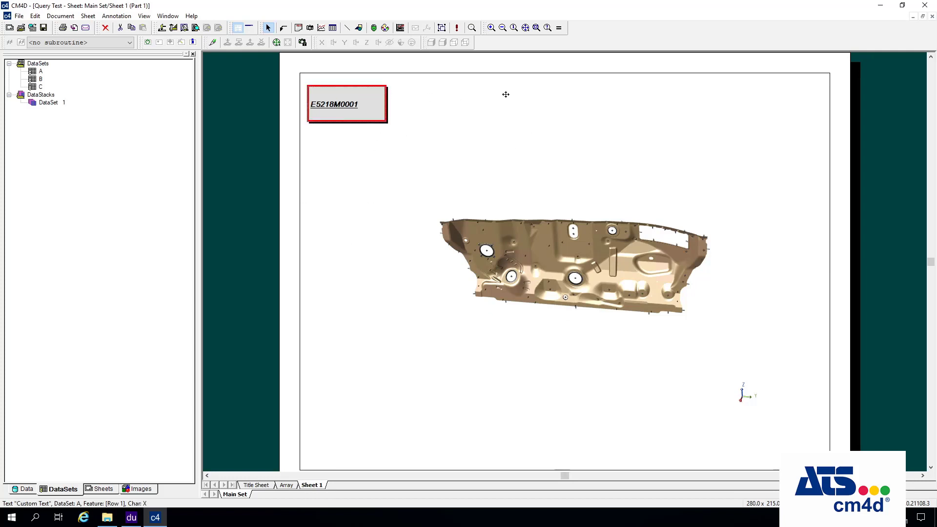
Turn off the annotation's Locked Position status, turn on No Draw, and confirm.
right_click(363, 103)
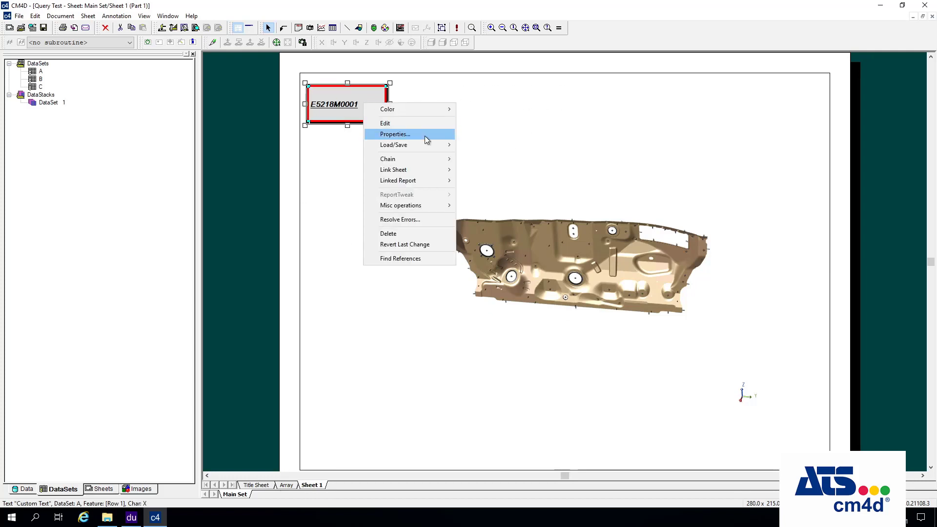
left_click(425, 136)
left_click(344, 133)
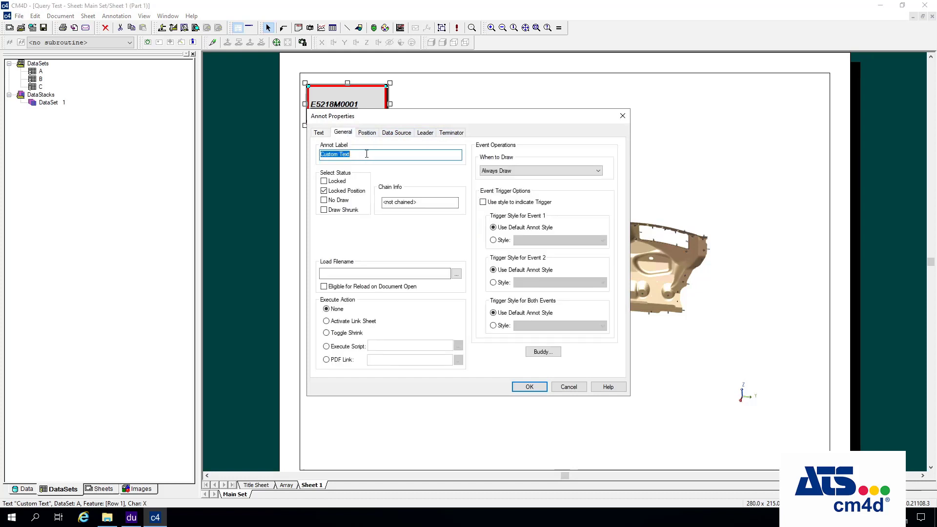
left_click(340, 192)
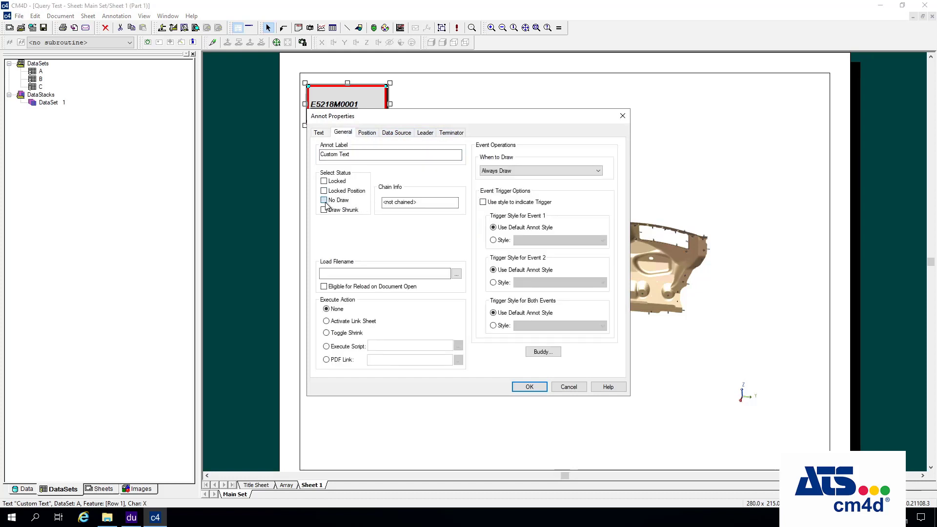
left_click(325, 200)
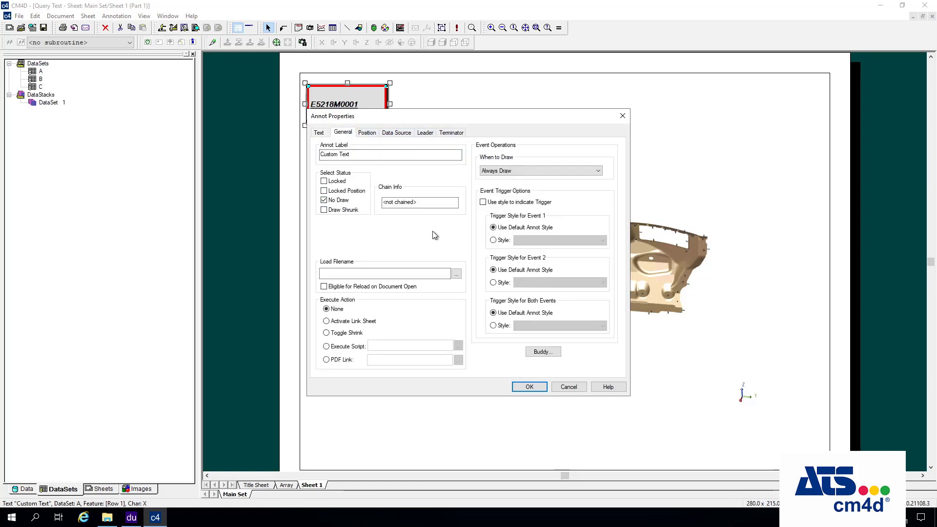
left_click(531, 388)
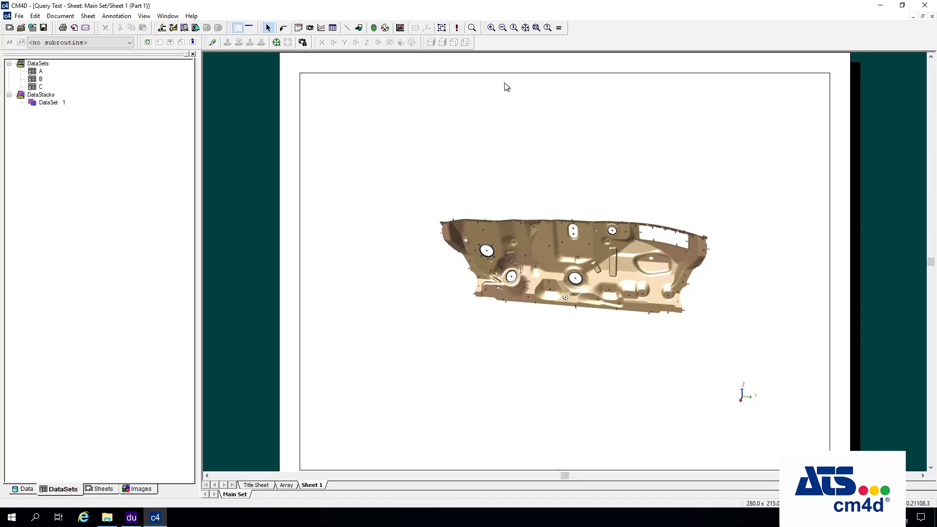
Select the hidden annotation with a selection window around its corner of the sheet and turn off its No Draw status.
mouse_move(528, 80)
left_mouse_down()
mouse_move(489, 117)
mouse_move(301, 174)
mouse_move(276, 161)
mouse_move(349, 143)
mouse_move(279, 166)
mouse_move(371, 114)
mouse_move(302, 171)
left_mouse_up()
left_click(274, 111)
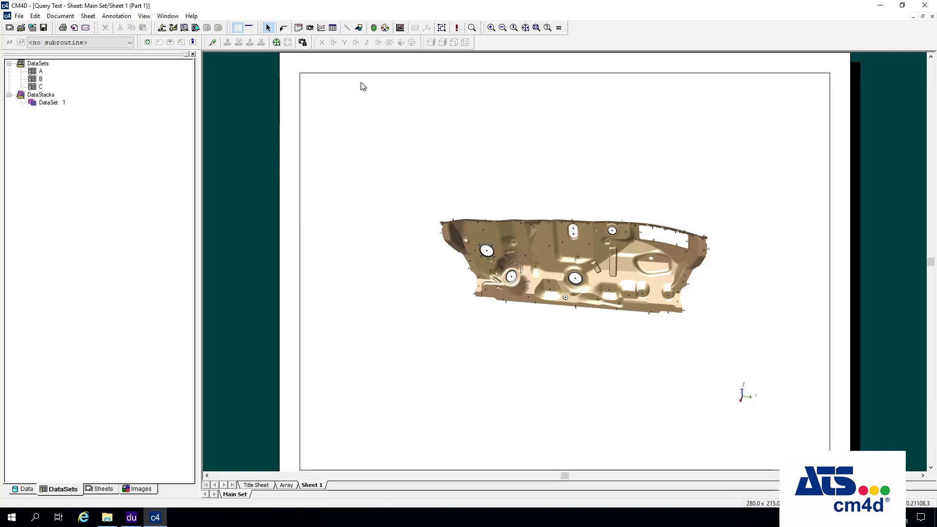
left_click_drag(435, 68, 303, 128)
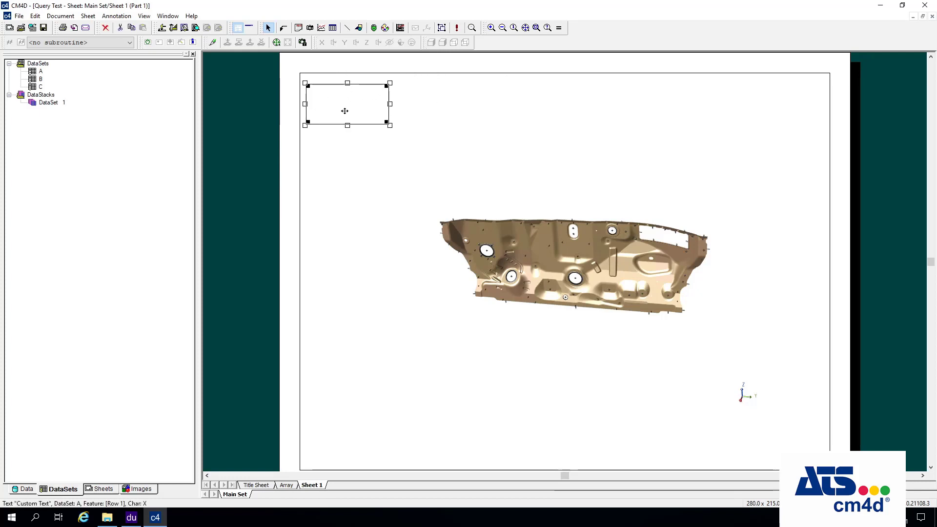
right_click(329, 88)
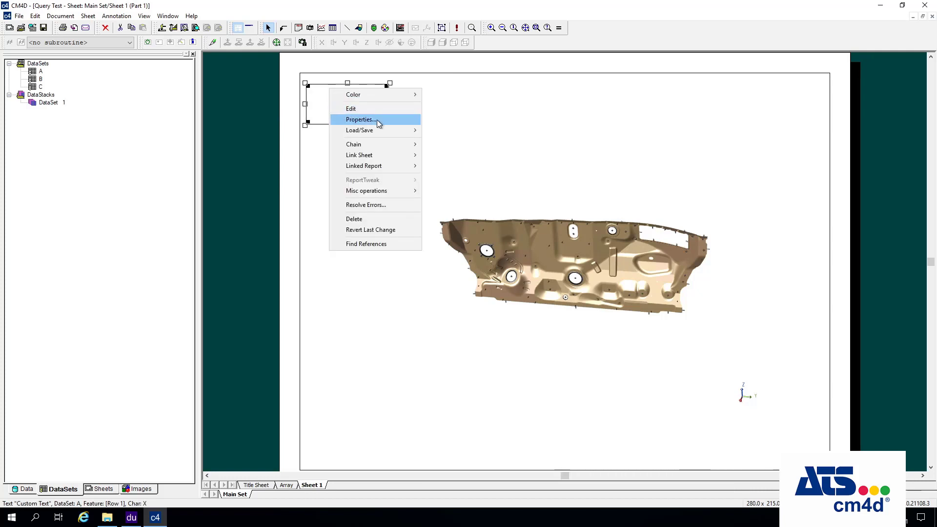
left_click(376, 119)
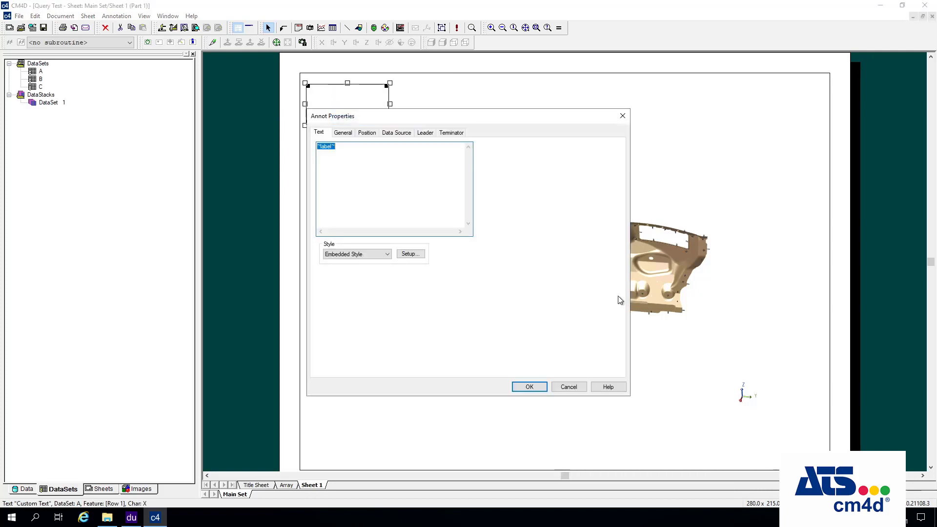
left_click(347, 132)
left_click(324, 201)
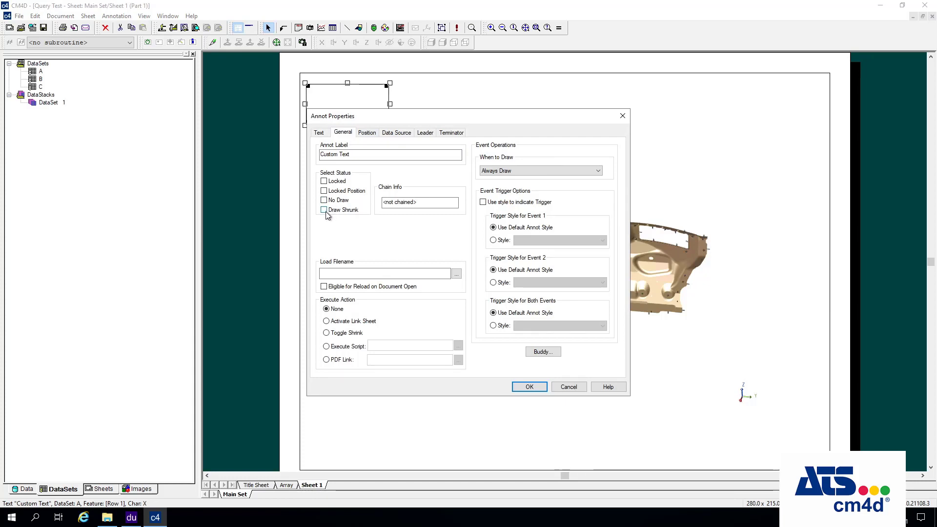
left_click(529, 387)
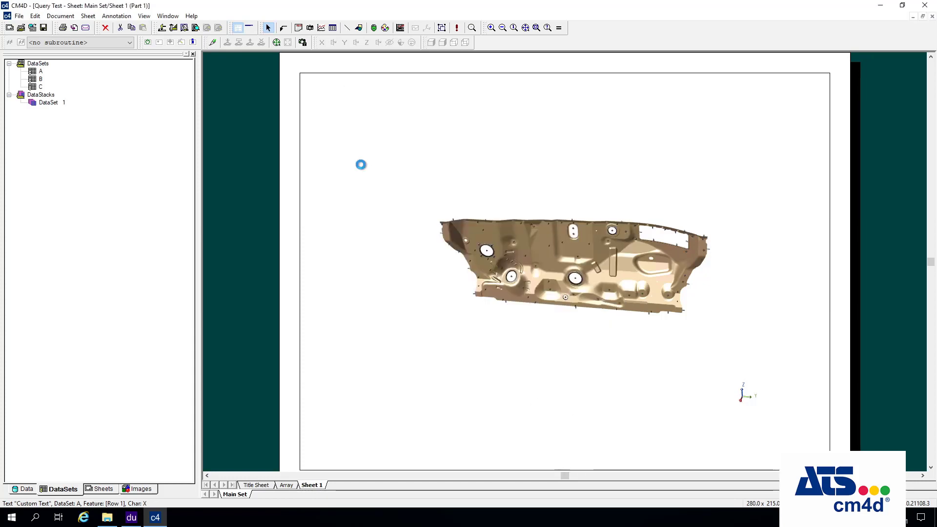
Review the annotation's general properties, including the load file and execute action options, and close them.
right_click(355, 115)
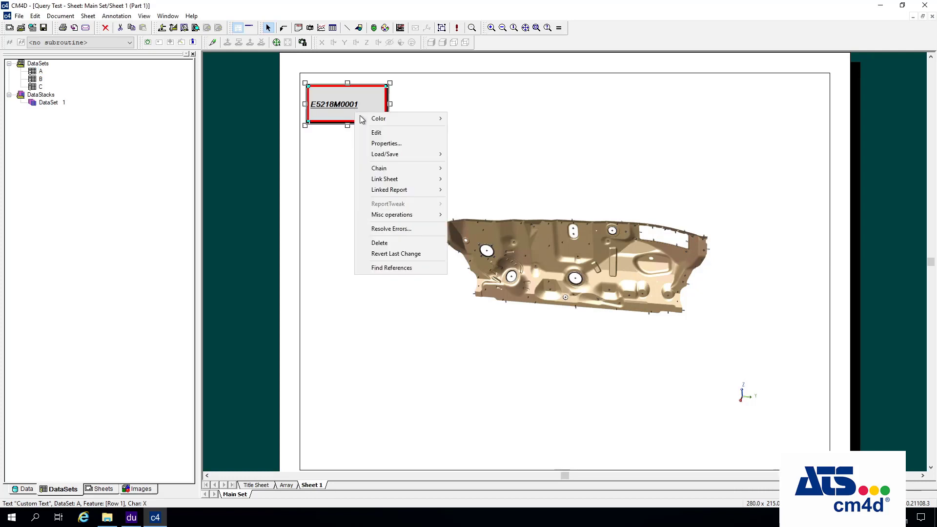
left_click(389, 142)
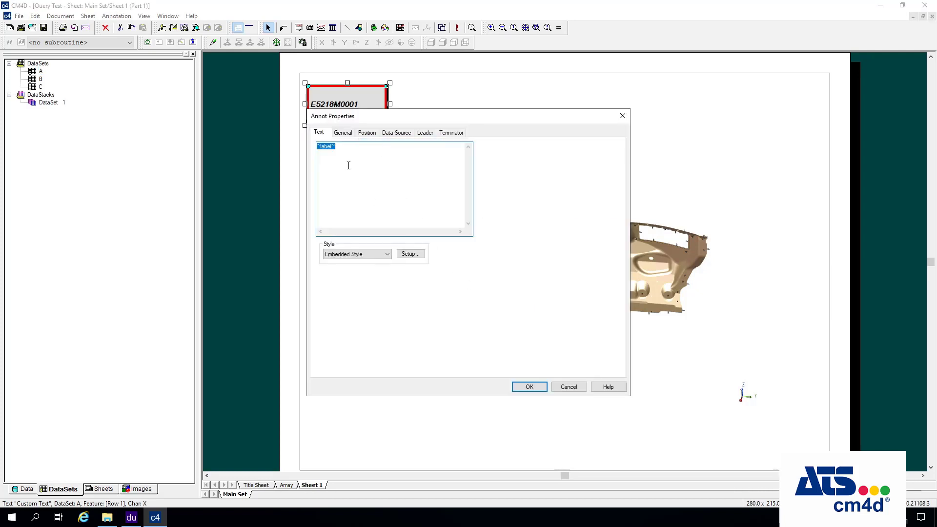
left_click(342, 132)
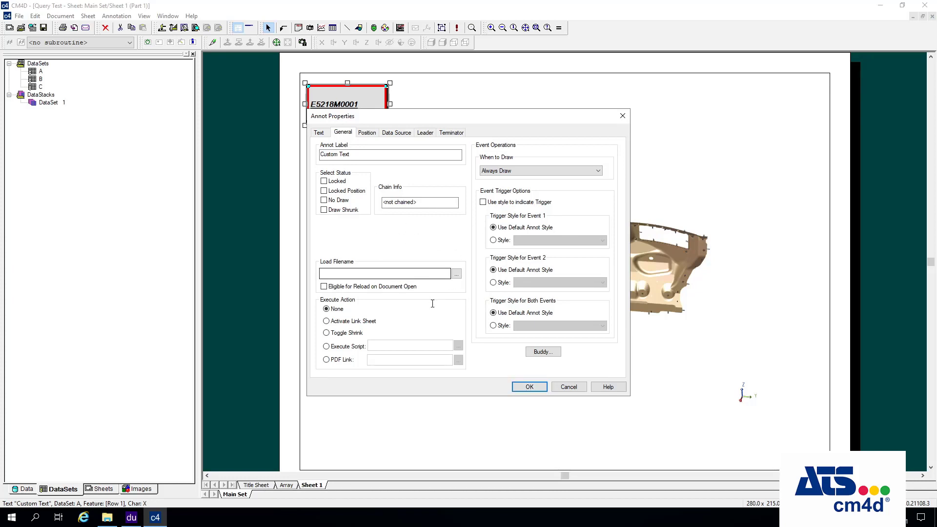
left_click(530, 387)
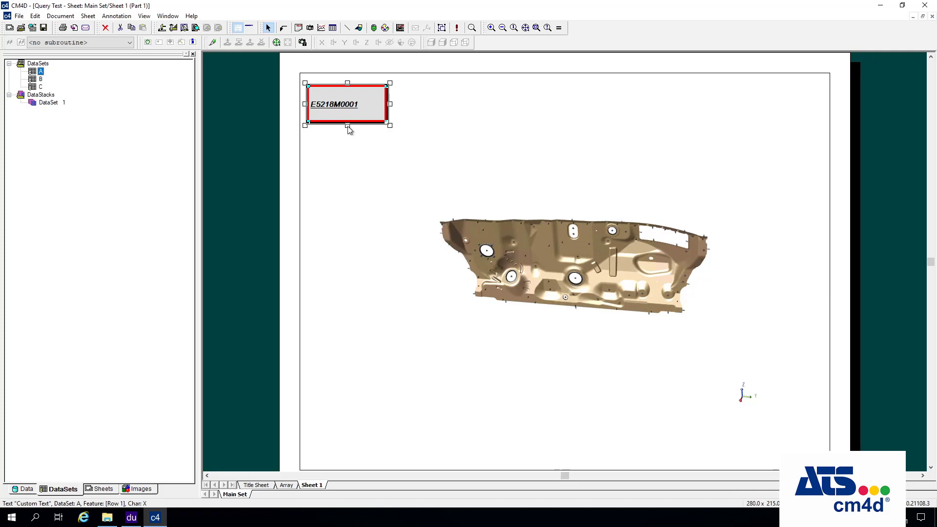
Shorten the annotation box from its lower edge and save it as Training Text Box in the CM4D_Training\Standards\Annotation folder.
left_click_drag(347, 125, 347, 112)
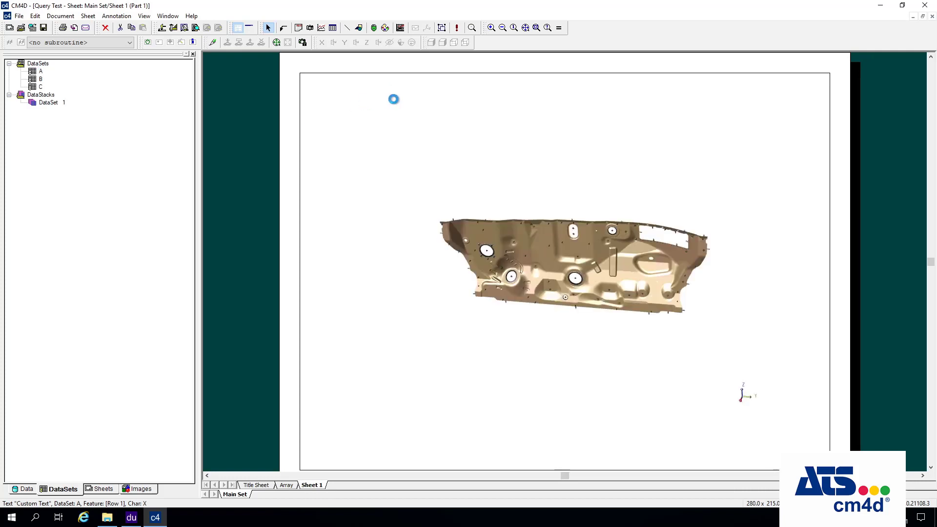
right_click(351, 96)
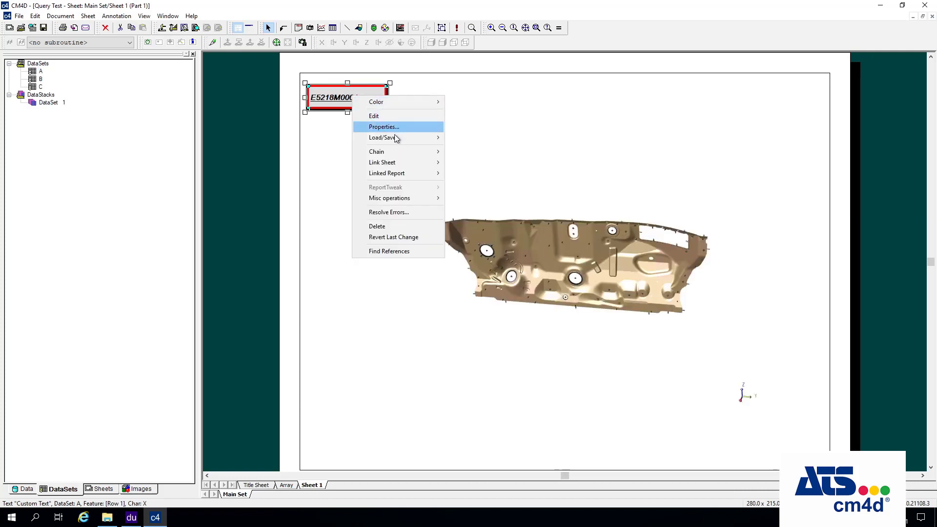
mouse_move(394, 139)
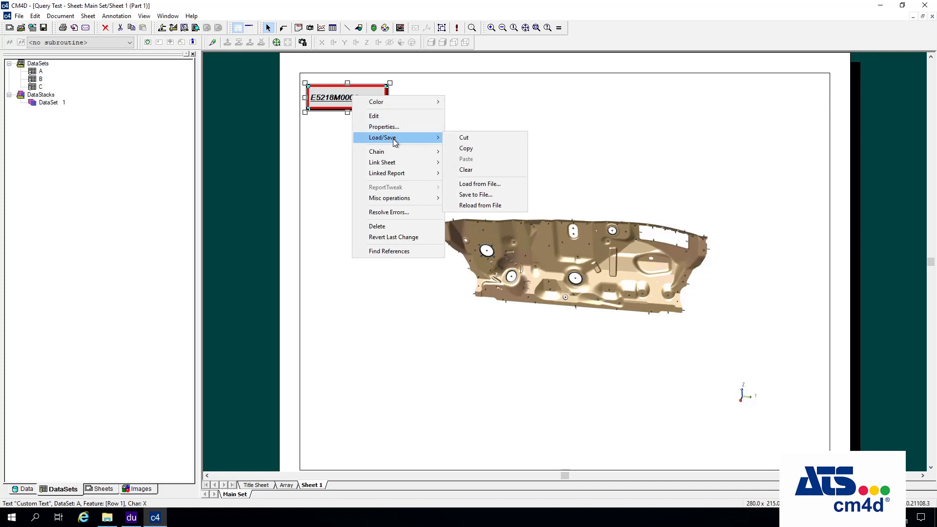
left_click(484, 196)
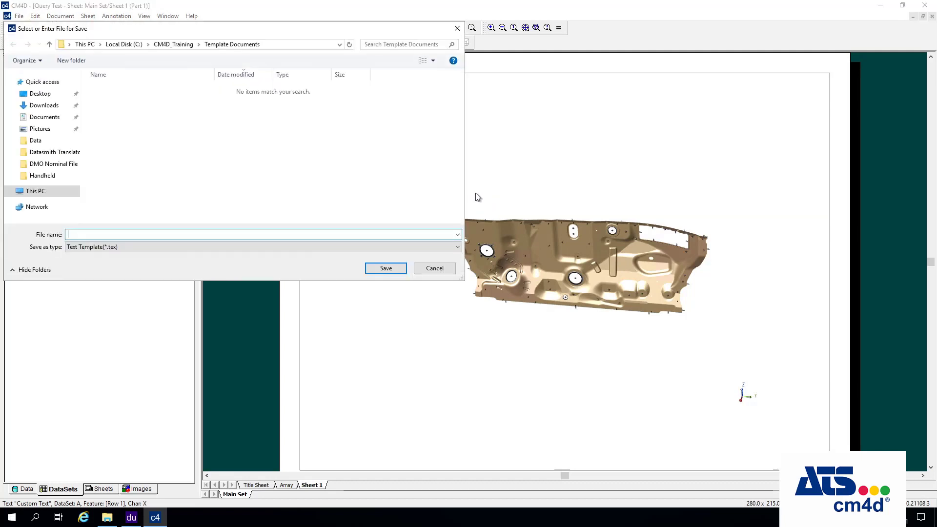
left_click(171, 45)
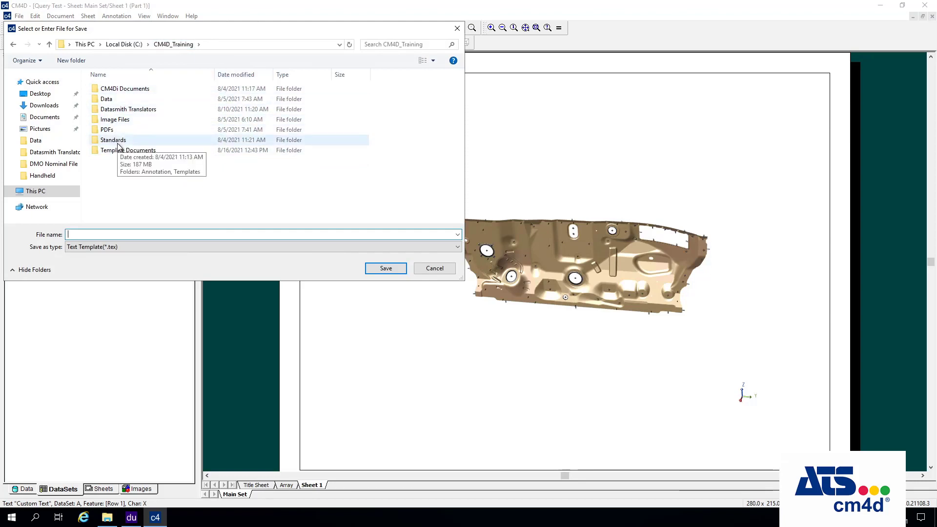
double_click(106, 141)
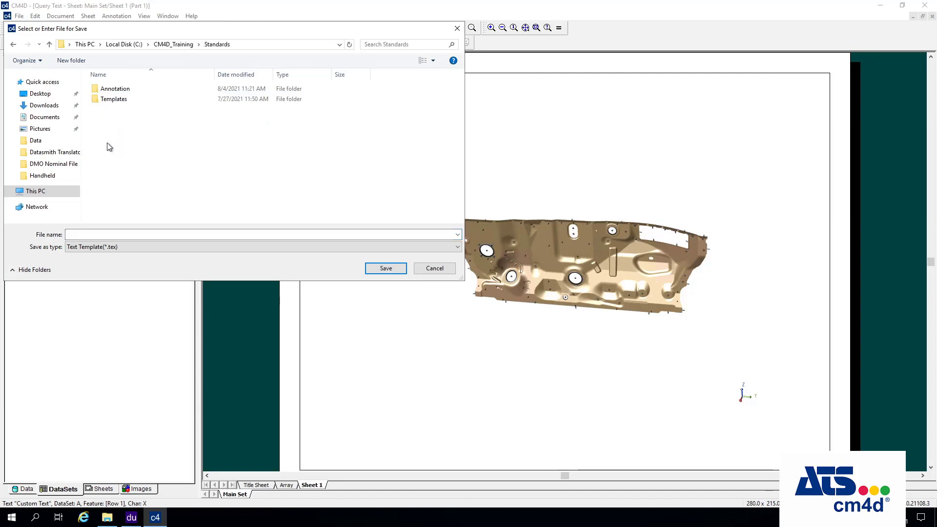
double_click(115, 90)
left_click(122, 235)
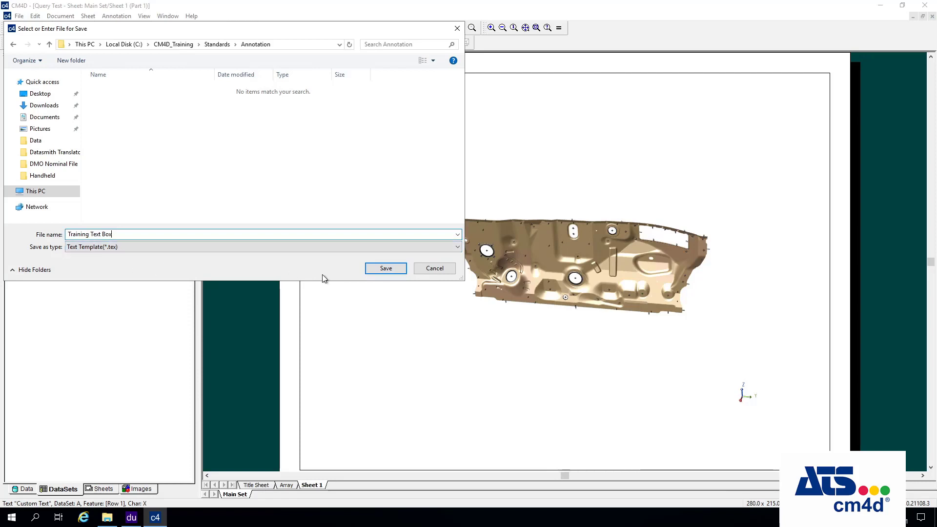
left_click(382, 268)
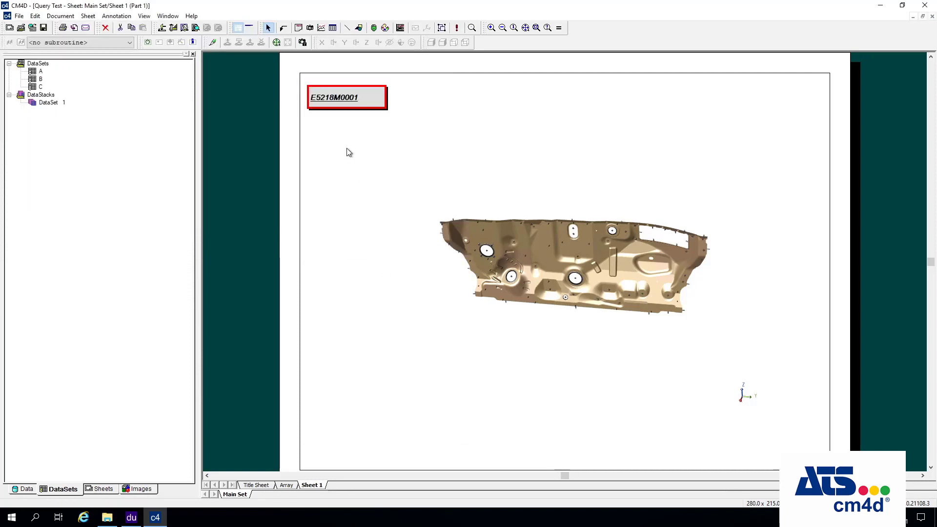
Make the annotation eligible for reload on document open and inspect its load filename in the general properties.
right_click(336, 103)
left_click(367, 133)
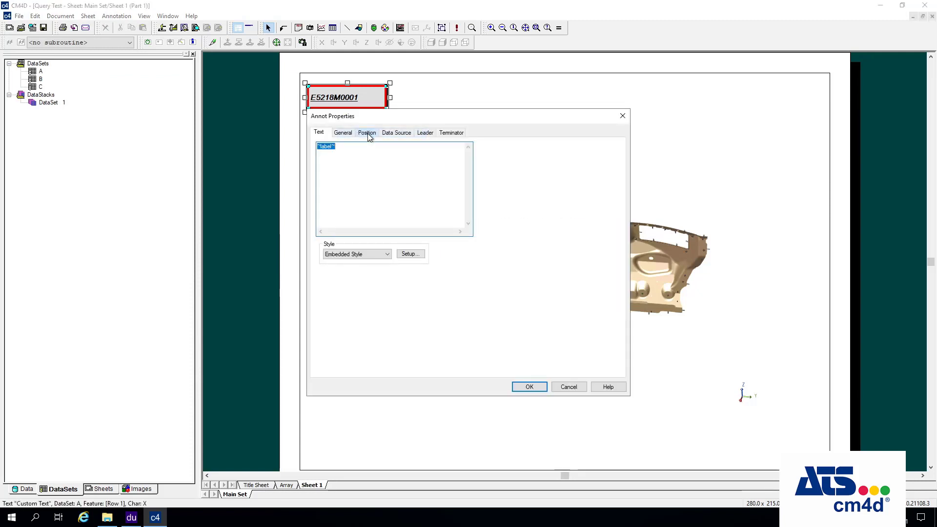
left_click(346, 132)
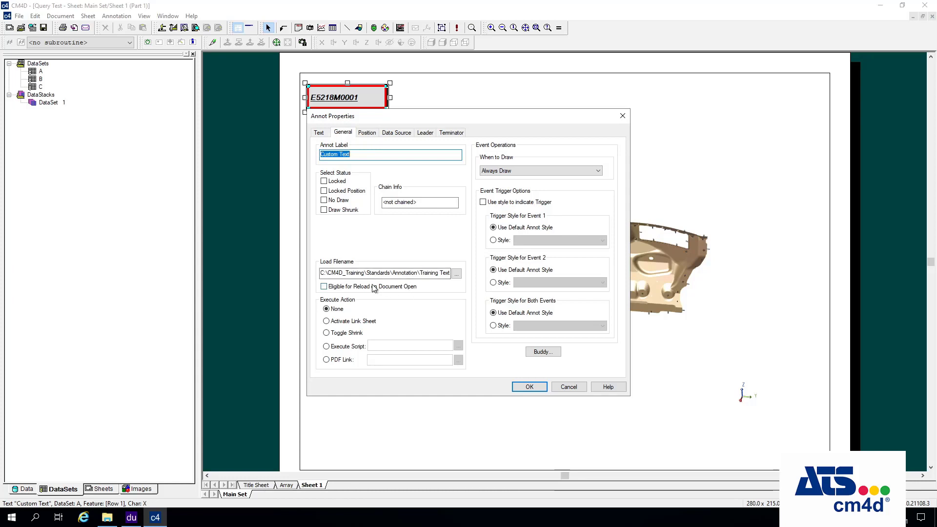
left_click(324, 287)
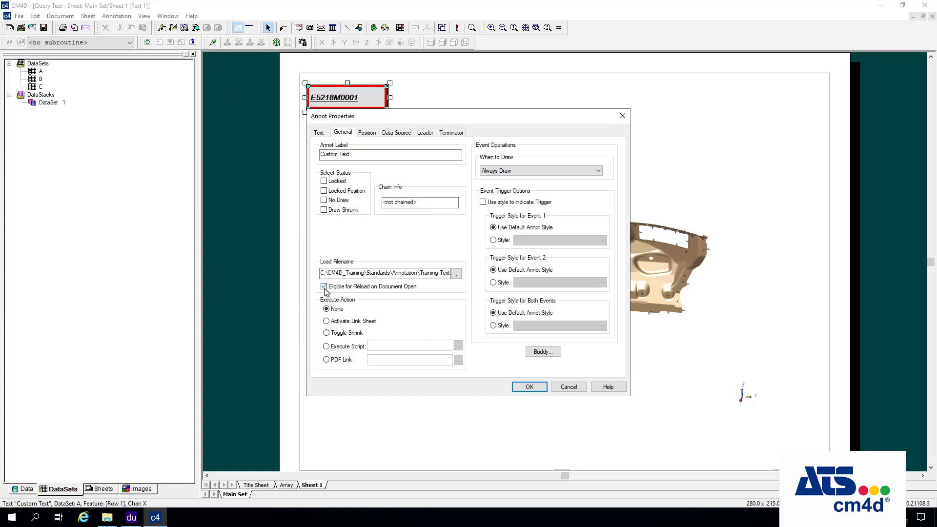
left_click(376, 273)
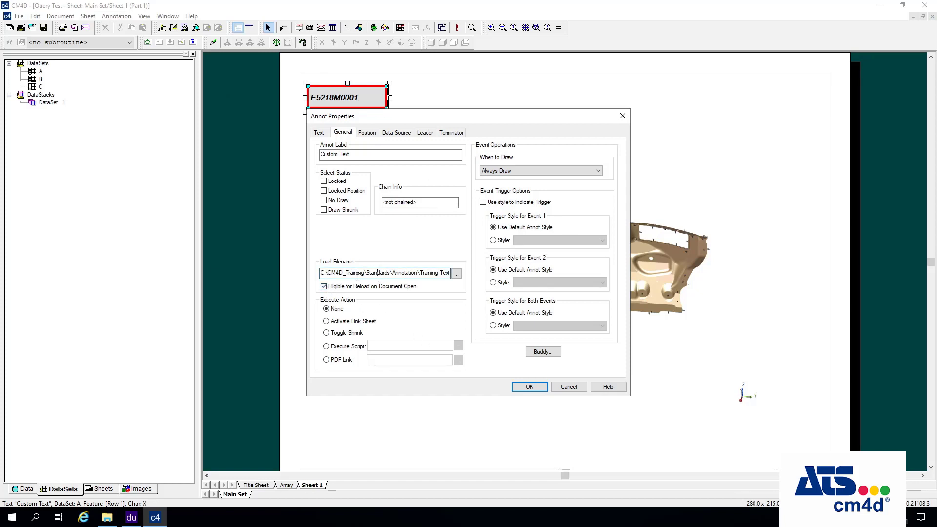
left_click_drag(410, 272, 593, 286)
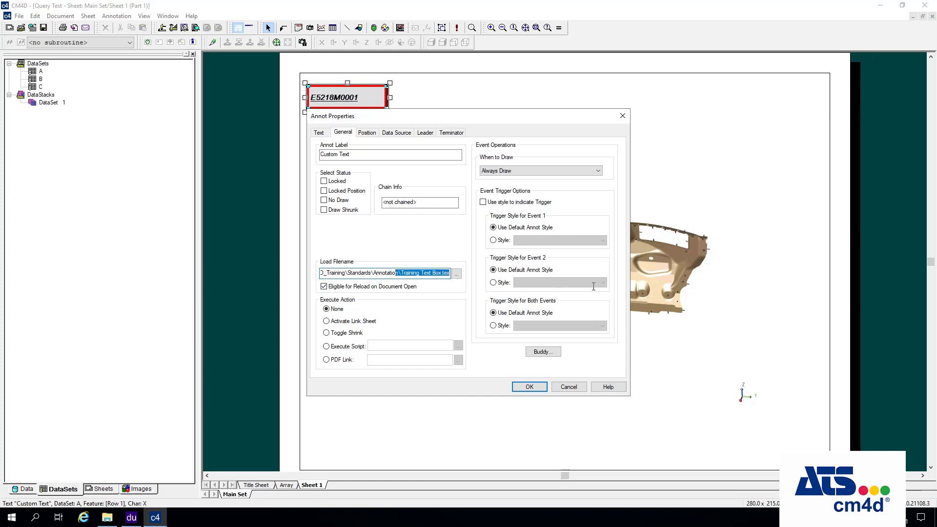
left_click(440, 273)
left_click_drag(423, 273, 488, 274)
Set the annotation's scale to 2 in its position properties and confirm.
left_click(363, 136)
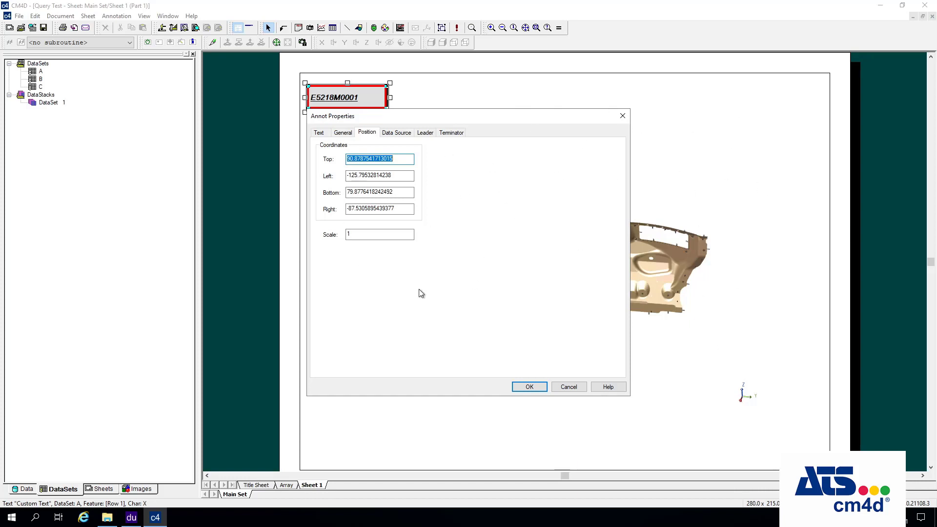
left_click(351, 236)
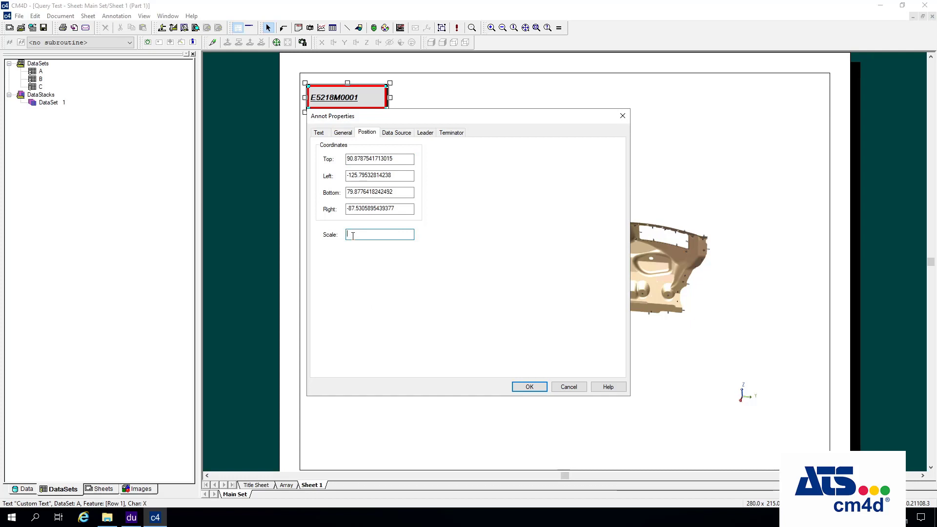
type("2")
left_click(540, 389)
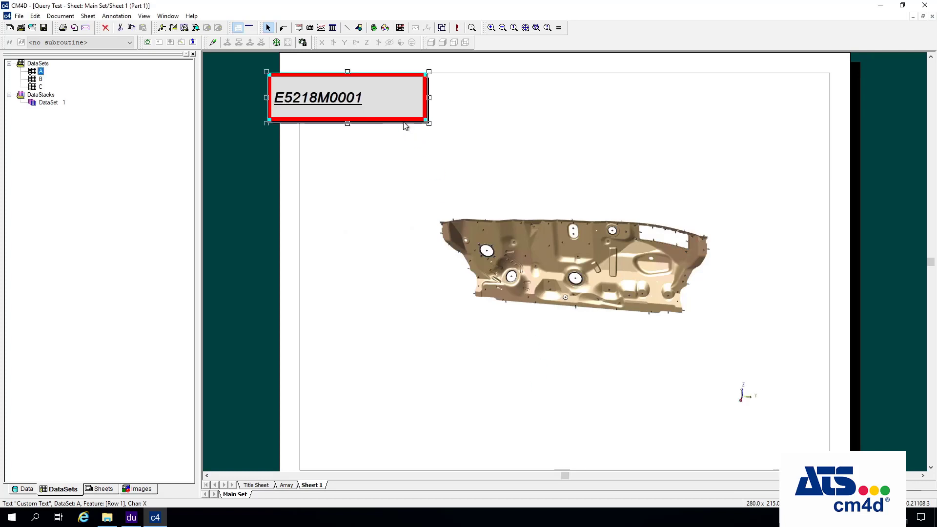
Set the annotation's scale back to 1 and confirm the properties.
right_click(385, 95)
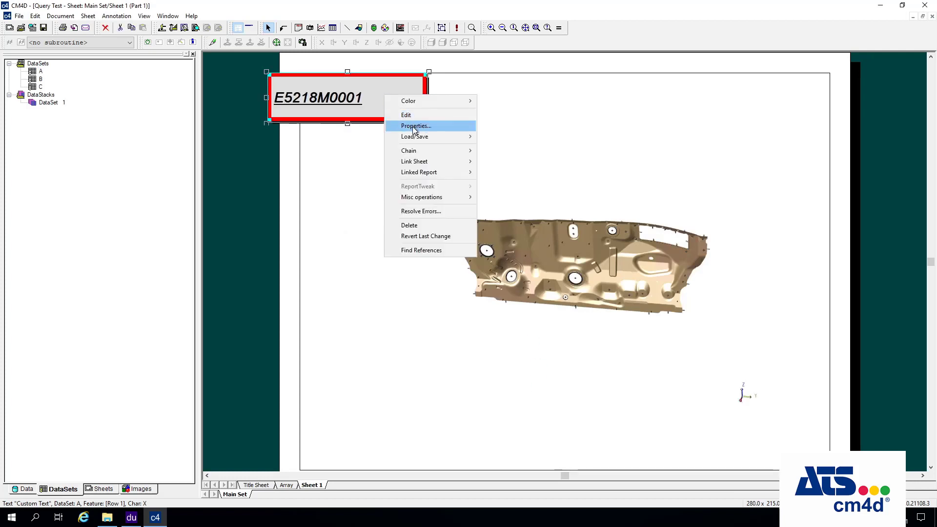
left_click(354, 91)
left_click_drag(397, 88, 399, 88)
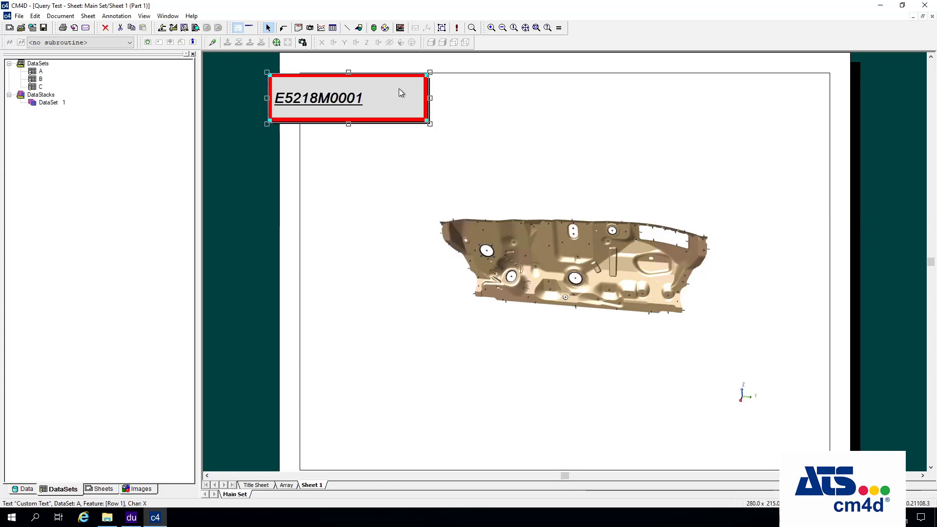
right_click(401, 93)
left_click(425, 107)
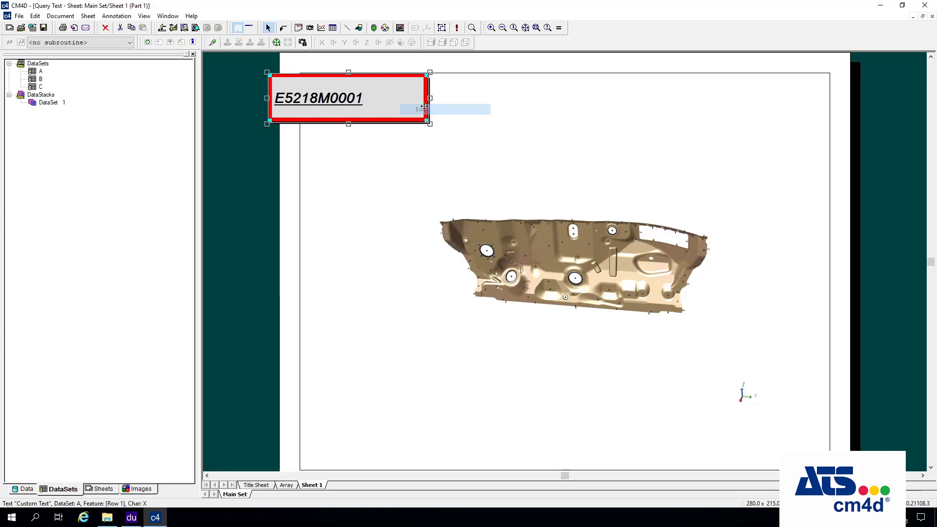
right_click(370, 98)
left_click(391, 127)
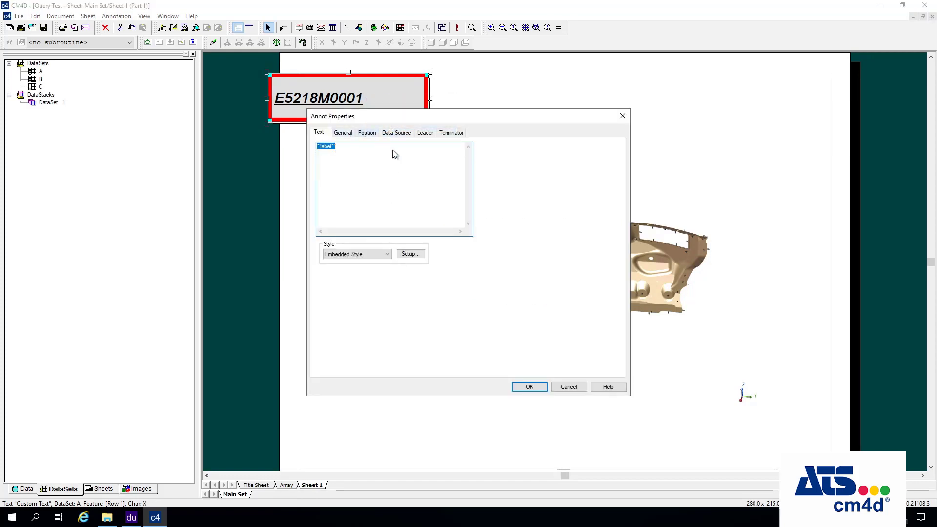
left_click(374, 133)
double_click(348, 235)
type("1")
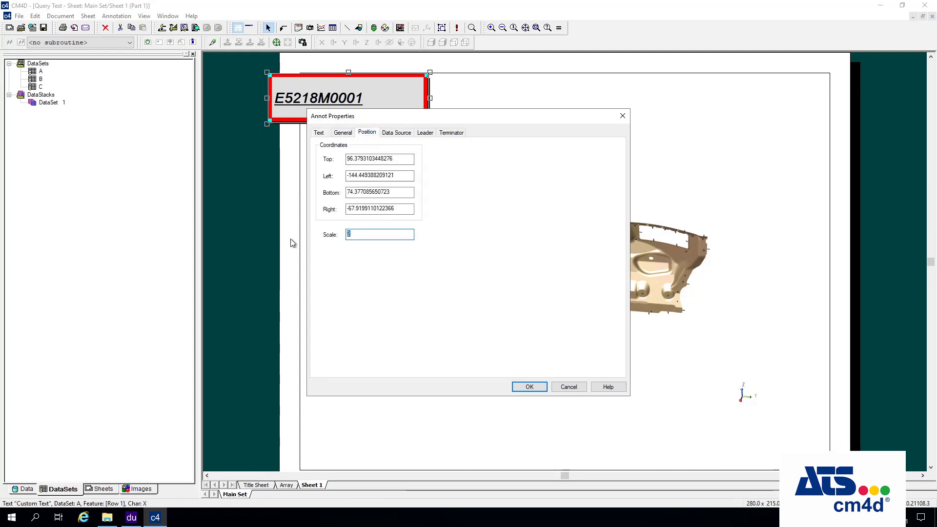
left_click(529, 386)
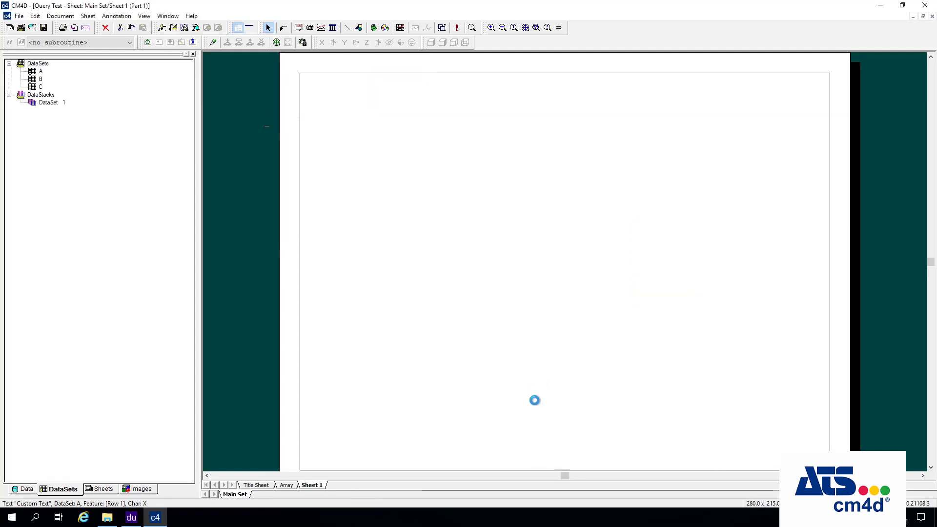
Set the annotation's leader type to Use DataSource Feature, with the feature located in View 1.
right_click(363, 106)
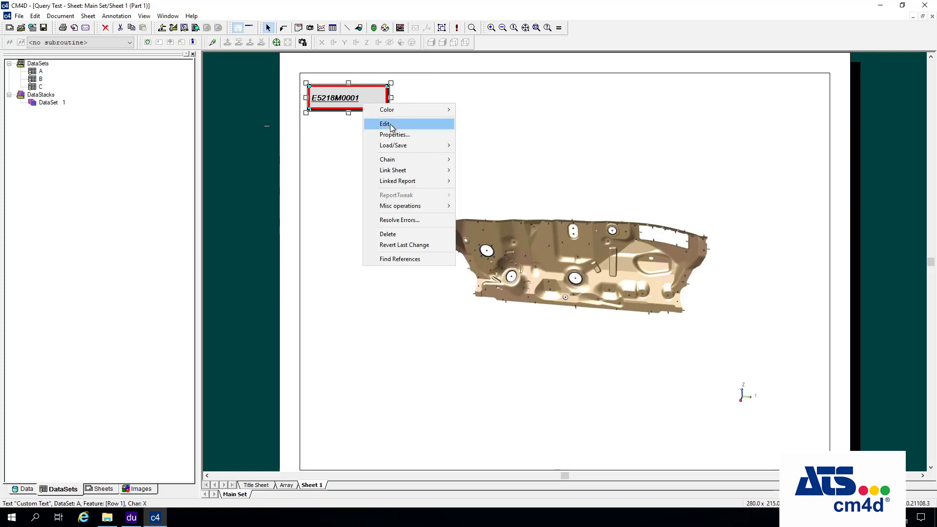
left_click(389, 123)
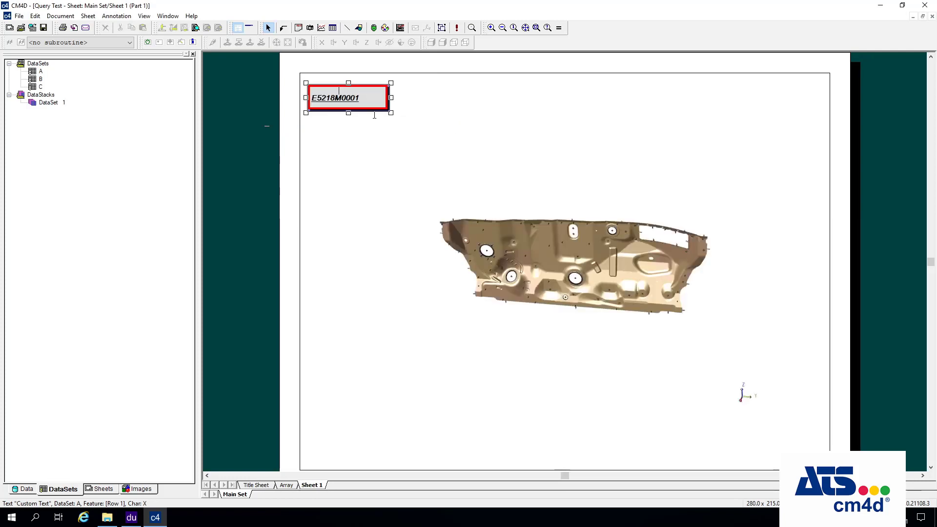
right_click(373, 105)
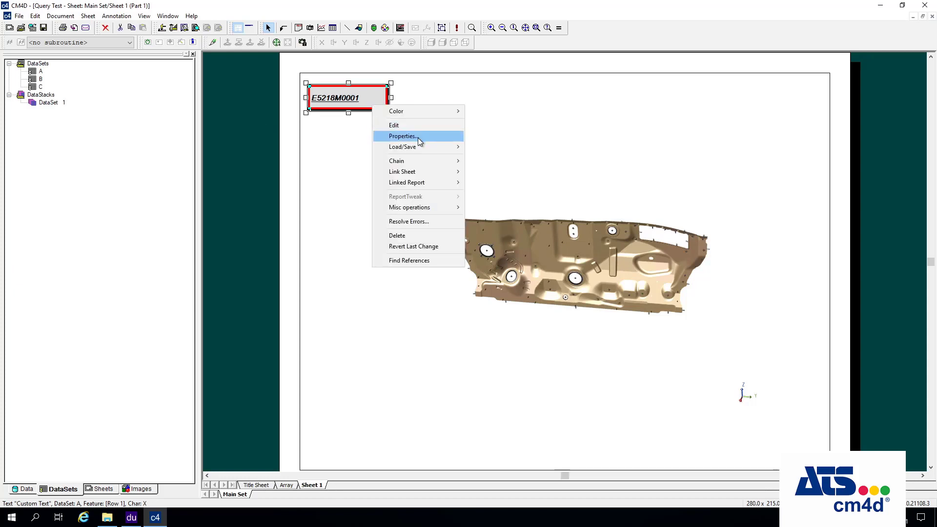
left_click(418, 137)
left_click(366, 133)
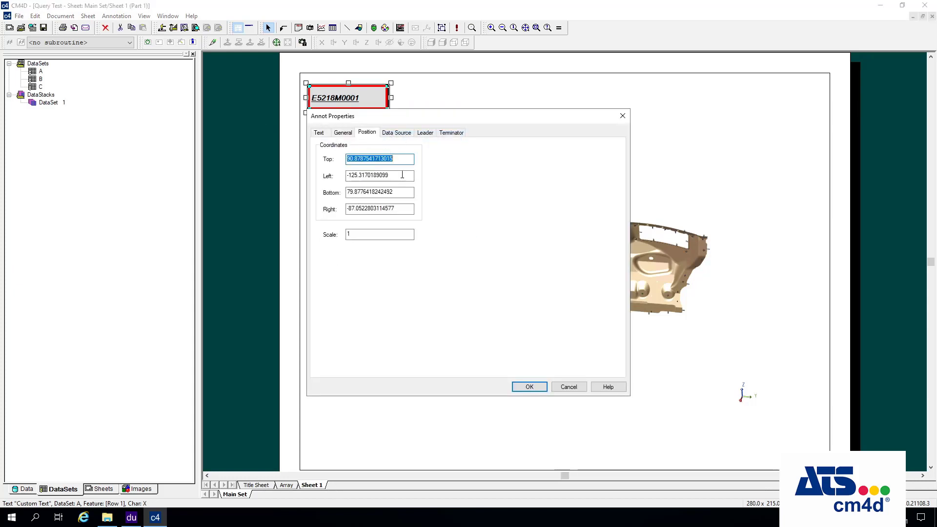
left_click(400, 135)
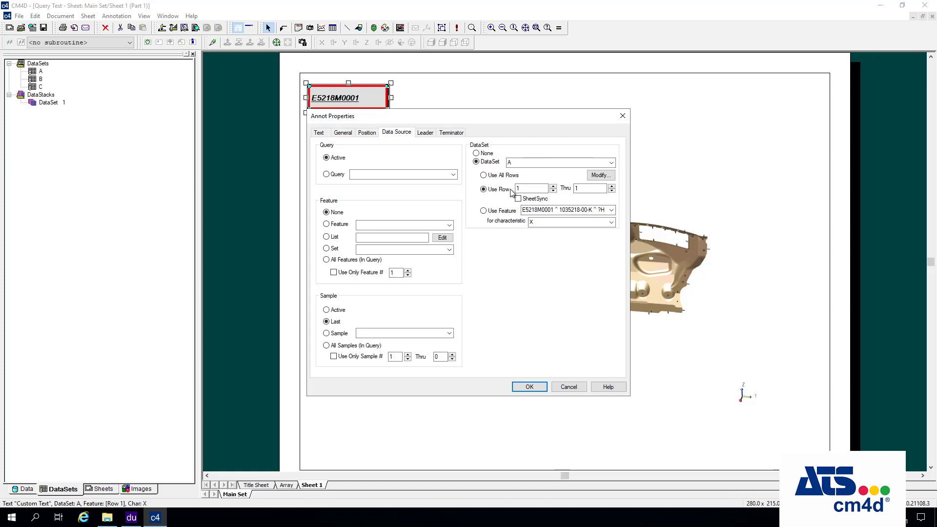
left_click(425, 133)
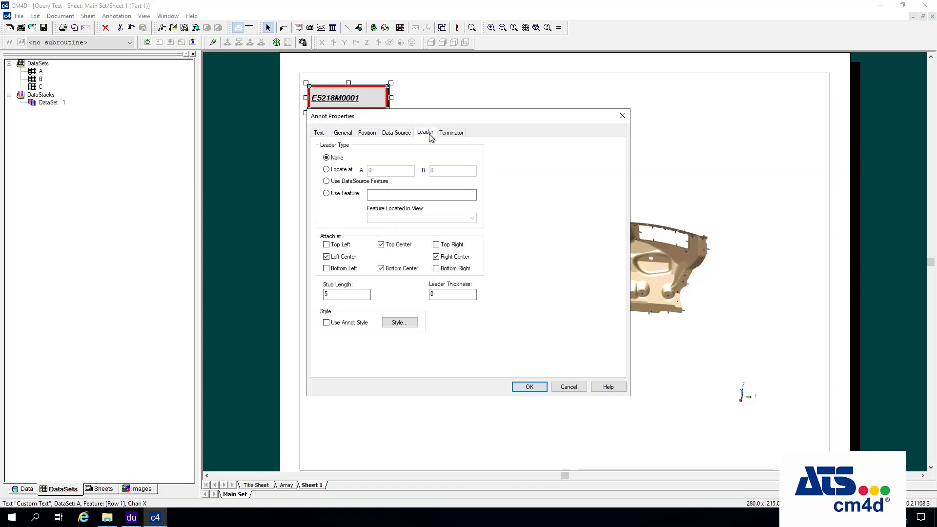
left_click_drag(473, 119, 267, 155)
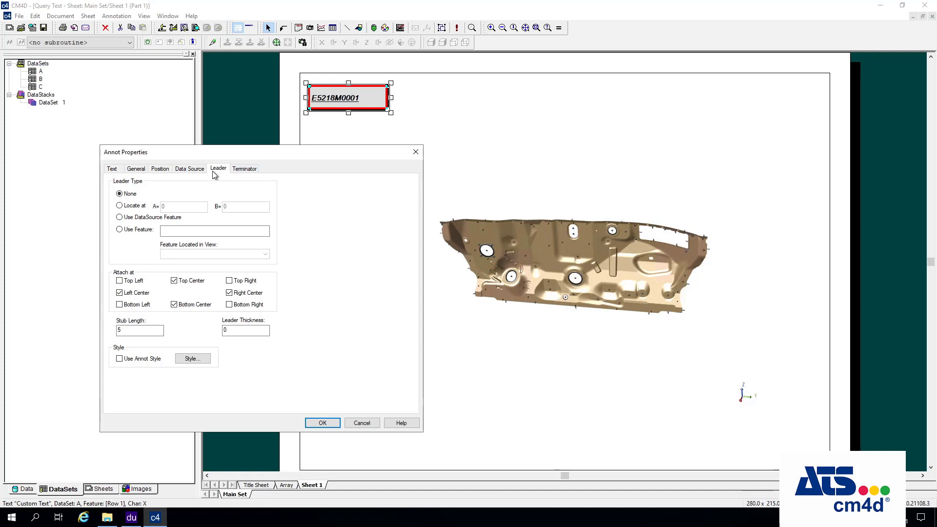
left_click(120, 218)
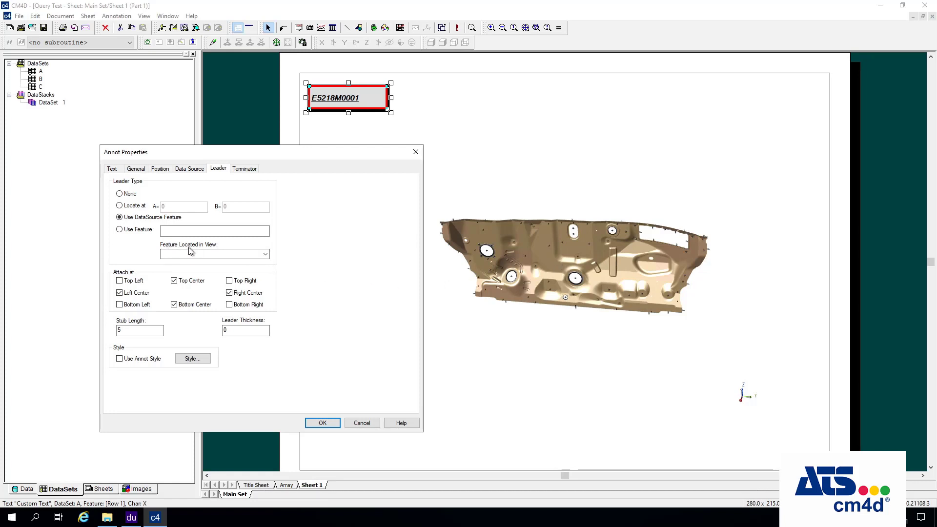
left_click(266, 255)
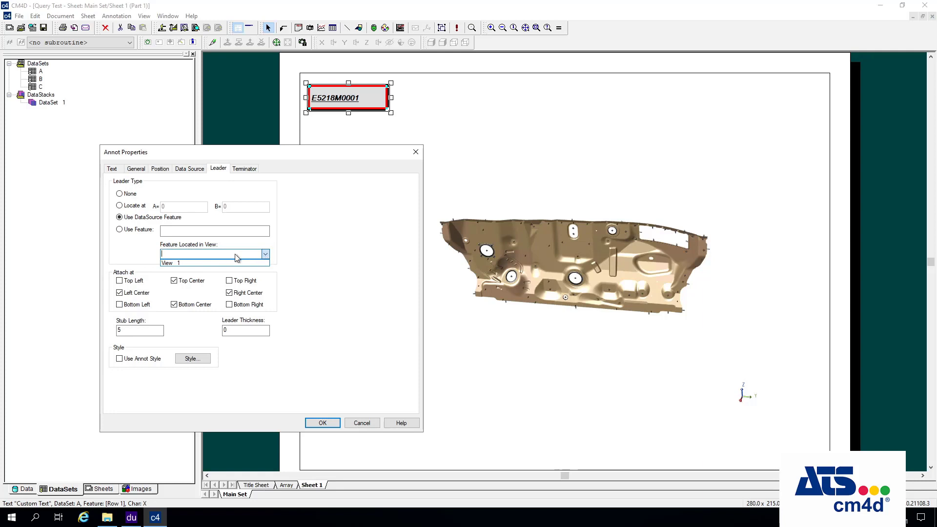
left_click(191, 264)
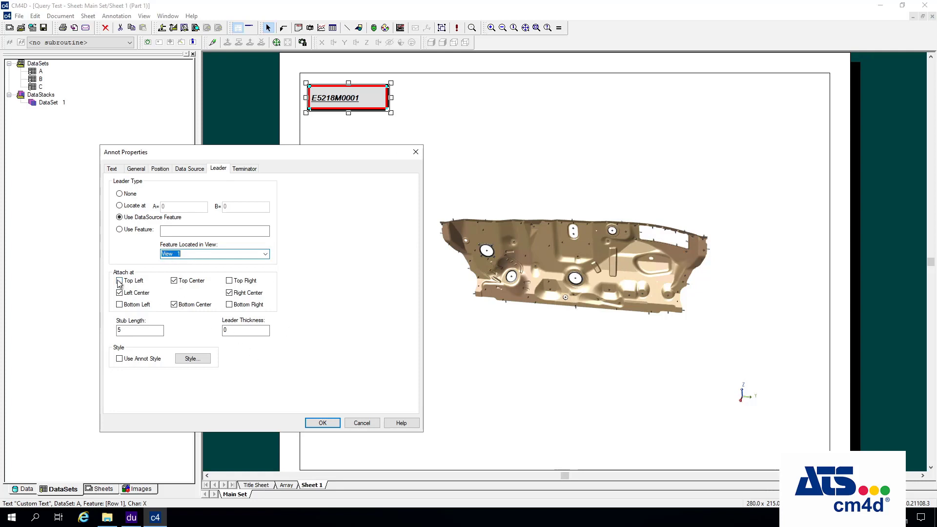
Enable the Top Left, Top Right, Bottom Left and Bottom Right attach points for the leader.
left_click(230, 281)
left_click(229, 305)
left_click(128, 282)
left_click(120, 304)
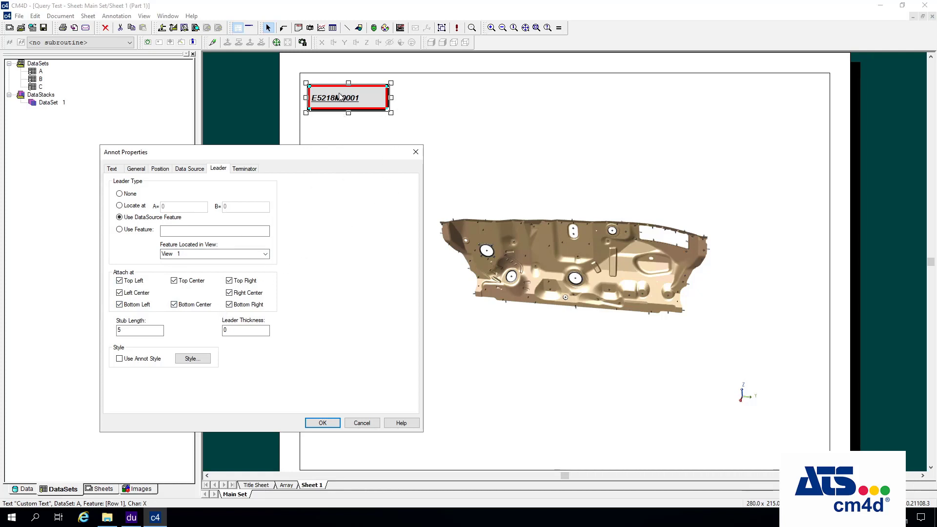
Turn the leader's Top Right, Bottom Right, Top Center and Bottom Center attach points off and on again.
left_click(231, 306)
left_click(230, 282)
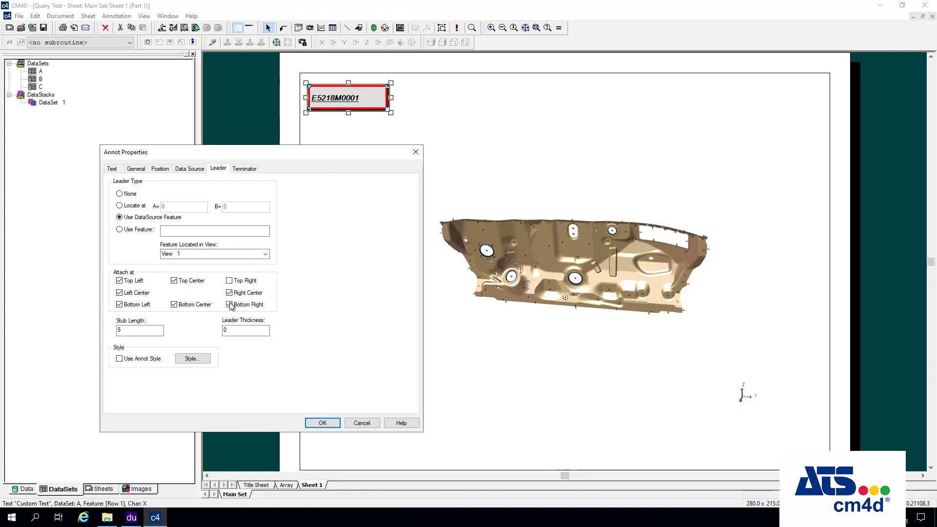
left_click(191, 305)
left_click(191, 285)
left_click(233, 305)
left_click(236, 284)
left_click(196, 284)
left_click(190, 304)
Confirm the annotation's leader settings and deselect the annotation.
left_click(149, 334)
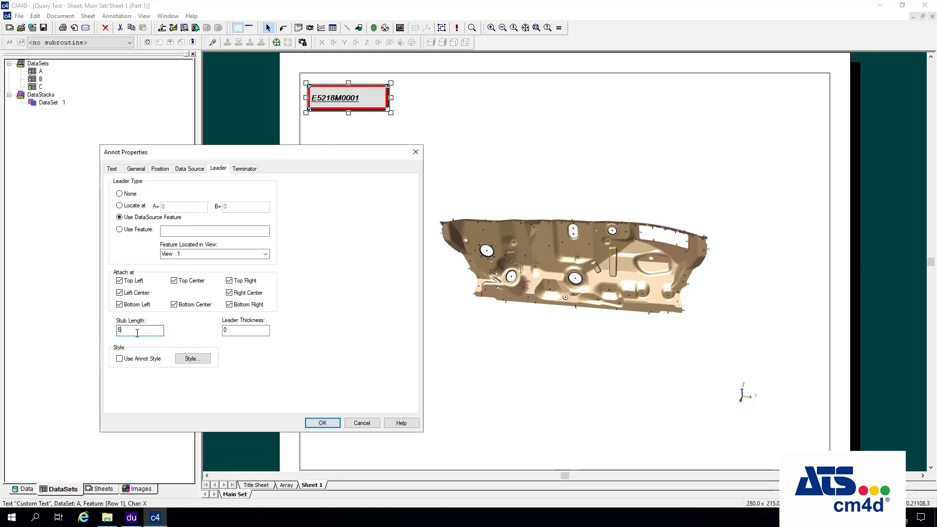
key("shift+Home")
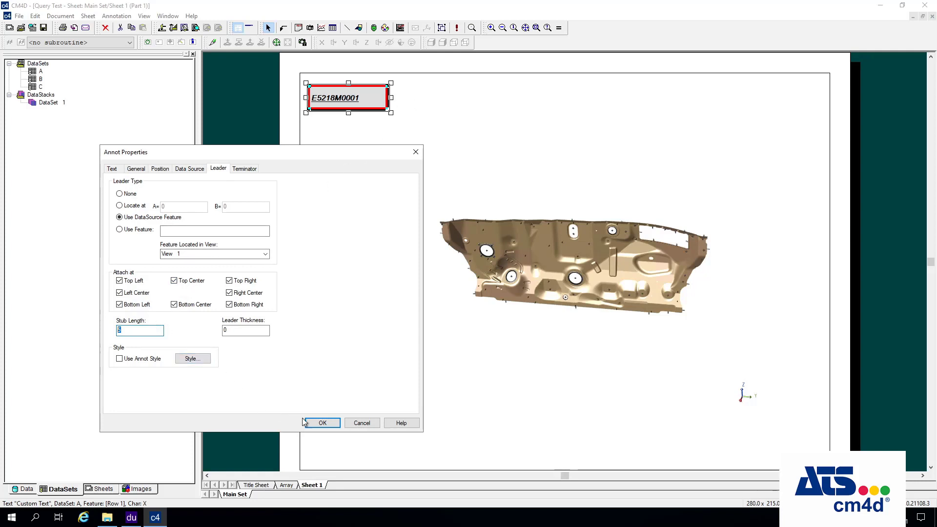
left_click(323, 423)
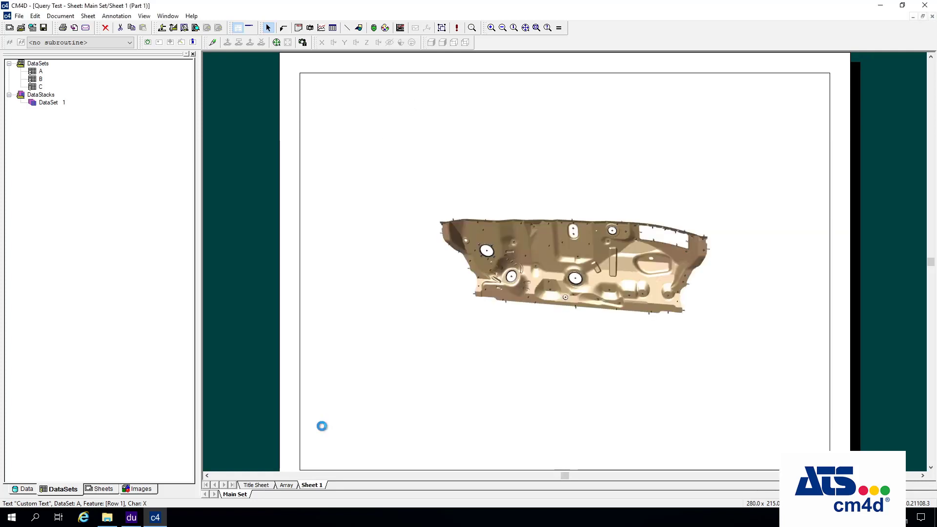
left_click(288, 259)
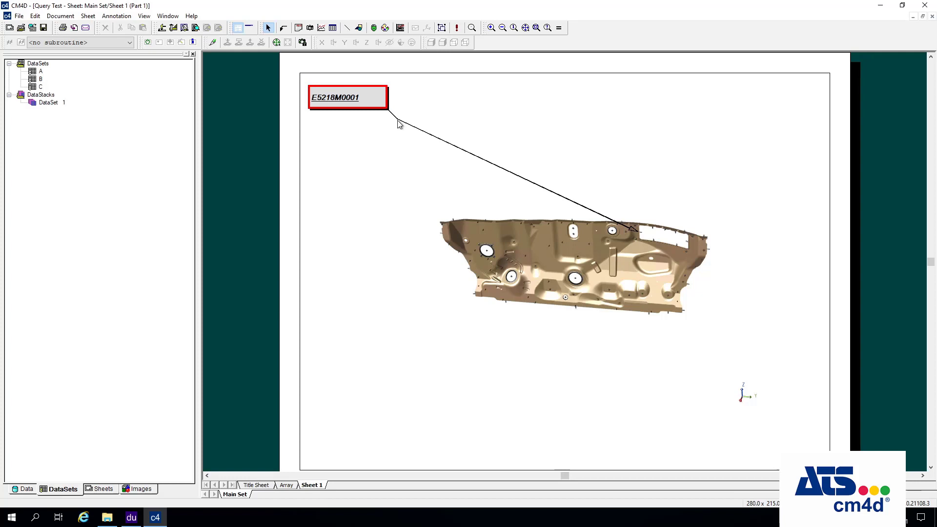
Set the annotation leader's stub length to 1, confirm the properties and deselect the annotation.
right_click(381, 101)
left_click(399, 130)
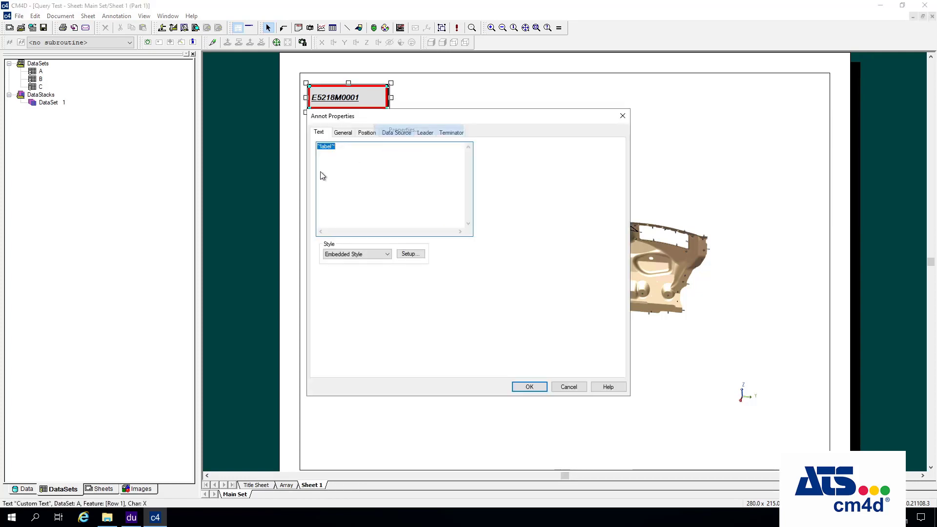
left_click(425, 133)
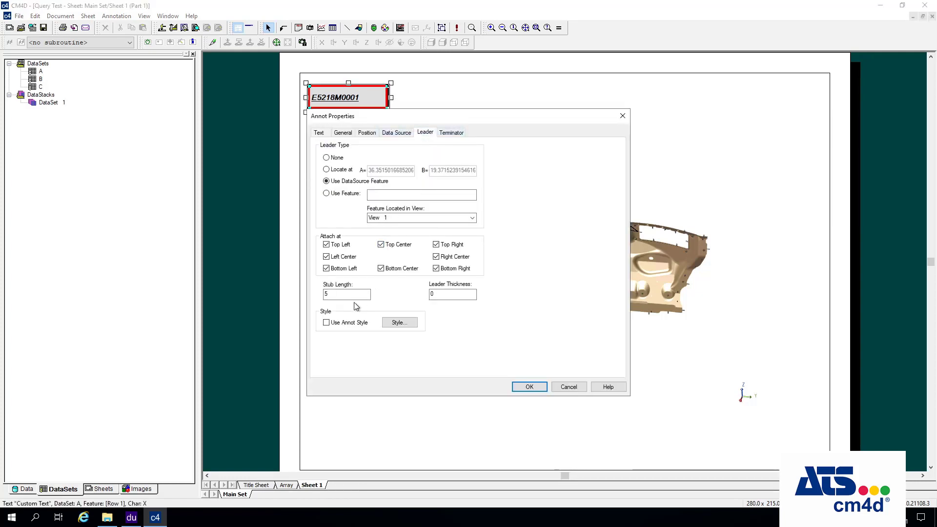
left_click(339, 295)
left_click(529, 387)
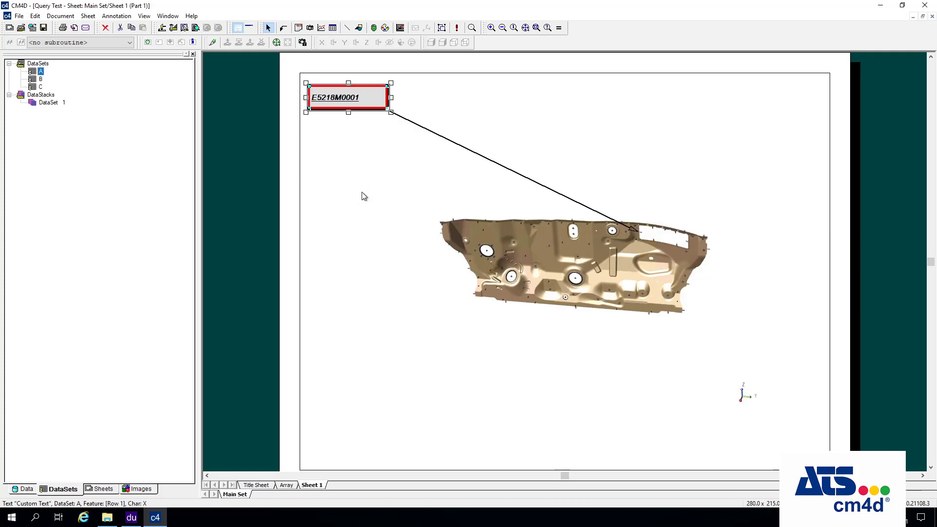
left_click(362, 192)
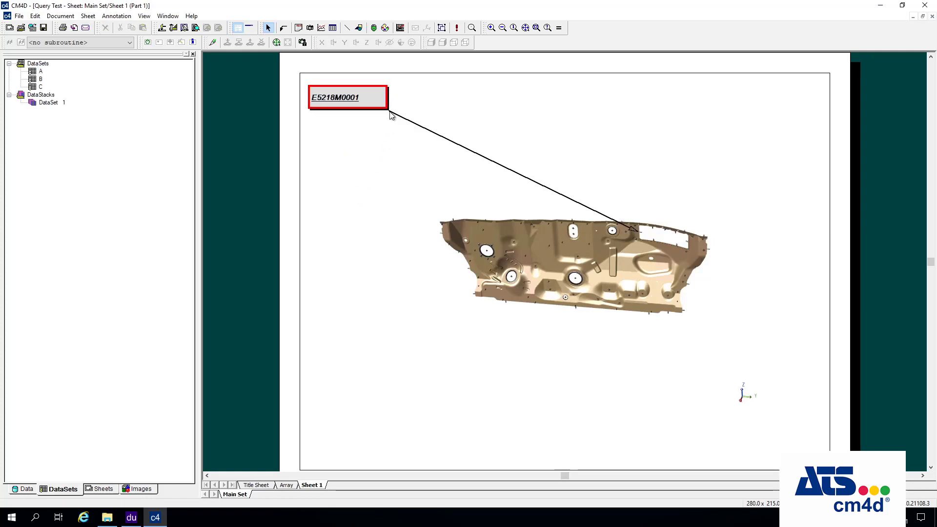
Set the annotation's leader thickness to 1.5 and confirm the properties.
right_click(380, 105)
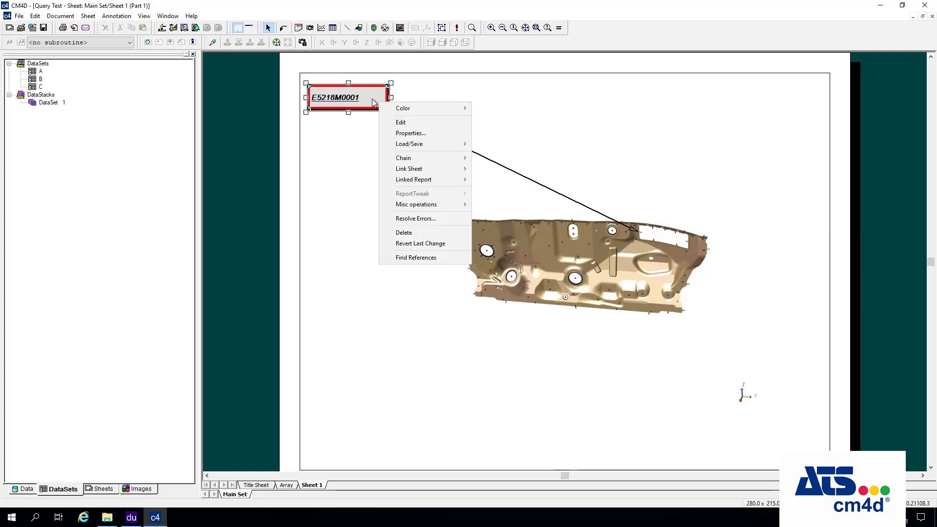
left_click(411, 135)
left_click(424, 133)
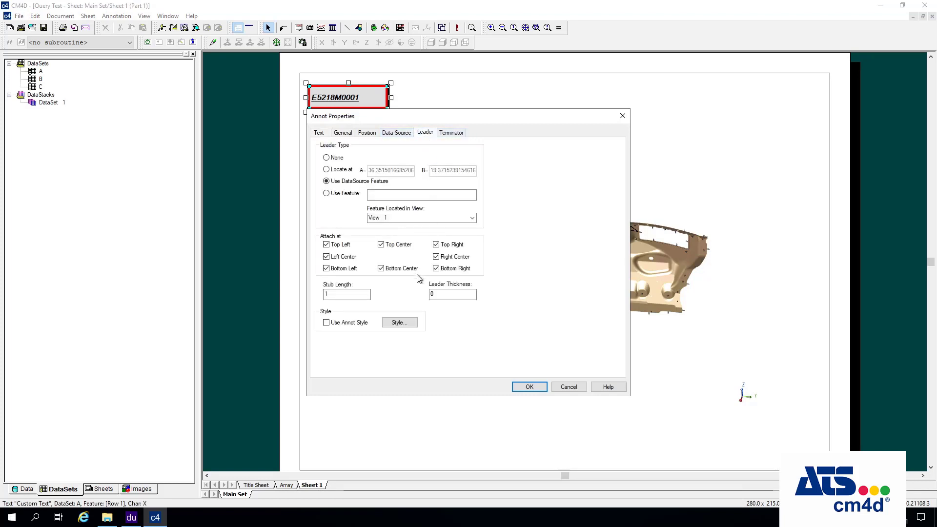
left_click(452, 293)
left_click_drag(504, 116, 466, 241)
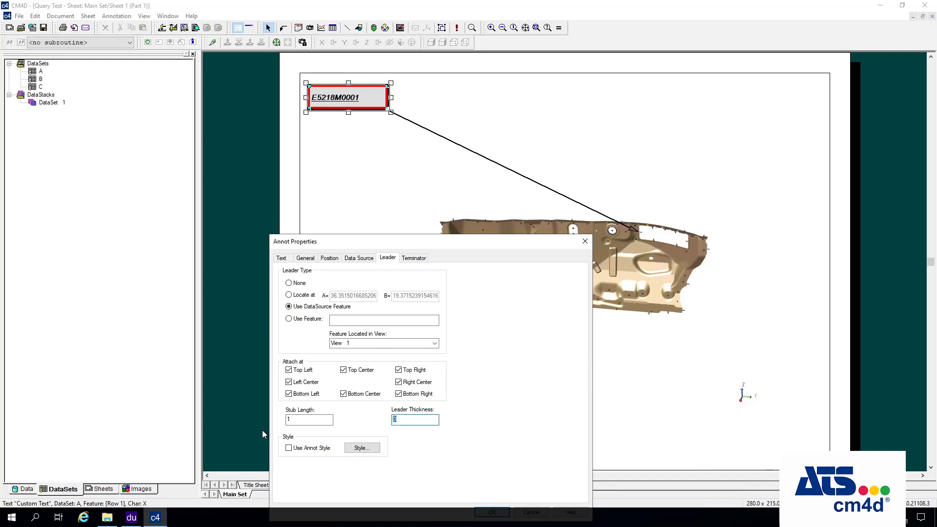
type("1.5")
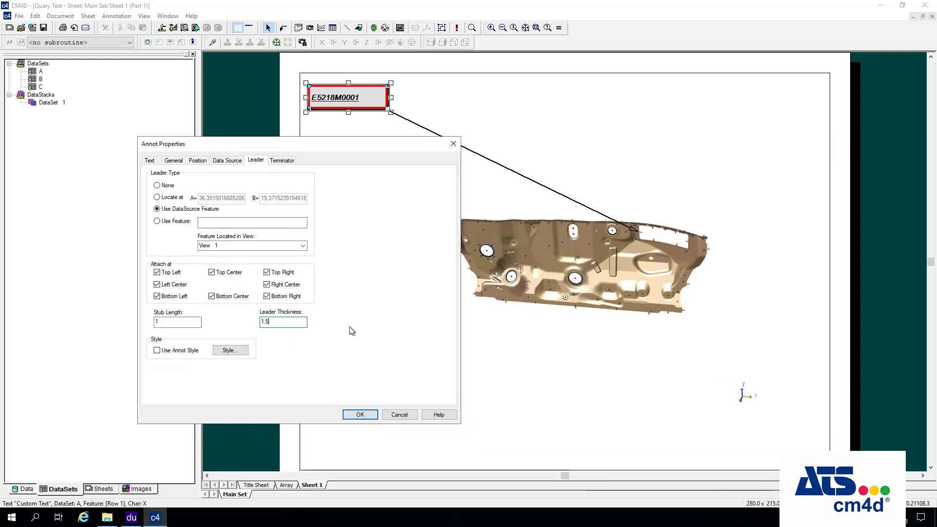
left_click(367, 418)
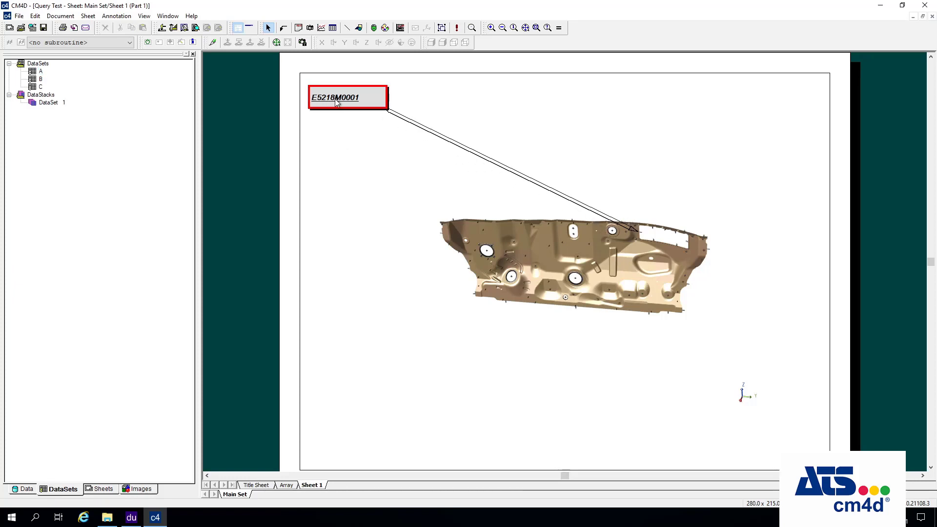
Enable Use Annot Style for the annotation's leader and confirm the properties.
right_click(377, 93)
left_click(430, 126)
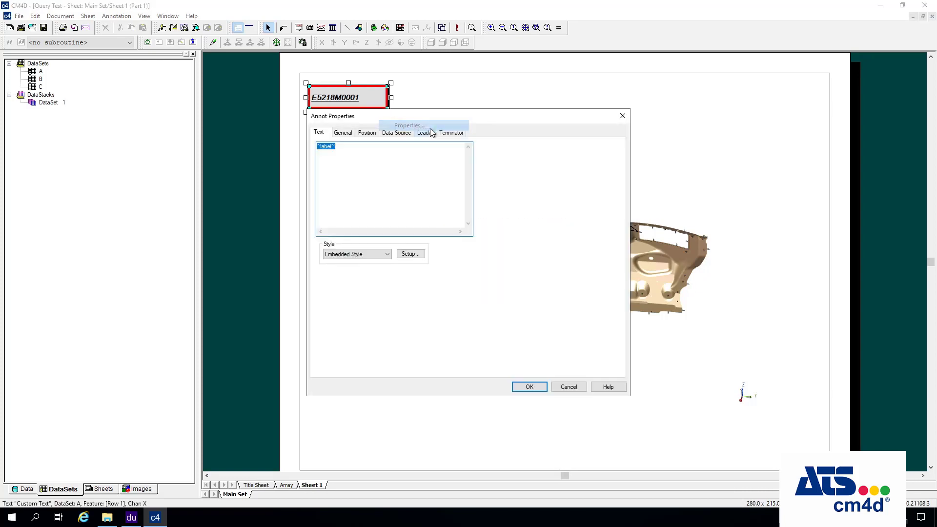
left_click(424, 133)
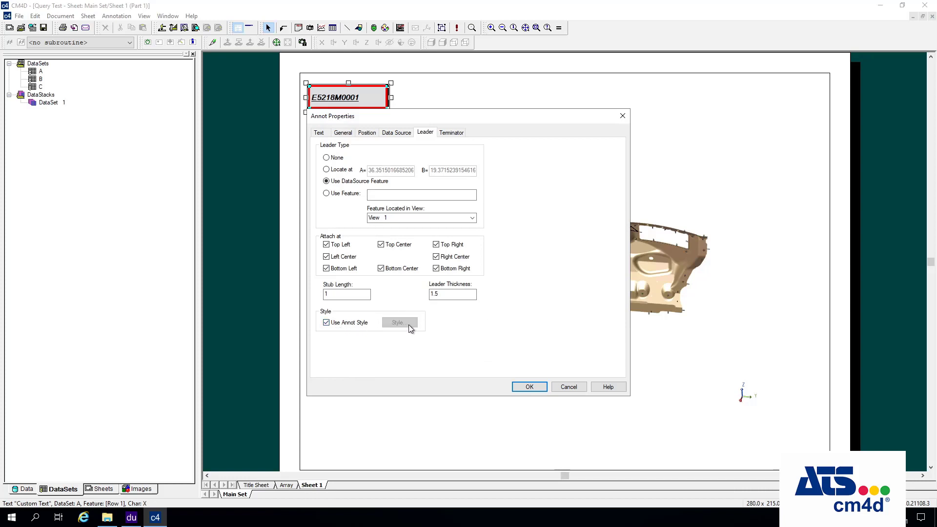
left_click(327, 324)
left_click(321, 133)
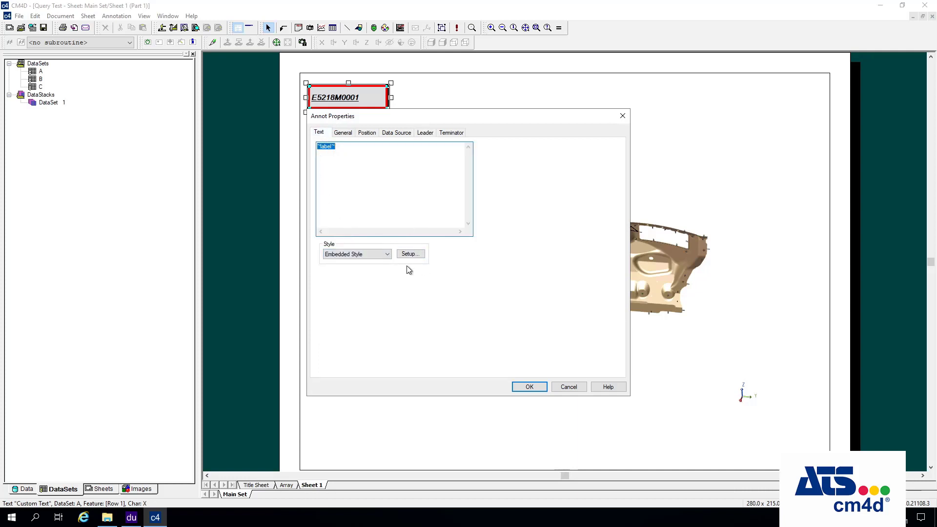
left_click(529, 387)
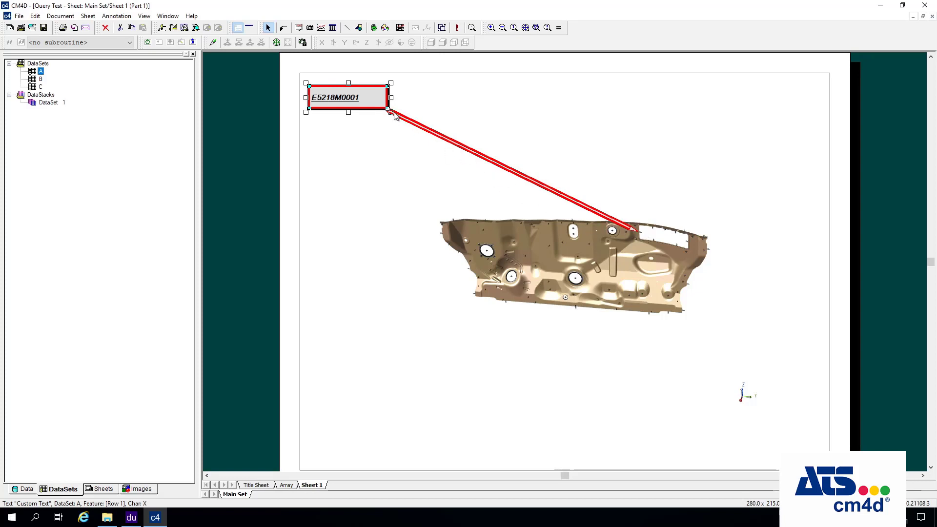
Turn off Use Annot Style in the annotation's leader settings.
right_click(367, 96)
left_click(398, 128)
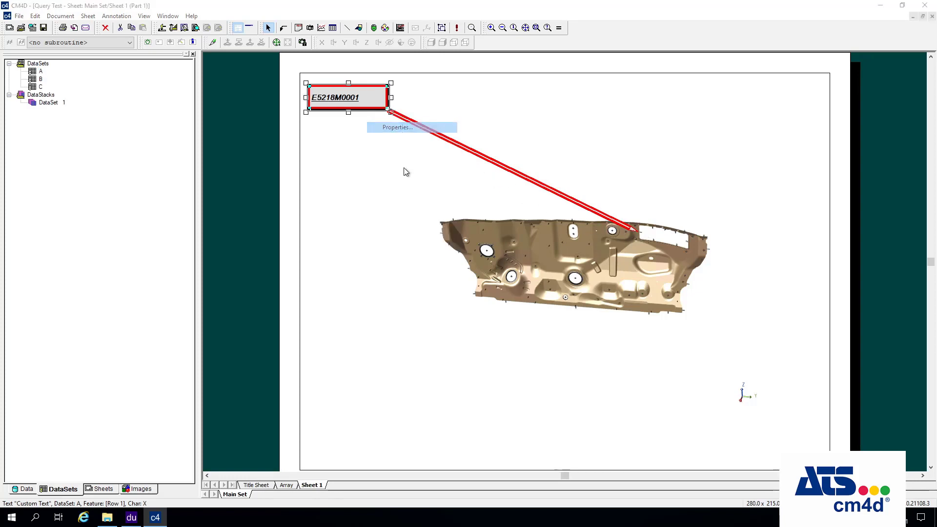
left_click(425, 133)
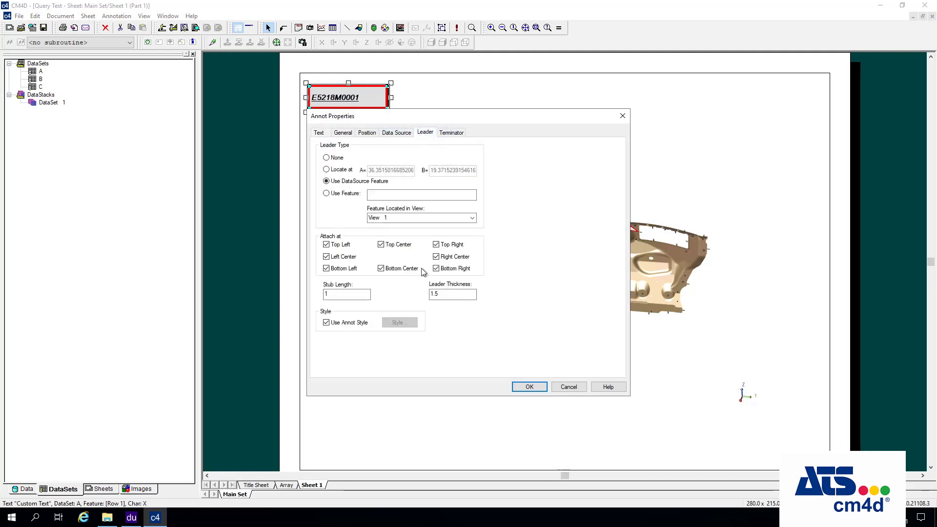
left_click(341, 323)
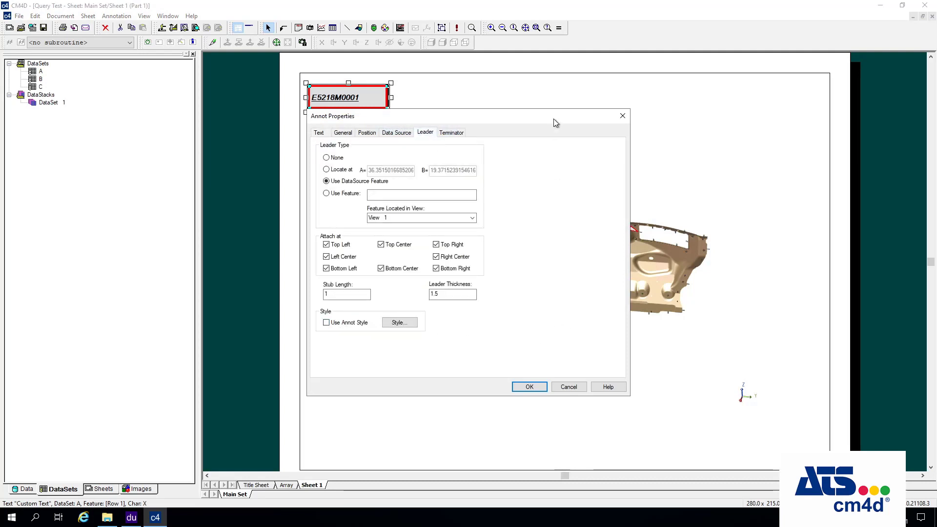
left_click_drag(553, 119, 486, 207)
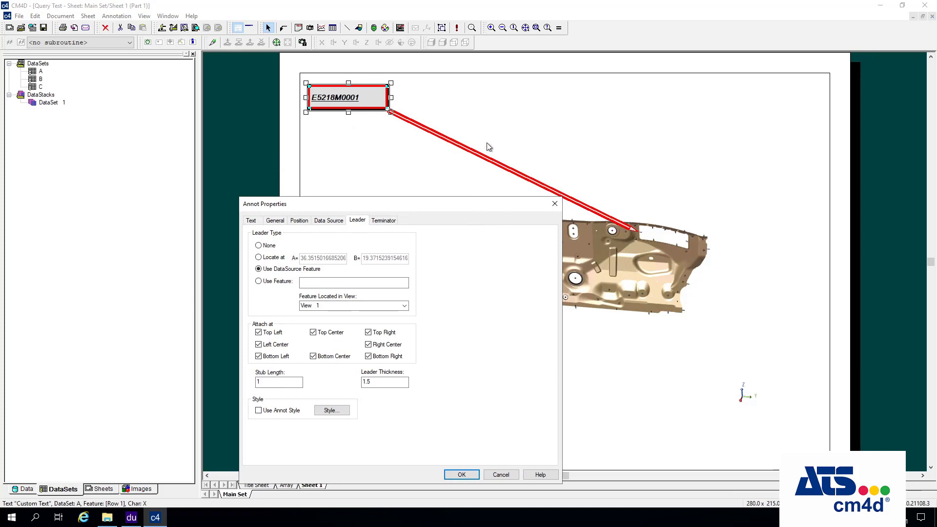
Change the leader's terminator type to Dot and confirm the annotation properties.
left_click(386, 221)
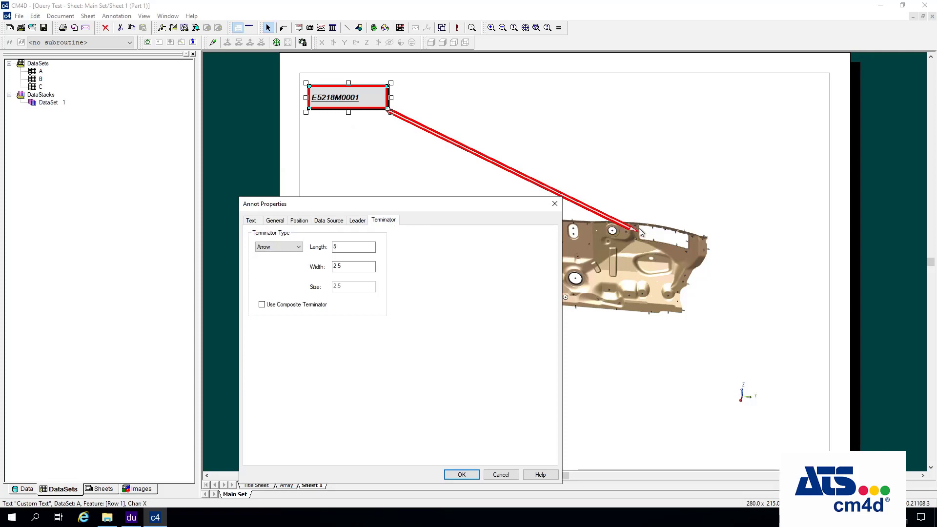
left_click(294, 250)
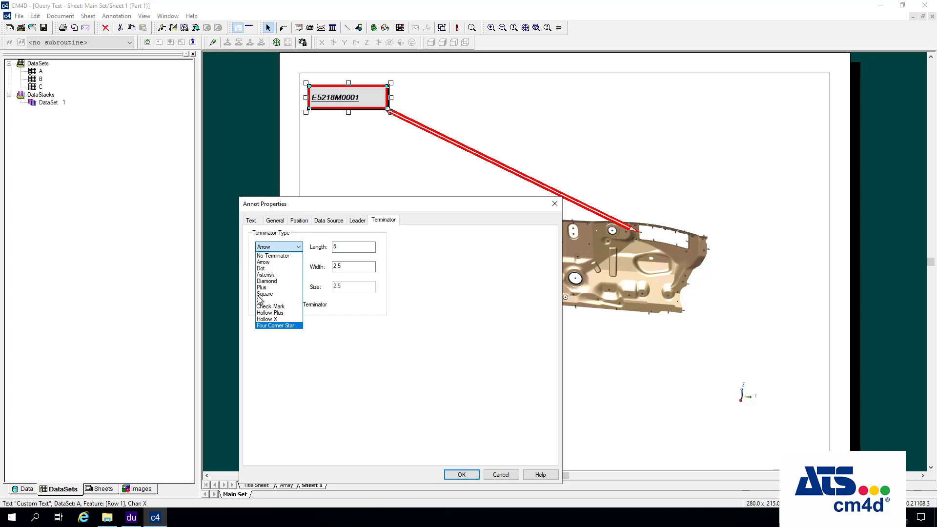
left_click(265, 271)
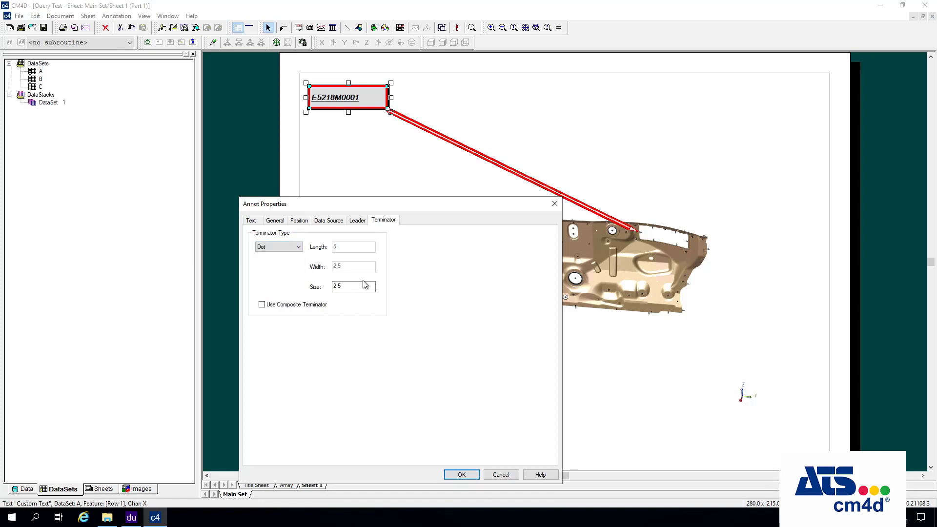
left_click(345, 287)
left_click(461, 474)
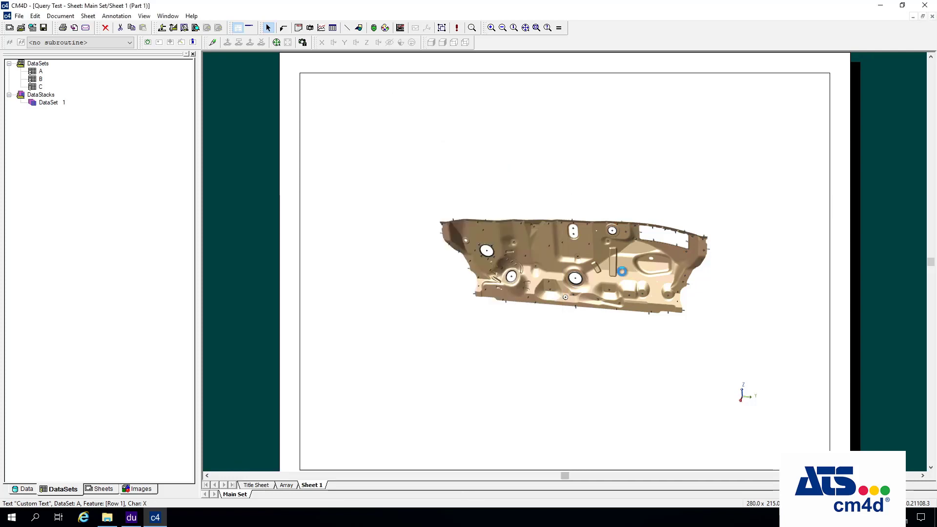
Set the brush color in the annotation leader's own style to Black.
right_click(366, 106)
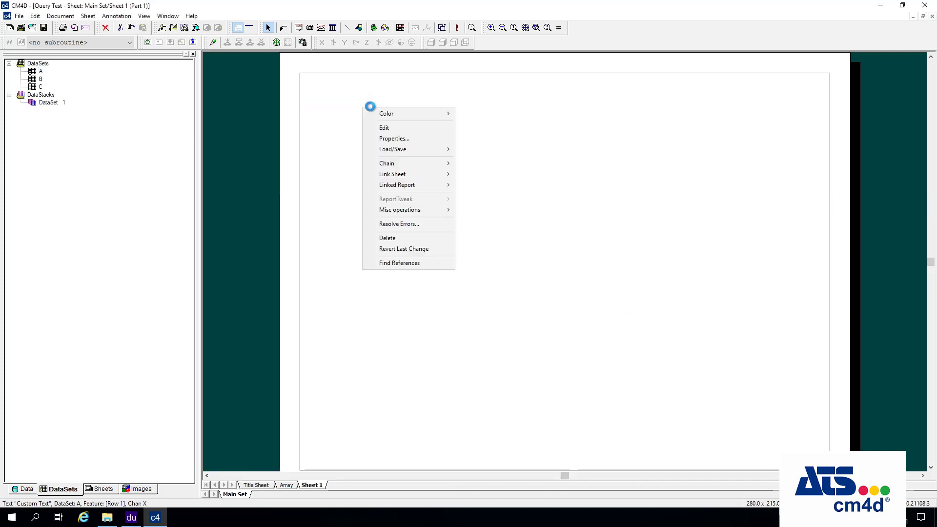
left_click(399, 140)
left_click(451, 133)
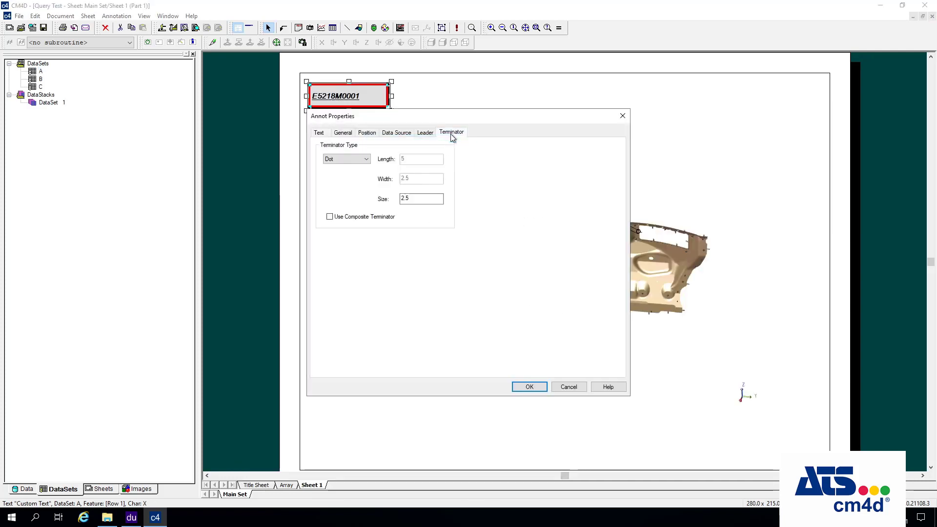
left_click(425, 133)
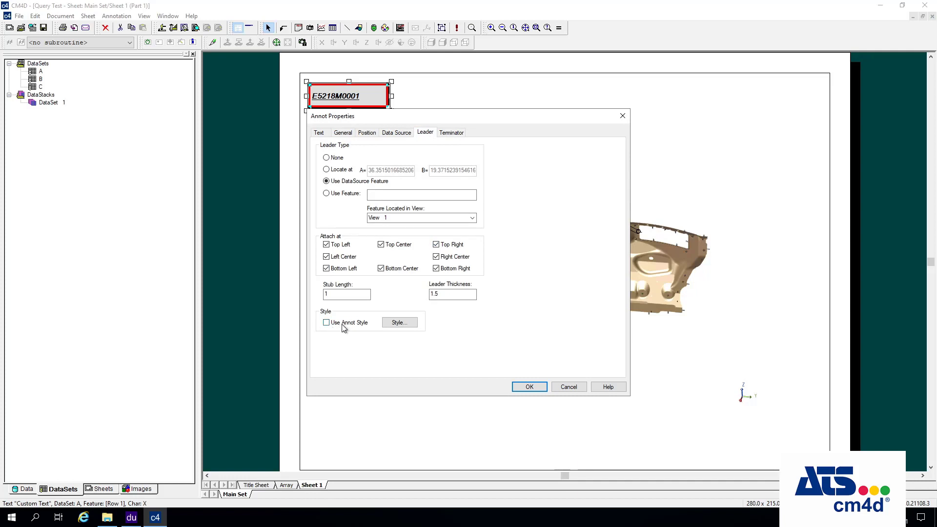
left_click(398, 322)
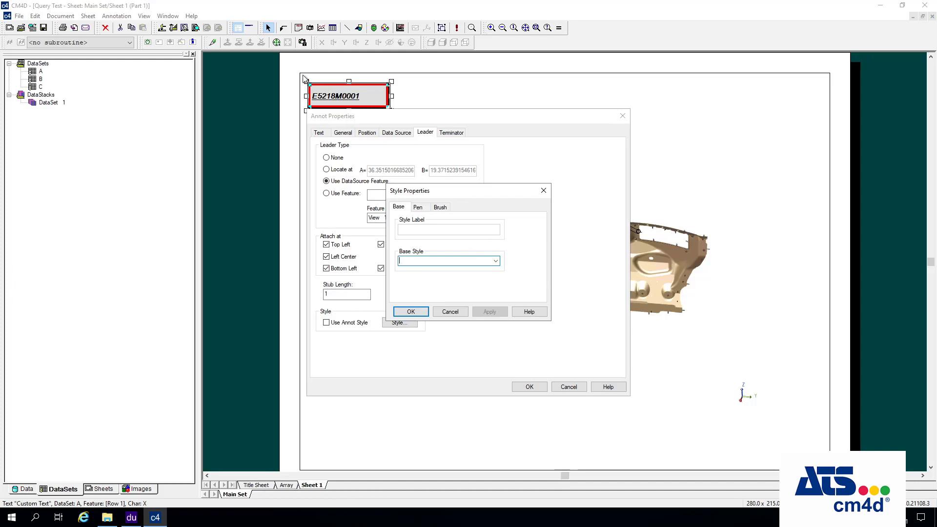
left_click(418, 206)
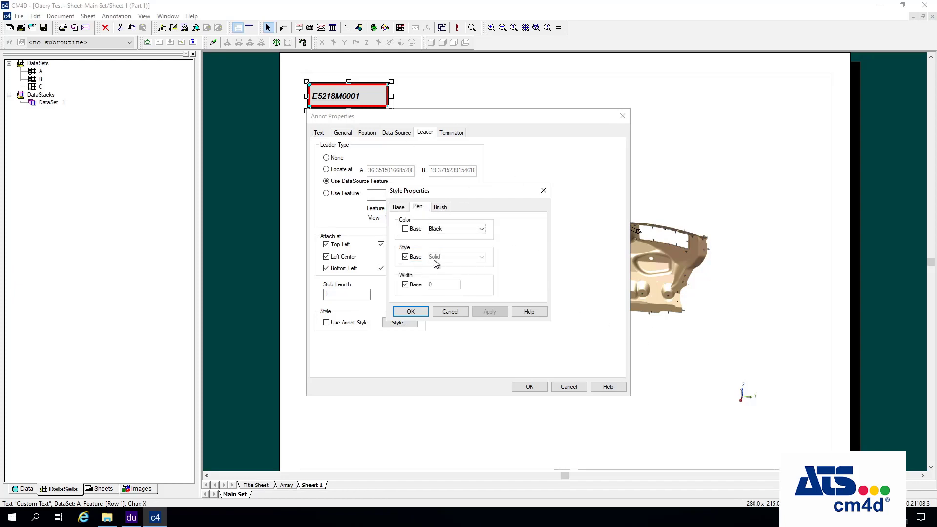
left_click(444, 208)
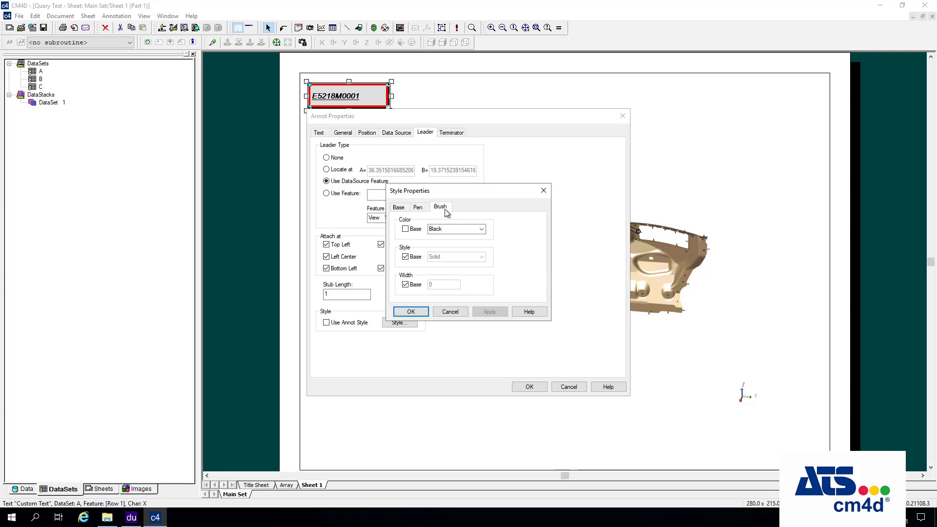
left_click(482, 230)
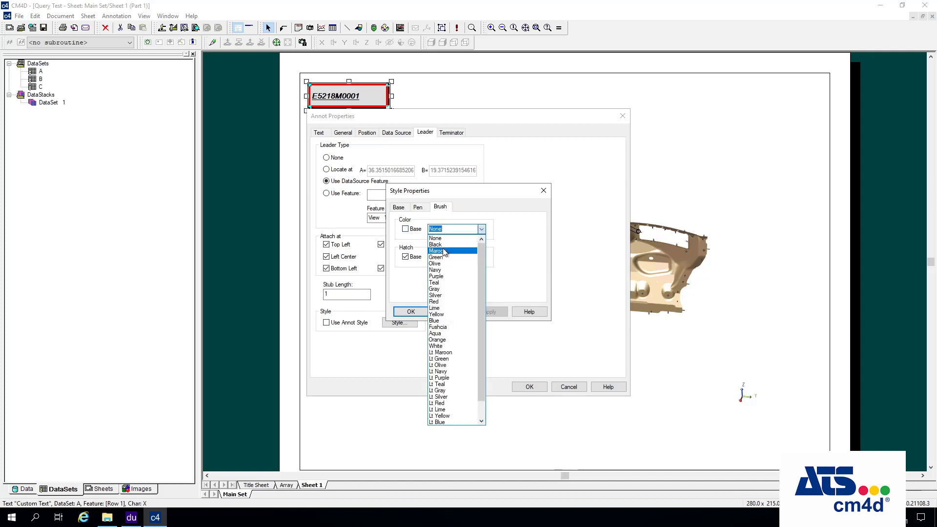
left_click(445, 245)
Set the leader style's pen width to 0.5 and confirm both the style and the annotation properties.
left_click(427, 206)
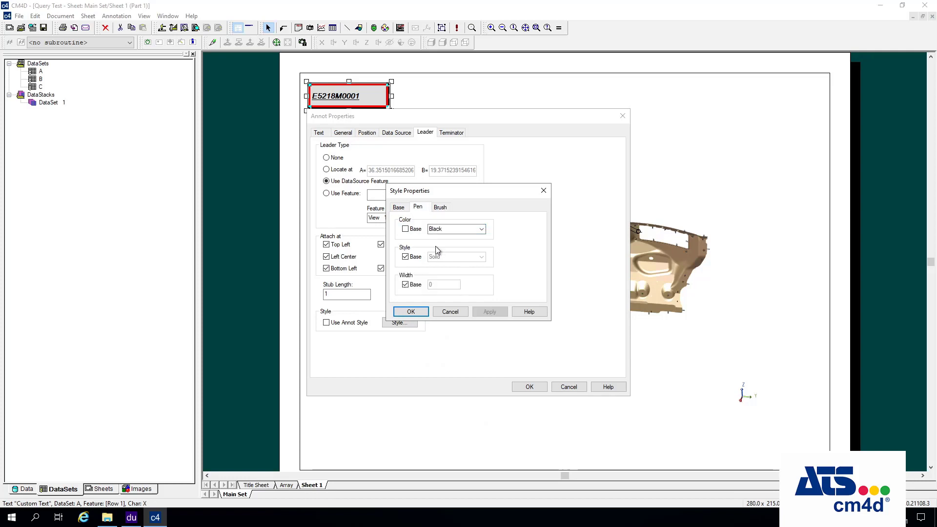
left_click(438, 285)
type(".5")
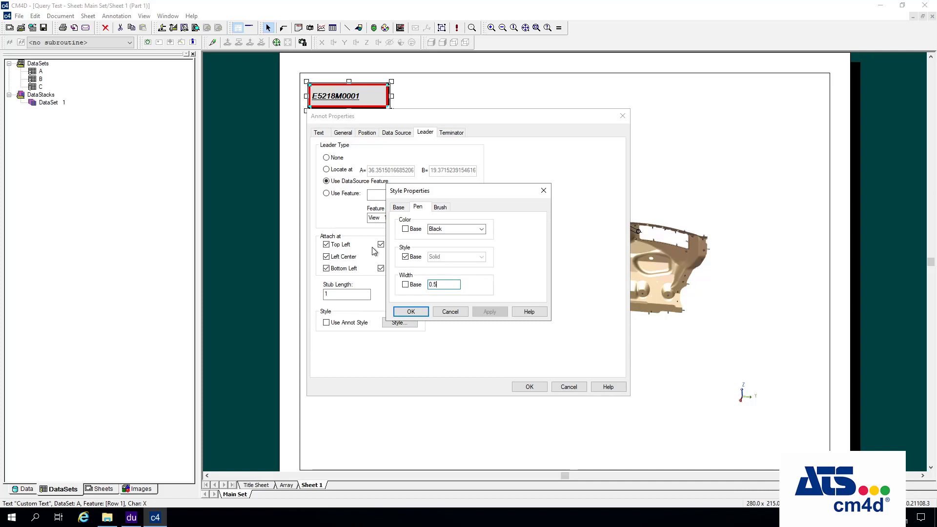
left_click(423, 313)
left_click(534, 386)
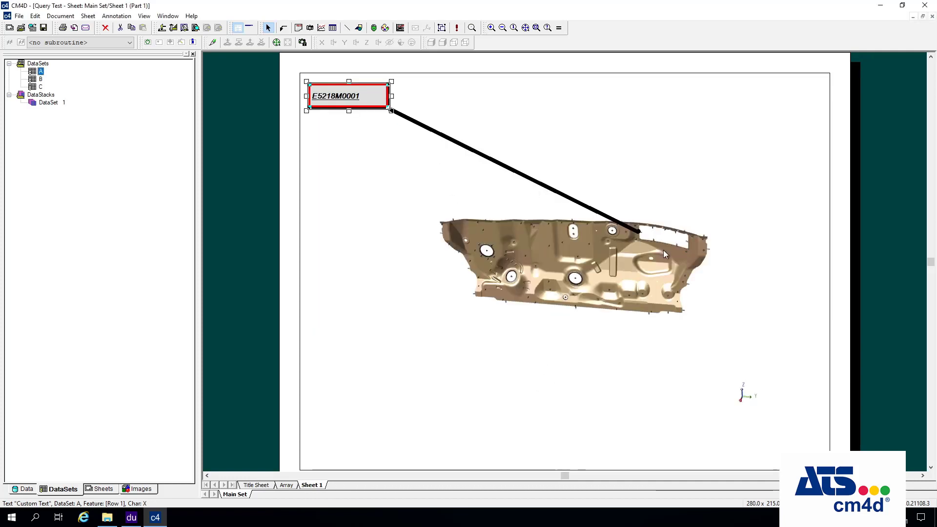
Set the pen width in the annotation leader's own style to 0 and confirm both the style and the annotation properties.
right_click(374, 108)
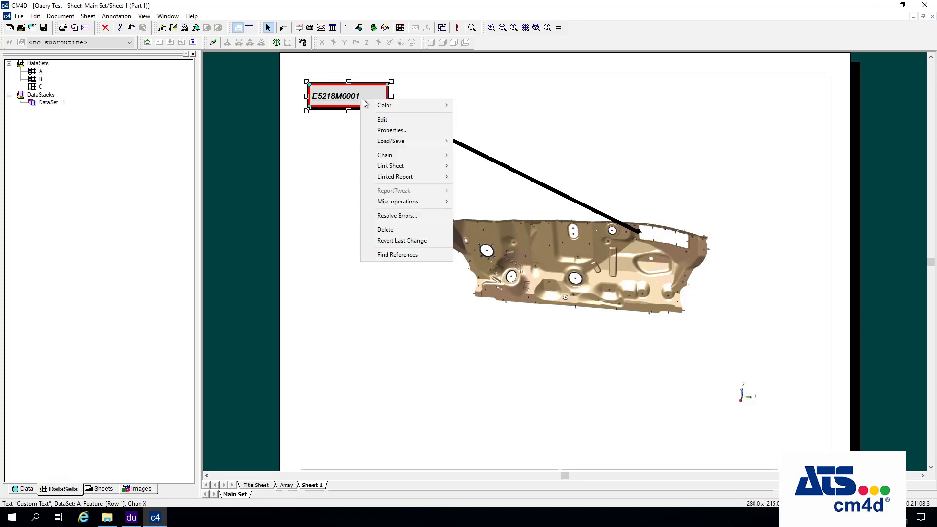
left_click(383, 129)
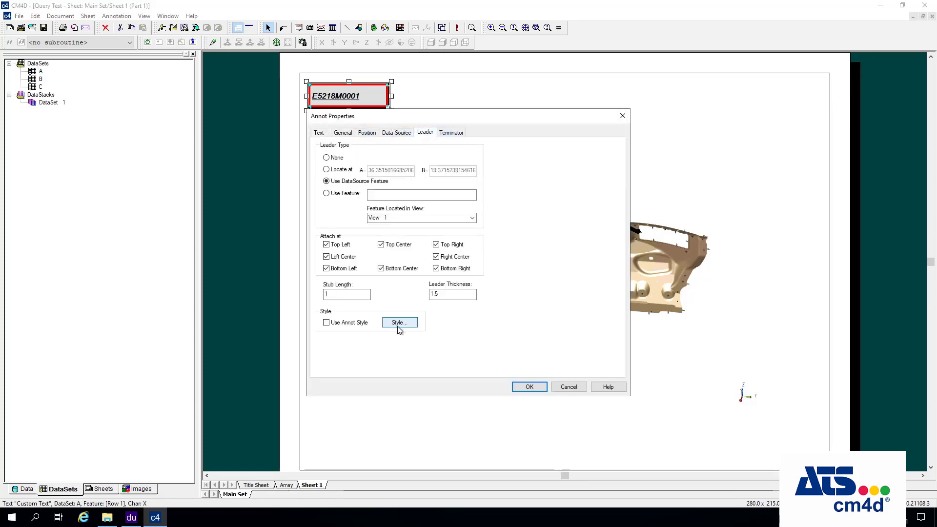
left_click(400, 323)
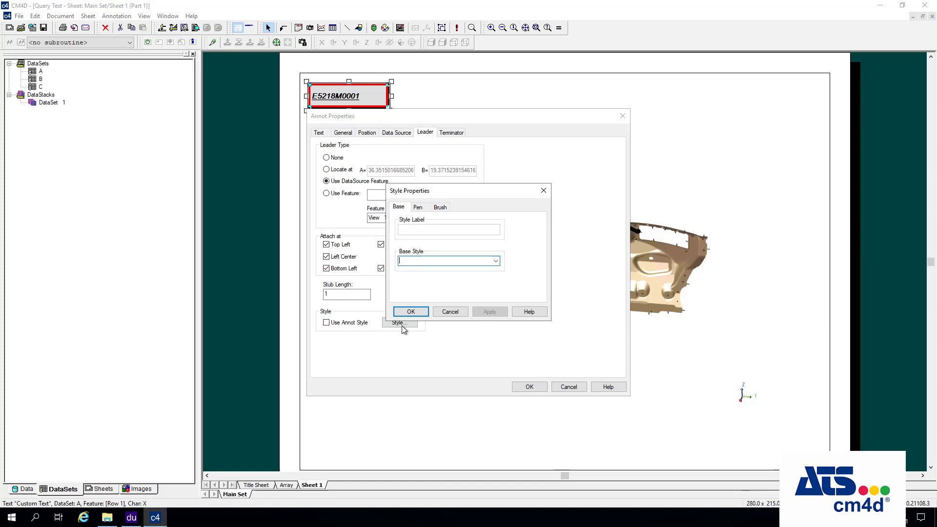
left_click(441, 207)
left_click(423, 208)
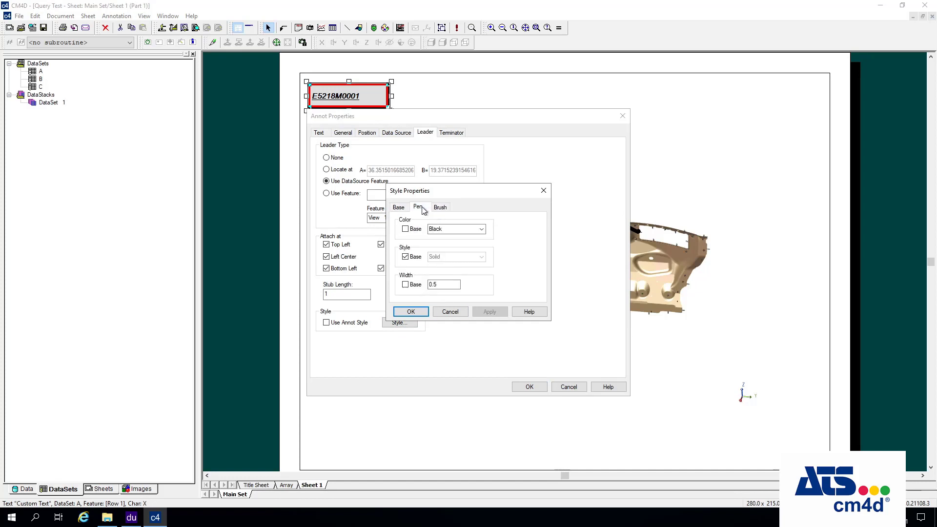
left_click_drag(439, 286, 393, 286)
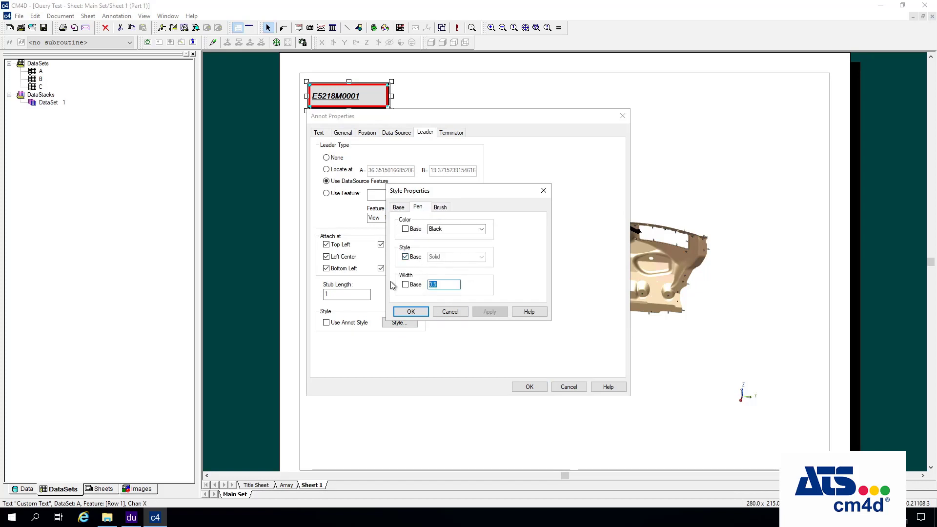
type("0")
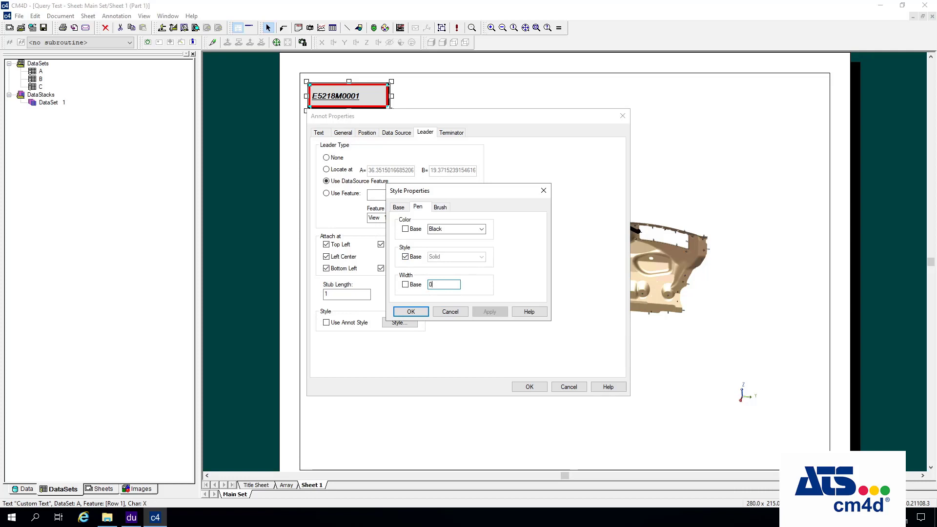
left_click(411, 312)
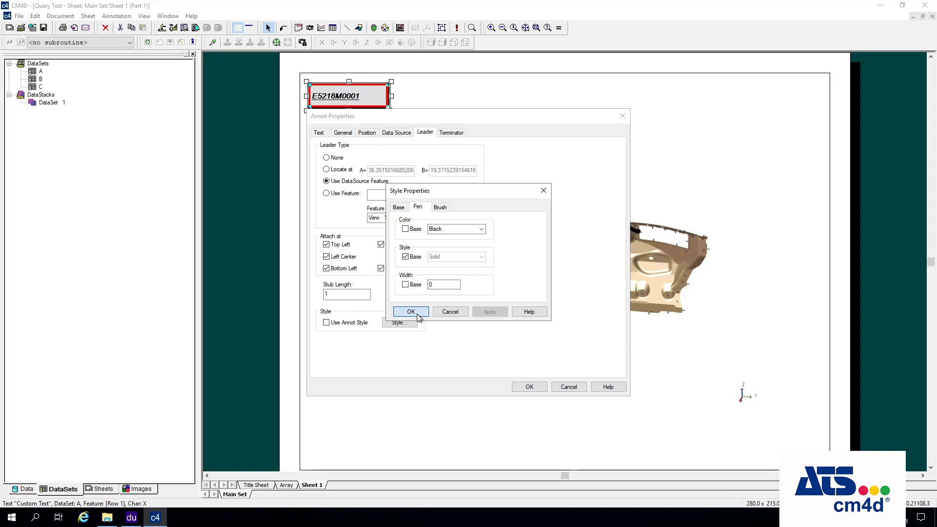
left_click(452, 133)
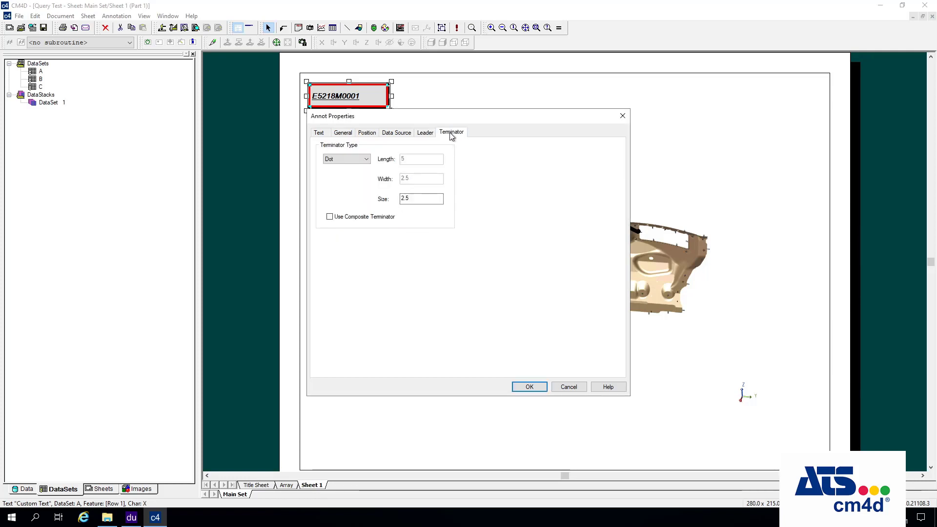
left_click(426, 133)
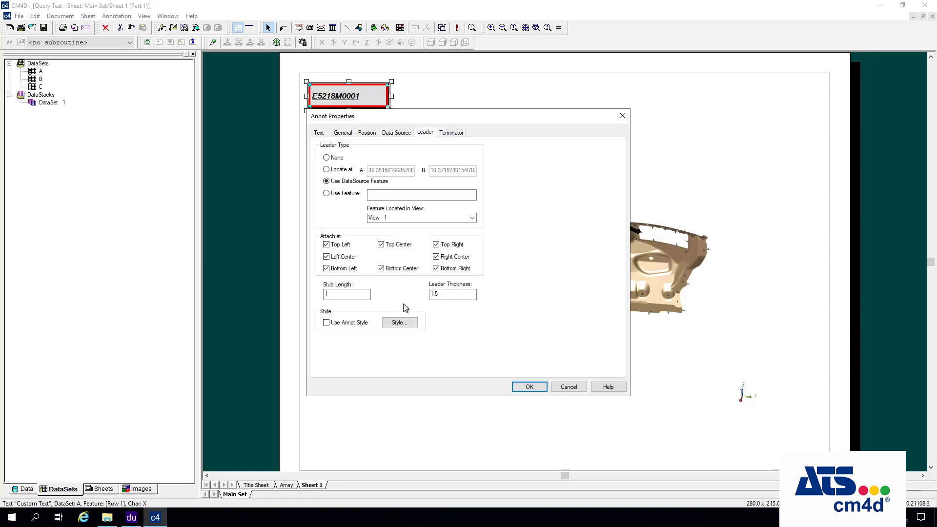
left_click(530, 388)
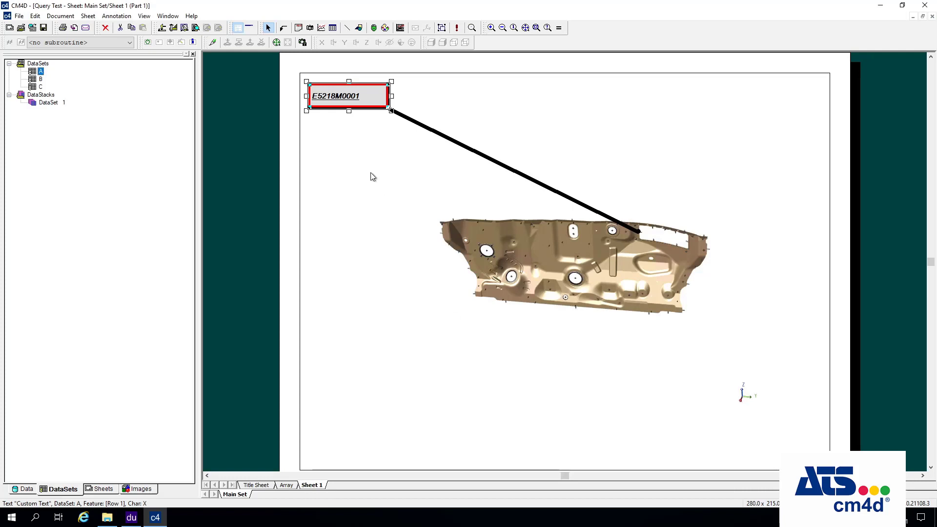
Set the annotation's leader thickness and stub length to 0, confirm the properties, and deselect the annotation.
right_click(360, 97)
left_click(398, 128)
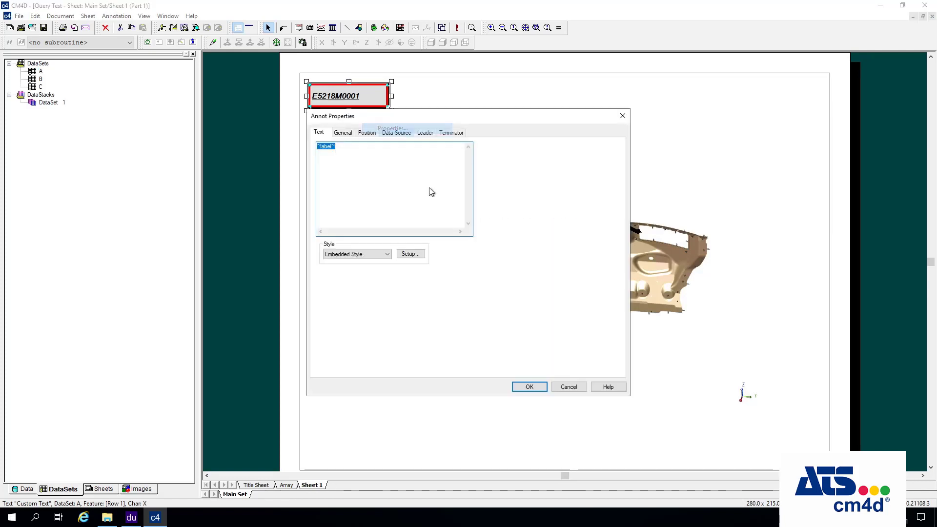
left_click(425, 133)
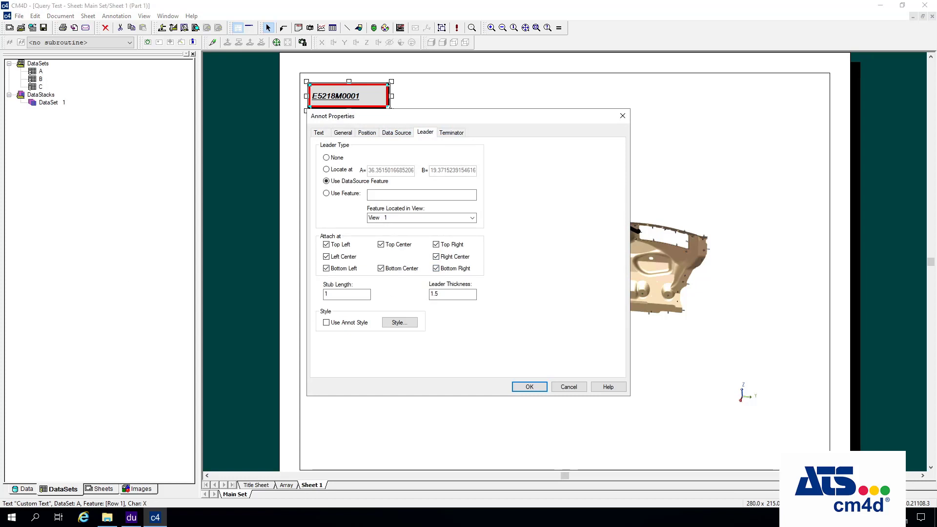
left_click(438, 295)
type("1")
left_click(333, 296)
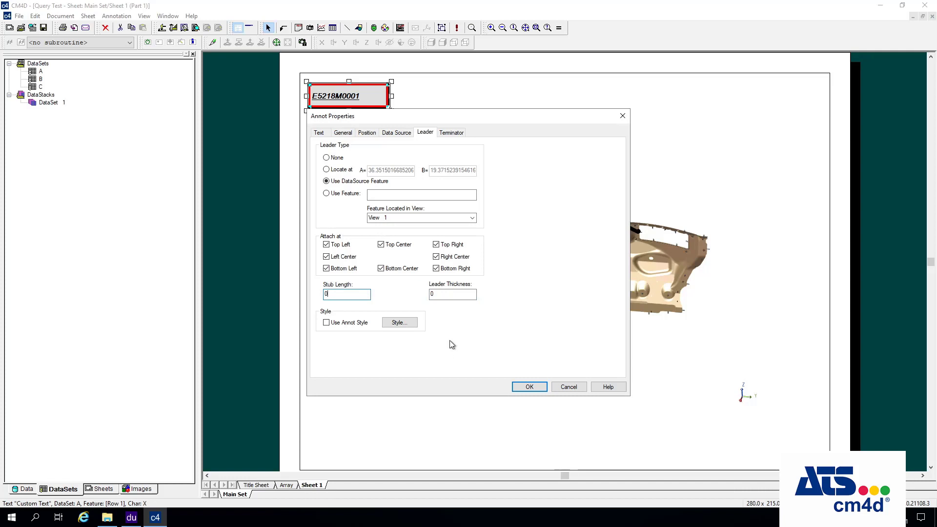
left_click(535, 389)
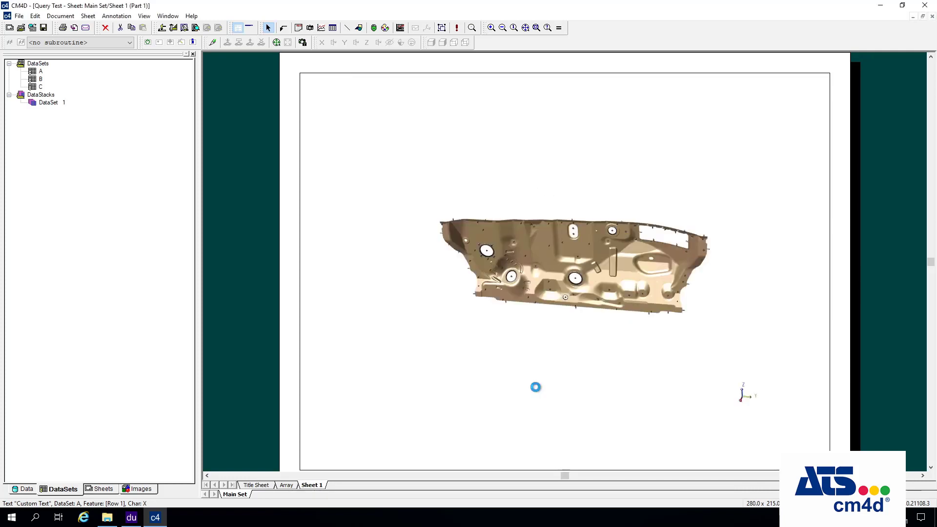
left_click(667, 156)
left_click(366, 251)
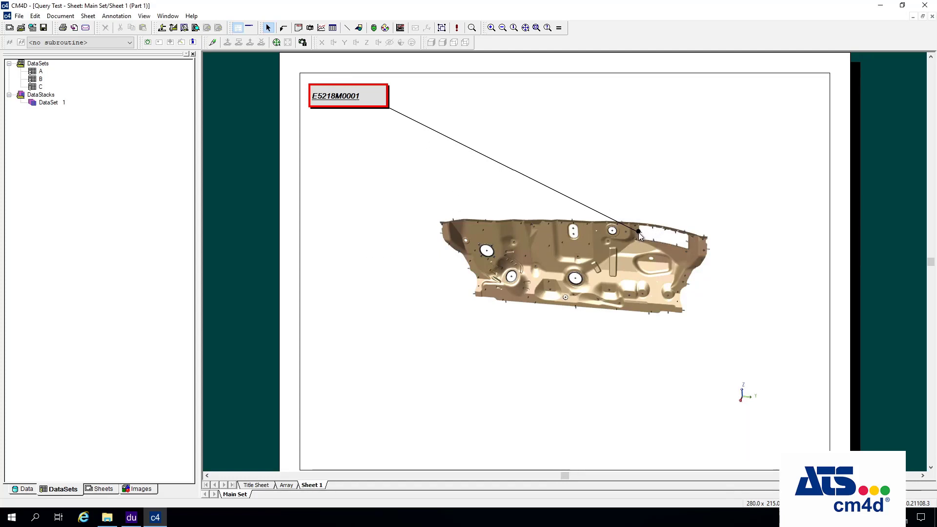
Set the brush color in the annotation leader's own style to Yellow, confirm the style and the annotation properties, and clear the selection.
right_click(383, 100)
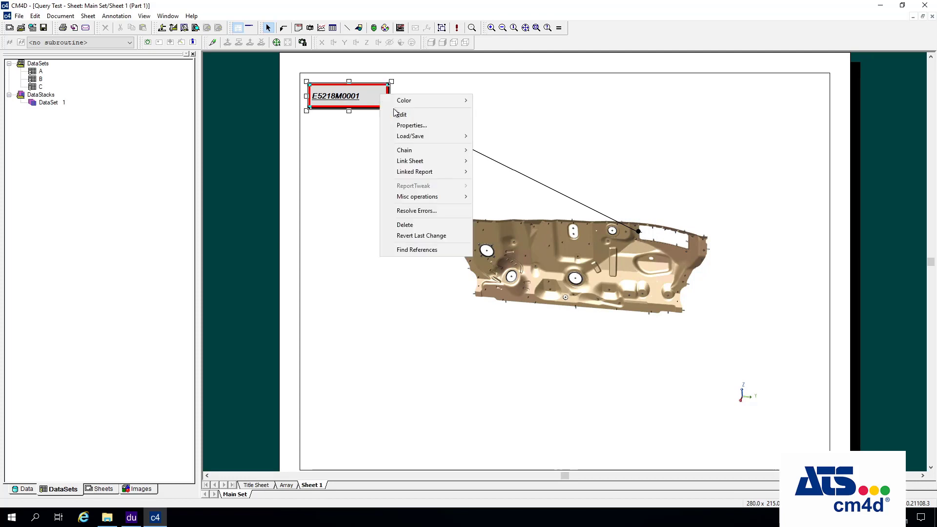
left_click(416, 126)
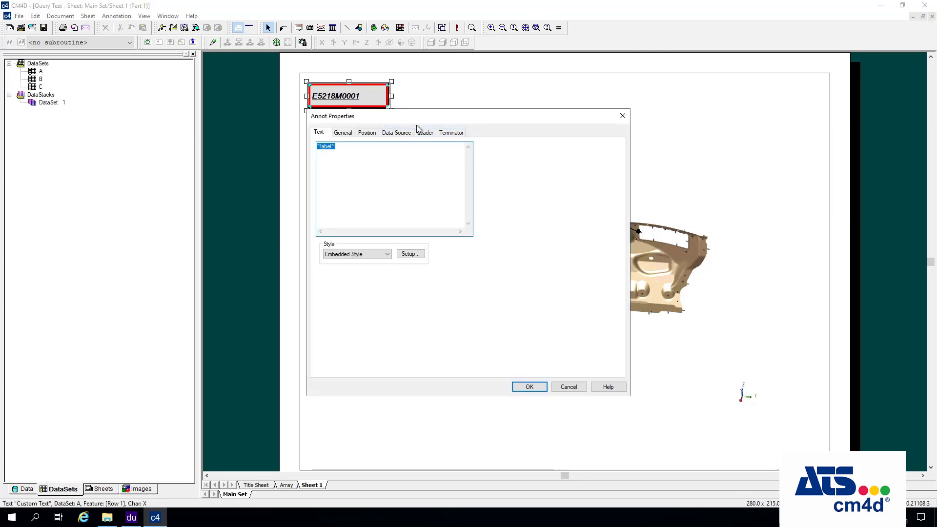
left_click(461, 133)
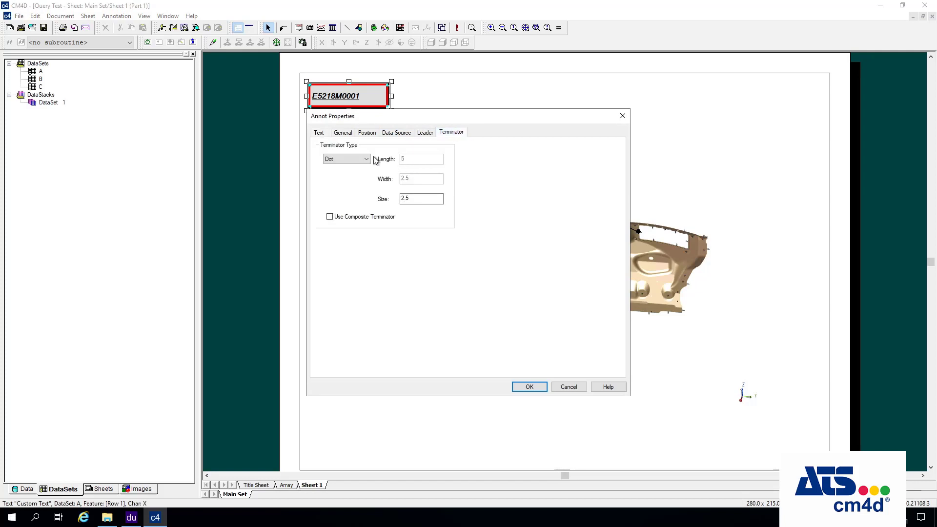
left_click(425, 133)
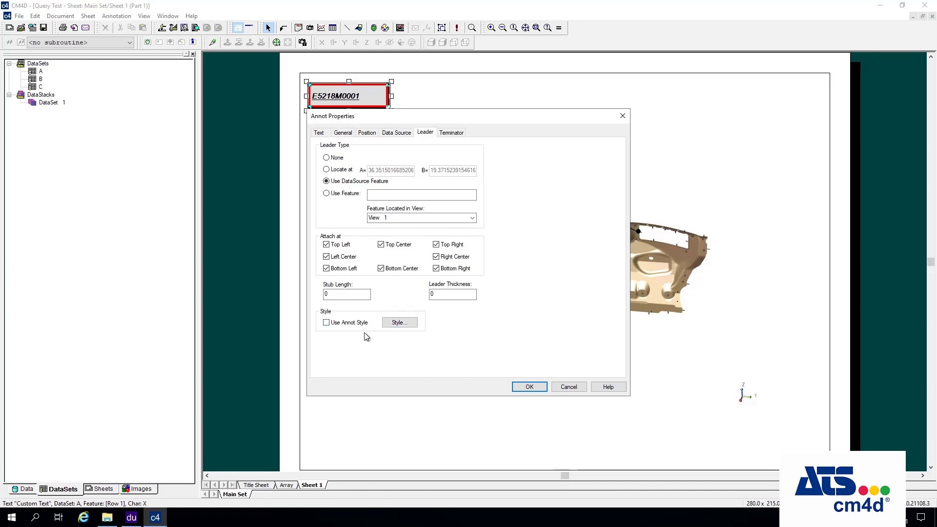
left_click(405, 326)
left_click(440, 207)
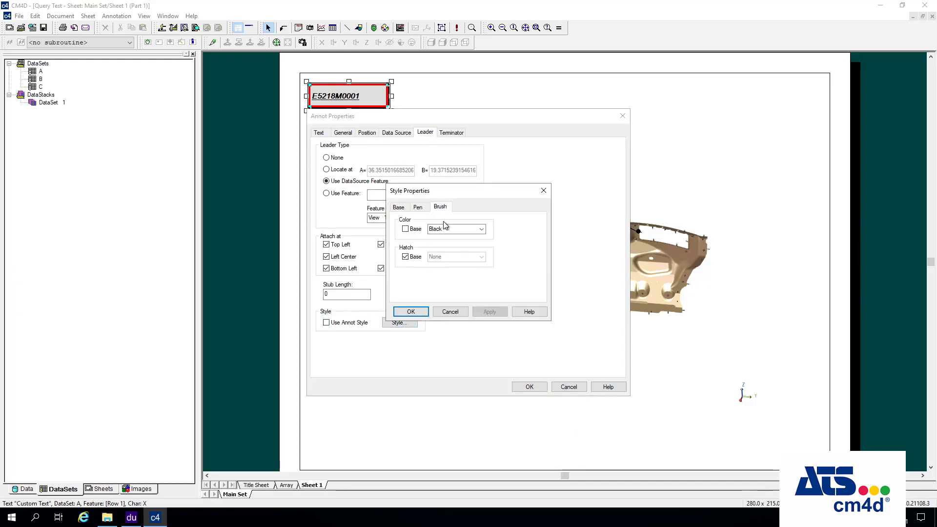
left_click(481, 229)
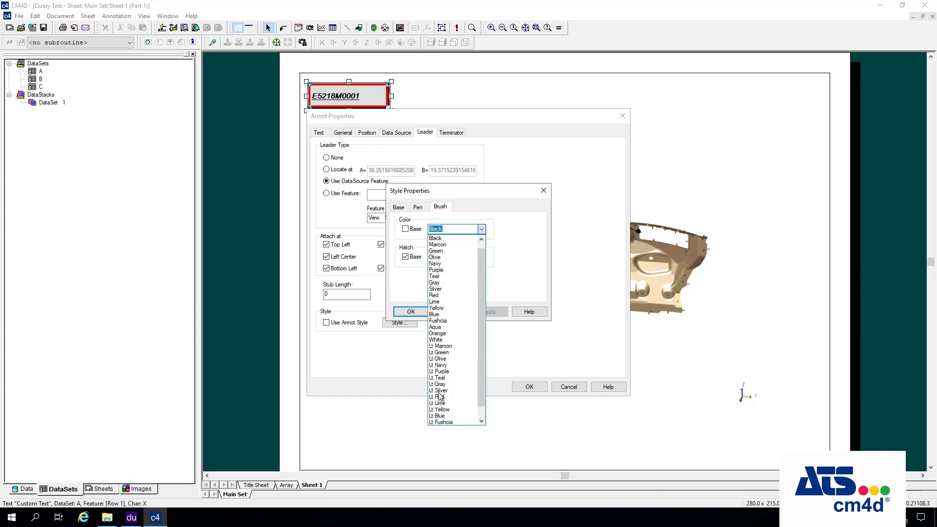
left_click(435, 308)
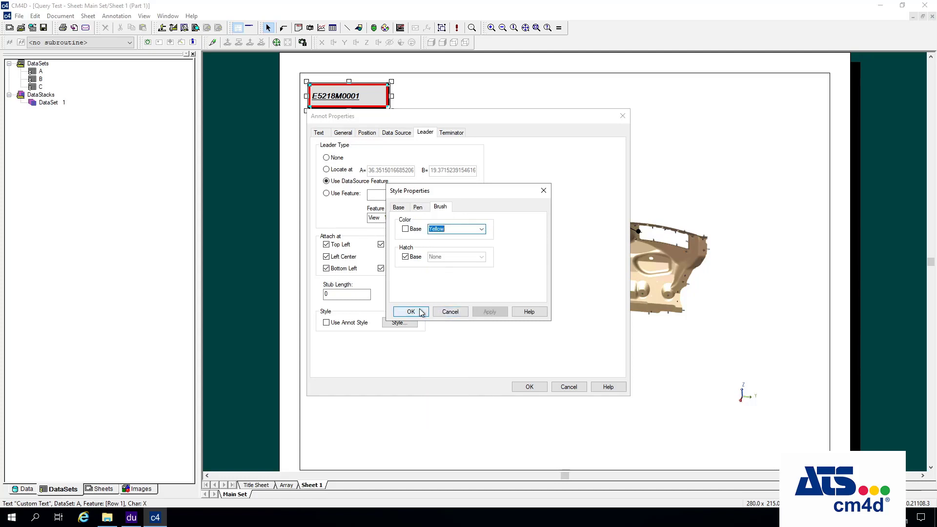
left_click(411, 311)
left_click(522, 386)
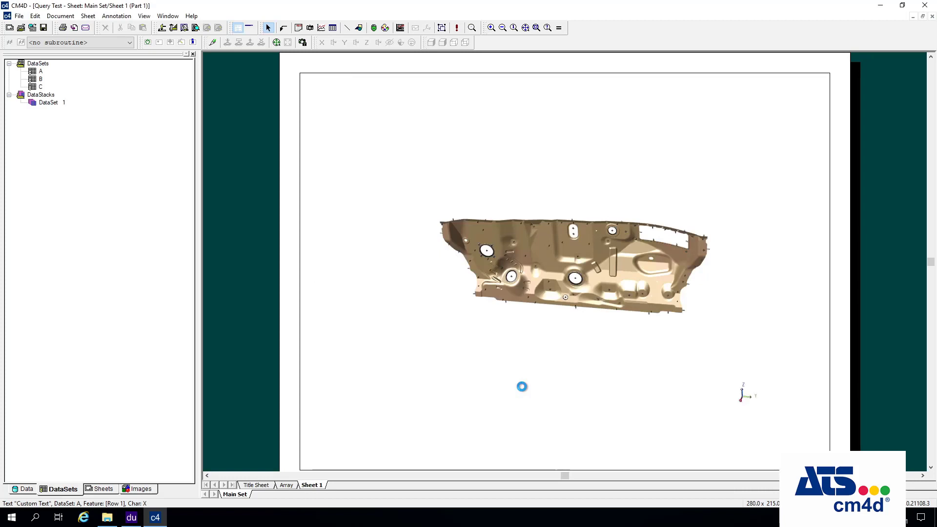
left_click(522, 387)
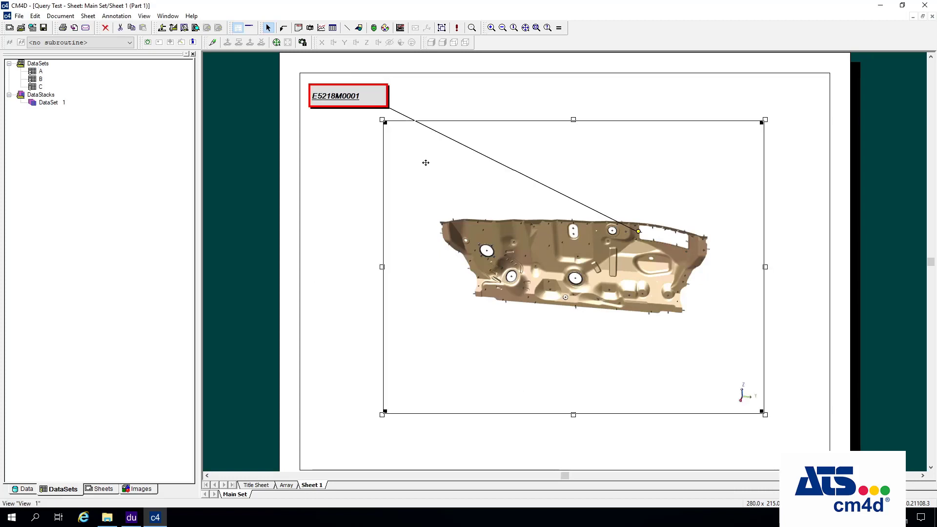
left_click(357, 161)
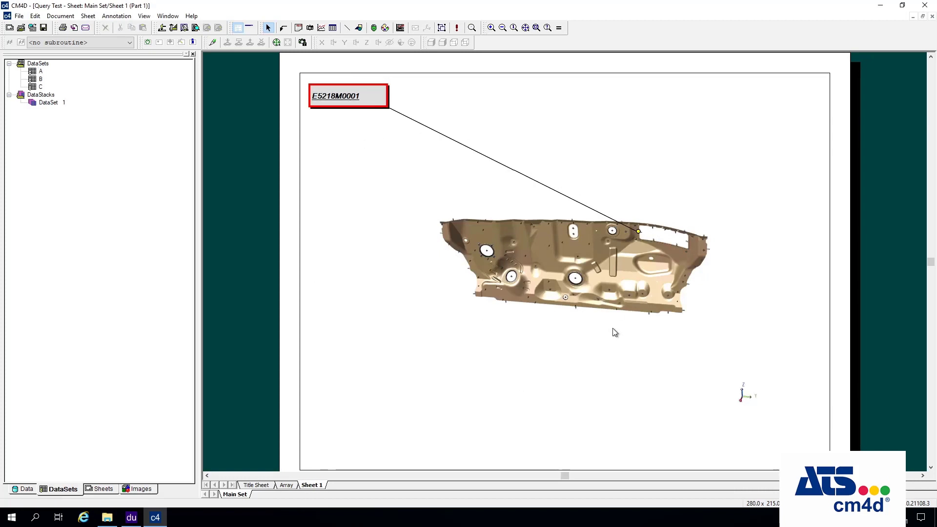
right_click(368, 93)
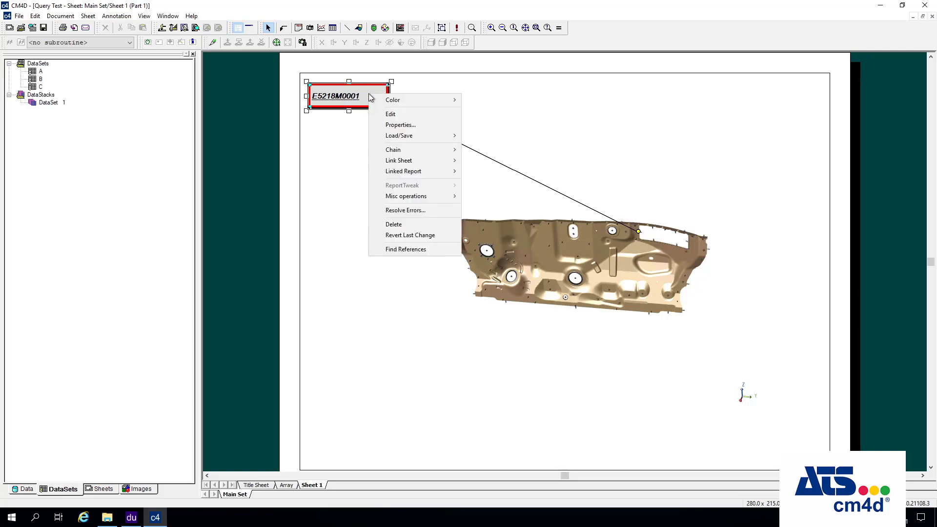
left_click(400, 125)
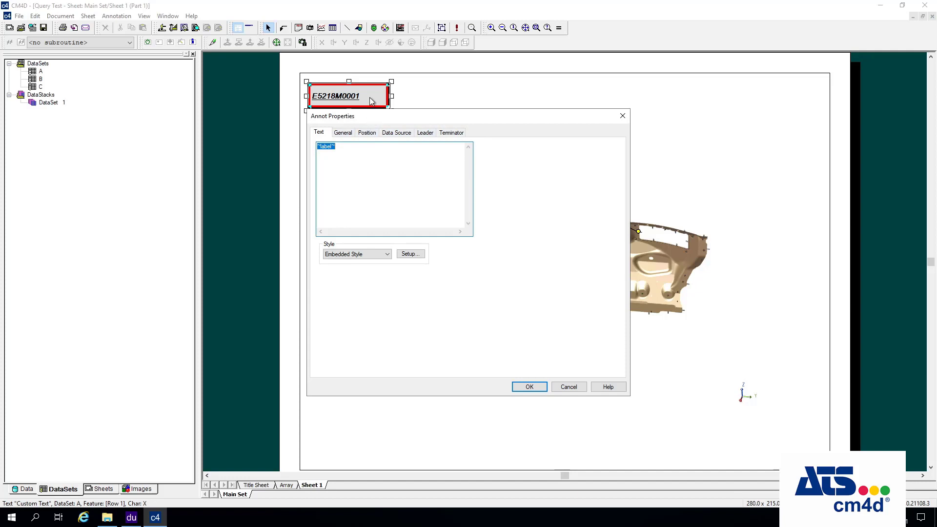
left_click(530, 387)
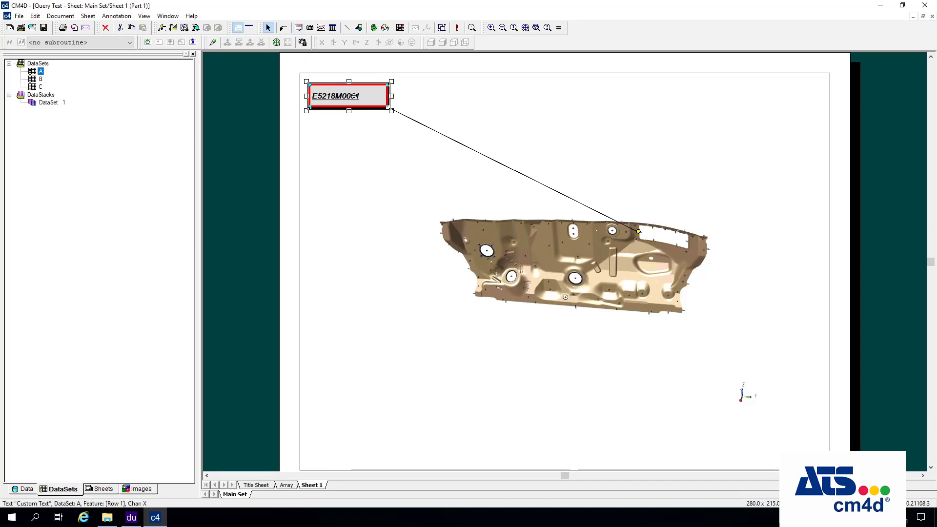
Copy the E5218M0001 annotation for features E5218M0002 to E5218M0007, placing the first five copies right of the part and the sixth at its upper left.
left_click(364, 95)
left_click_drag(366, 95, 778, 112, "ctrl")
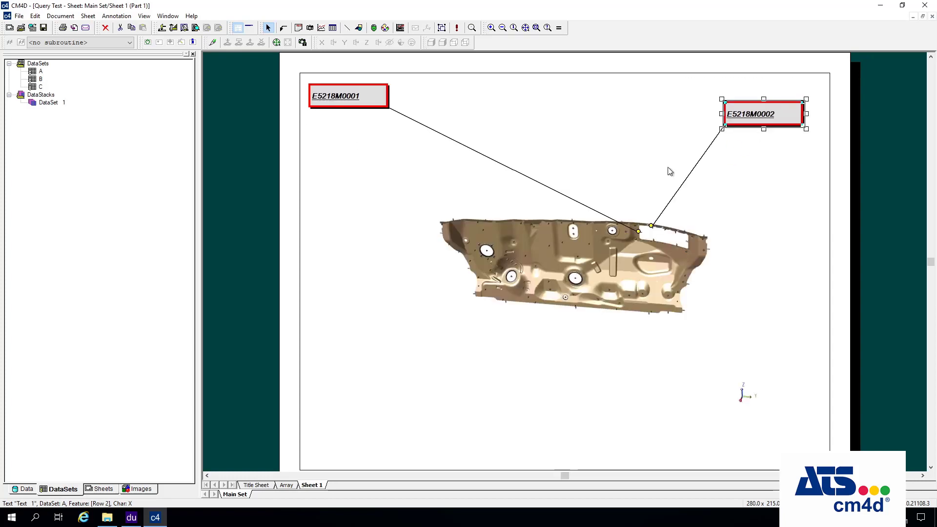
left_click(350, 94)
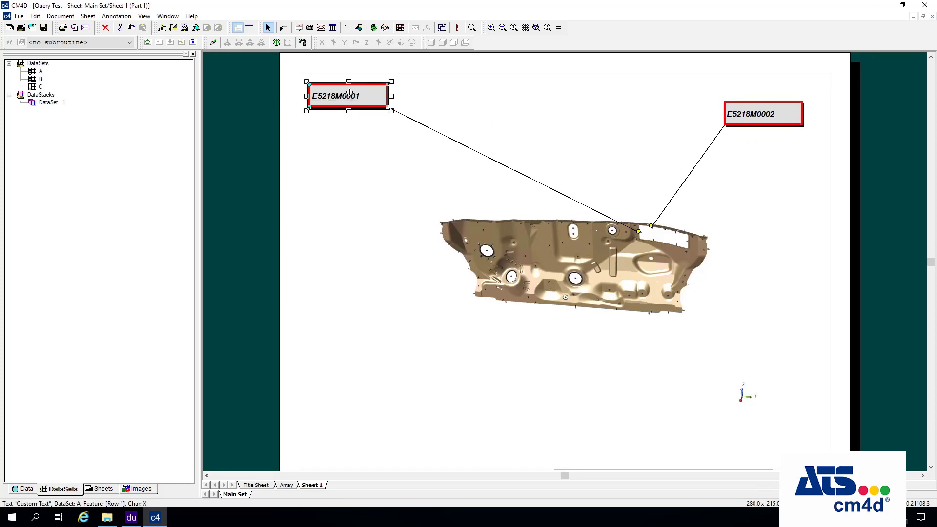
left_click(765, 119)
left_click_drag(777, 113, 341, 191)
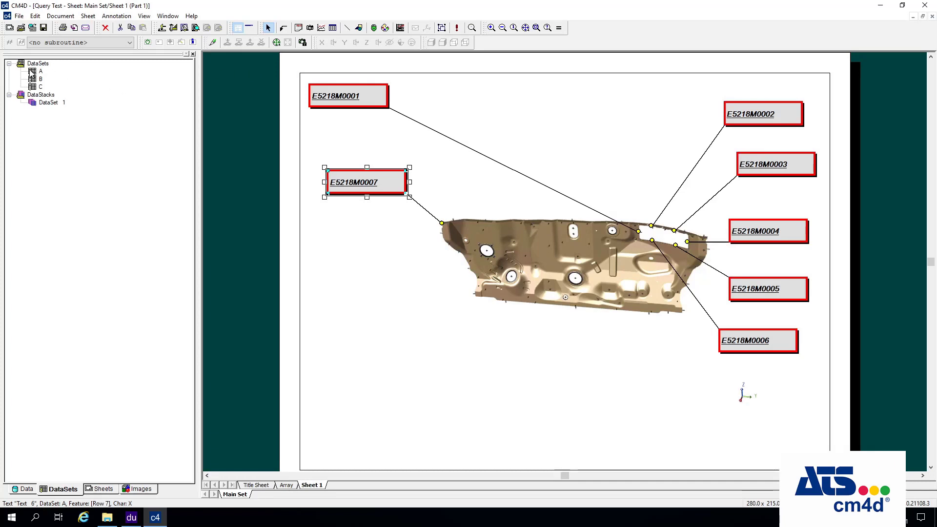
Copy the annotation for features E5218M0008 to E5218M0010 above the part, moving E5218M0007 beside its left end and E5218M0001 above its upper right.
left_click_drag(392, 183, 372, 226)
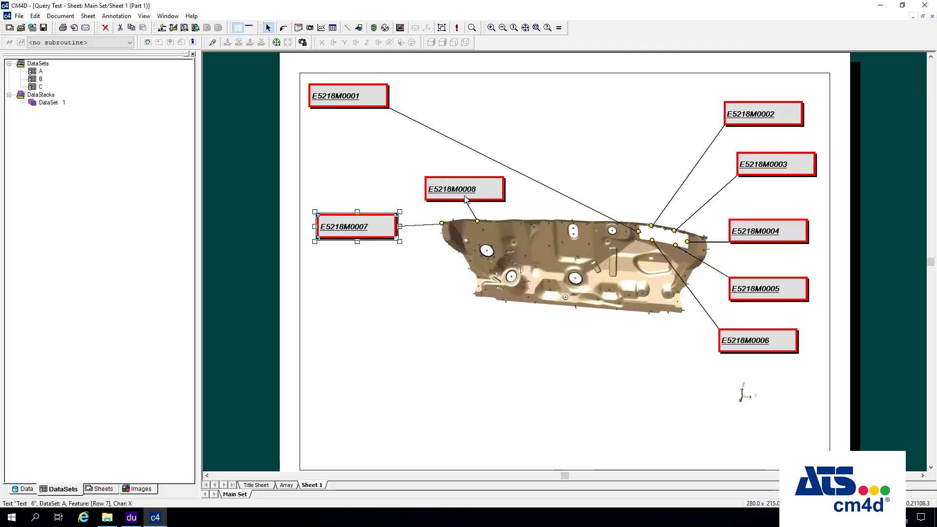
left_click_drag(464, 197, 550, 125)
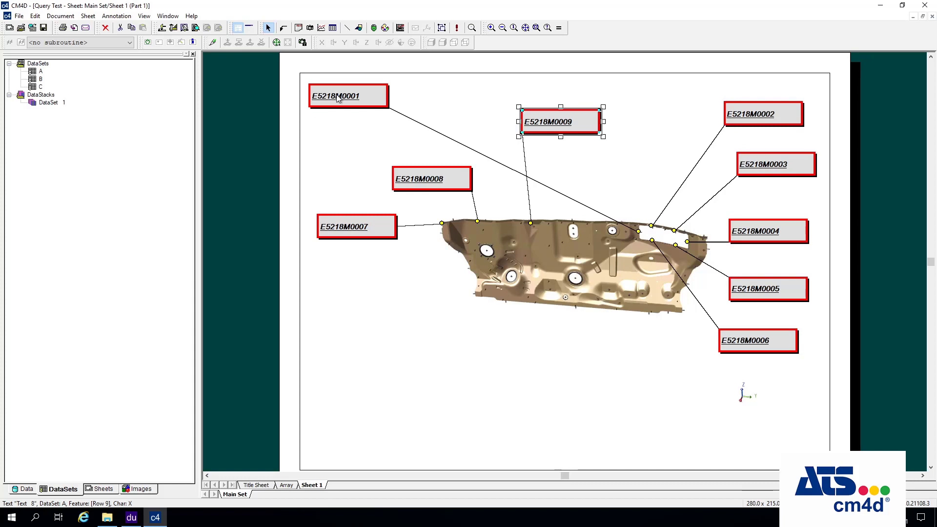
left_click_drag(337, 95, 661, 99)
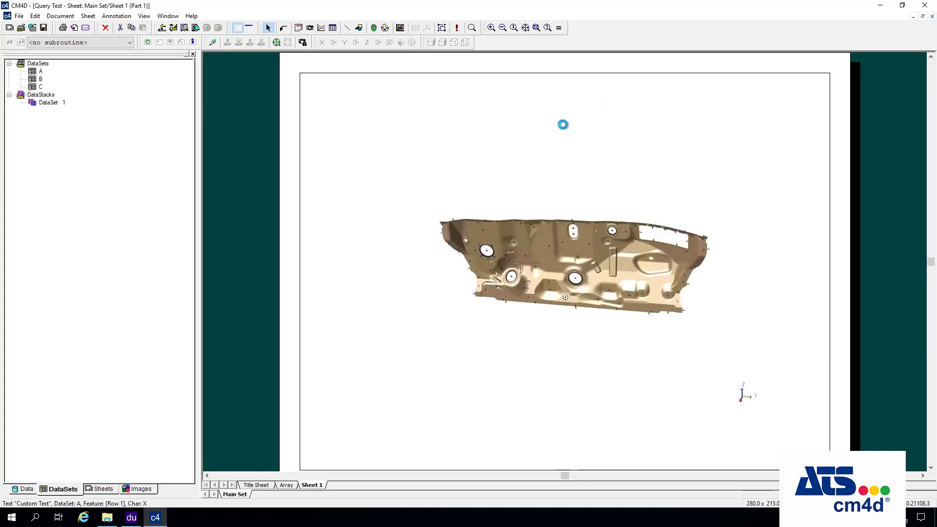
left_click(563, 125)
left_click_drag(537, 121, 436, 109)
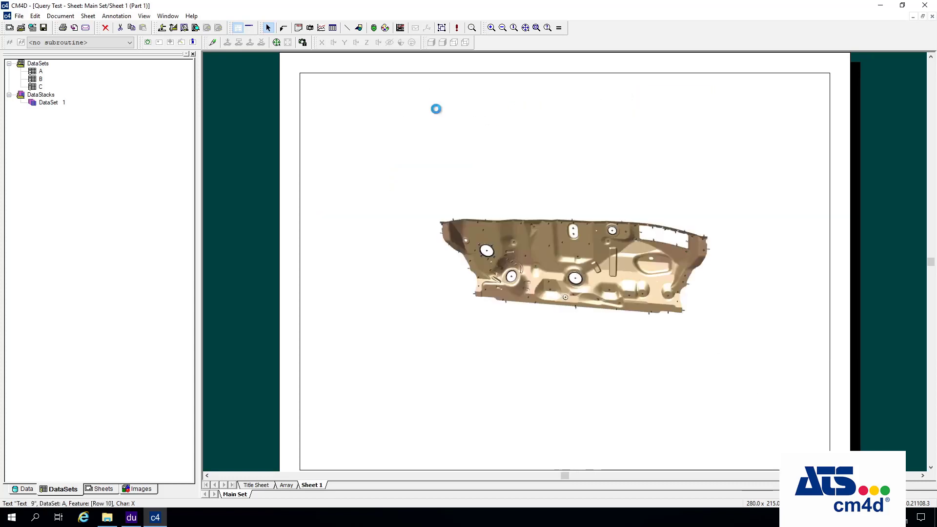
left_click(514, 140)
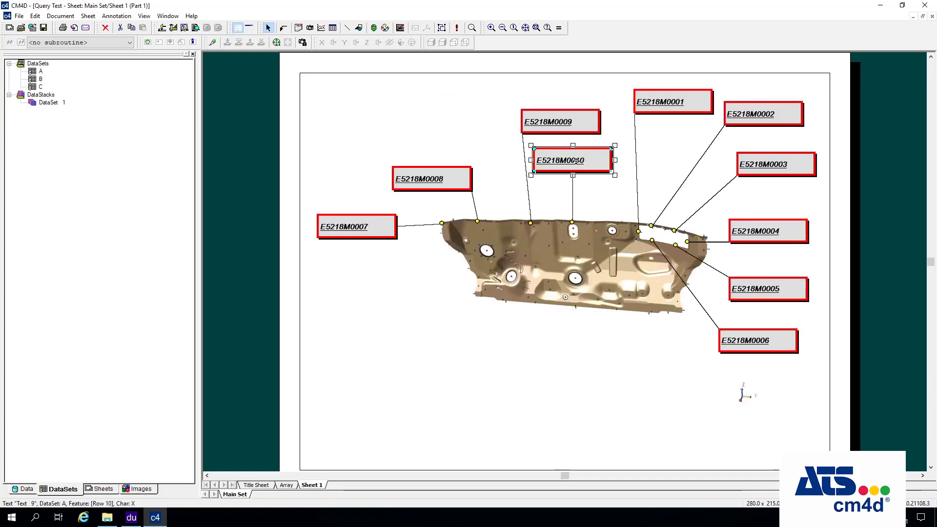
Place one more copy of the annotation below the part, check its data source settings, and cancel its properties.
left_click(557, 350)
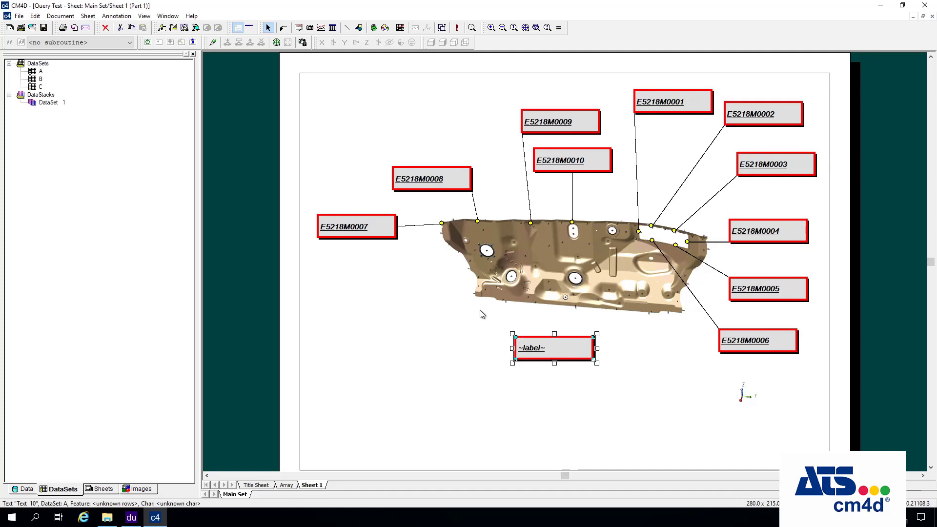
right_click(553, 351)
left_click(572, 216)
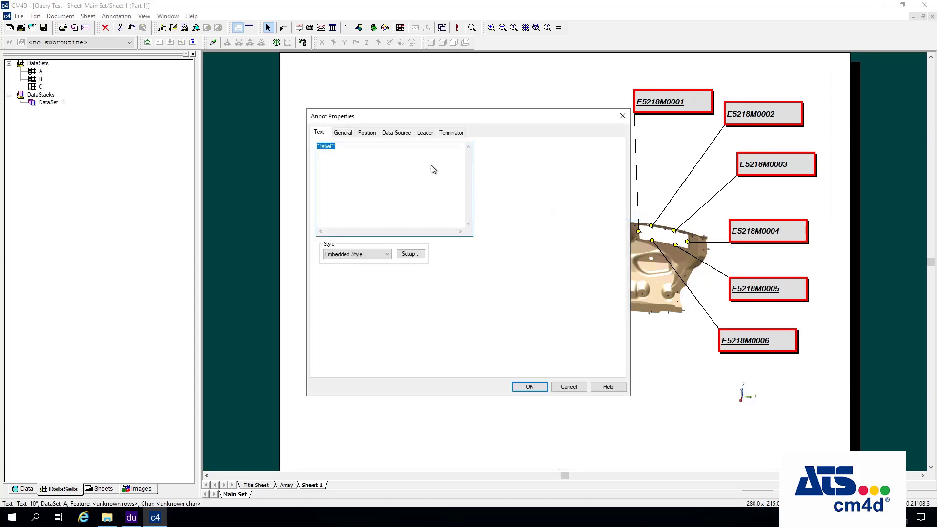
left_click(397, 132)
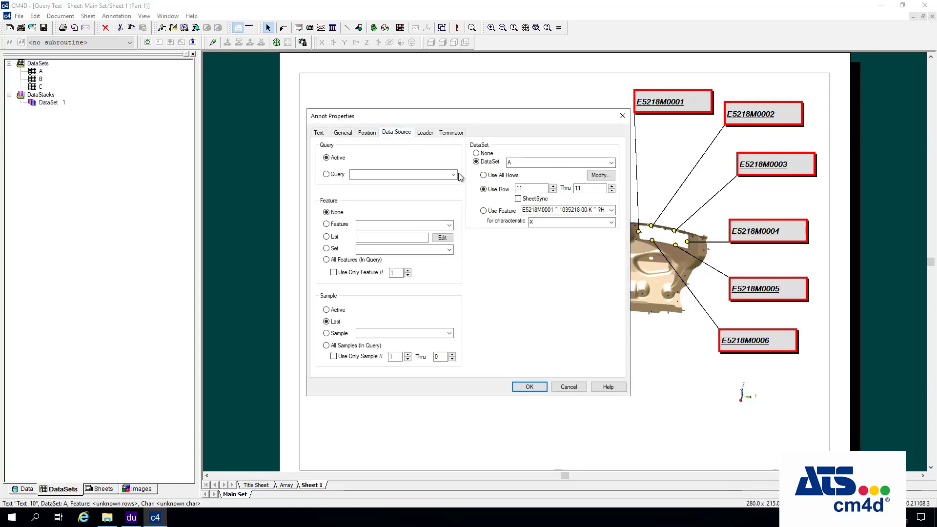
left_click(576, 389)
View dataset A's rows in the grid, close it, and delete the extra ~label~ annotation below the part.
right_click(41, 71)
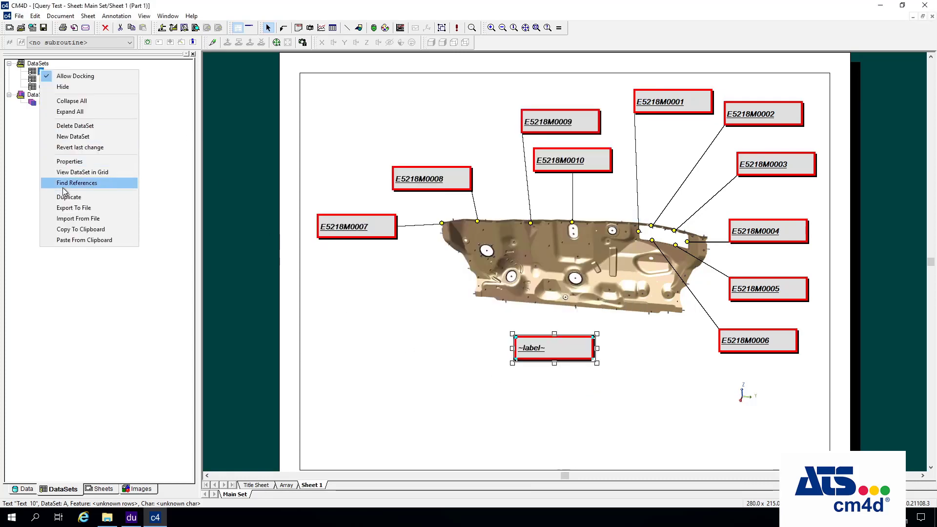
left_click(78, 173)
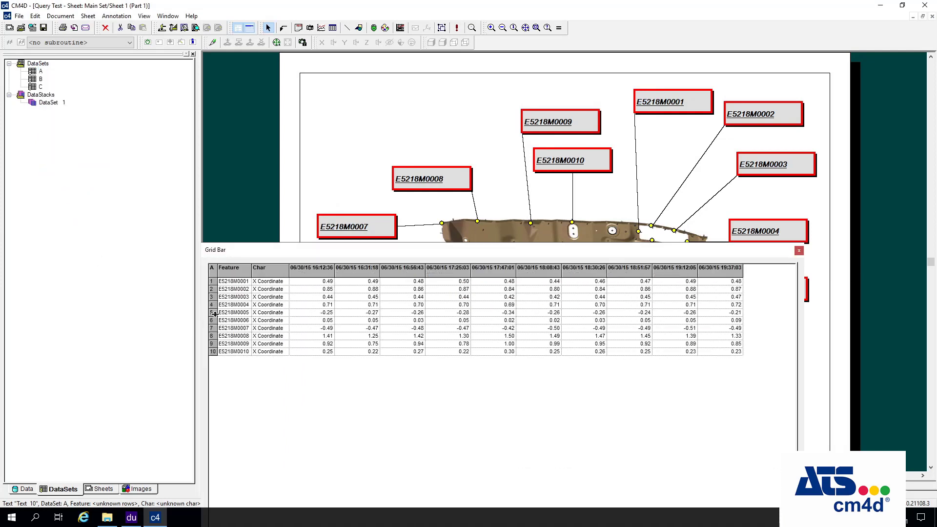
left_click(799, 251)
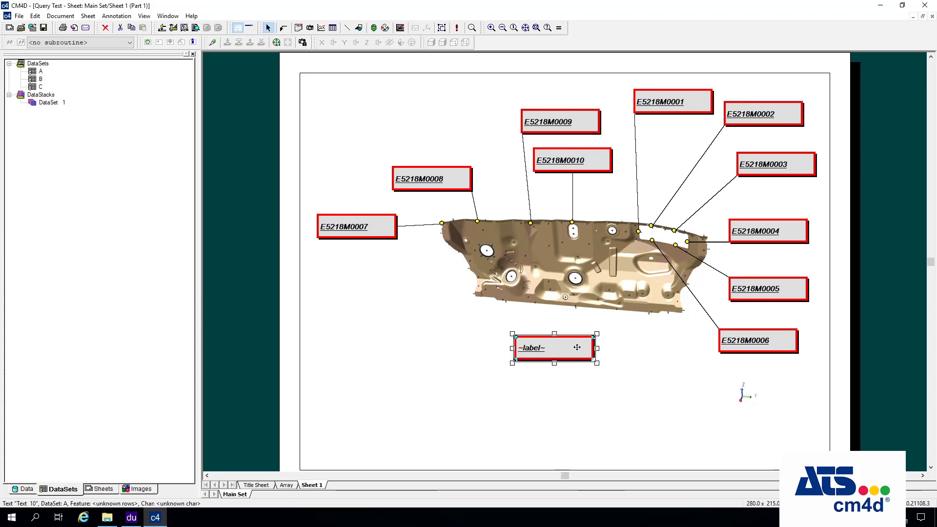
key("Delete")
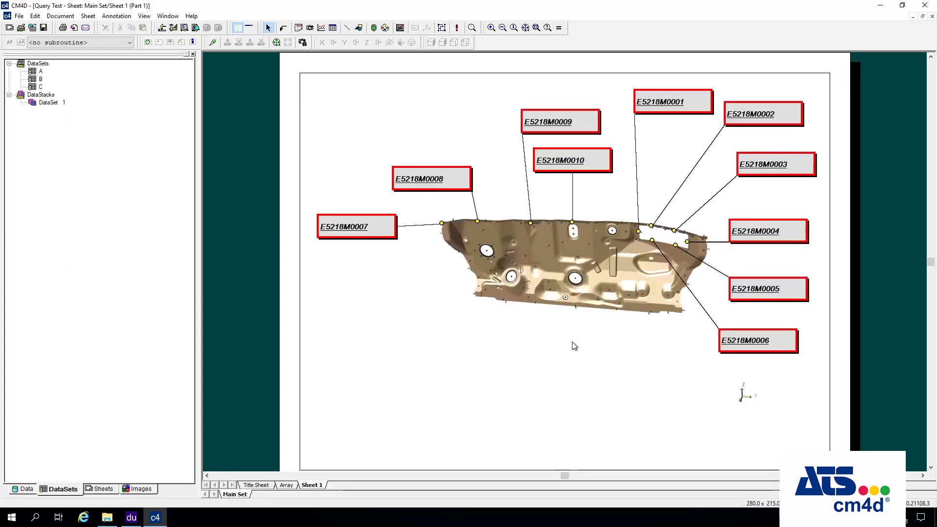
Move the E5218M0009 annotation just above E5218M0008 so its leader clears the E5218M0010 annotation, and clear the selection.
left_click_drag(562, 121, 504, 112)
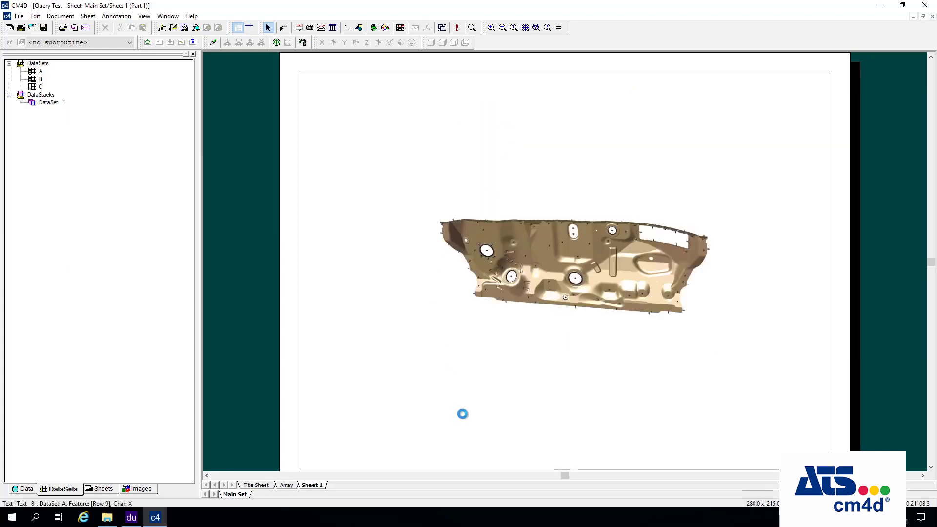
left_click(578, 403)
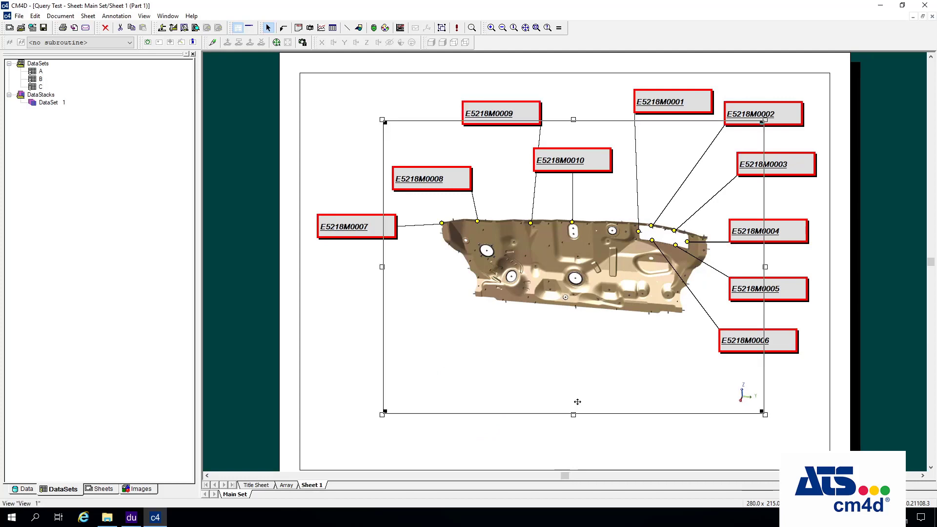
left_click(368, 404)
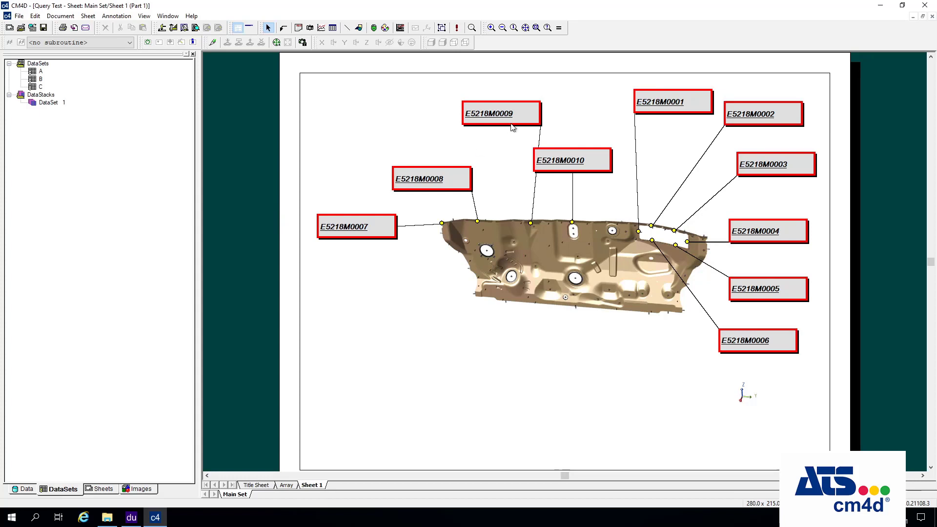
left_click(469, 125)
left_click_drag(469, 126, 413, 137)
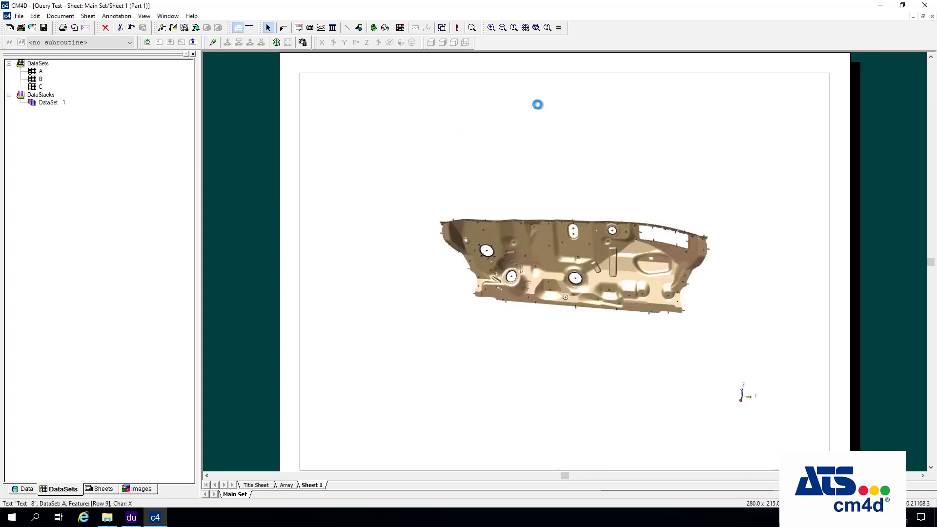
left_click(538, 108)
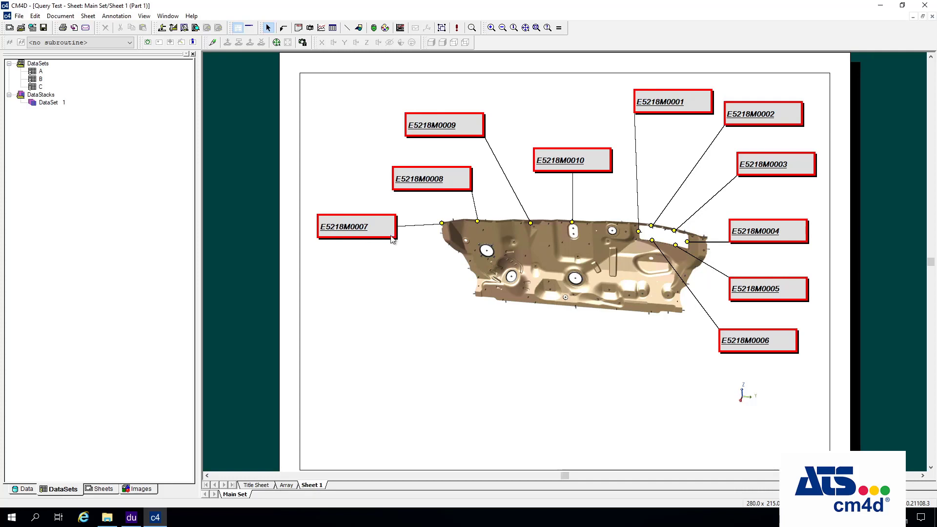
Add the second text line "~chr~ Mean=~mean~" below ~label~ in the E5218M0007 annotation, confirm, and deselect it.
right_click(359, 230)
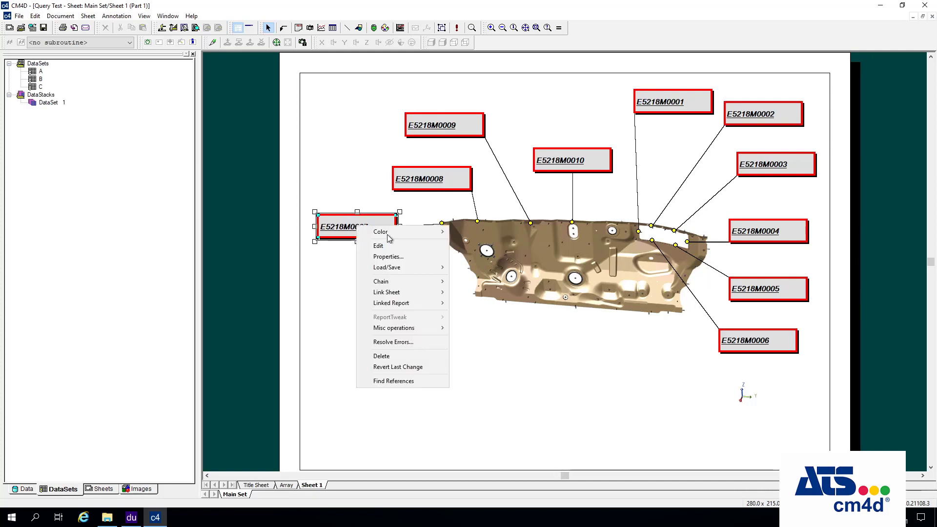
left_click(407, 255)
left_click(350, 152)
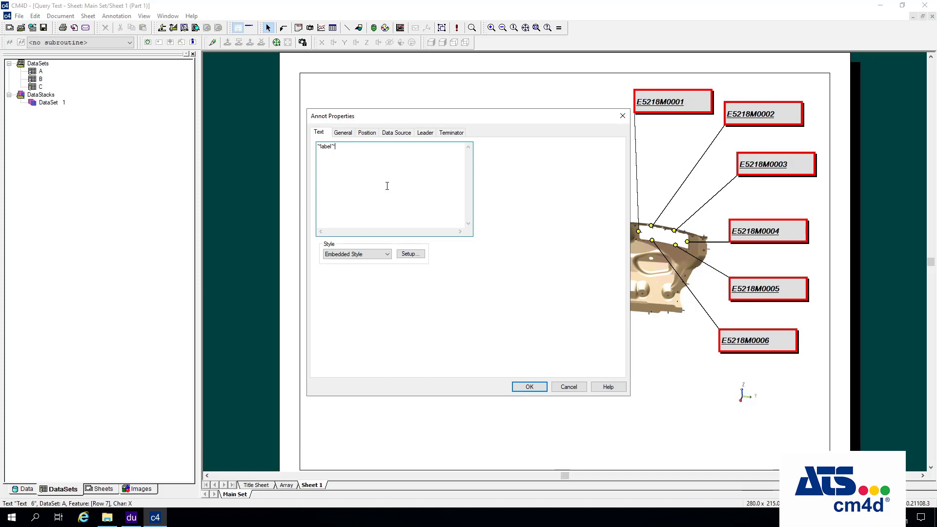
key("Return")
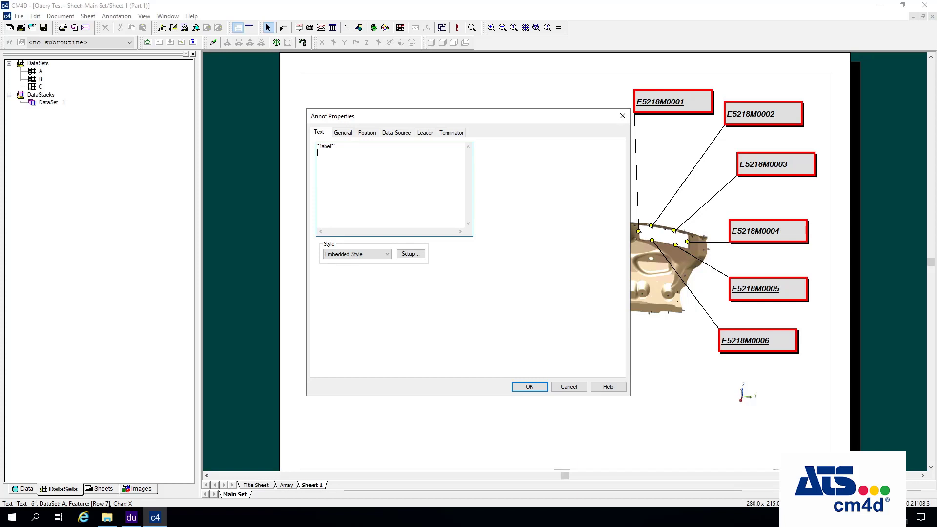
type("~chr~")
type("~mean~")
left_click(530, 386)
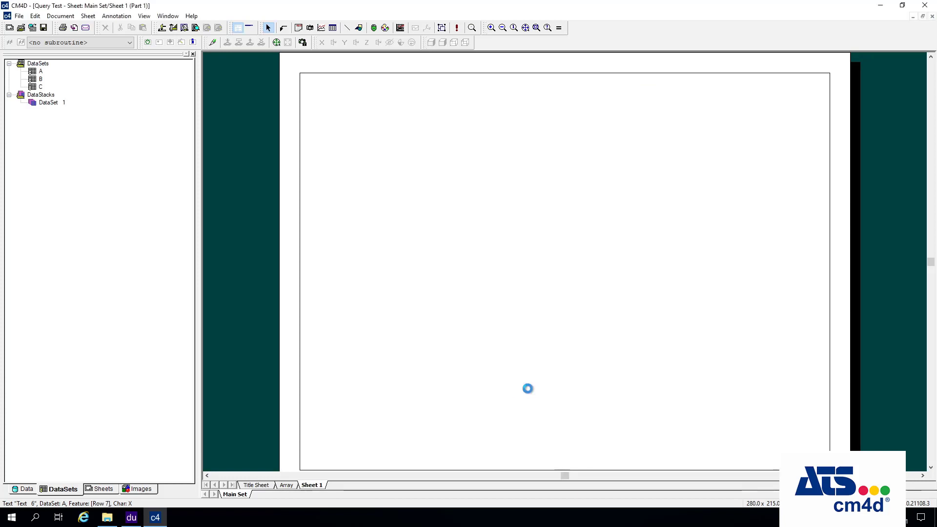
left_click(356, 249)
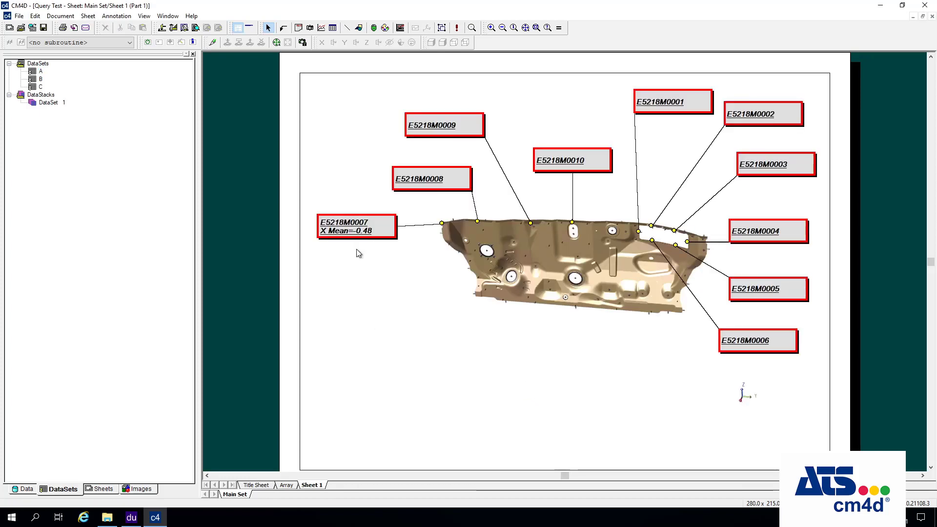
Insert spacing between "Mean=" and "~mean~" in the E5218M0007 annotation text, confirm, and clear the selection.
left_click(372, 220)
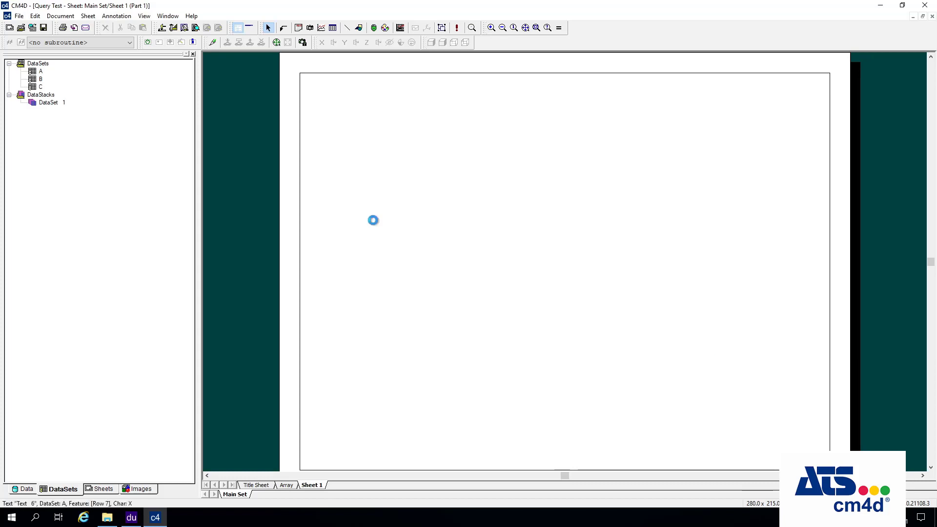
double_click(365, 229)
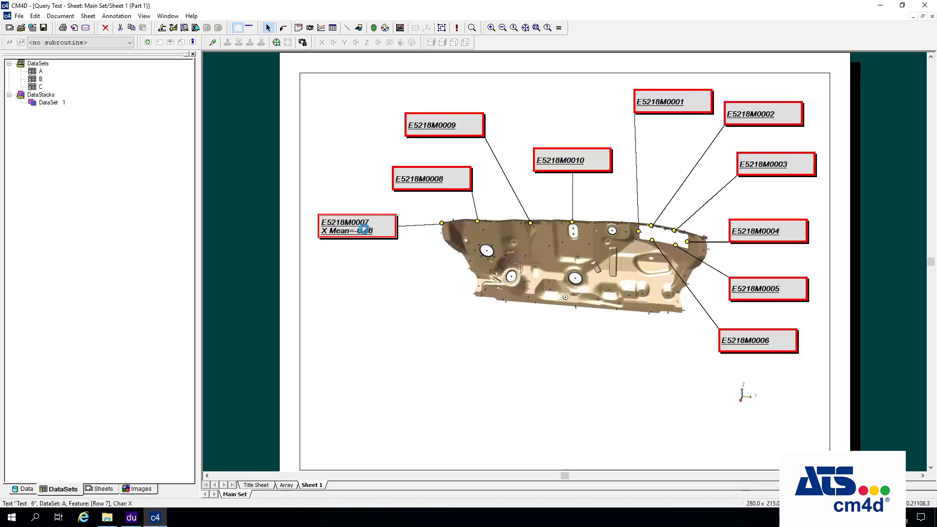
left_click(346, 276)
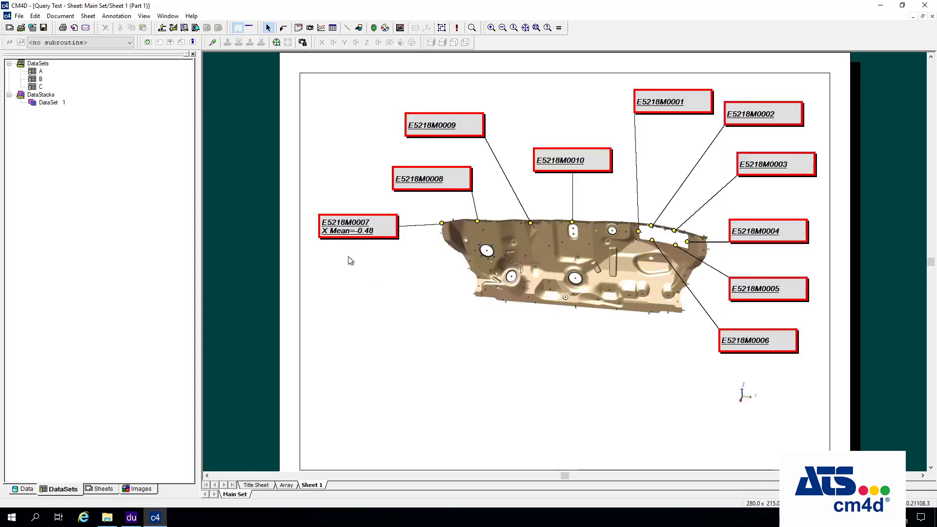
right_click(323, 227)
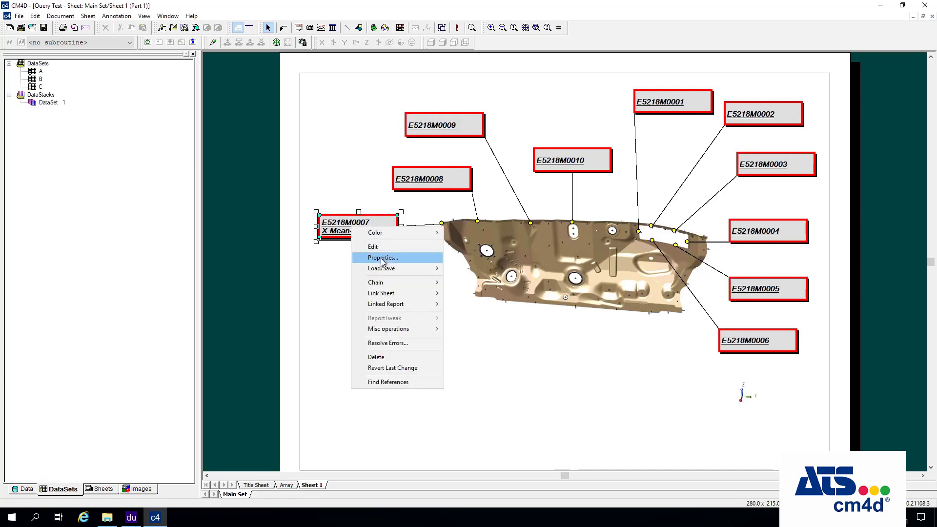
left_click(382, 256)
left_click_drag(350, 153, 372, 170)
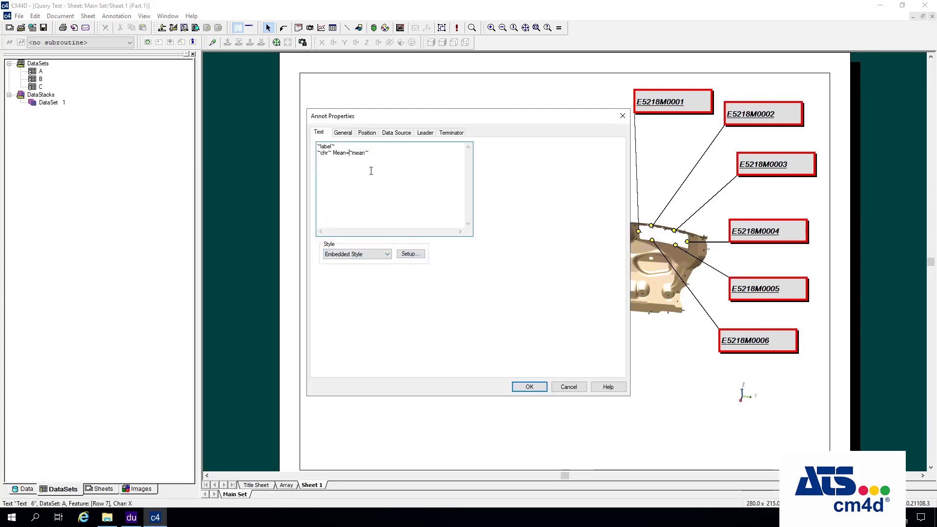
left_click(529, 387)
left_click(358, 340)
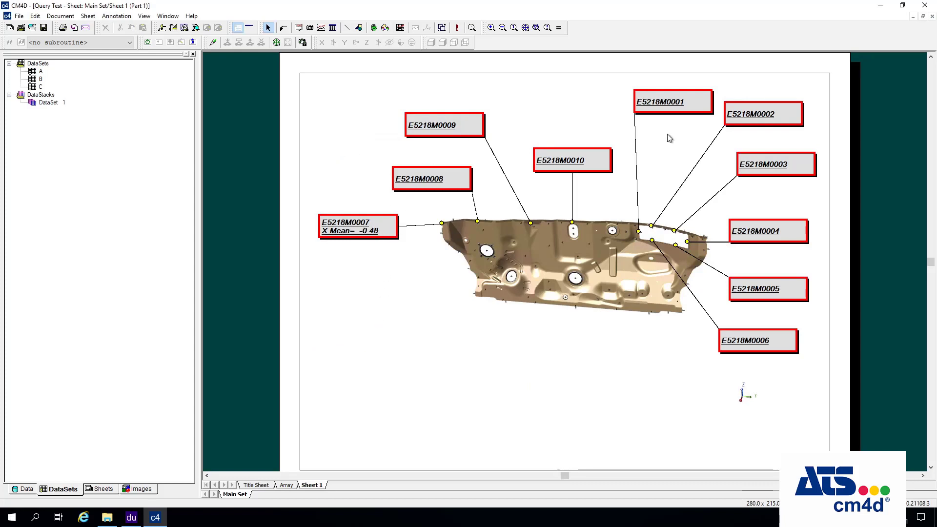
Save the E5218M0007 annotation as the text template Training Text Box in the Annotation folder, overwriting the existing file, and deselect it.
right_click(368, 223)
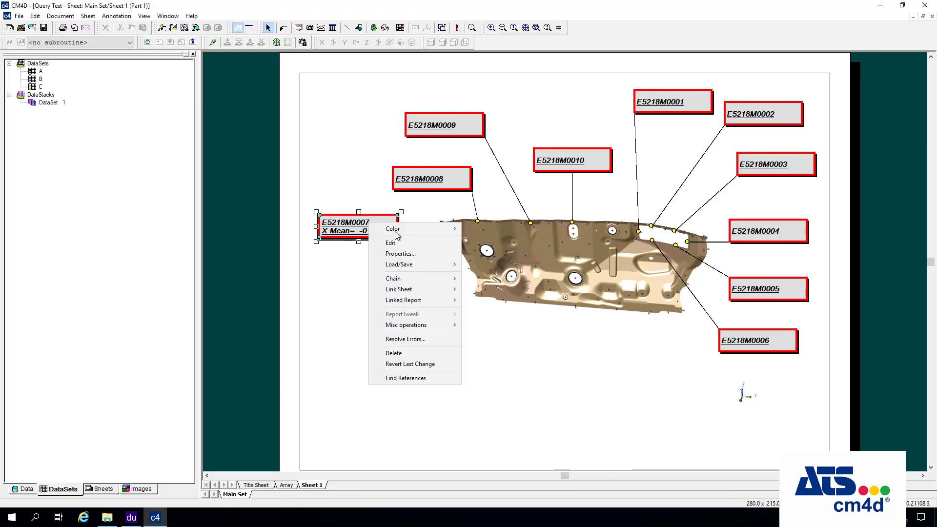
mouse_move(429, 265)
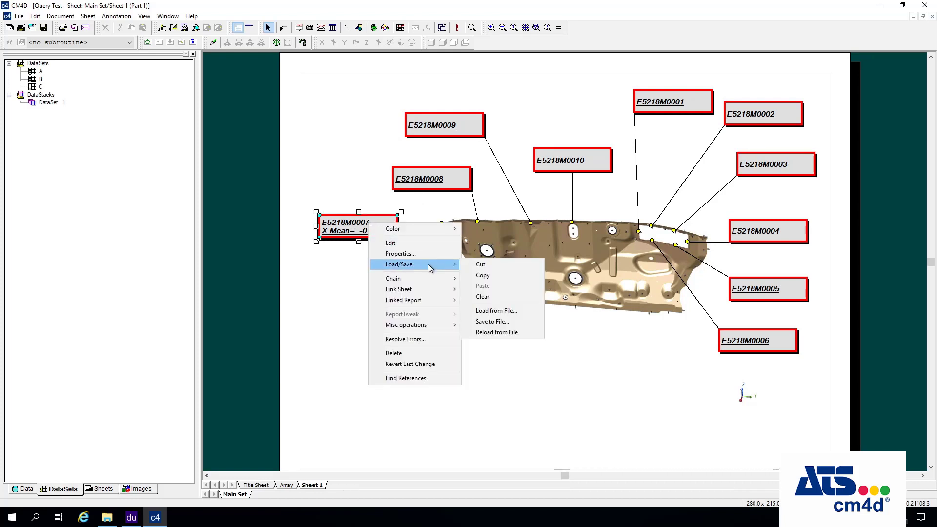
left_click(505, 322)
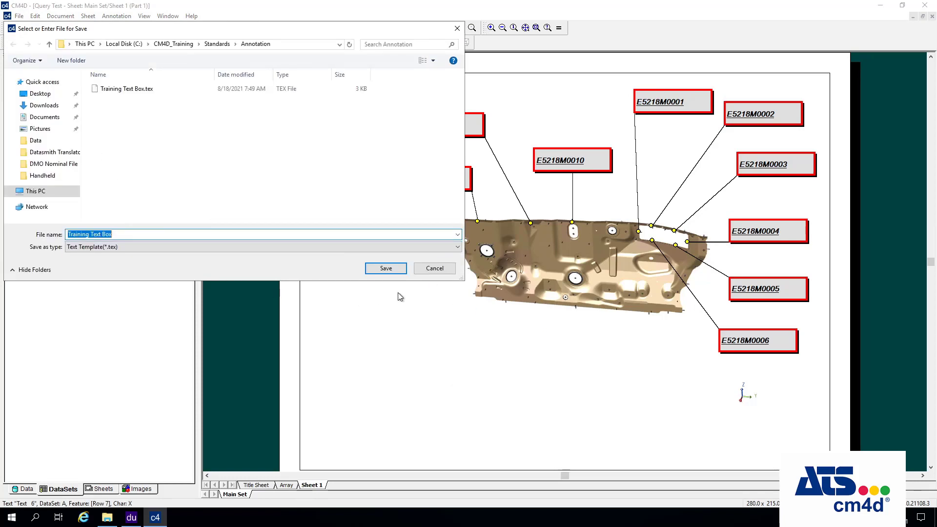
left_click(386, 268)
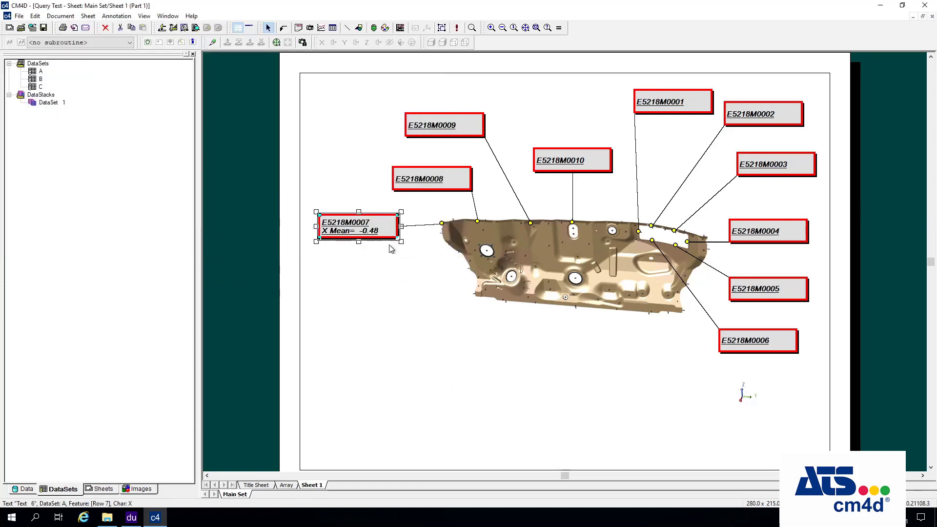
left_click(380, 327)
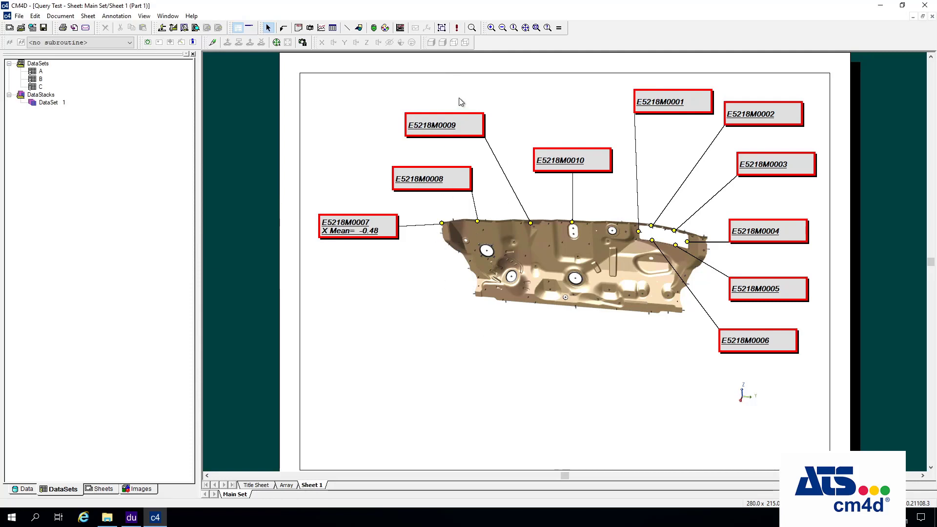
Load the text template Training Text Box.tex from the Annotation folder into the E5218M0009 annotation.
right_click(463, 126)
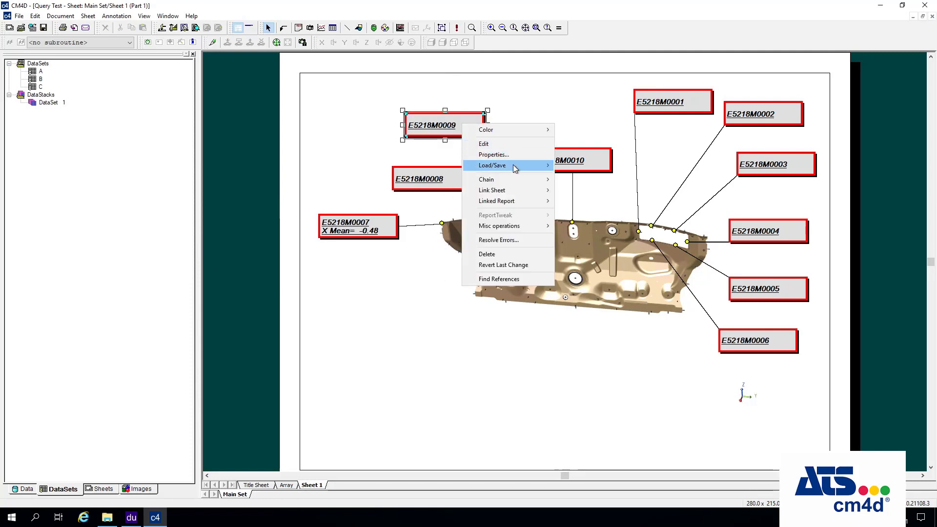
mouse_move(515, 169)
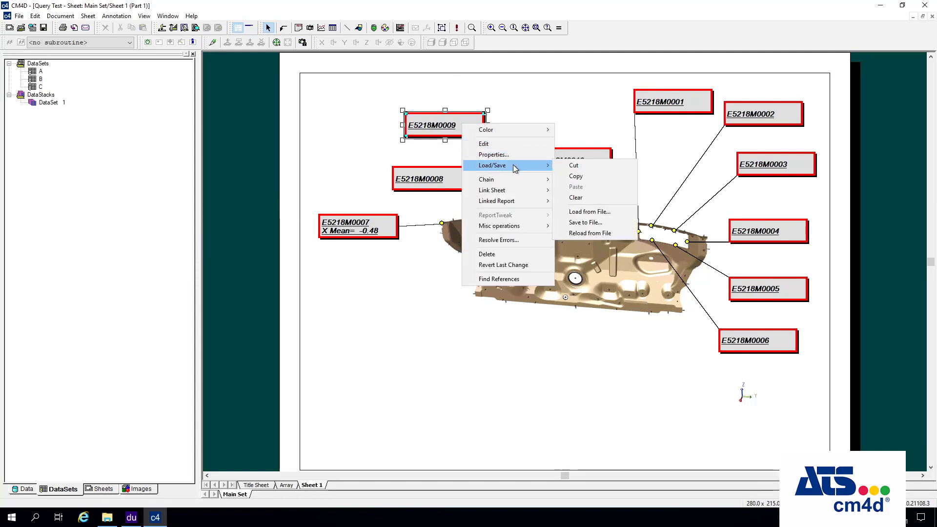
left_click(590, 212)
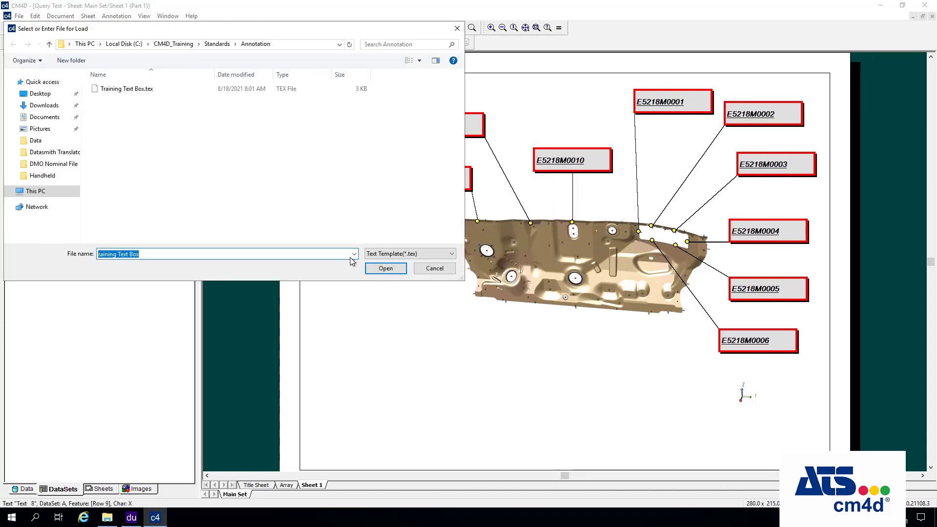
left_click(143, 89)
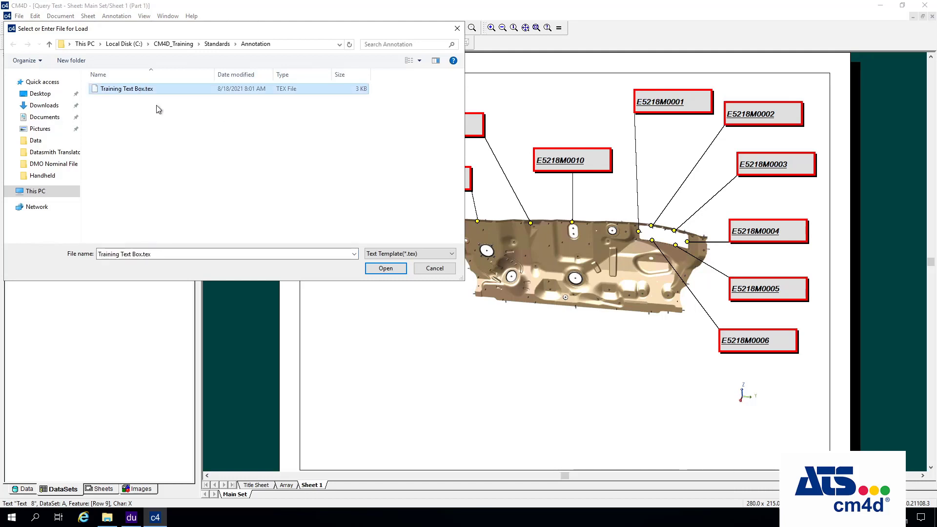
left_click(391, 269)
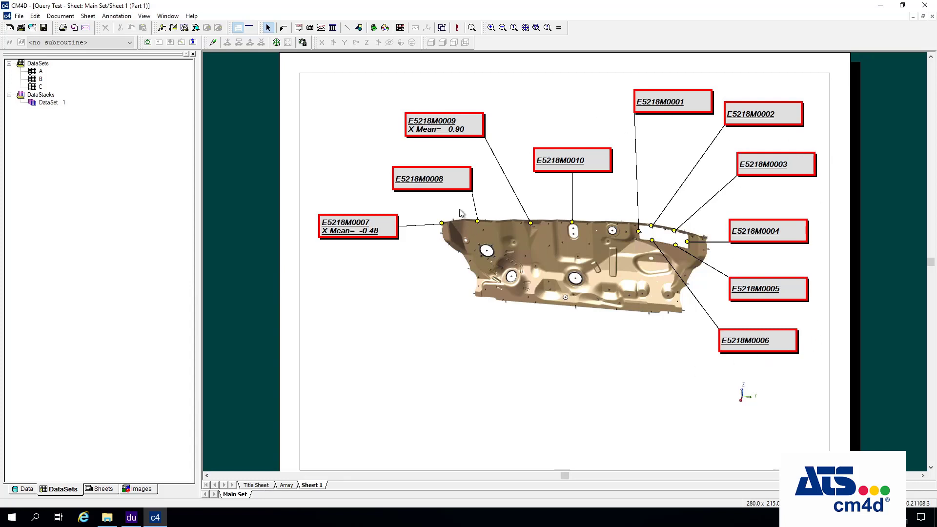
Copy the properties of the E5218M0007 annotation to E5218M0008, E5218M0010, and E5218M0001 through E5218M0006 together, and clear the selection.
left_click(441, 173)
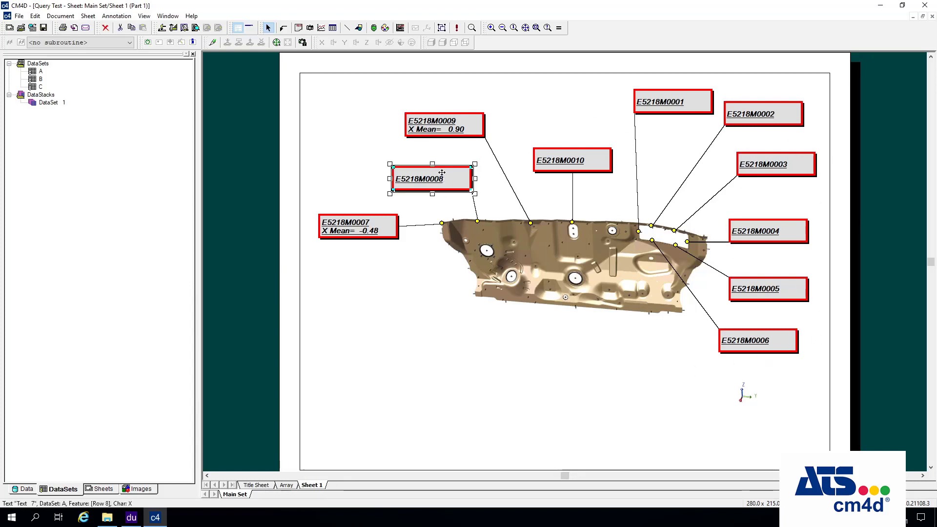
left_click(591, 162, "shift")
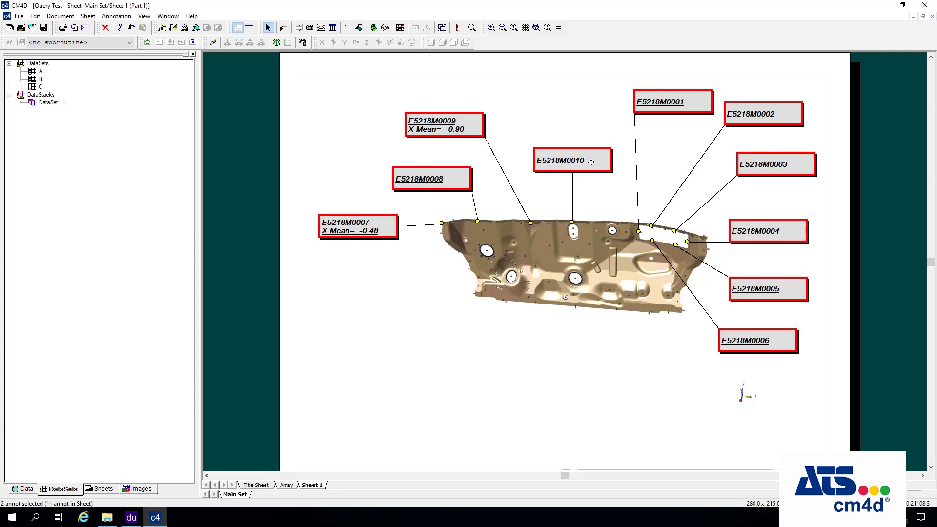
left_click(702, 108, "shift")
left_click(767, 114, "shift")
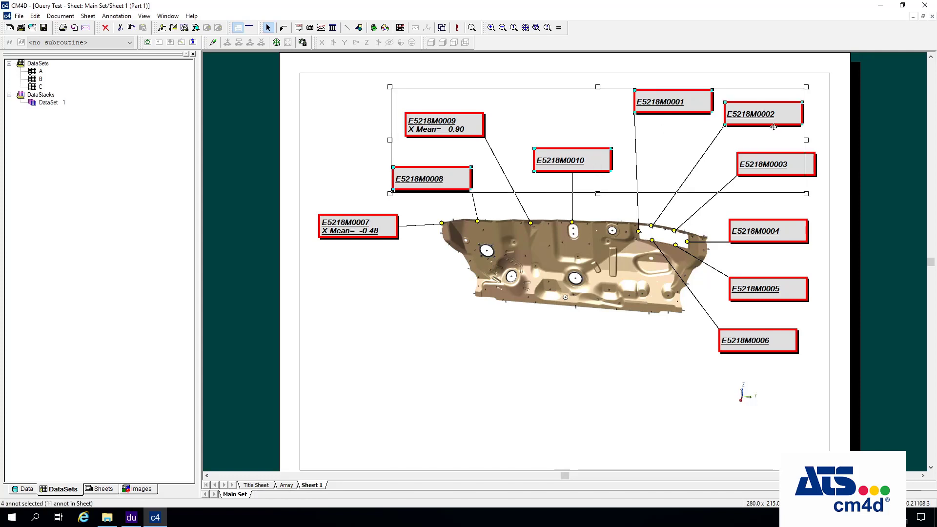
left_click(783, 163, "shift")
left_click(779, 225, "shift")
left_click(783, 290, "shift")
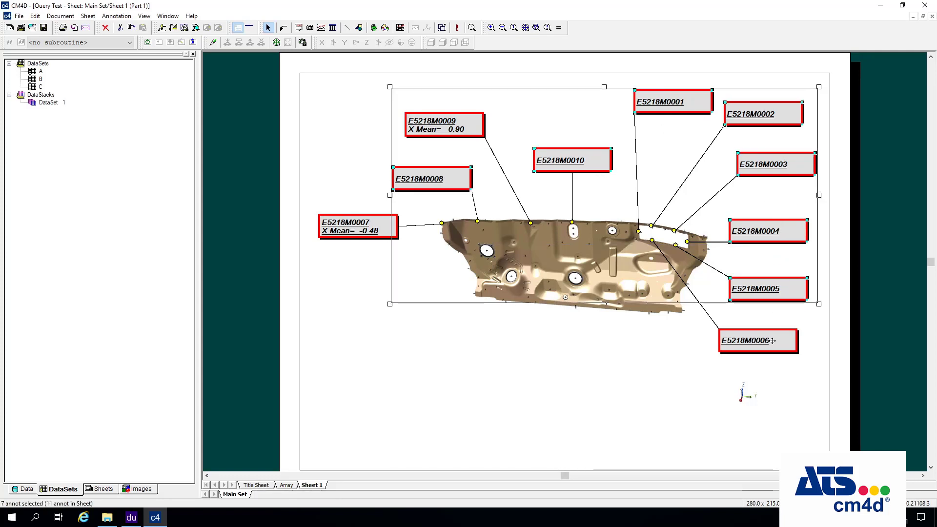
left_click(773, 349, "shift")
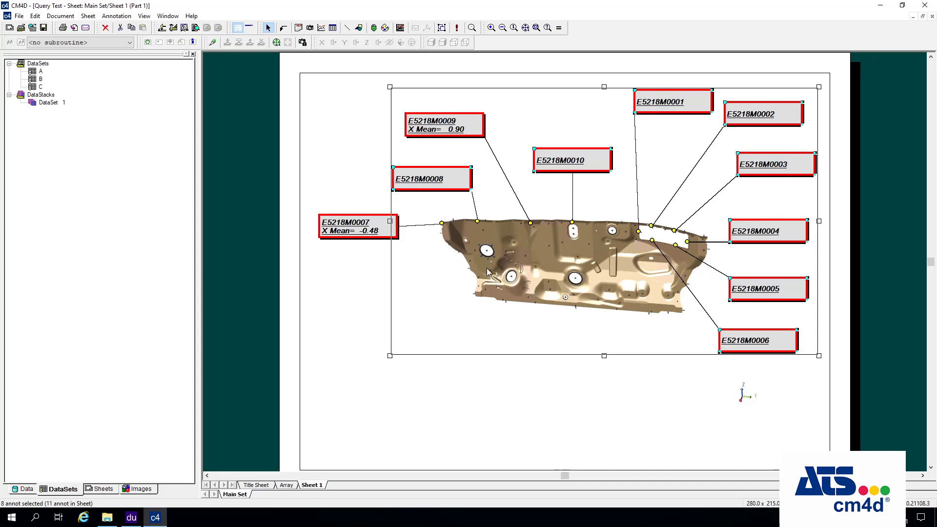
right_click(353, 228)
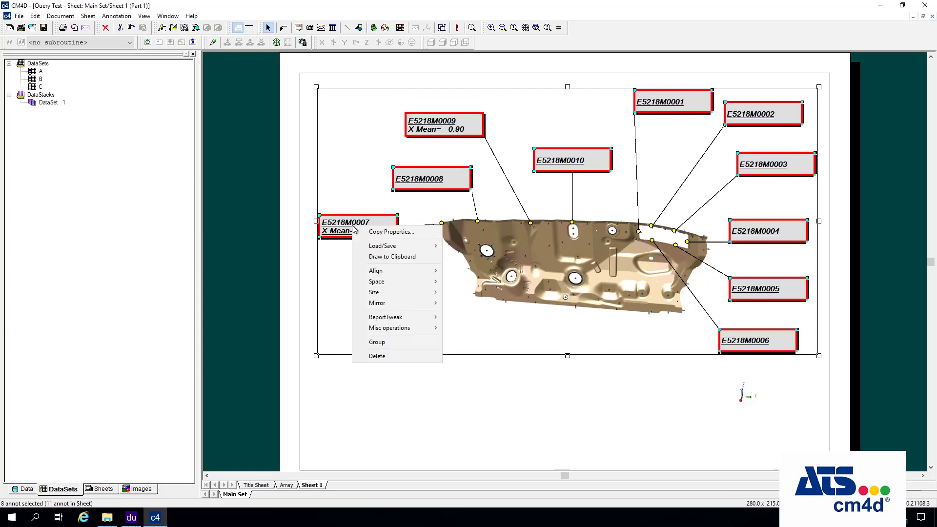
left_click(390, 232)
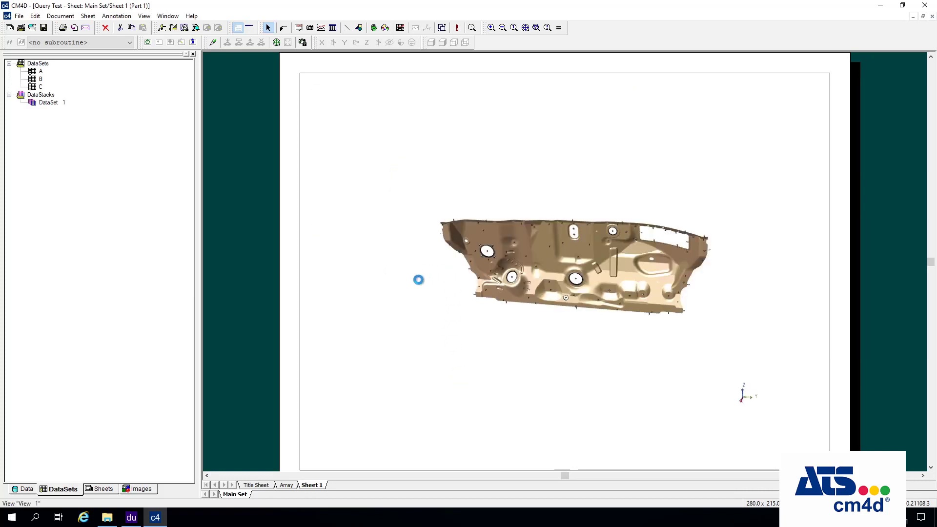
left_click(337, 299)
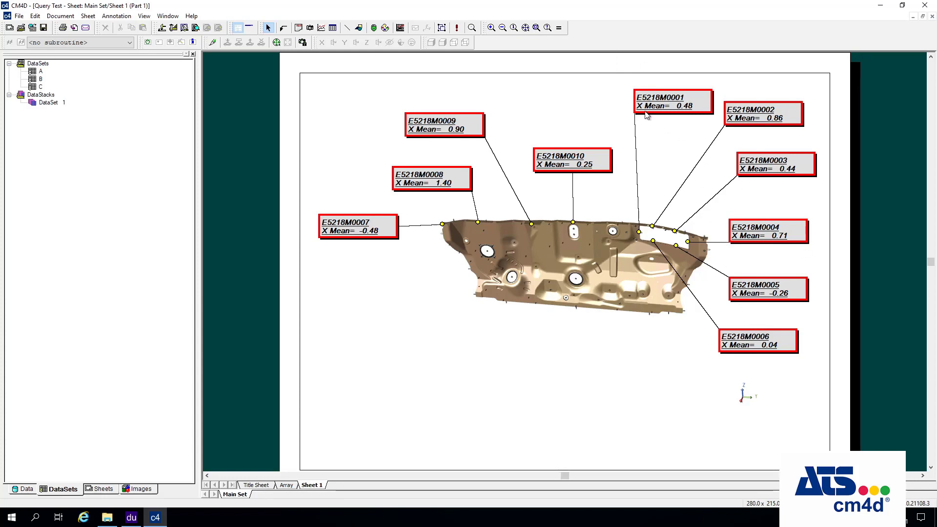
Shift the E5218M0001 annotation left to sit above its feature, move E5218M0007 down beside the part's lower left, and clear the selection.
left_click_drag(667, 100, 627, 101)
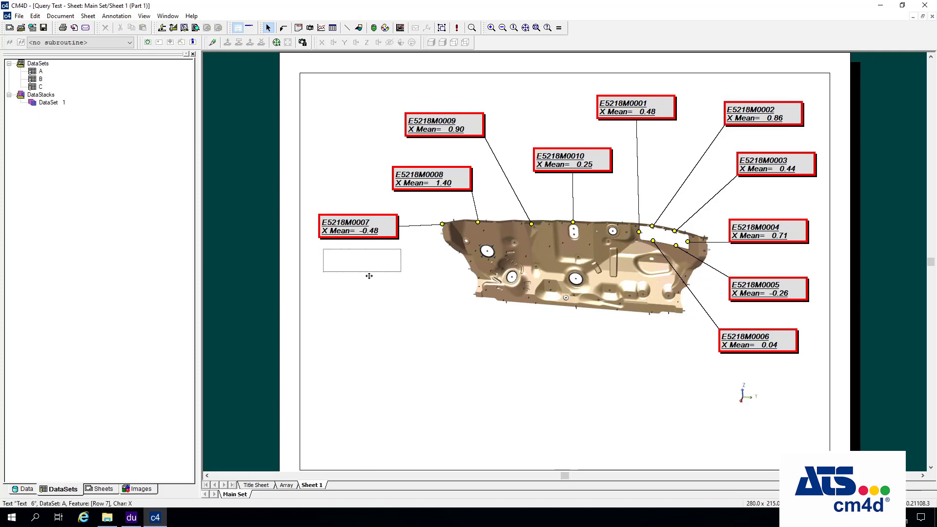
left_click_drag(369, 275, 370, 294)
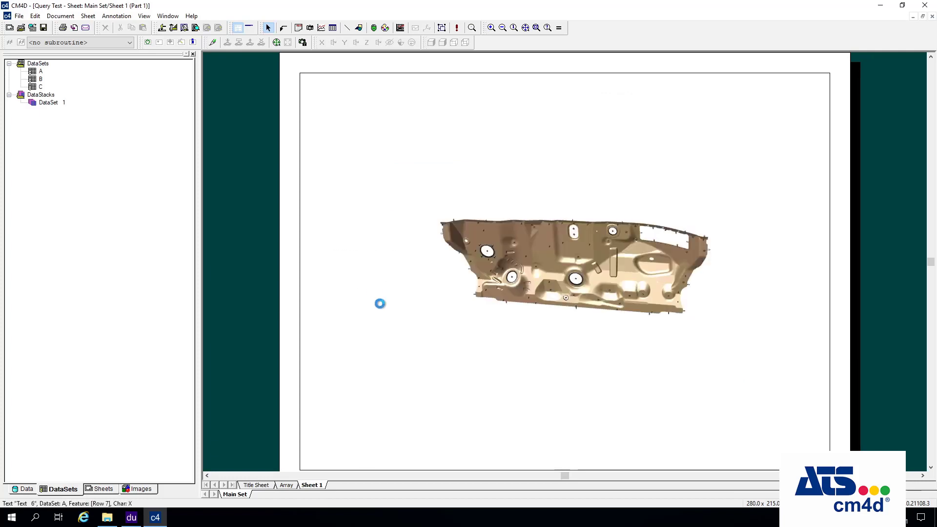
left_click(406, 351)
left_click(324, 163)
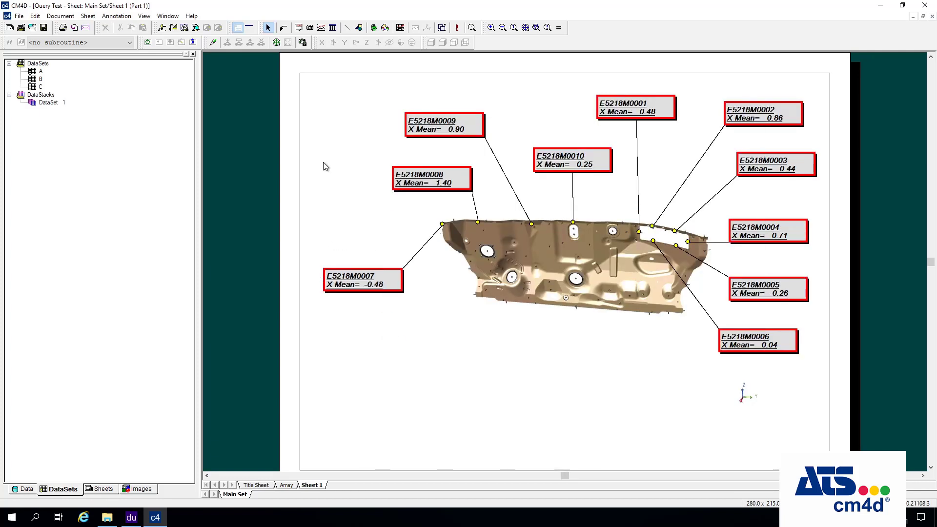